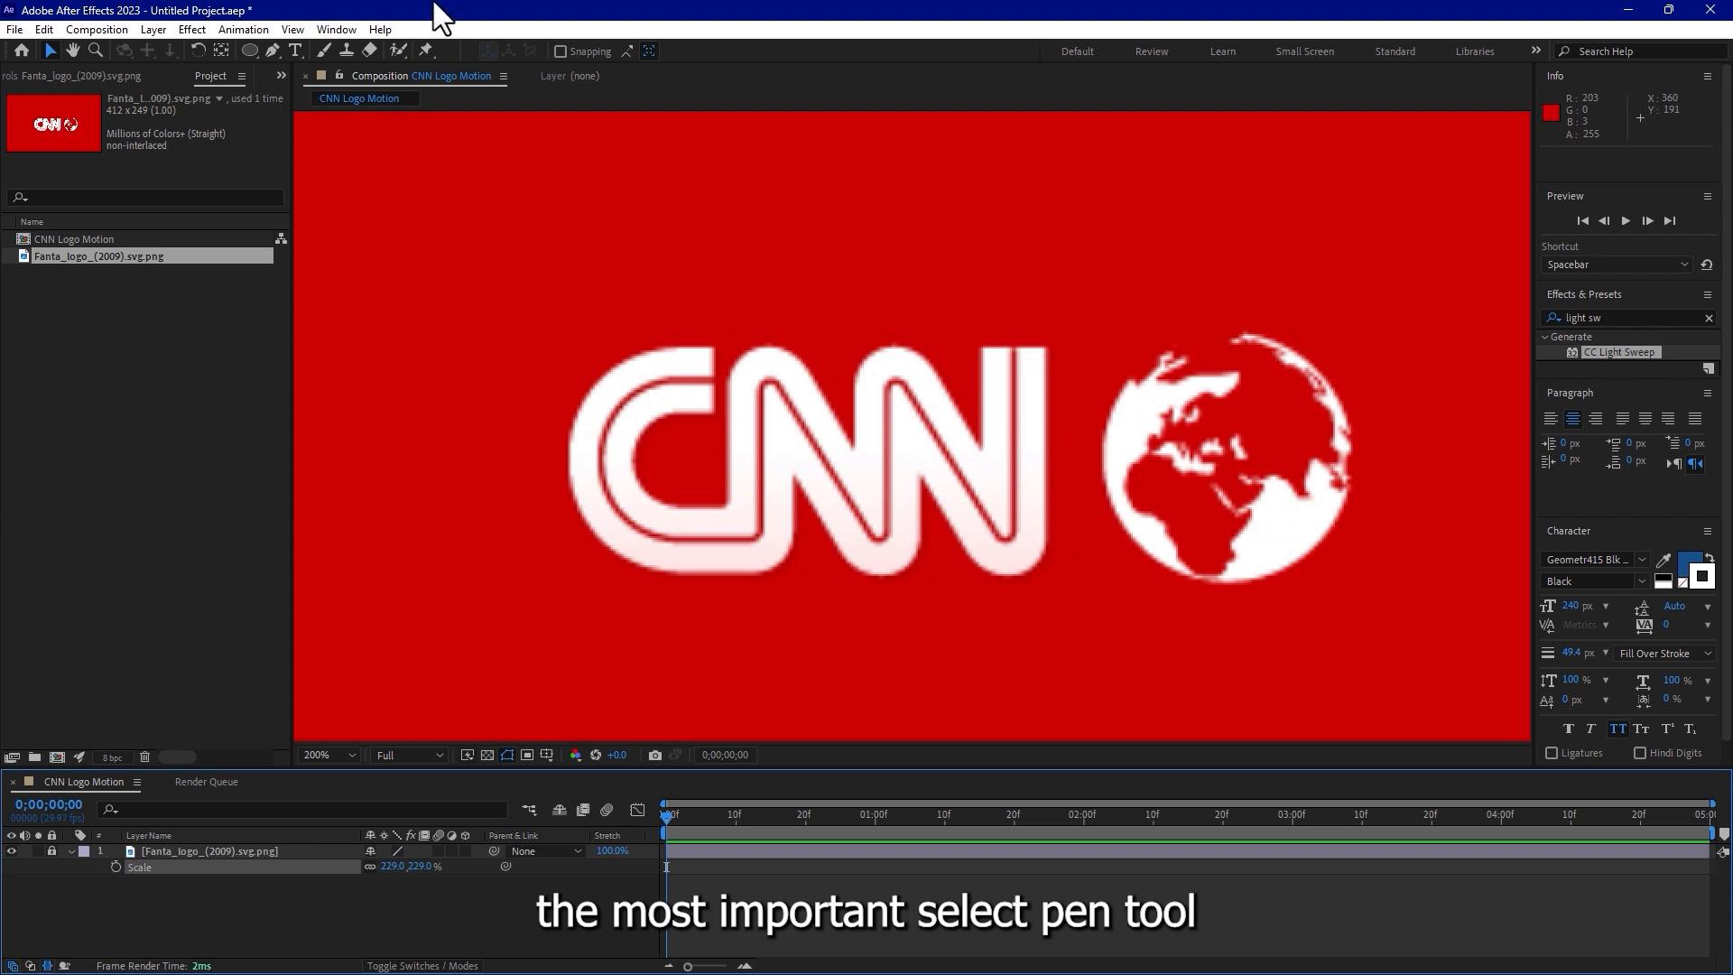
Activate the Pen tool and set the shape fill to None.
click(273, 51)
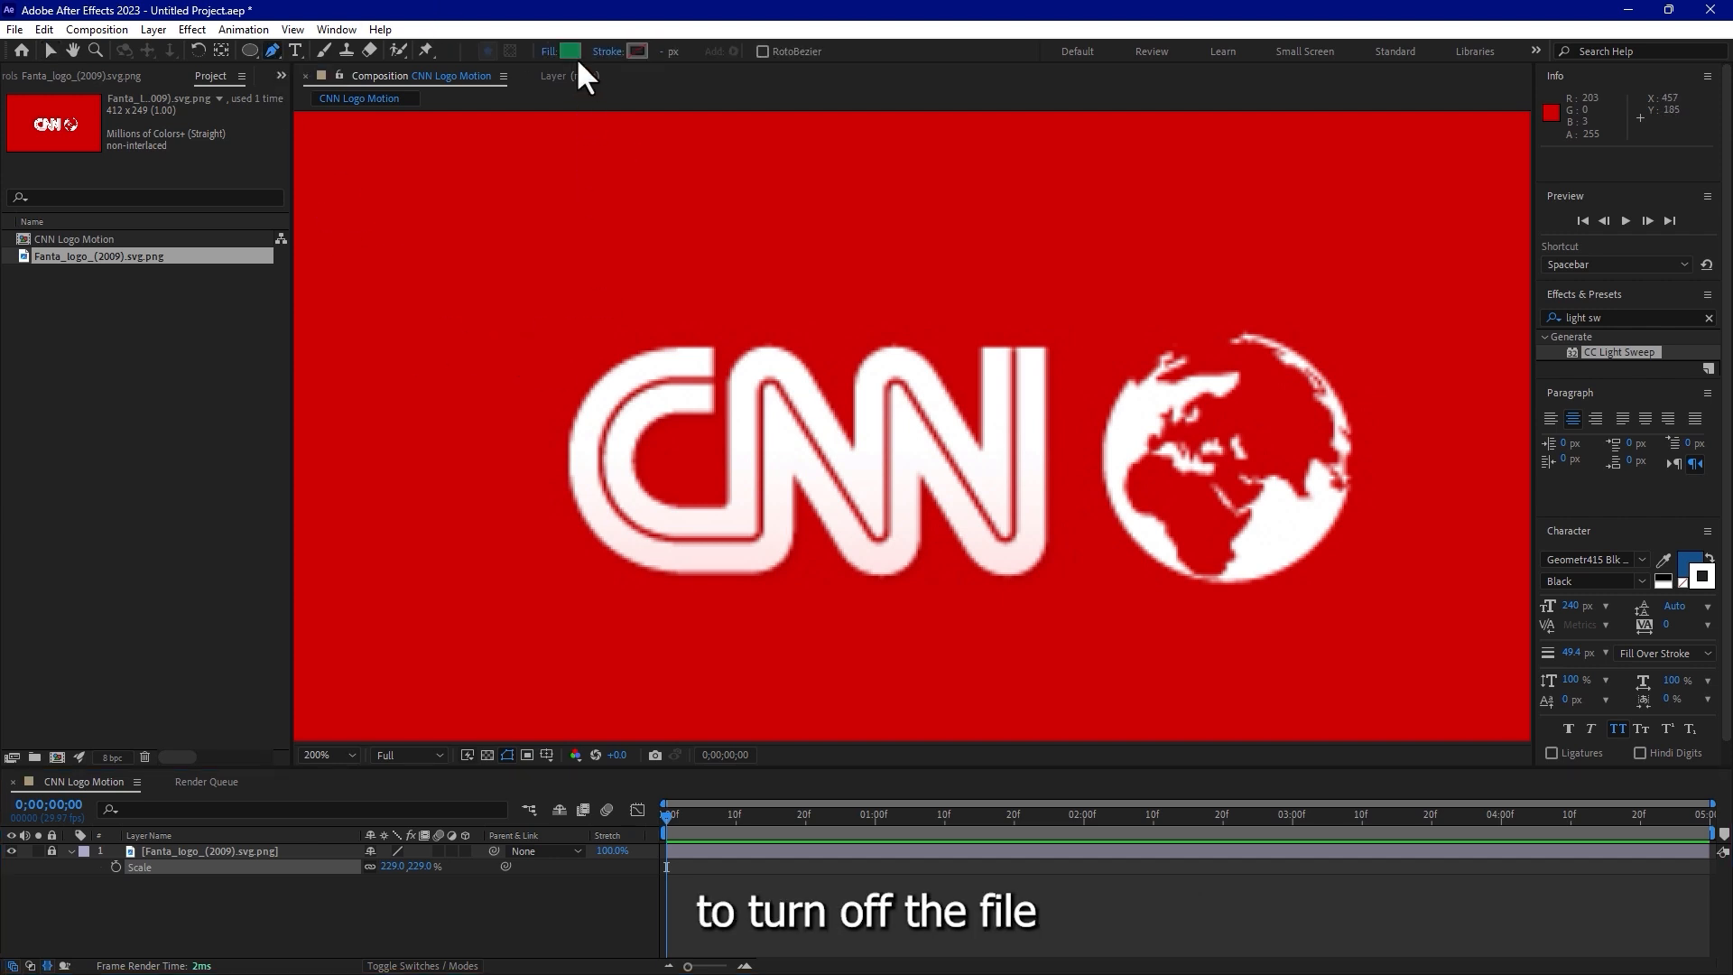
click(548, 52)
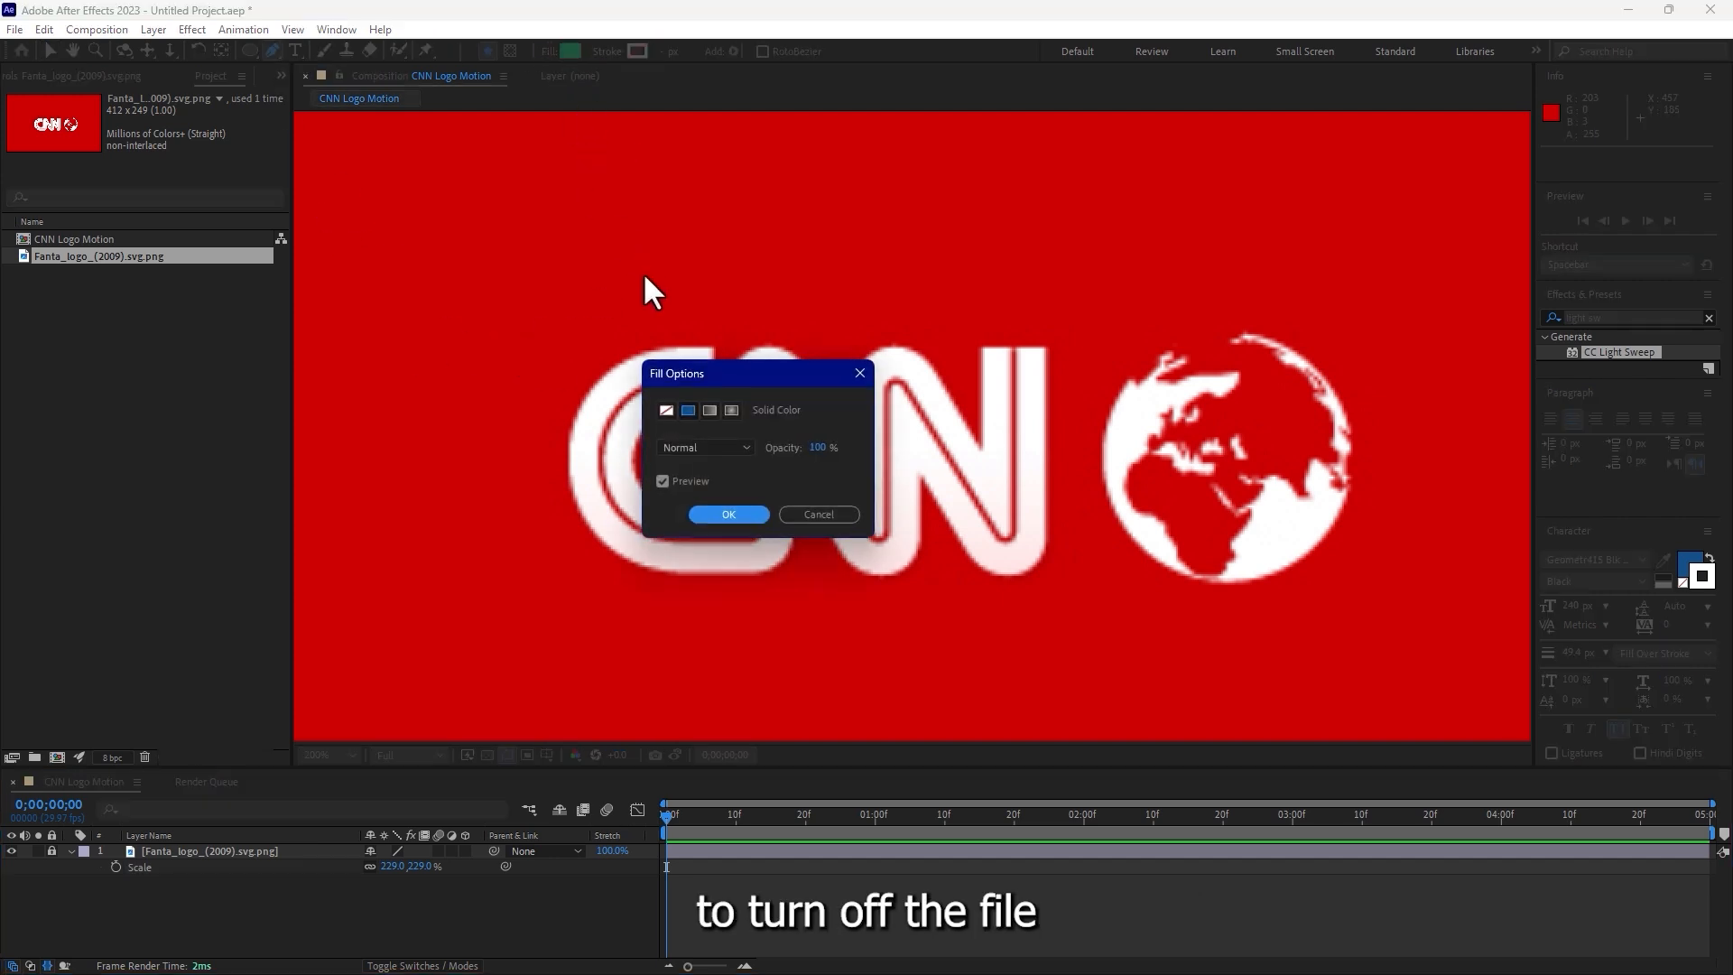
click(713, 517)
Set the shape stroke to a solid white colour with a width of 10 px.
click(629, 51)
click(688, 412)
click(708, 508)
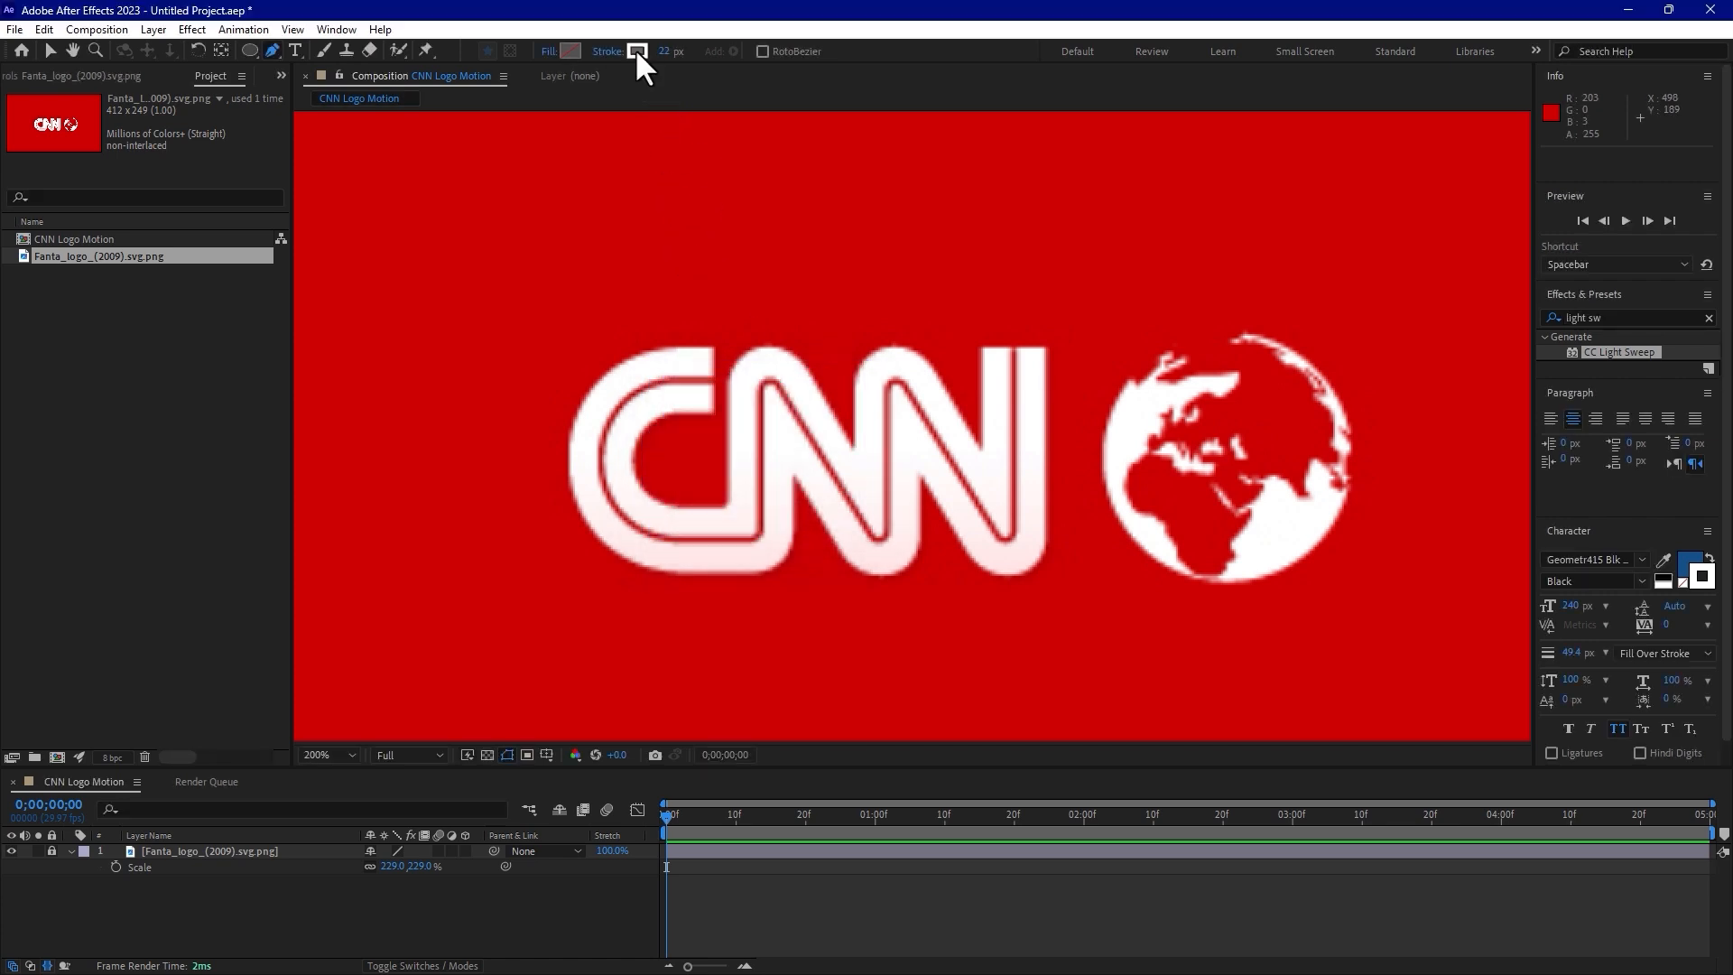
click(636, 51)
click(1397, 591)
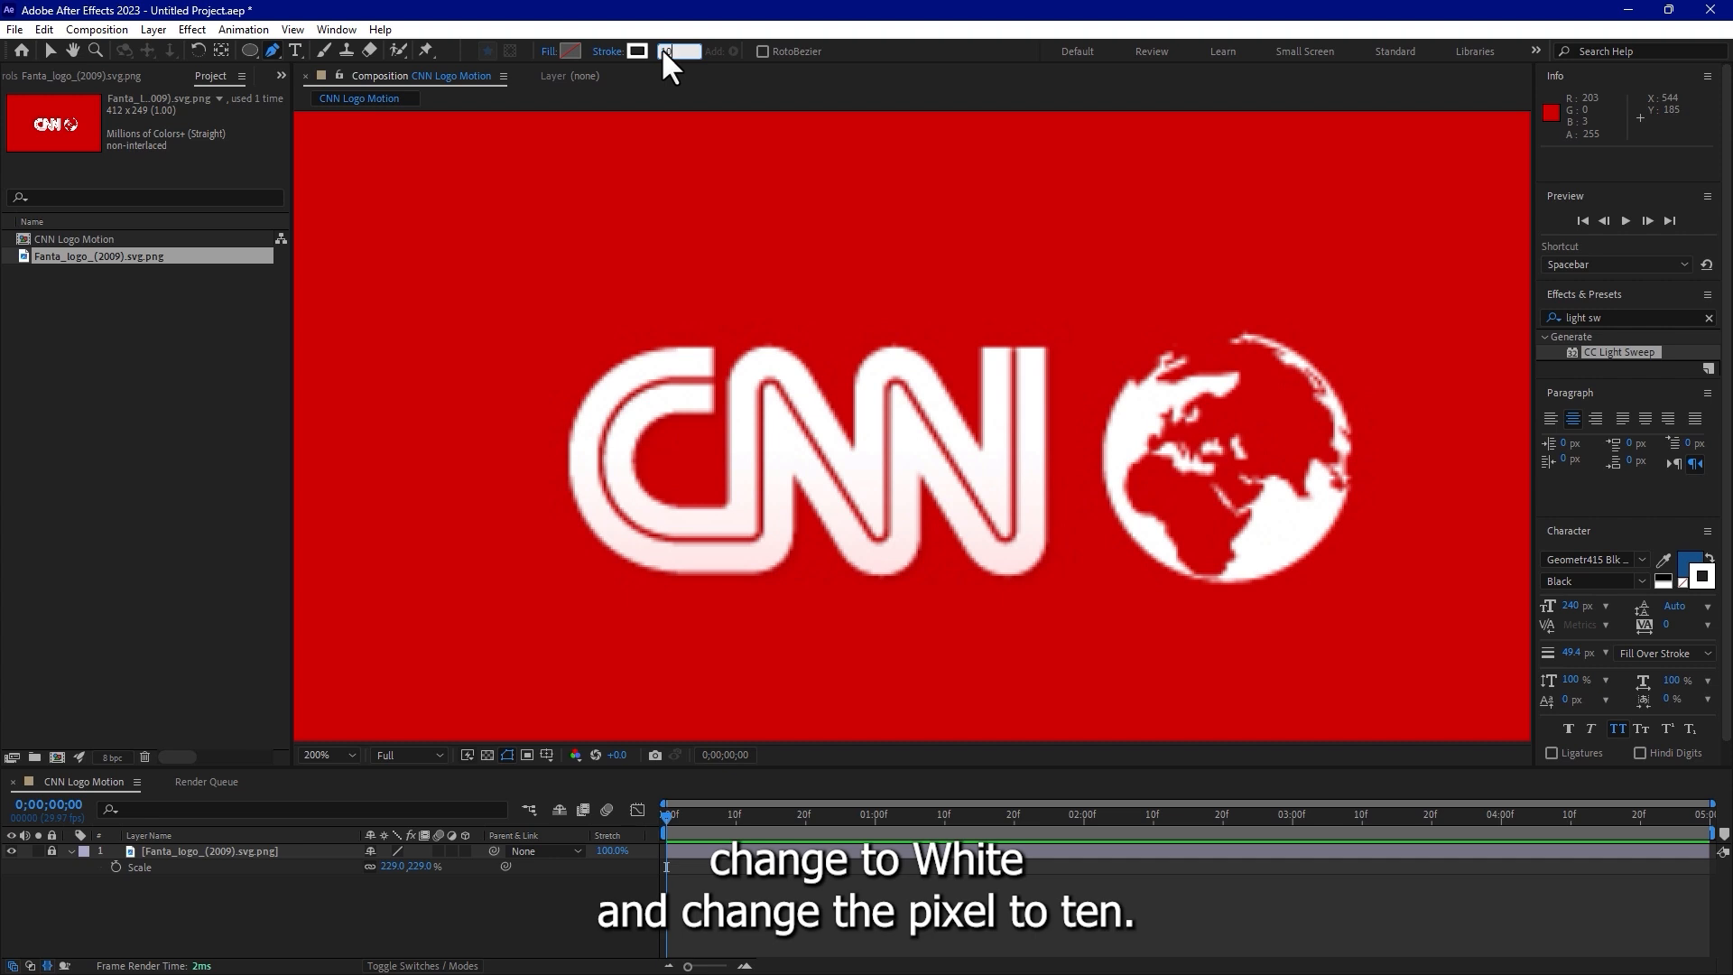
key(Return)
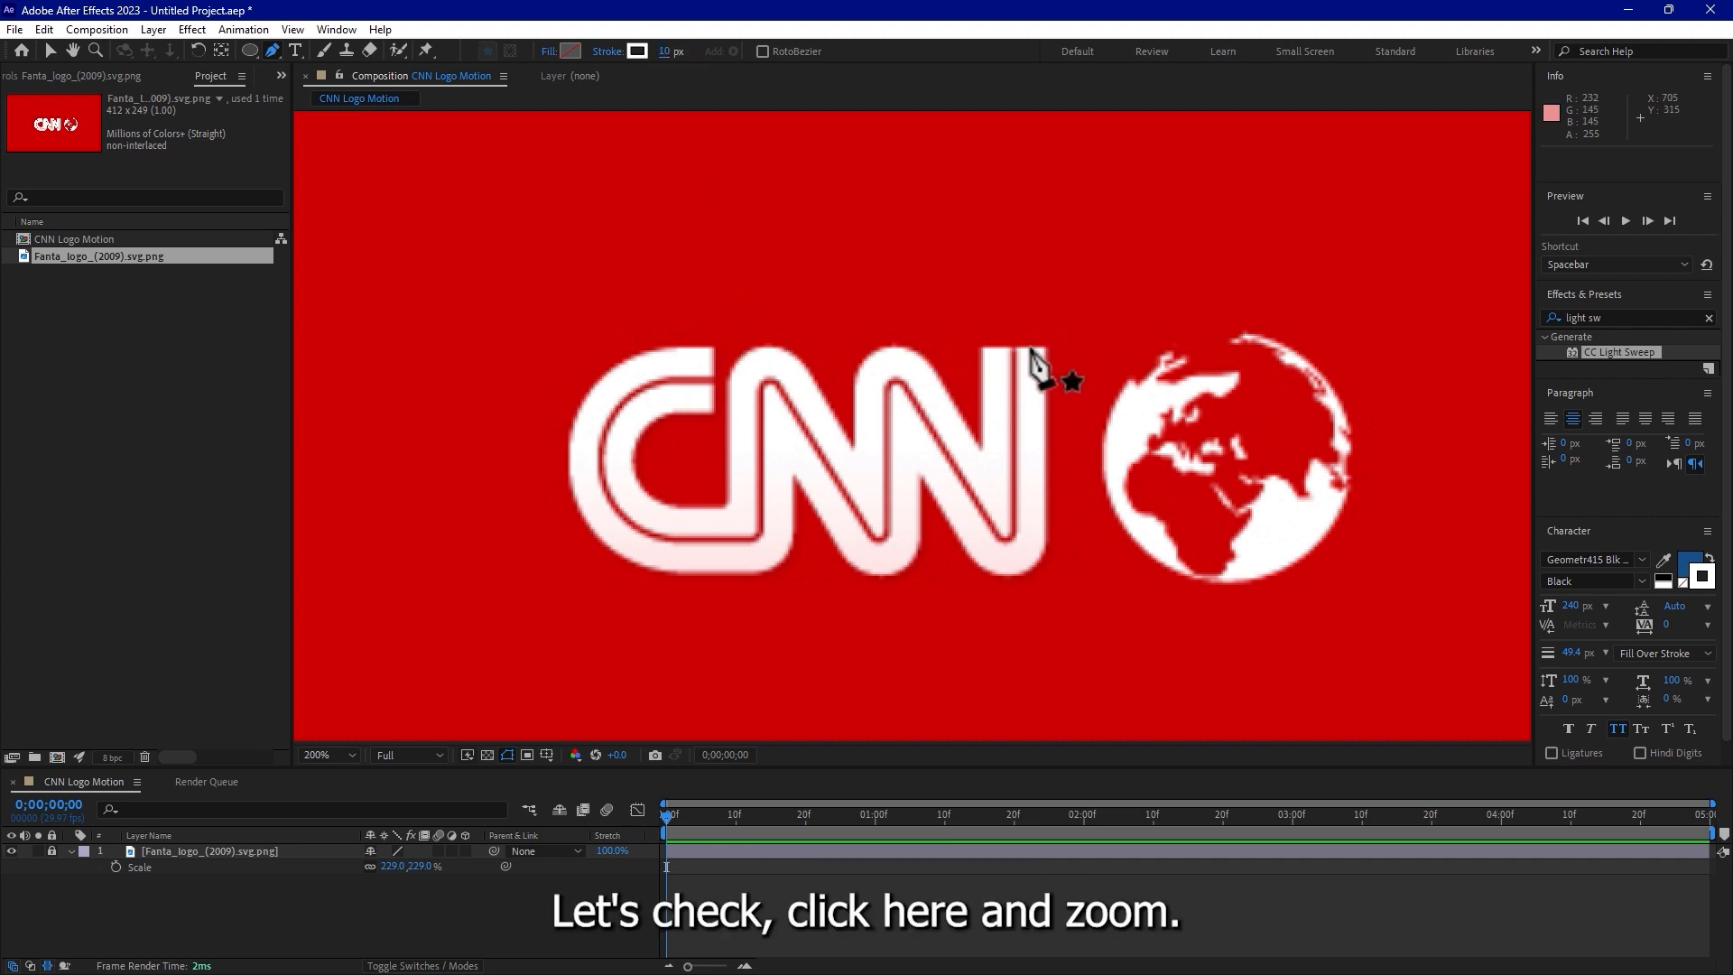
Start a path at the top of the last N's outer stem and trace its bottom curve and diagonal up to the peak.
click(1032, 349)
scroll(1044, 530, up, 2)
drag(1044, 530, 1213, 596)
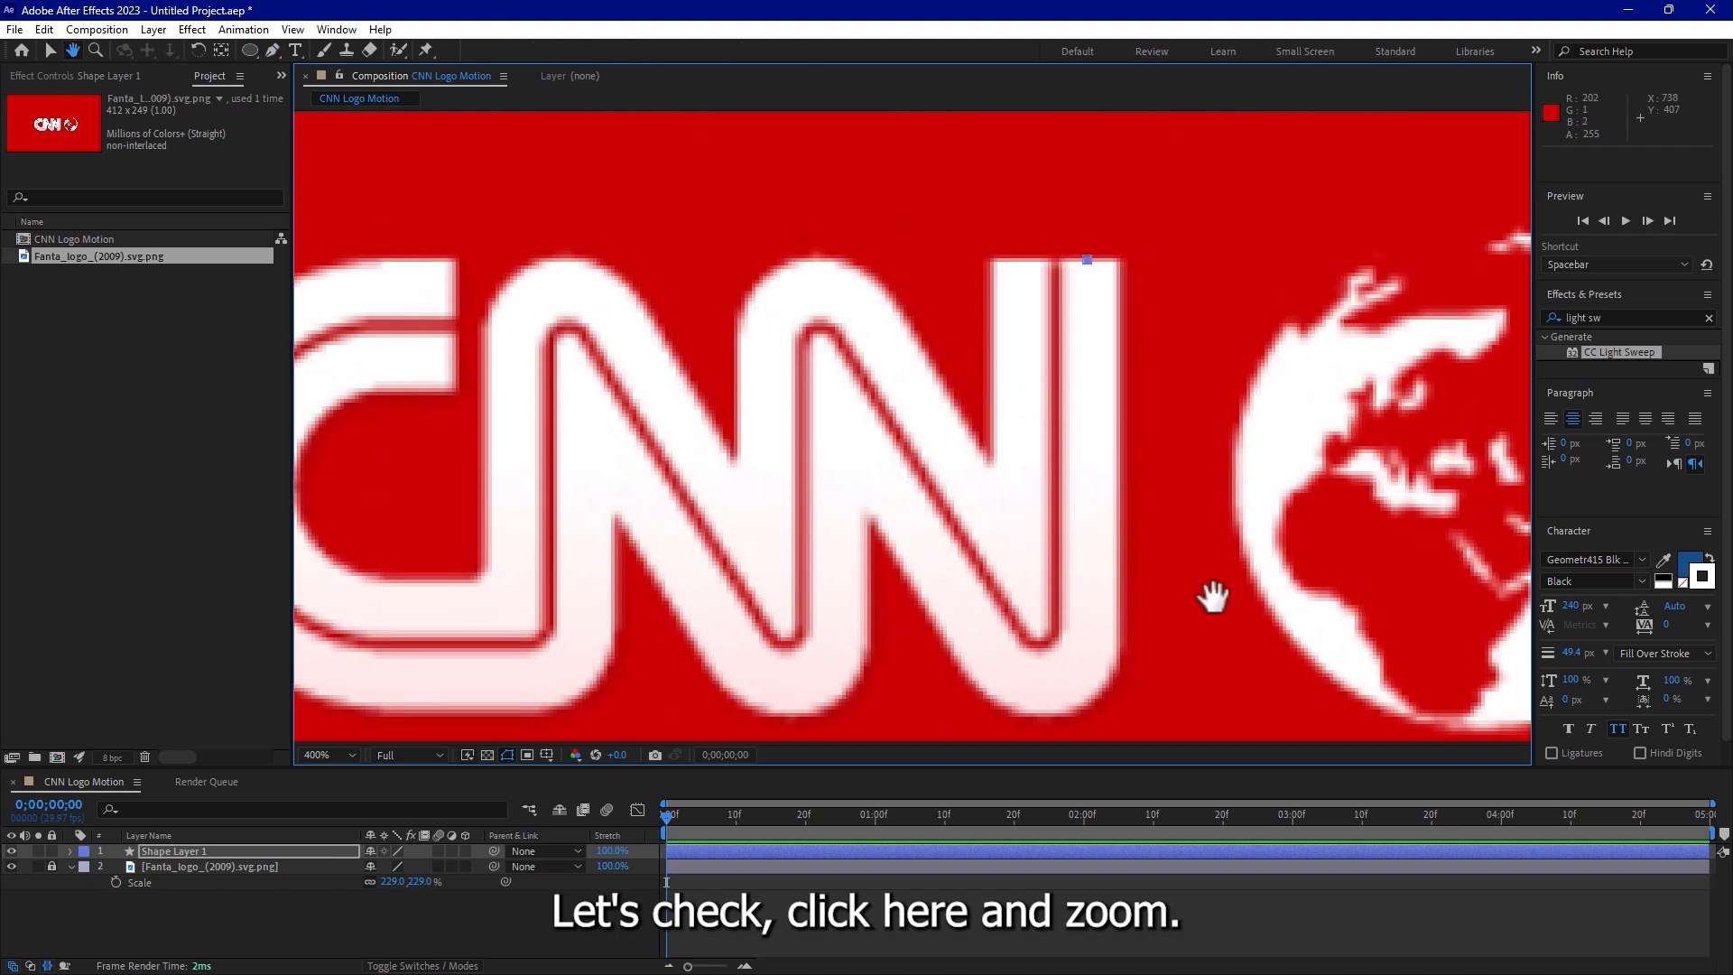
click(1097, 622)
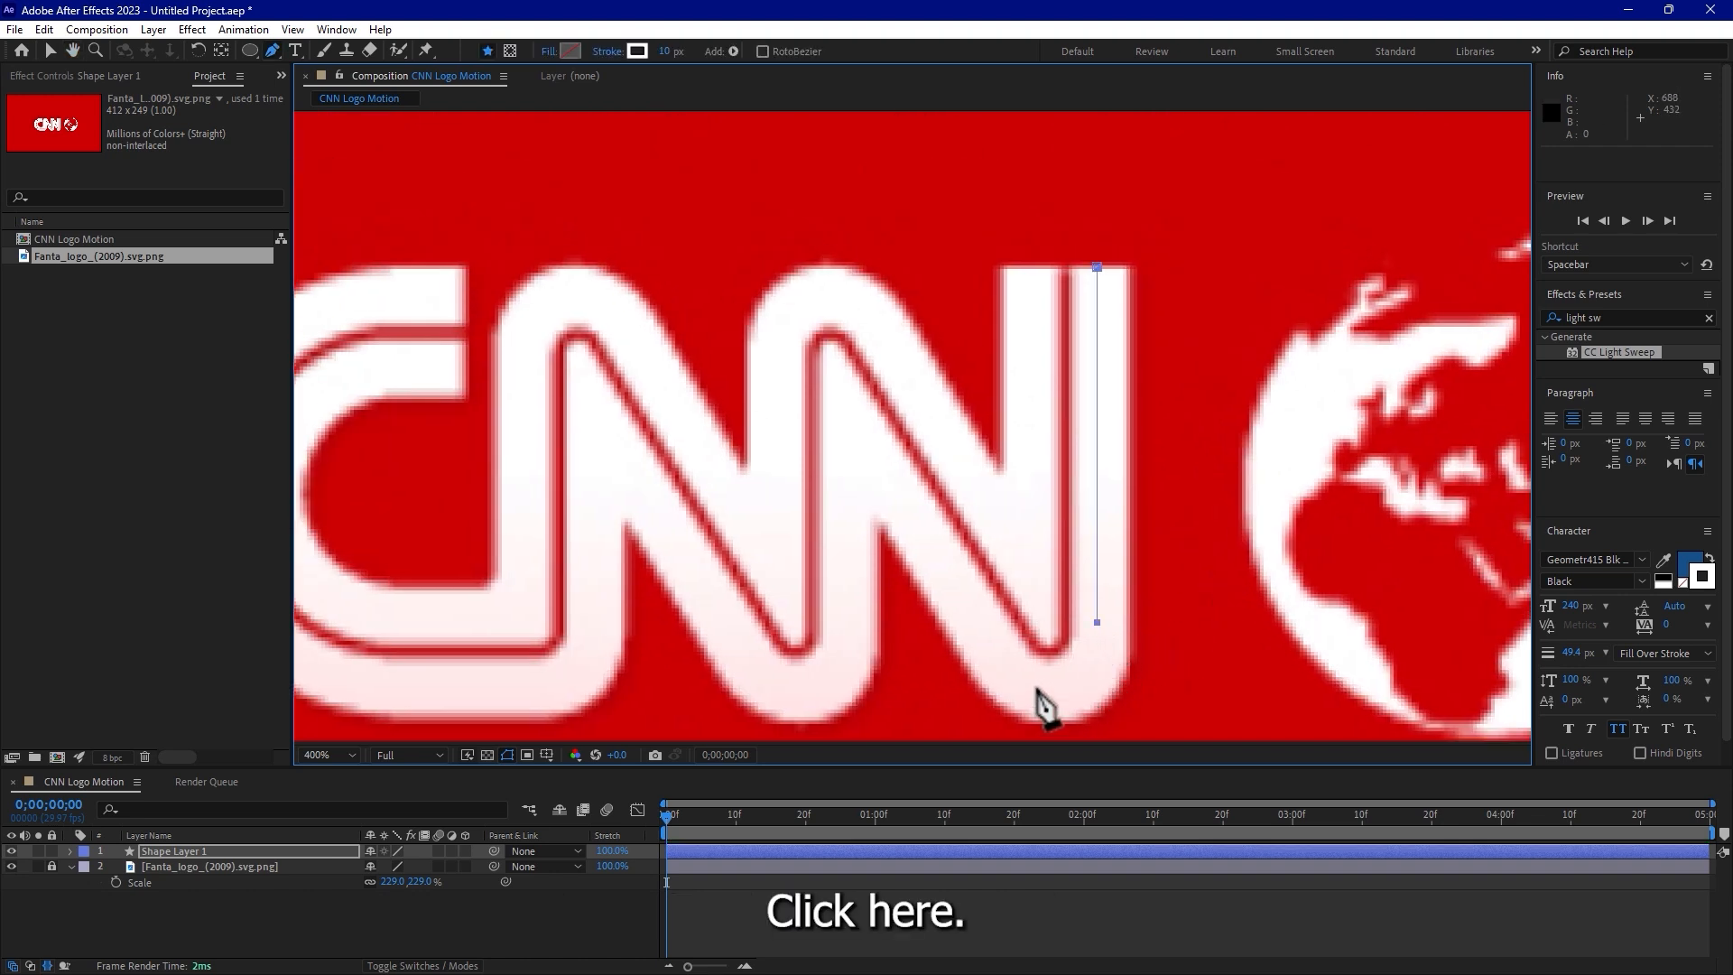
drag(1000, 658, 897, 557)
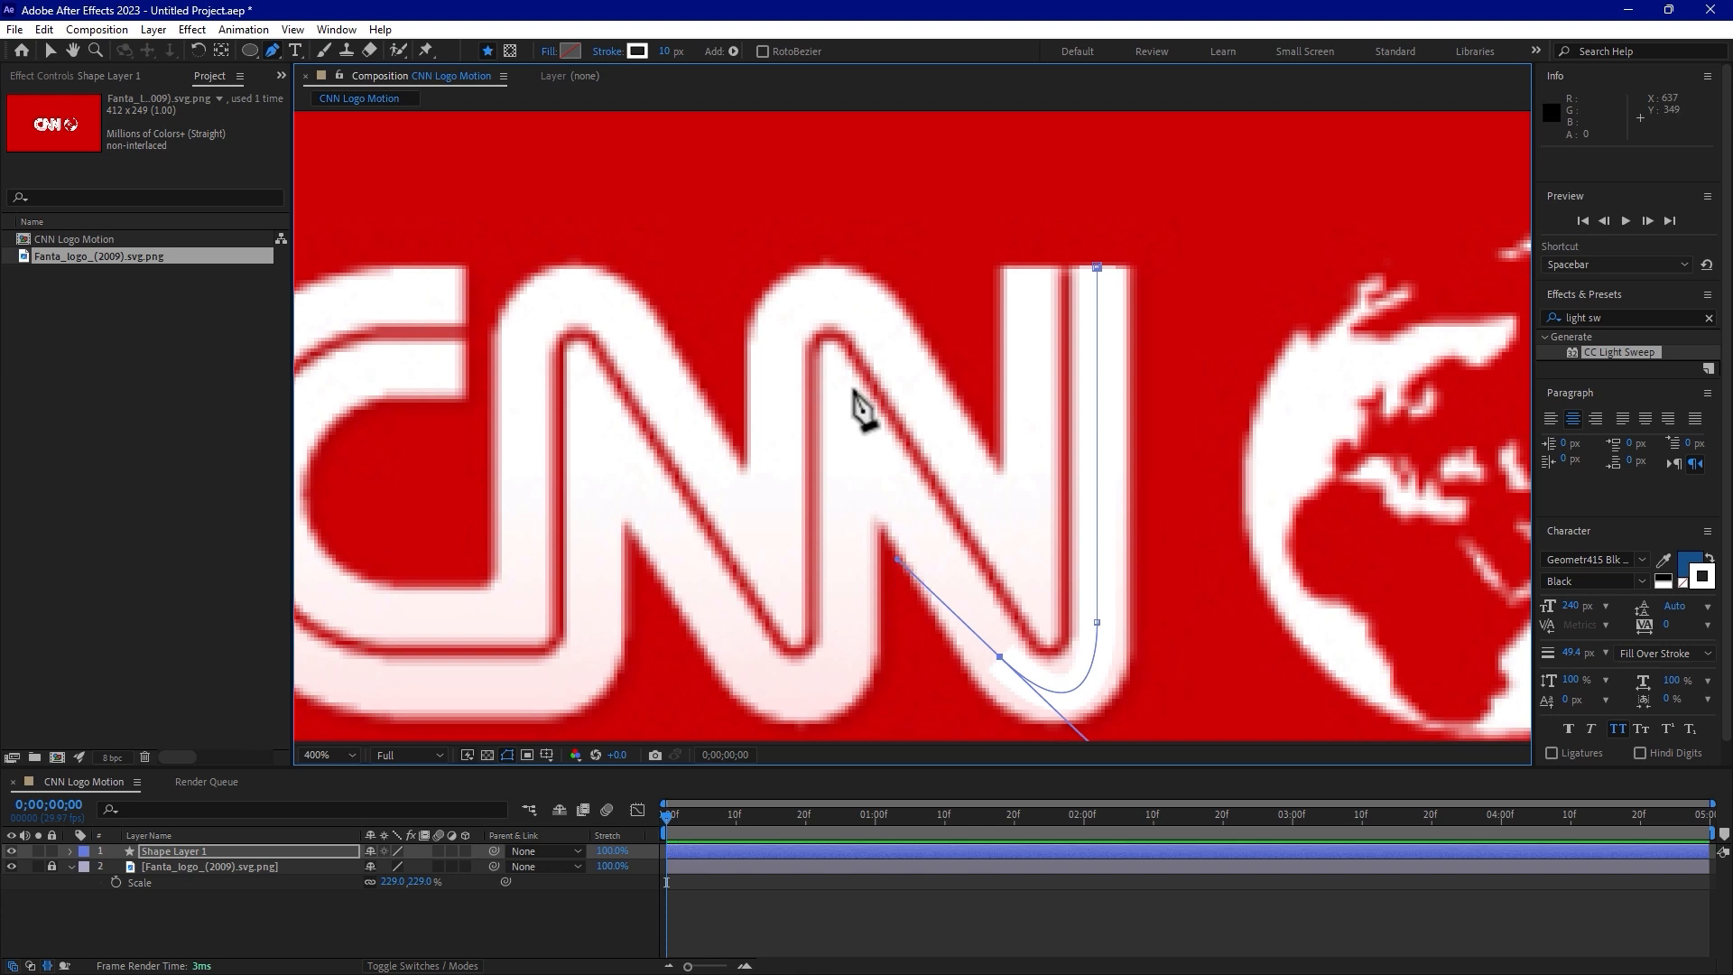
click(843, 386)
Continue the path through the first N and around the outer C, ending at the C's upper tip.
mouse_move(838, 659)
mouse_down()
mouse_move(838, 679)
mouse_move(713, 602)
mouse_up()
click(587, 391)
drag(587, 391, 790, 271)
drag(785, 539, 776, 556)
drag(558, 555, 493, 532)
drag(408, 366, 403, 265)
drag(548, 180, 626, 171)
click(660, 178)
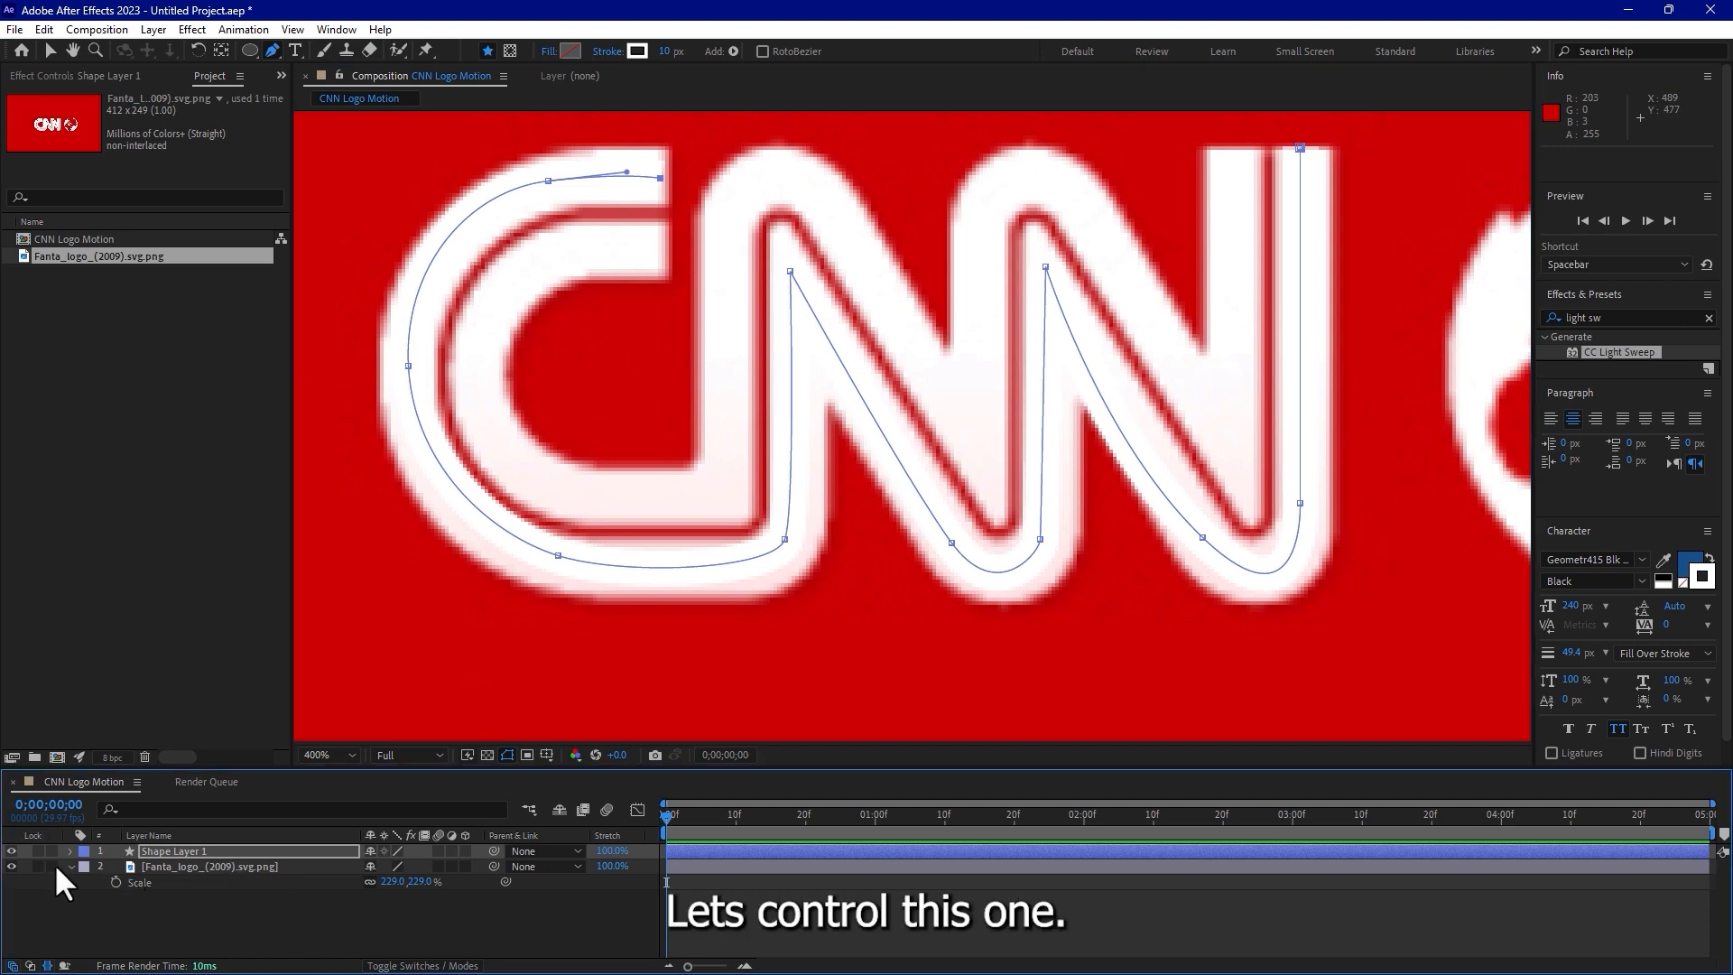
Reduce the logo image layer's opacity to 37% and lock the layer.
click(181, 866)
key(t)
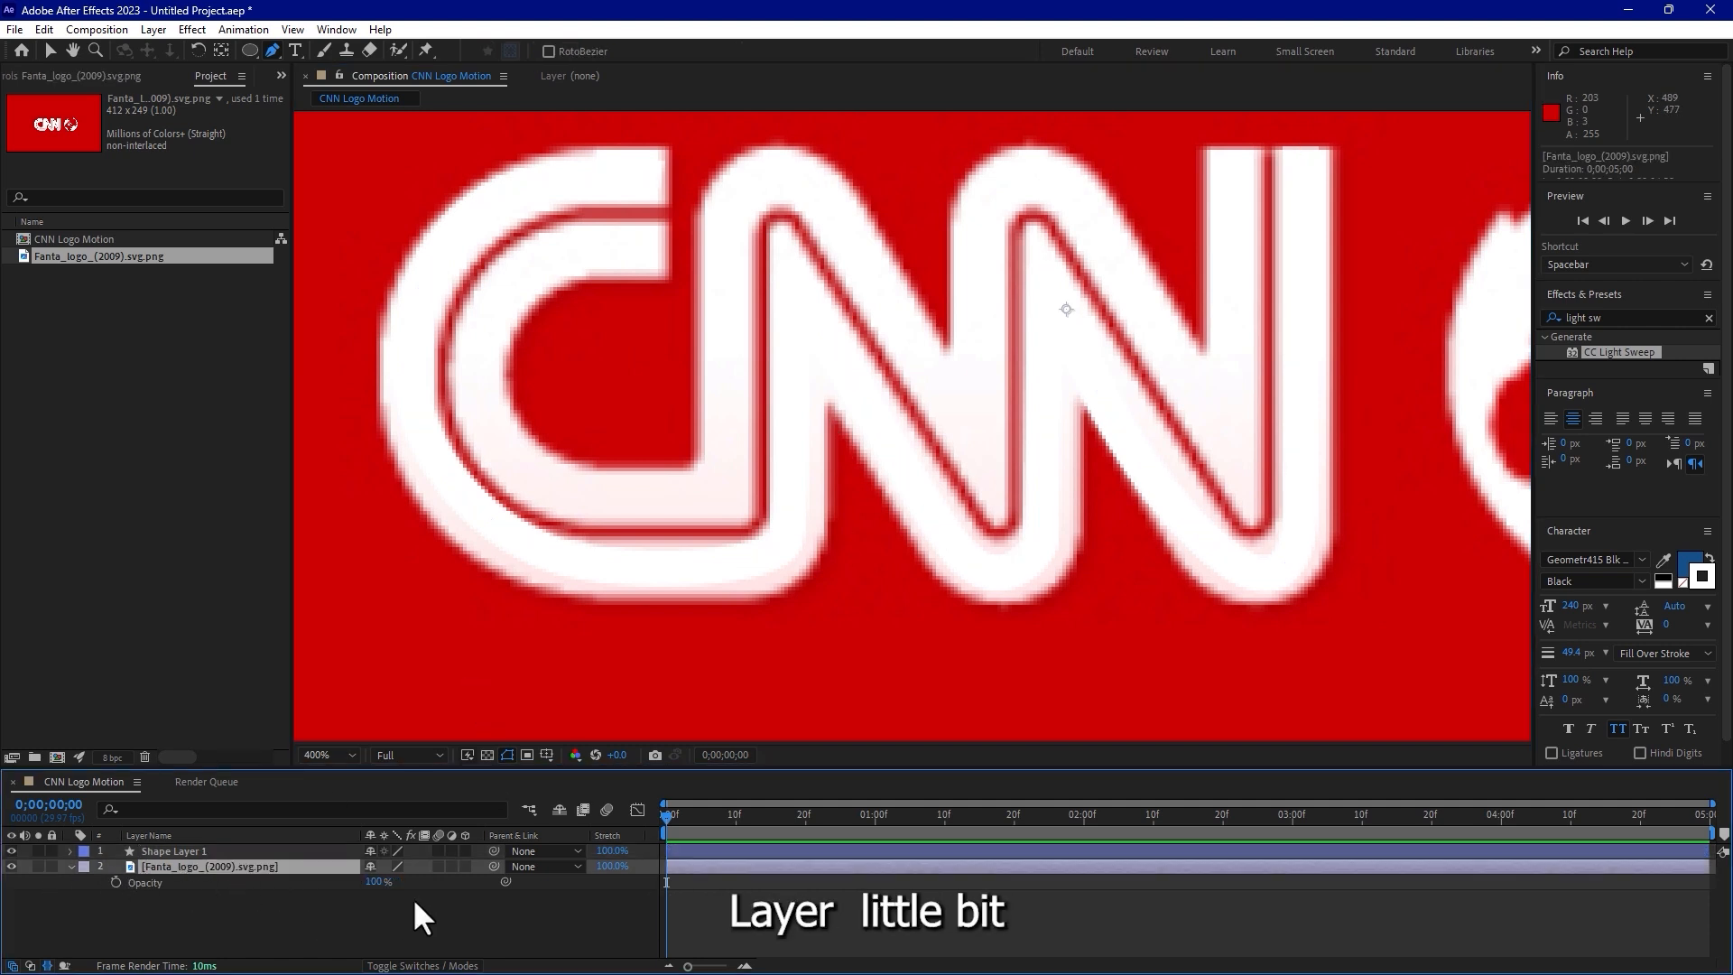
drag(374, 882, 316, 892)
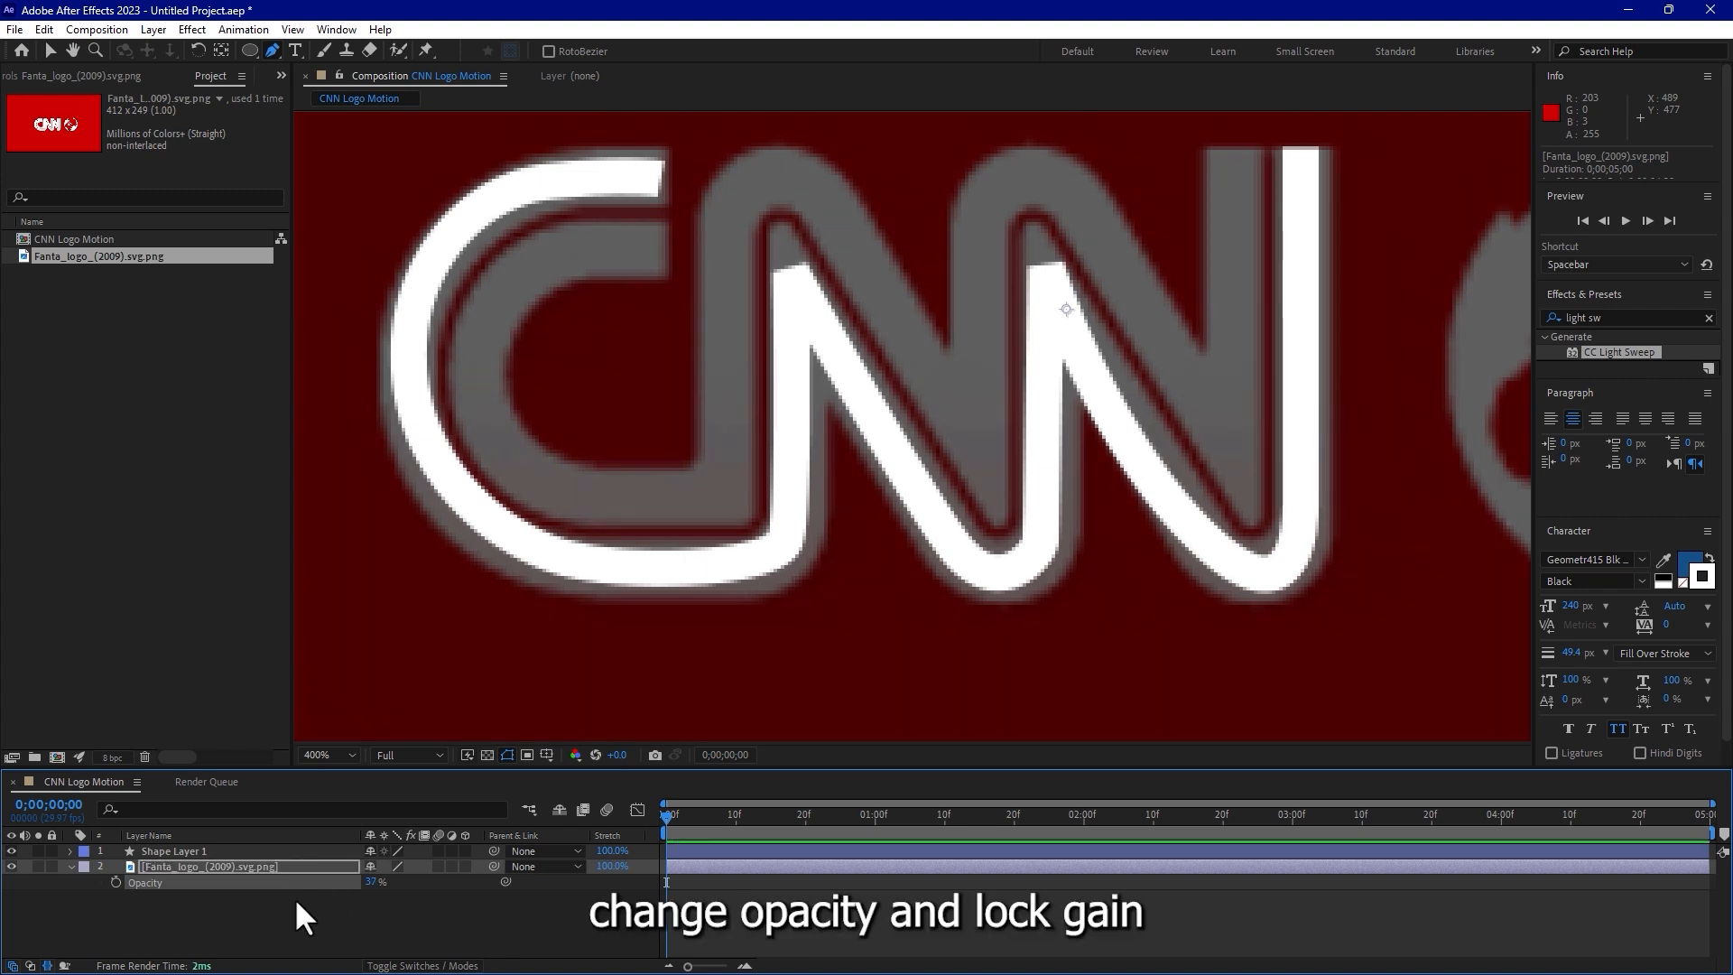
click(50, 866)
Select Path 1 of Shape Layer 1 and adjust the points and handles along the last N's diagonal and bottom curve.
click(155, 851)
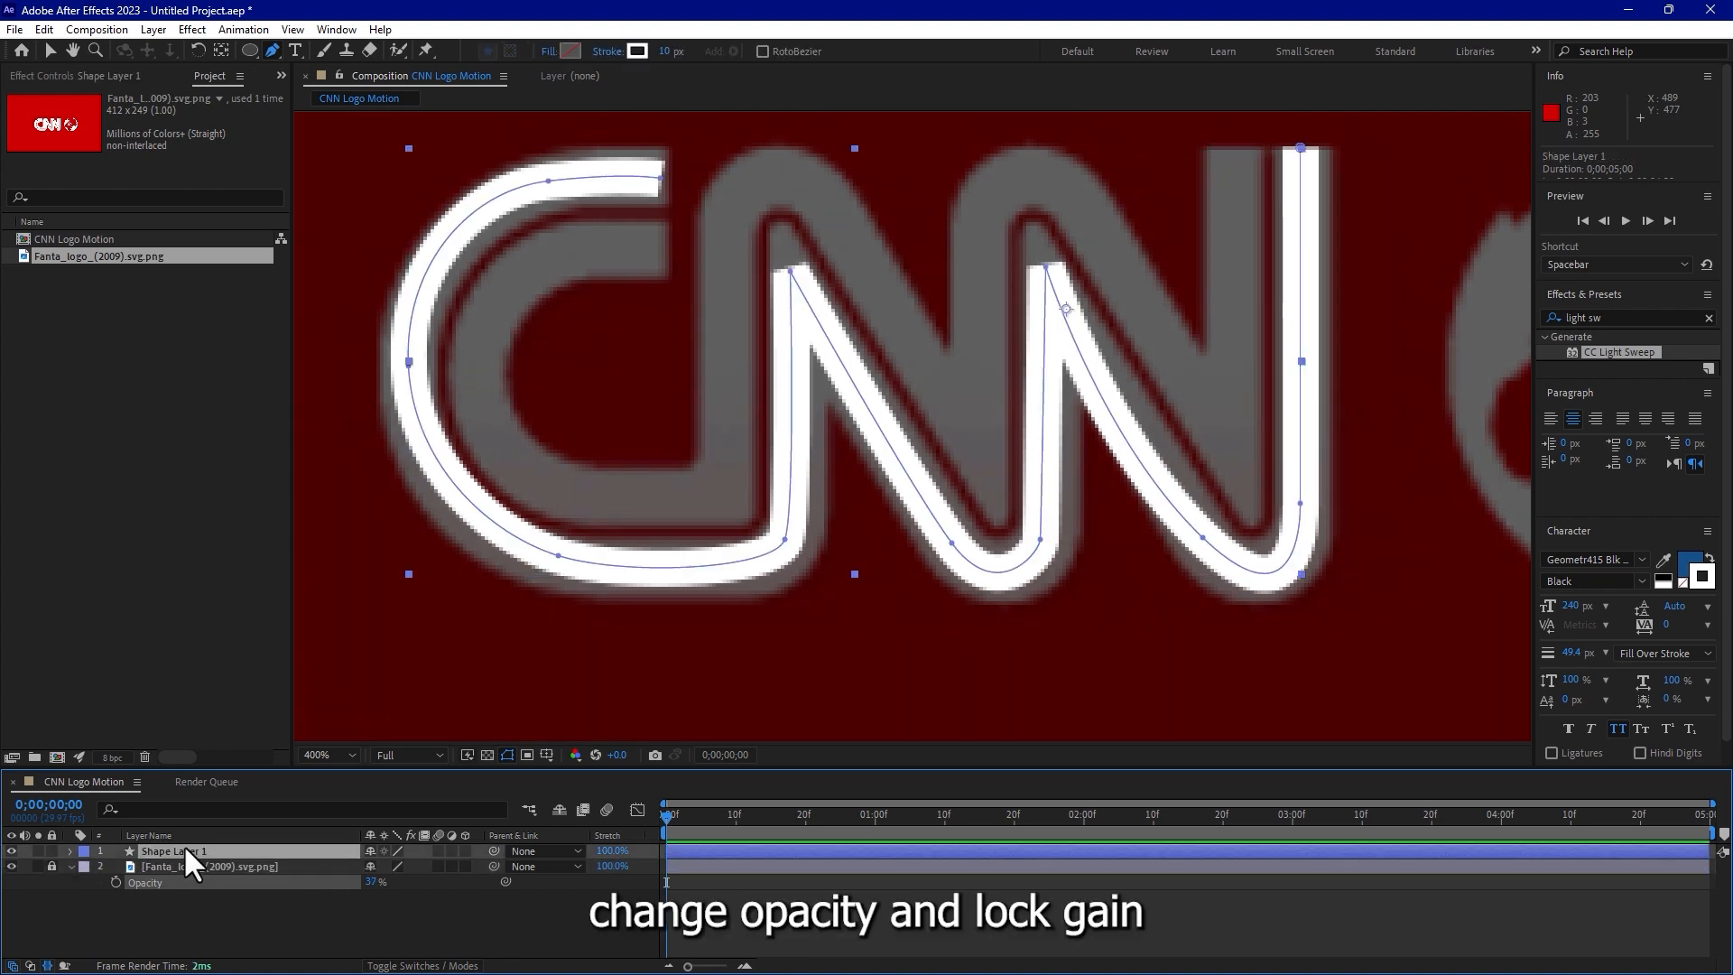
click(48, 52)
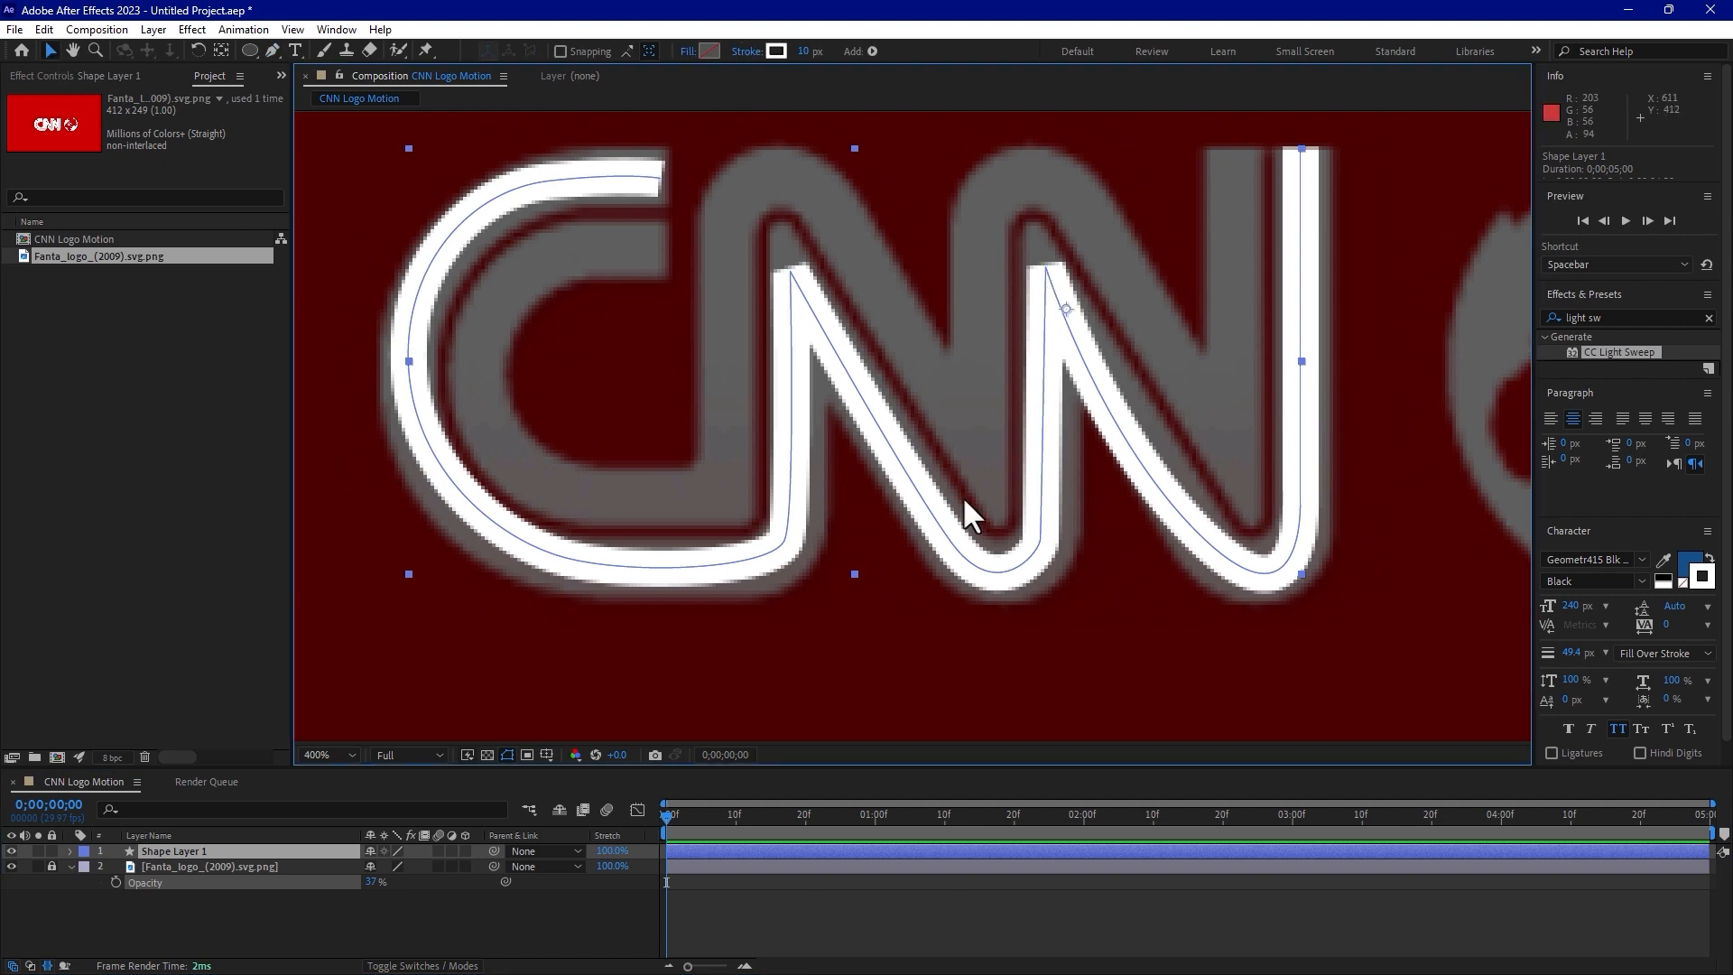
click(71, 851)
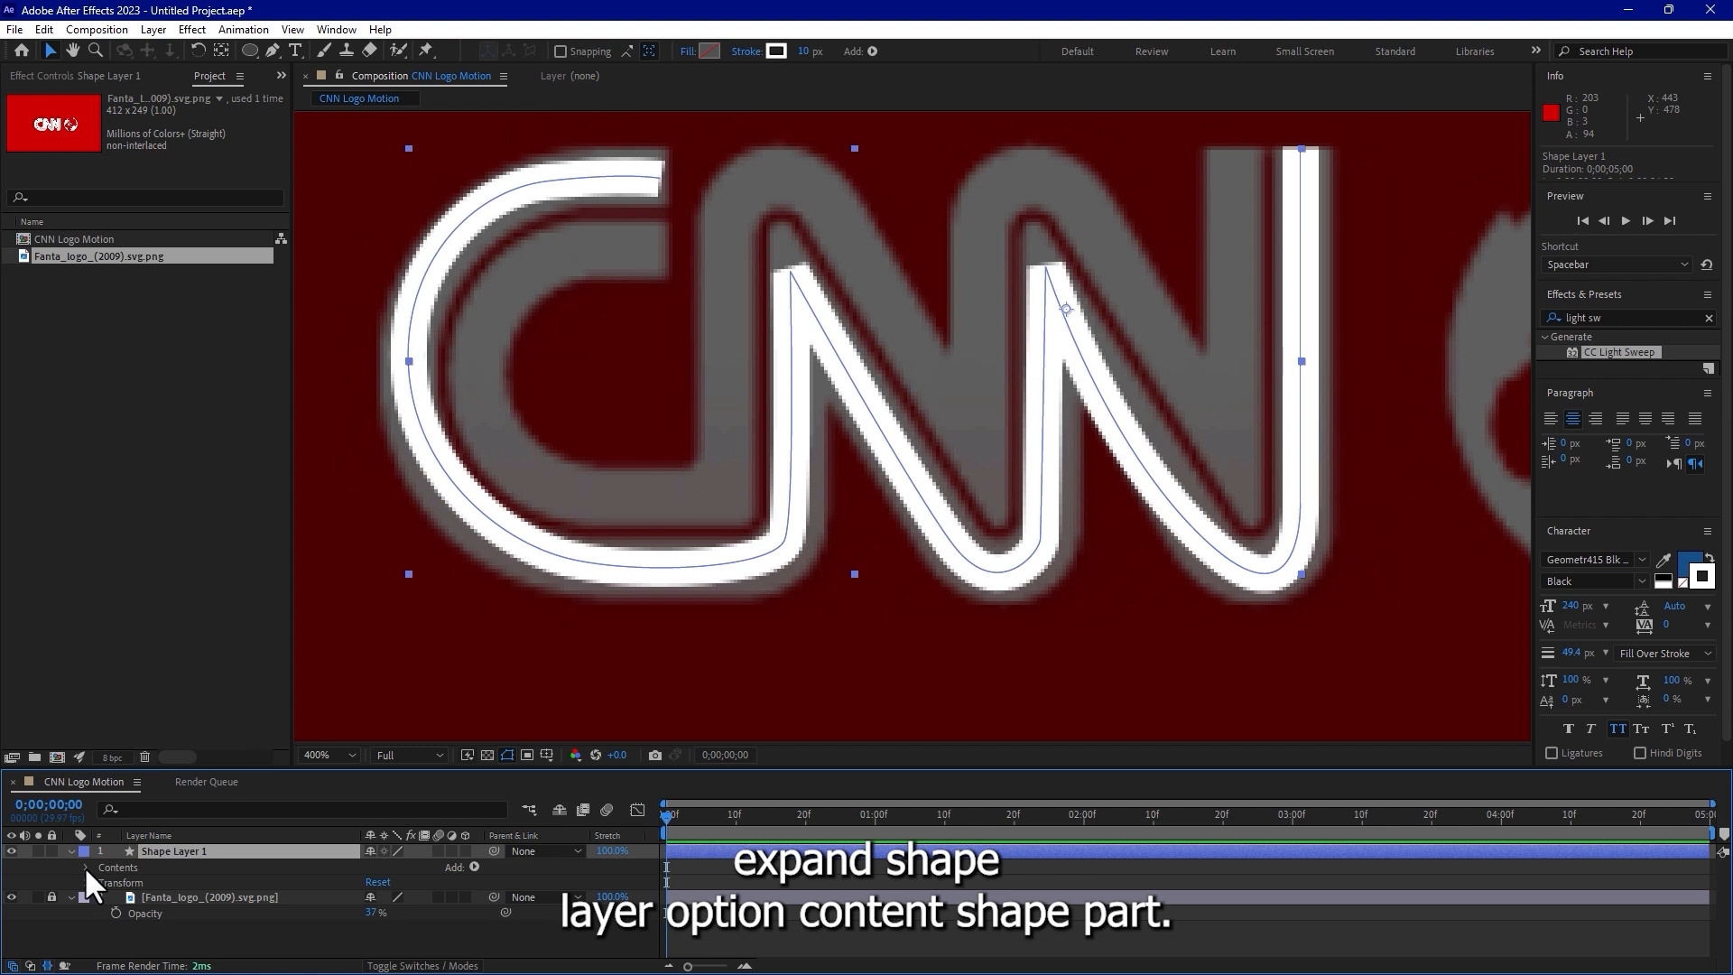
click(86, 867)
click(102, 881)
click(137, 898)
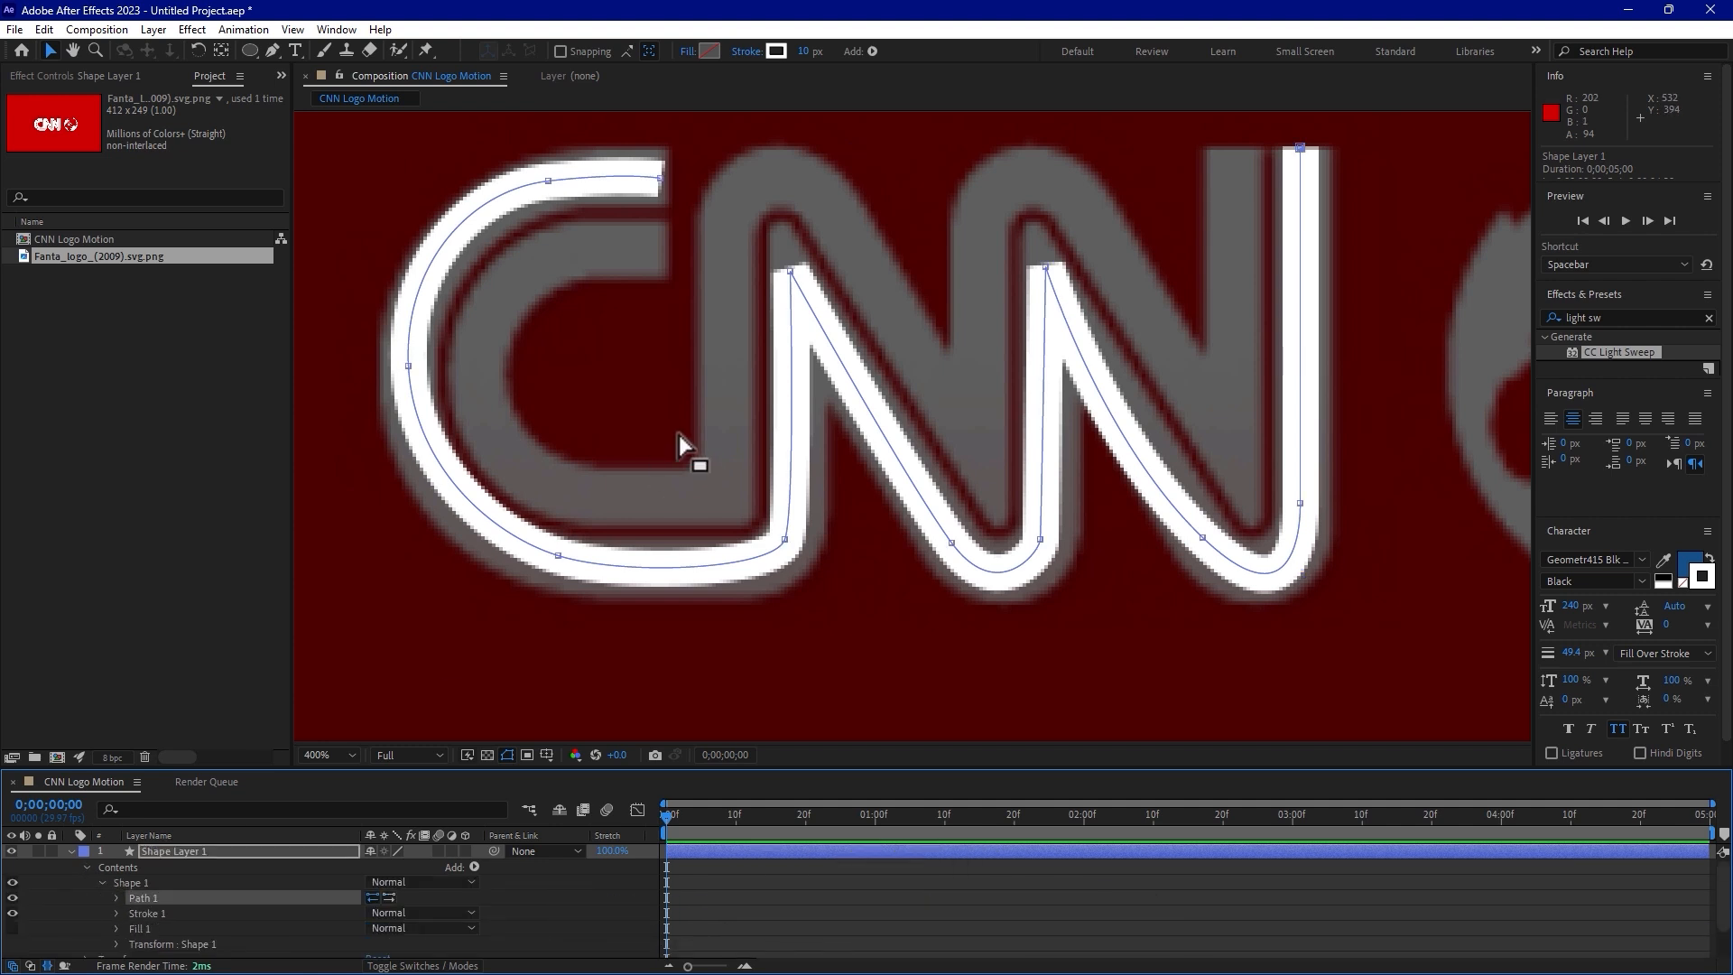
drag(1045, 267, 1047, 259)
drag(1100, 441, 1138, 449)
drag(1204, 537, 1206, 533)
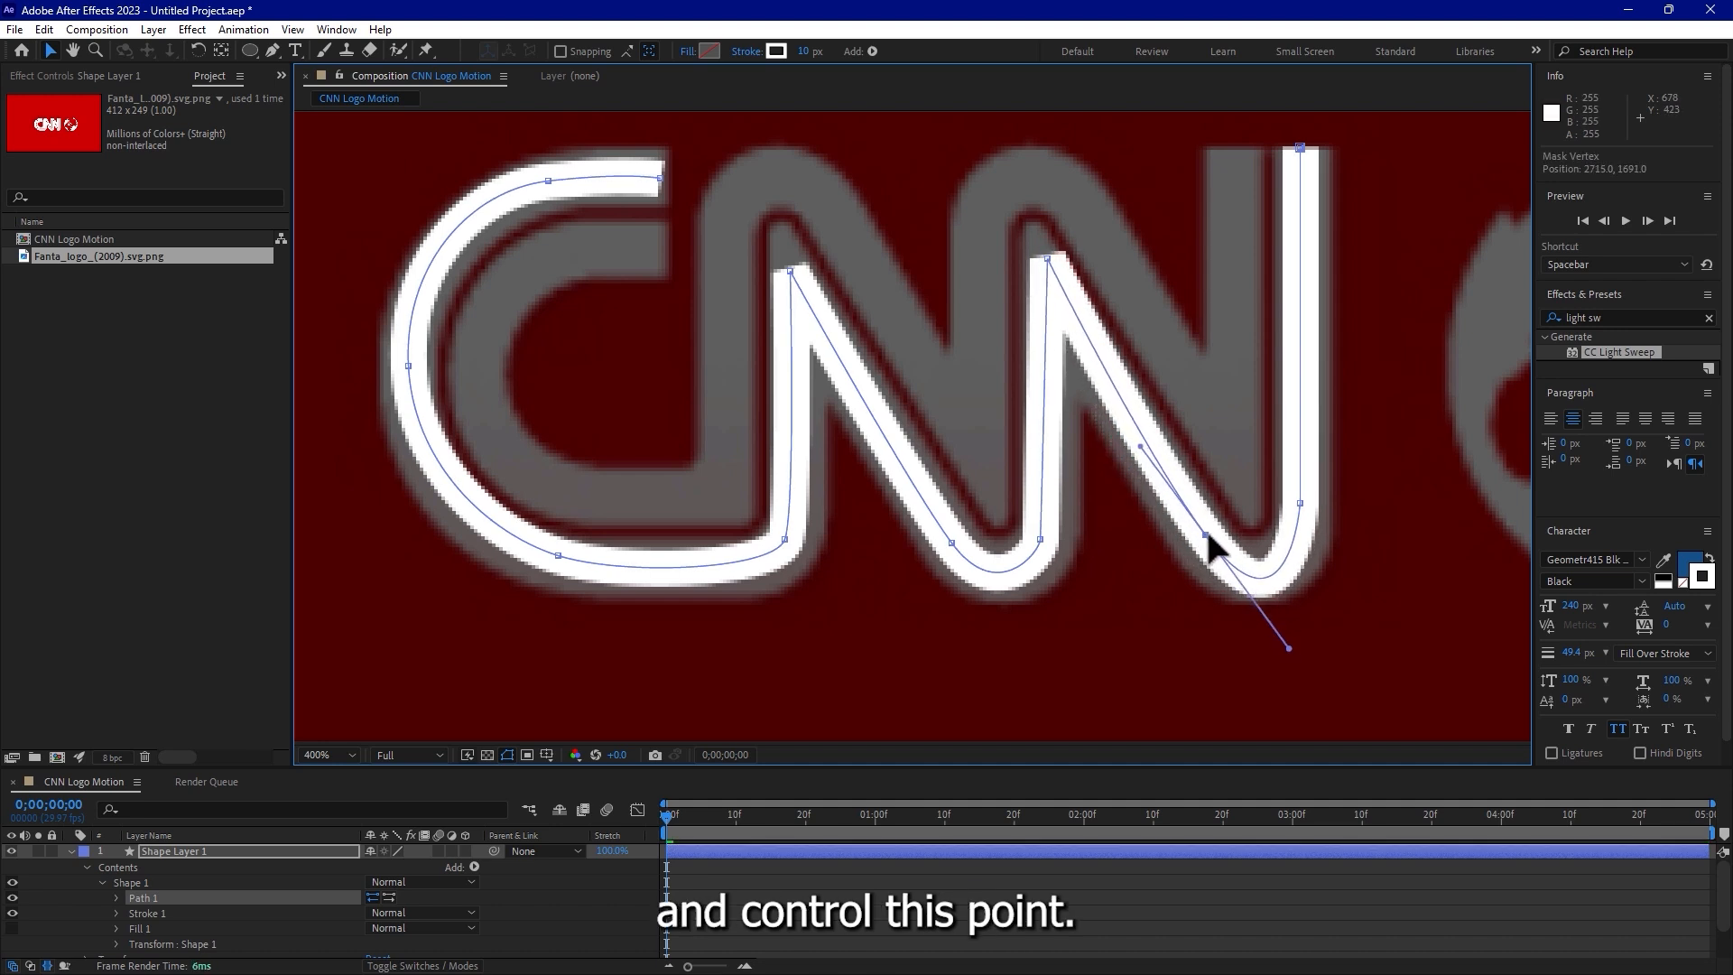
drag(1298, 500, 1297, 495)
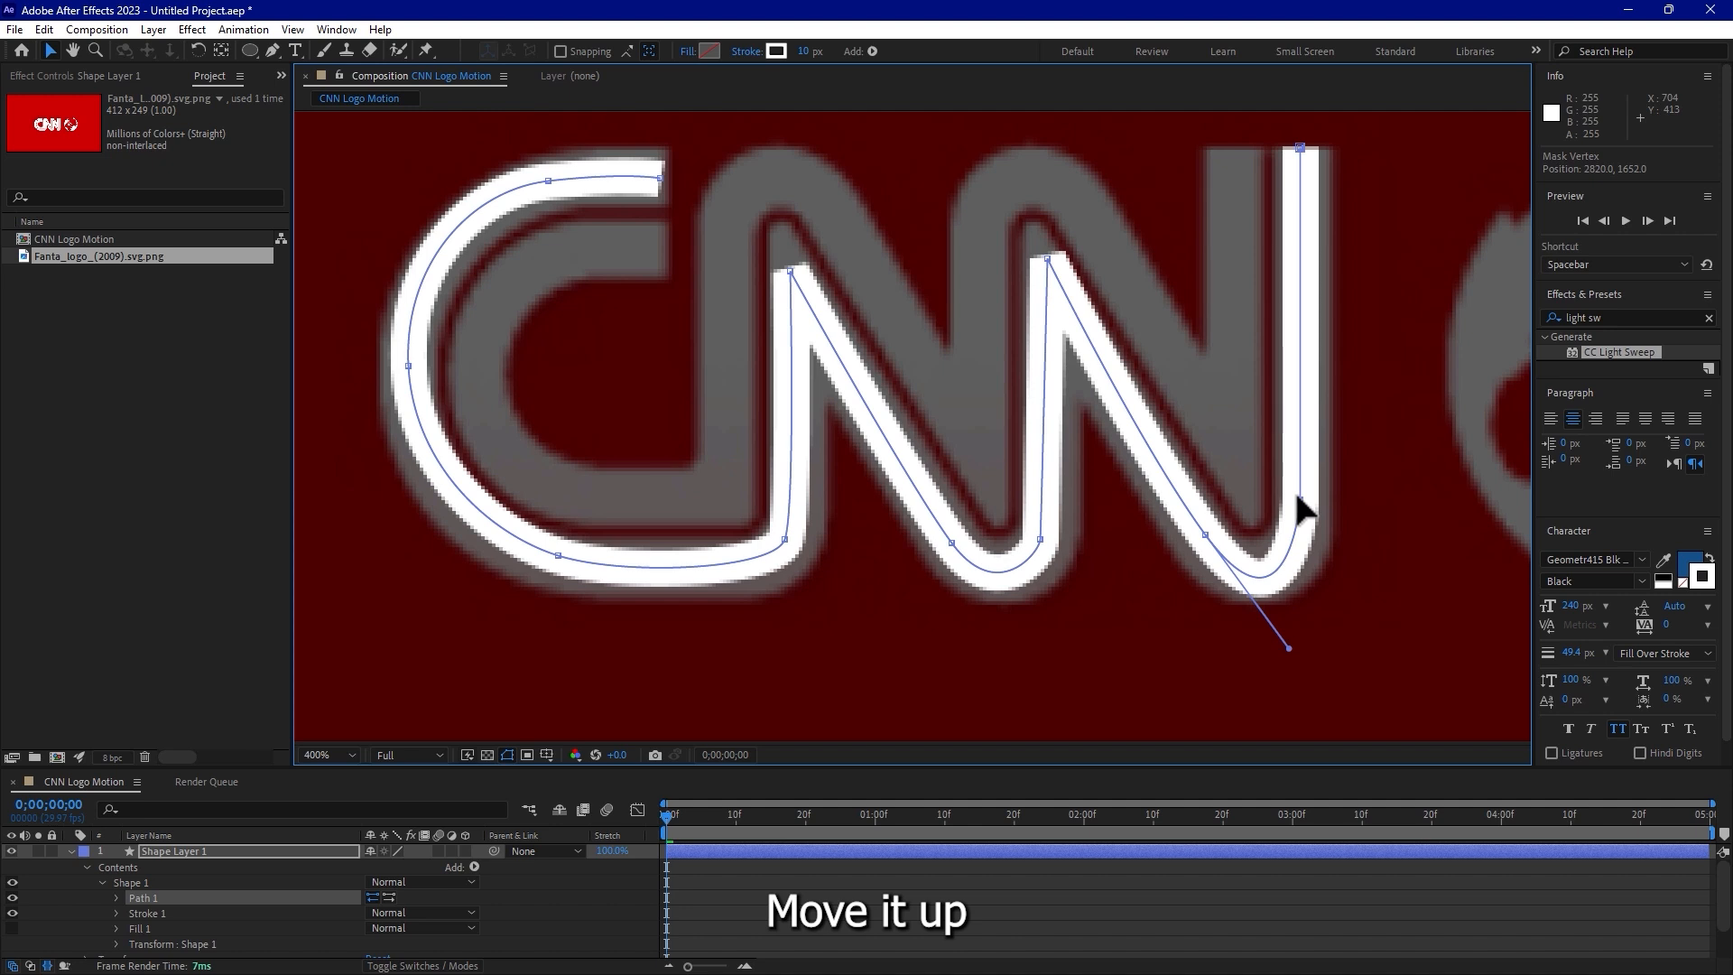
click(789, 270)
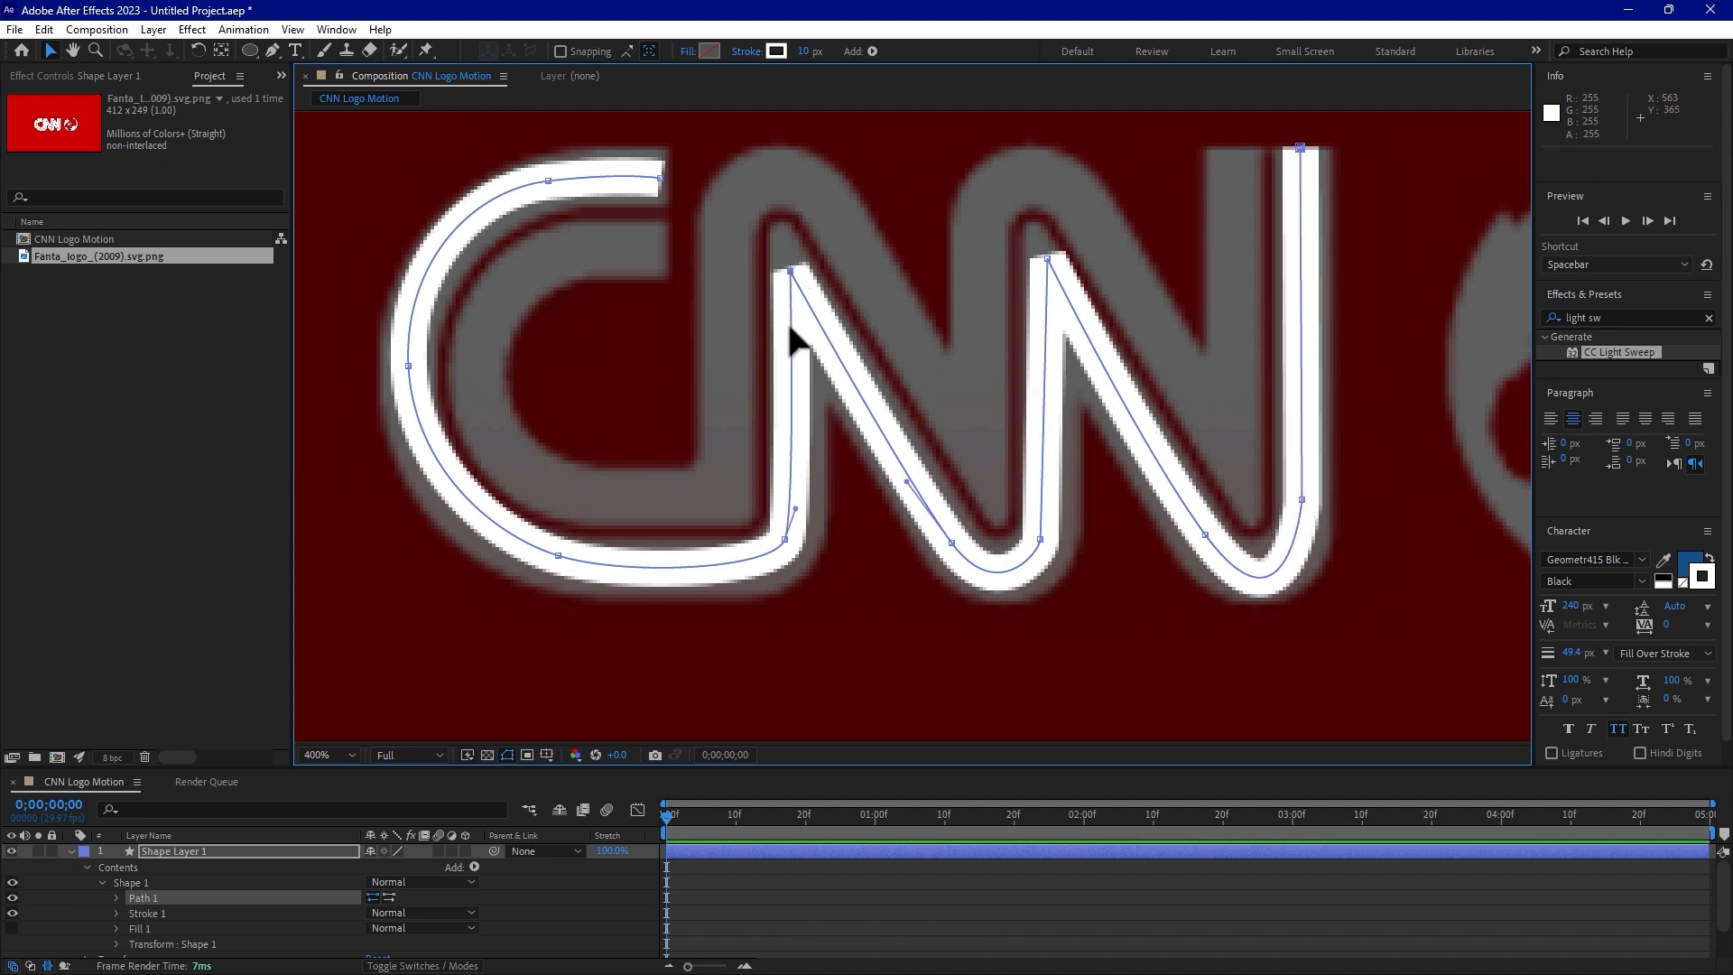
Expand Stroke 1 of Shape Layer 1, try Projecting Cap, and set the line cap to Round Cap.
click(117, 898)
scroll(577, 899, down, 2)
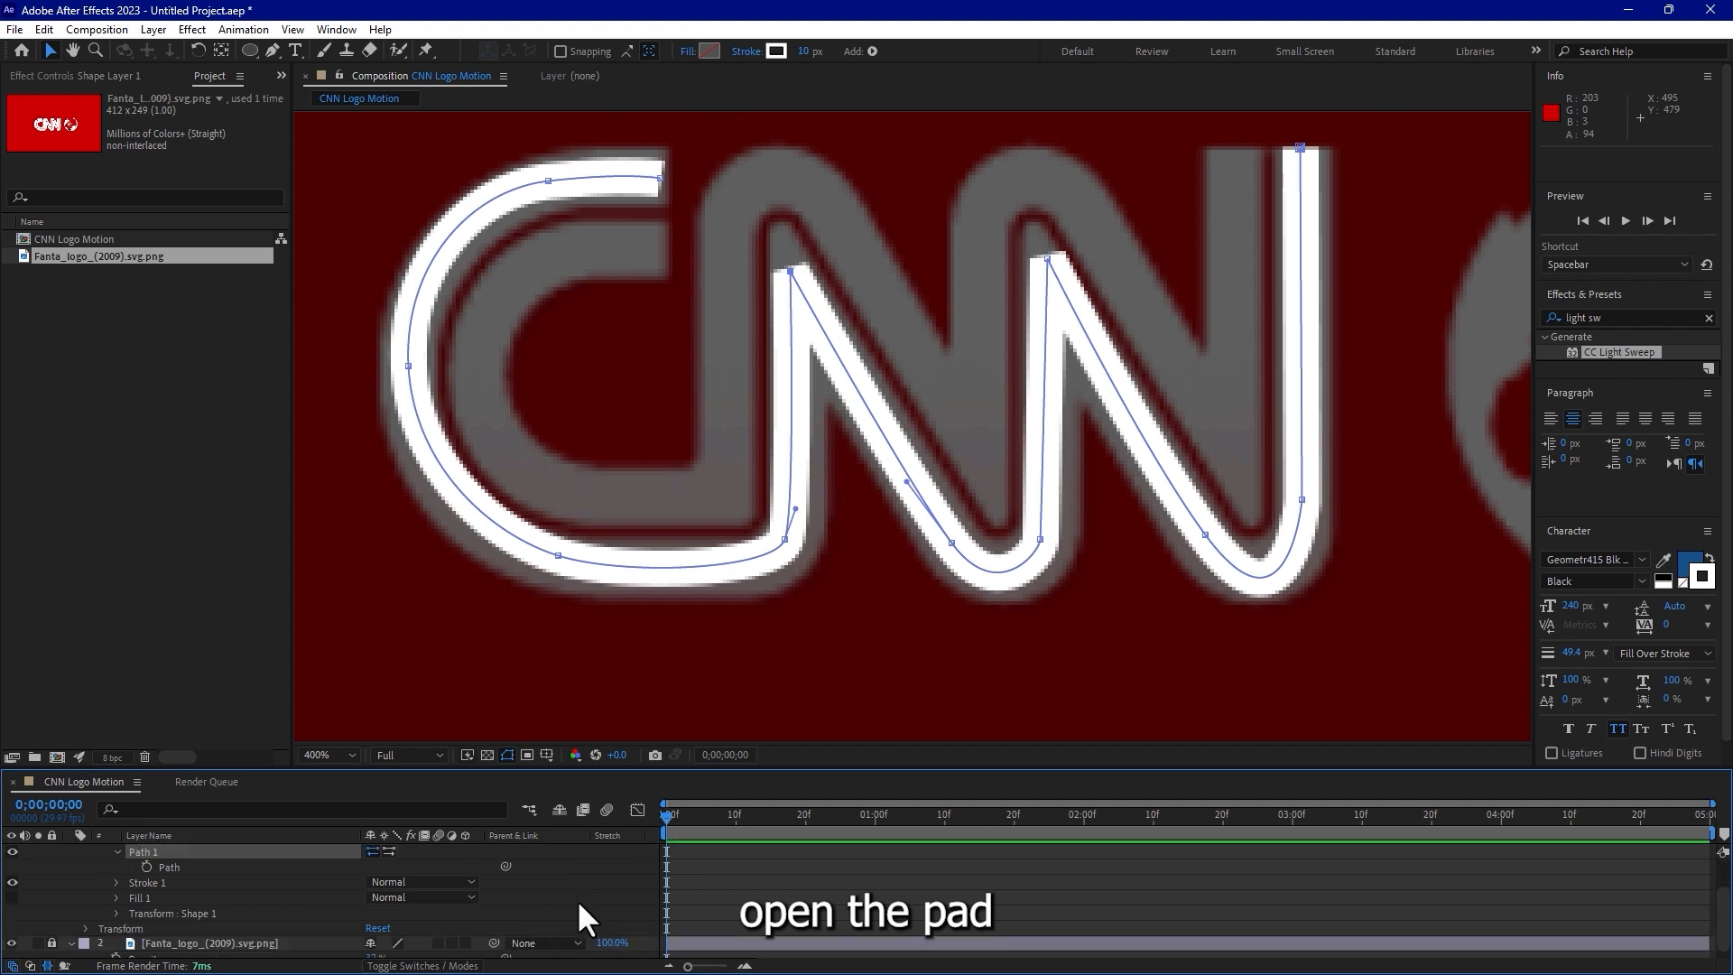
click(116, 882)
scroll(114, 880, down, 1)
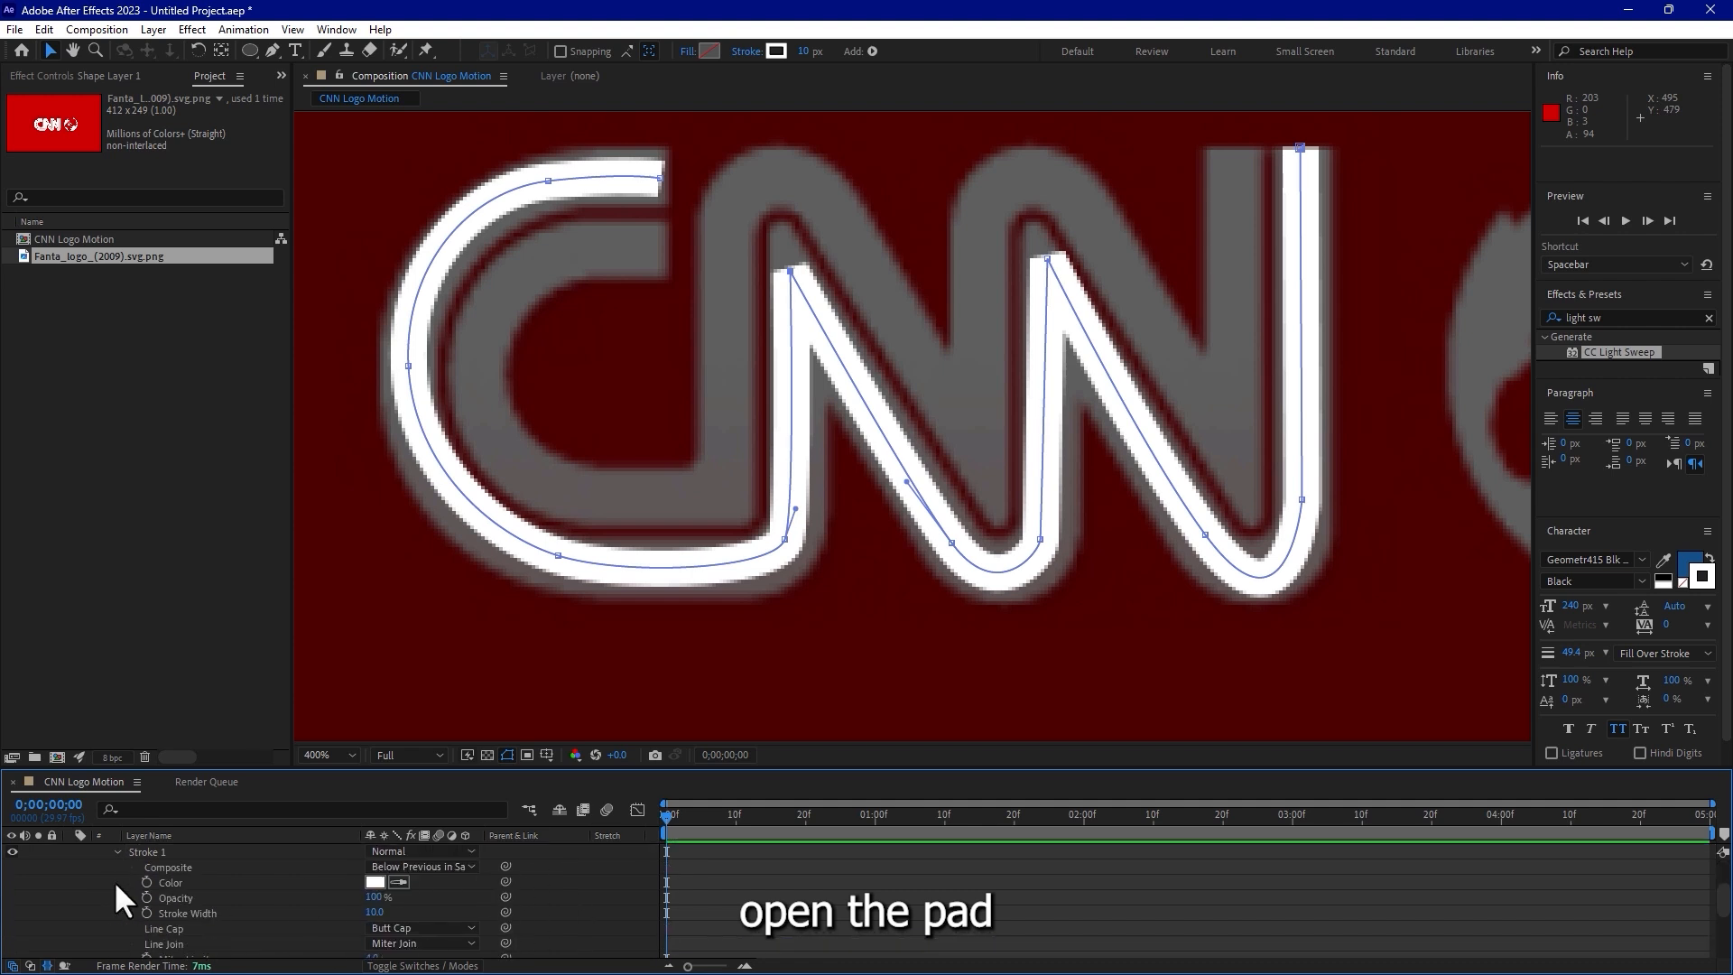
click(424, 927)
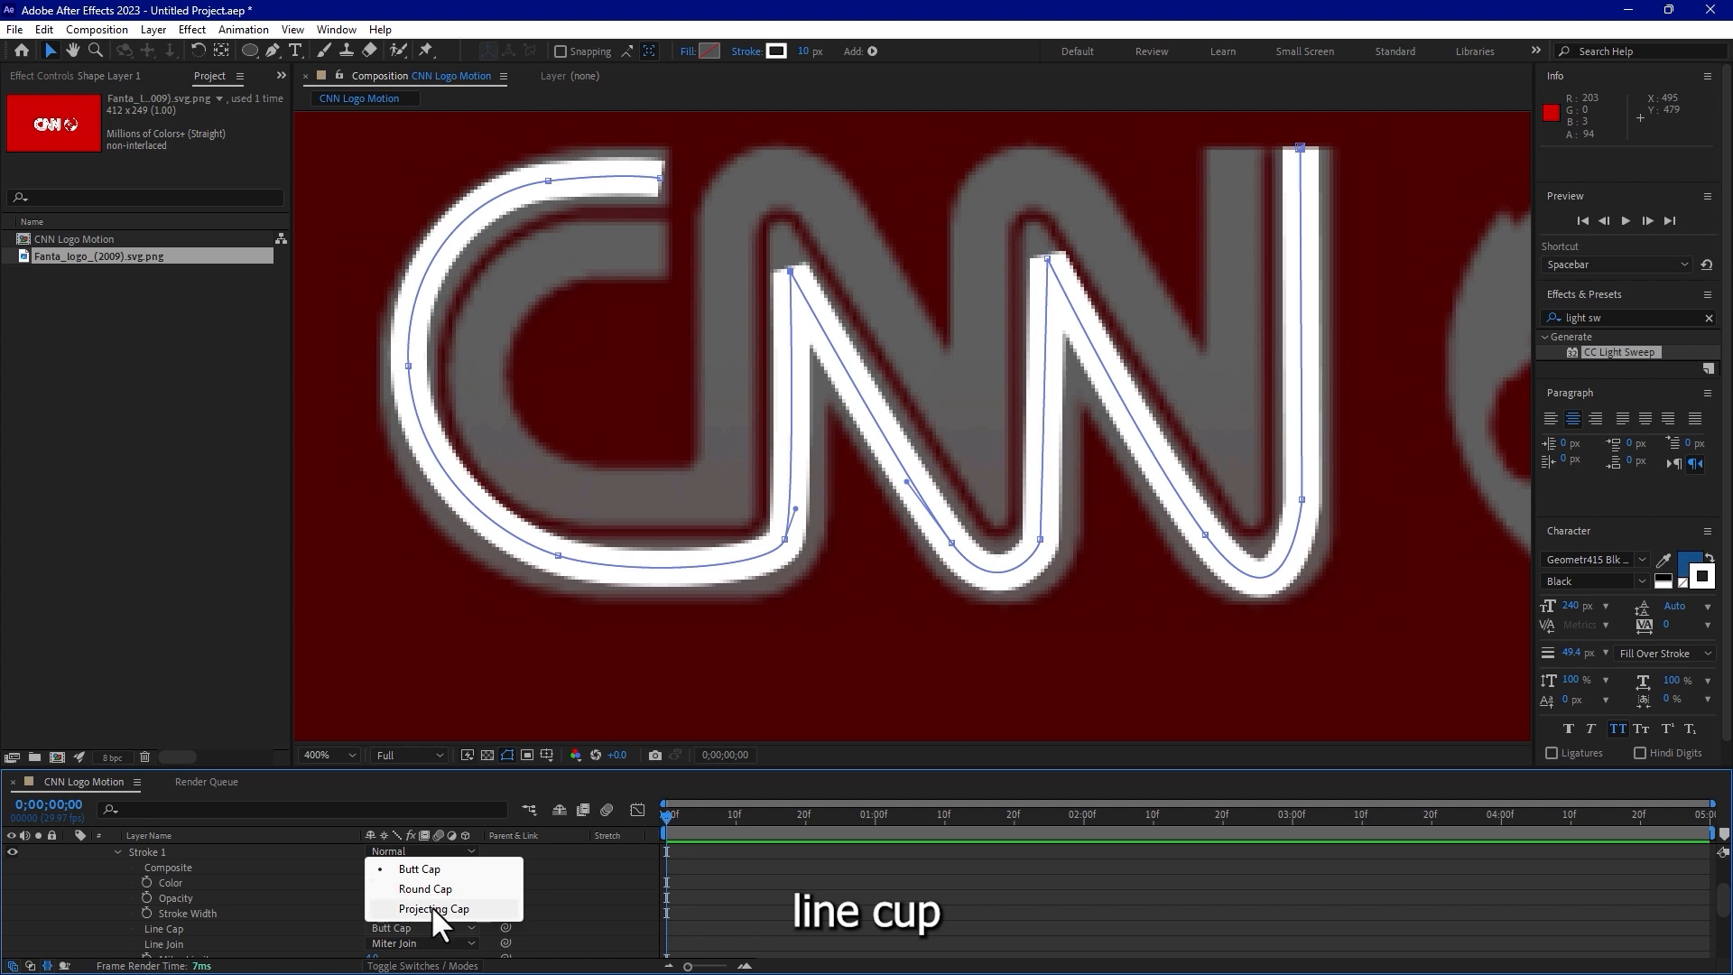
click(432, 907)
click(431, 928)
click(421, 888)
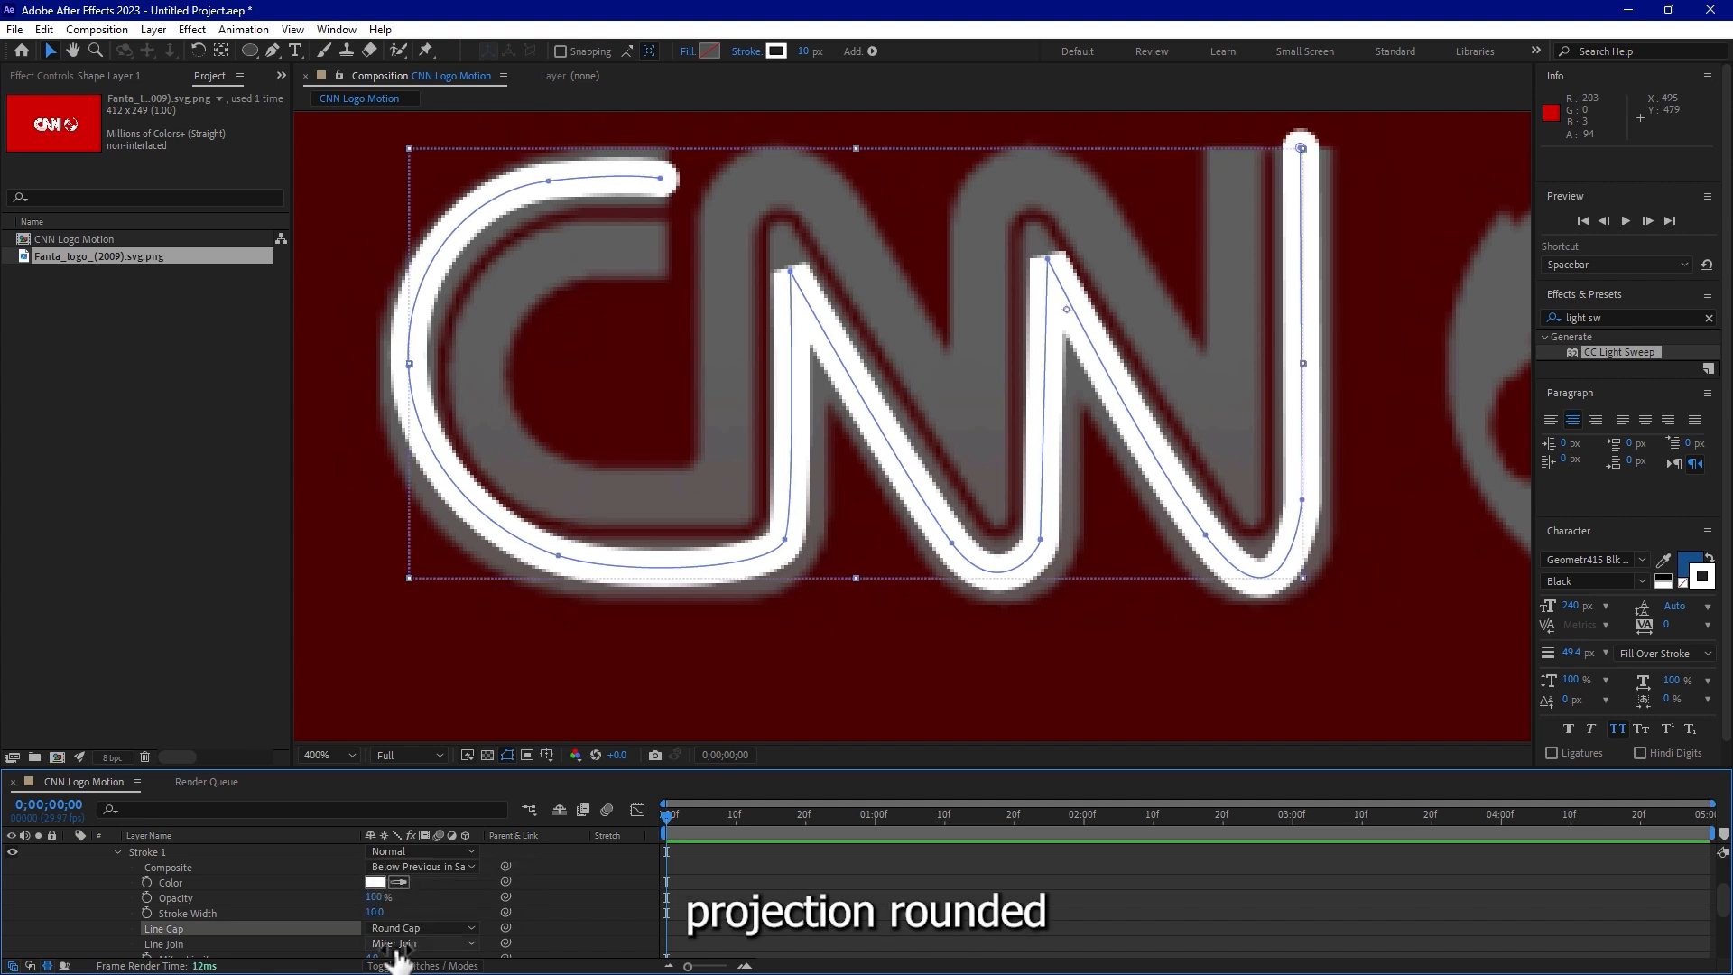
Compare Round Join with Bevel Join for Stroke 1 and settle the line join on Round Join.
click(397, 945)
click(411, 905)
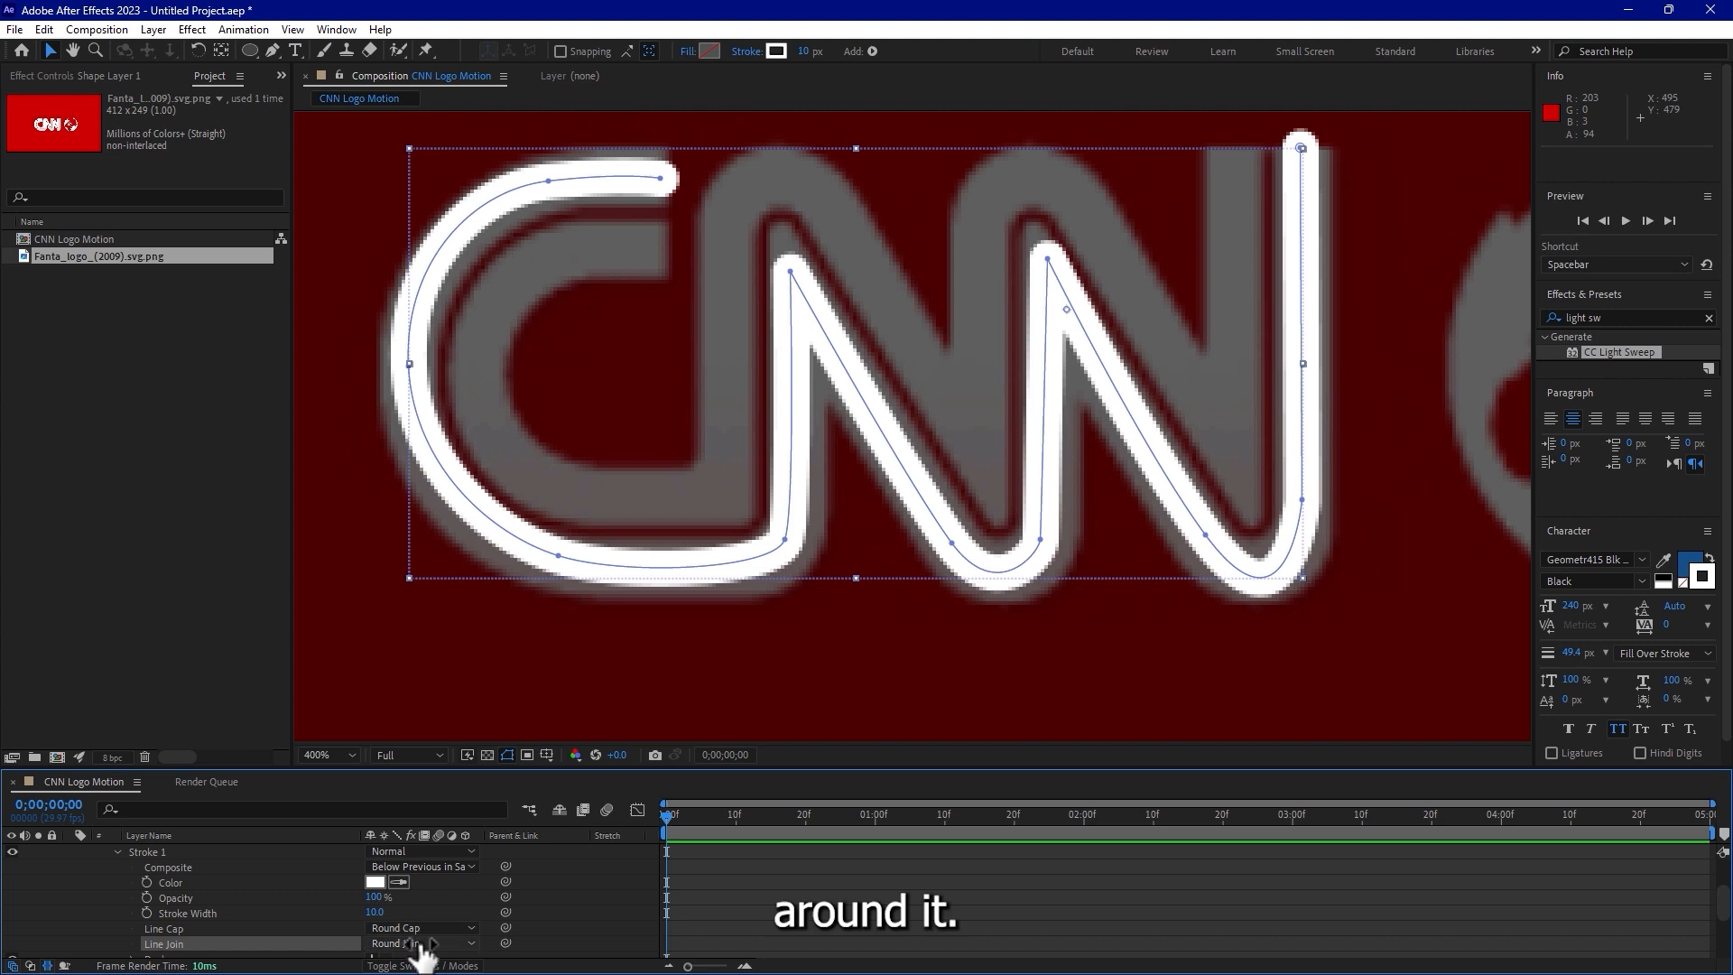
click(419, 944)
click(419, 921)
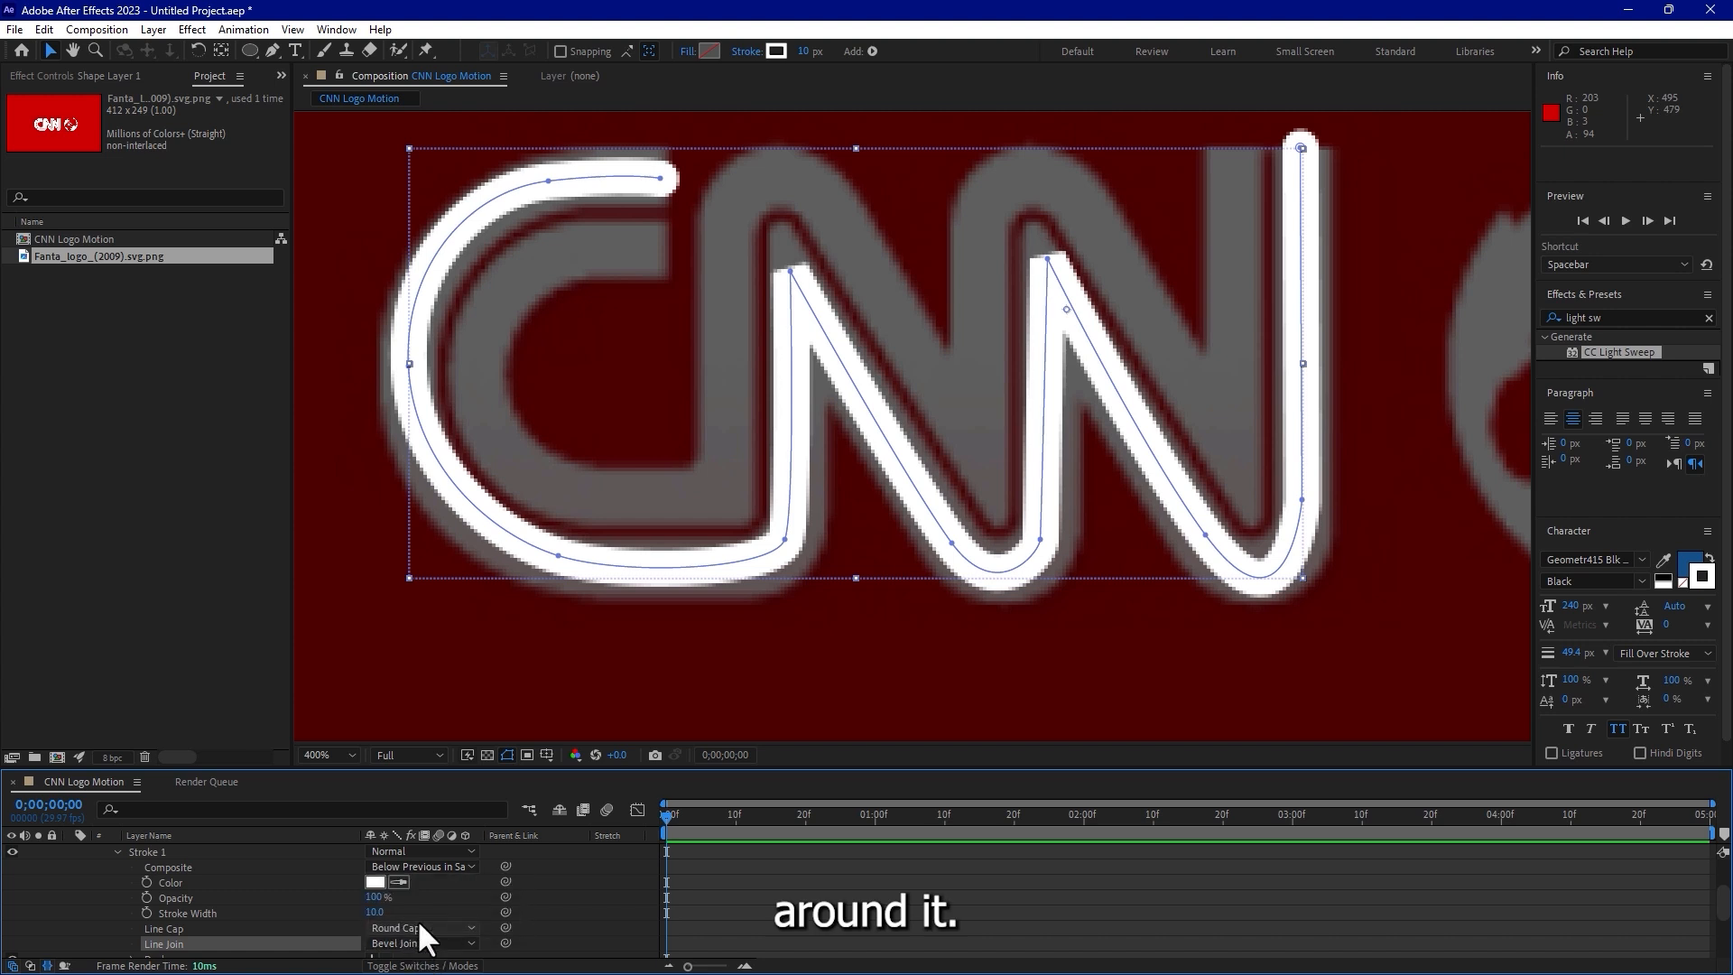
click(430, 943)
click(422, 903)
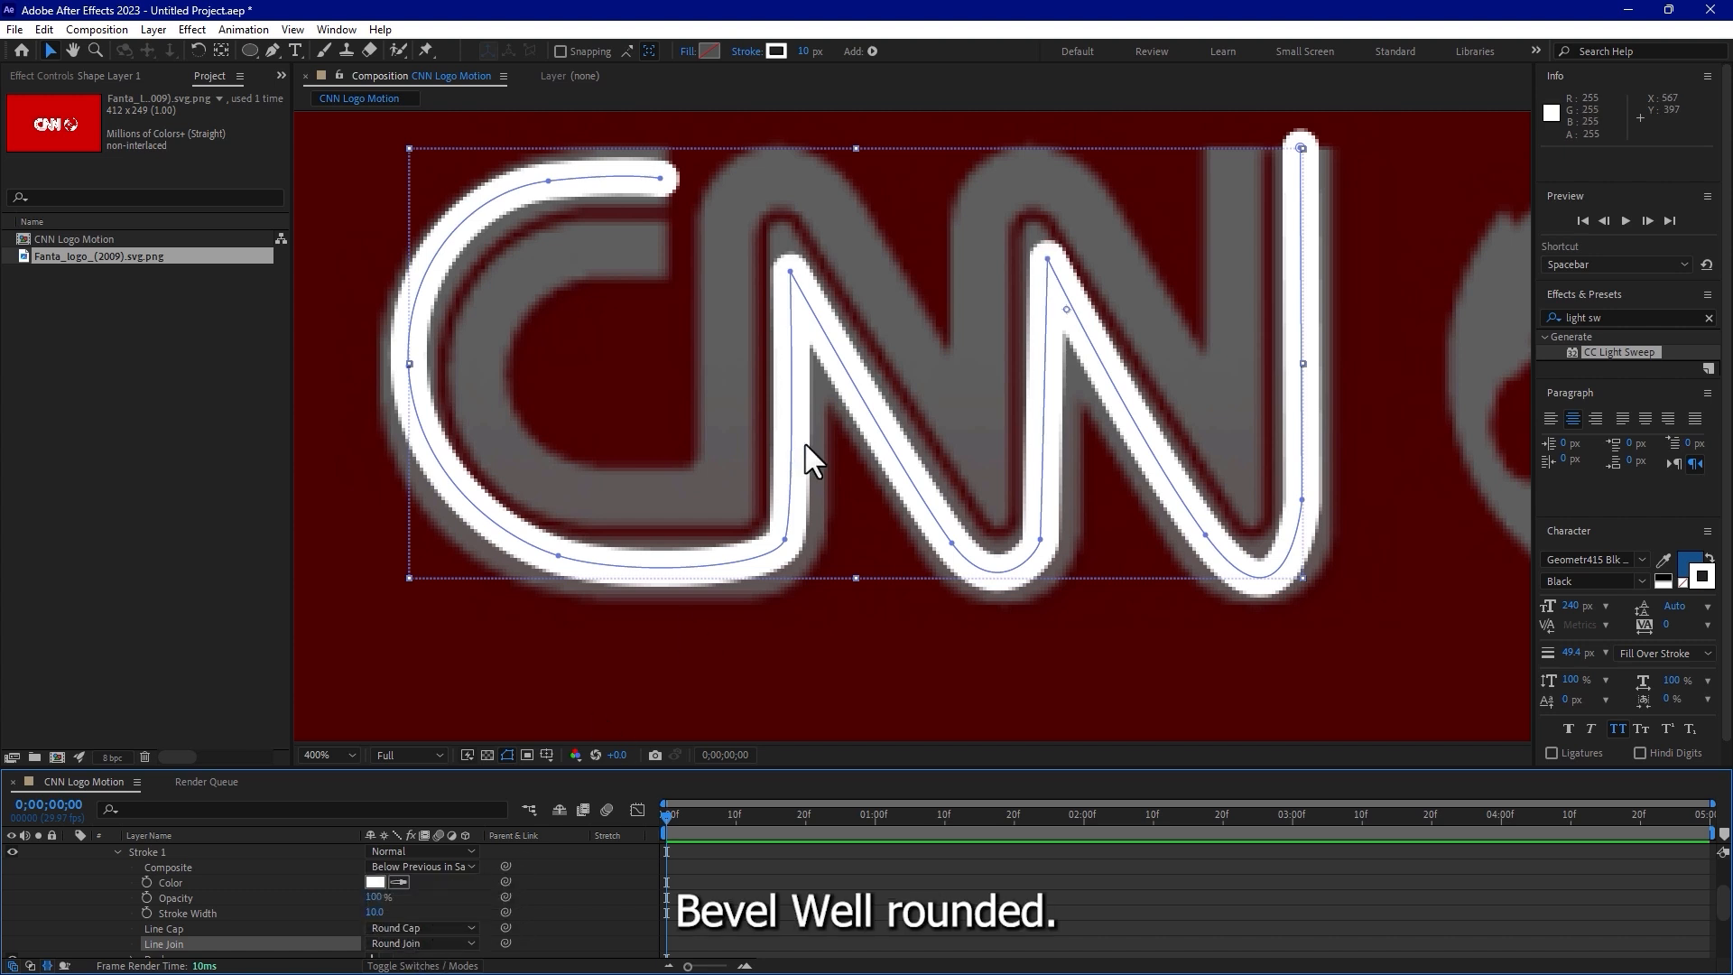
Move the two N peaks up and adjust the C's corner, bottom, side and end points to fit the faded logo.
drag(791, 271, 786, 252)
drag(1047, 260, 1041, 252)
click(786, 539)
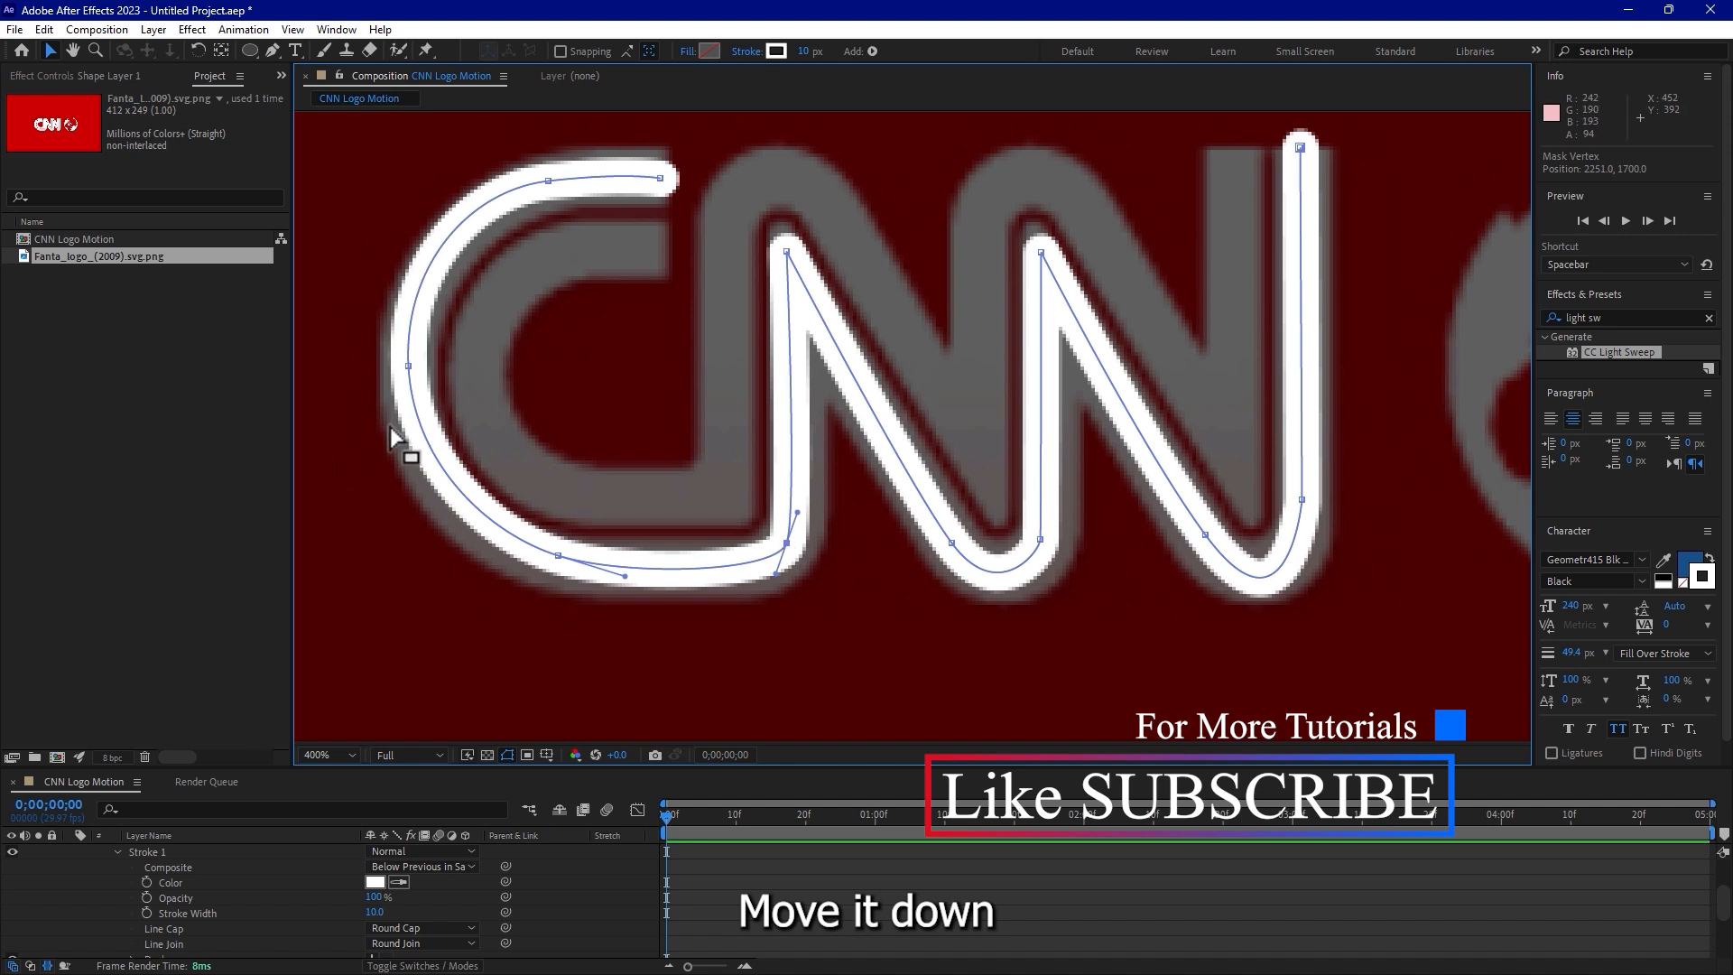
drag(556, 557, 544, 559)
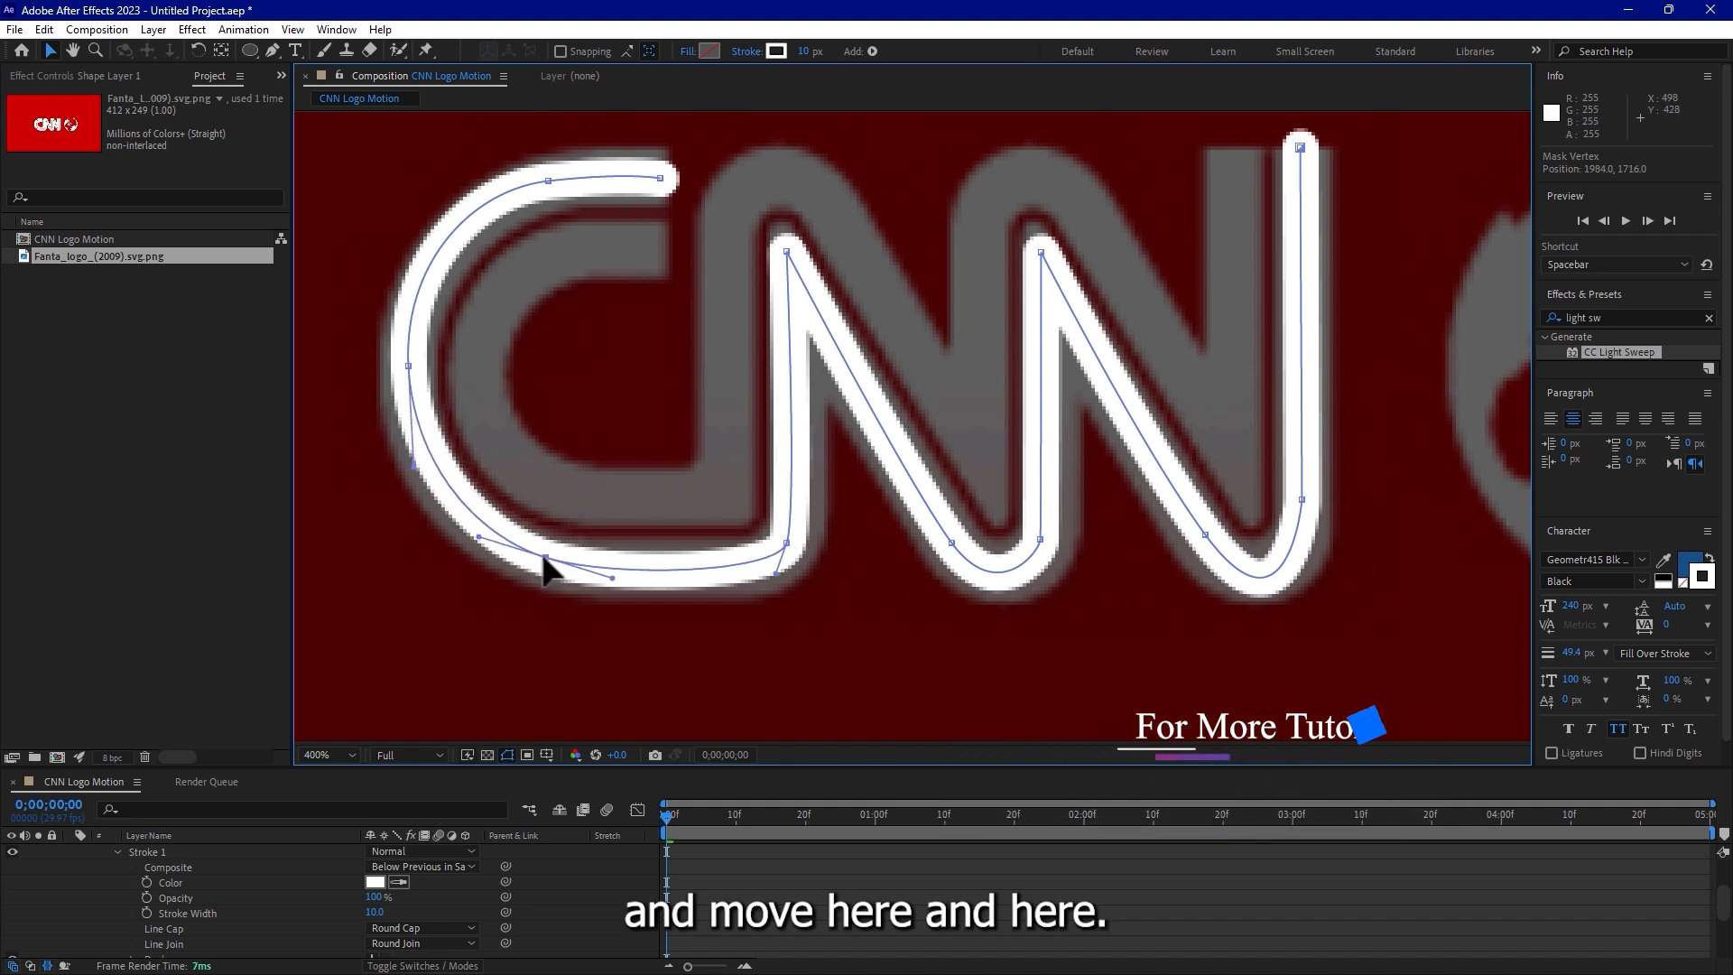
drag(406, 364, 401, 373)
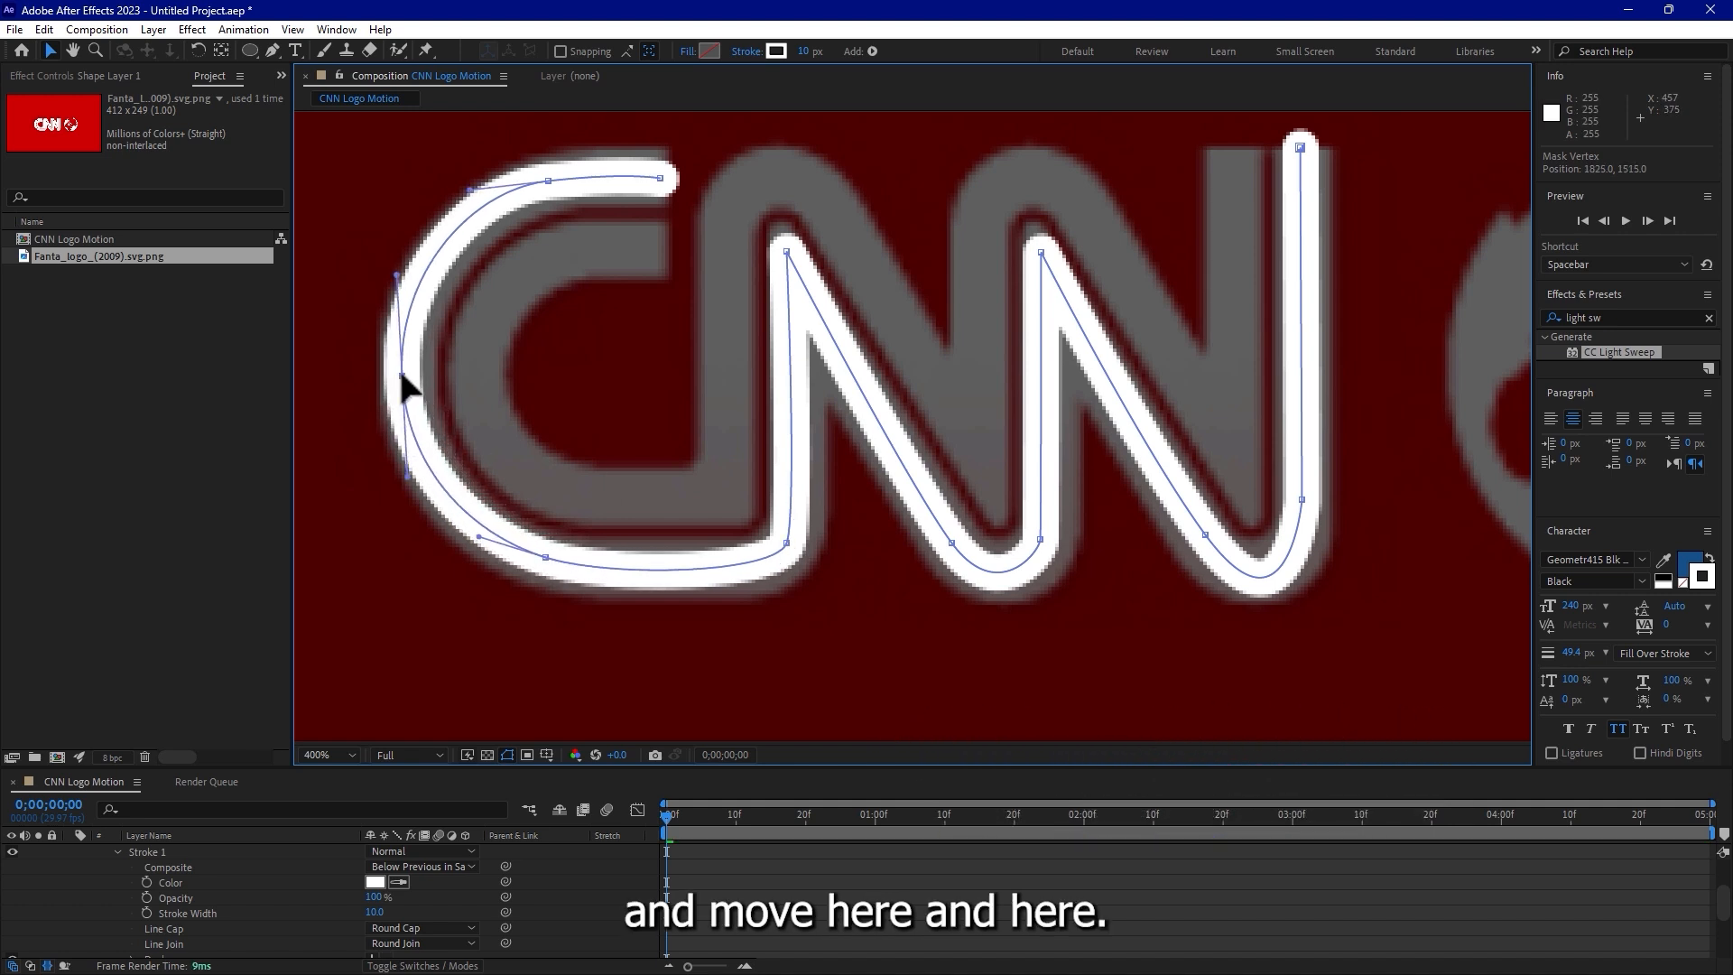
click(656, 177)
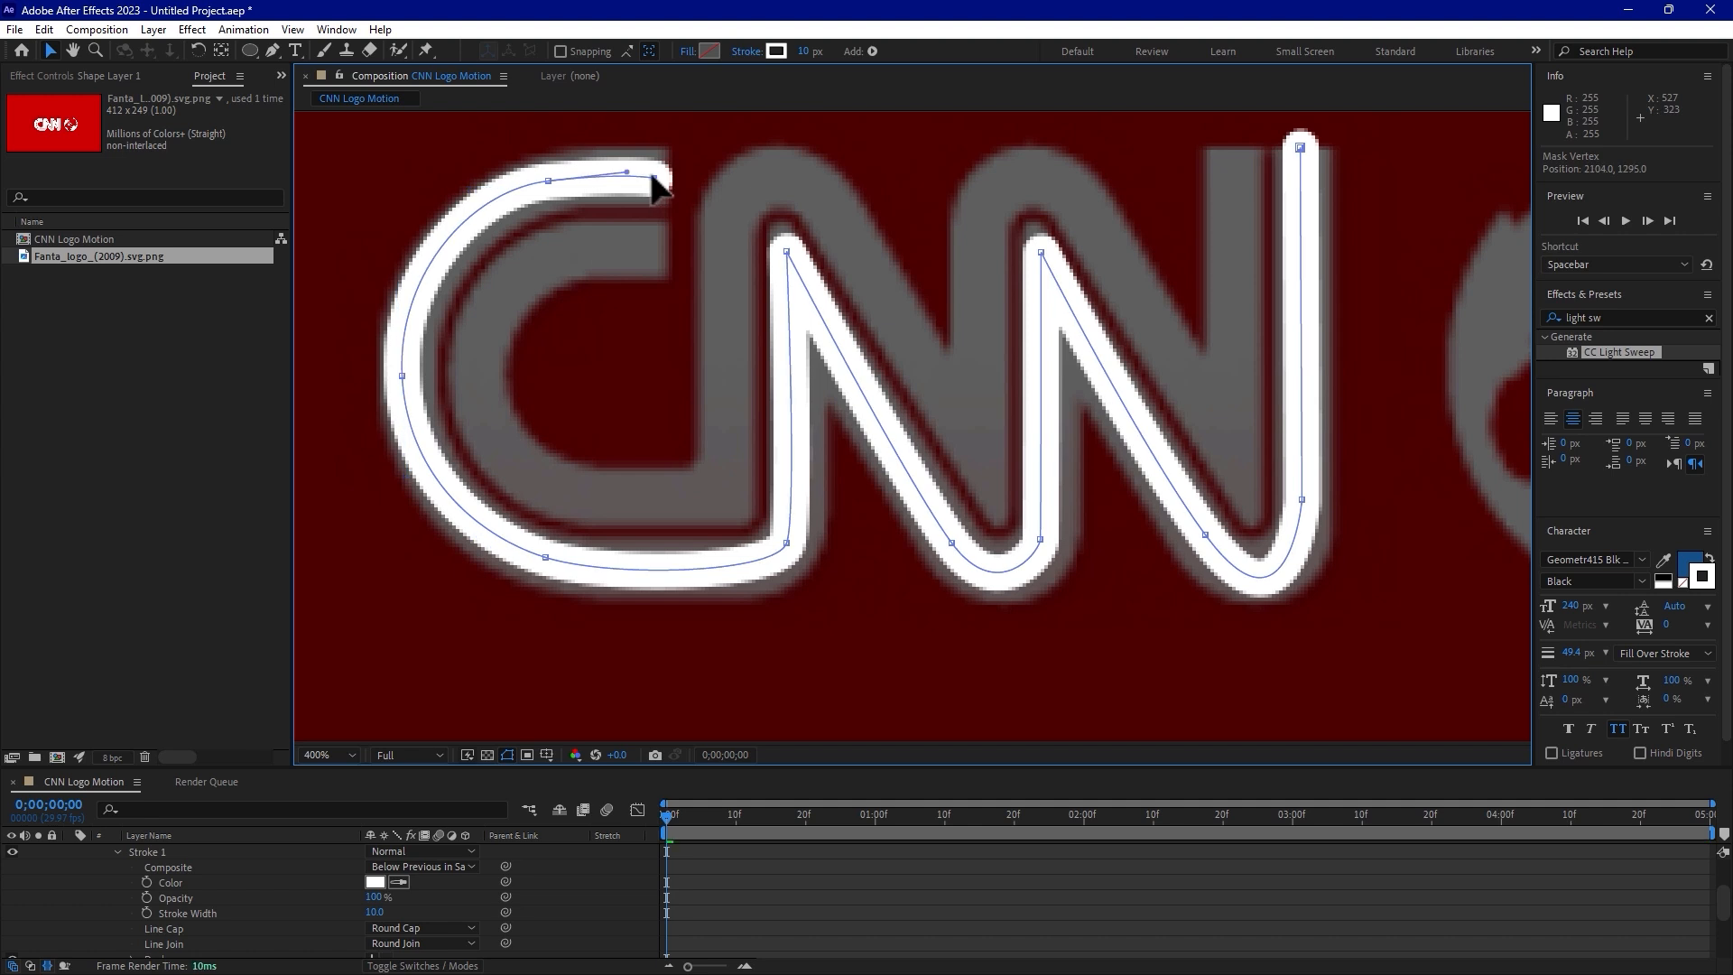
Set the outer line's cap to Butt Cap, fine-tune the first N's peak and lower curve points, and deselect the layer.
click(416, 928)
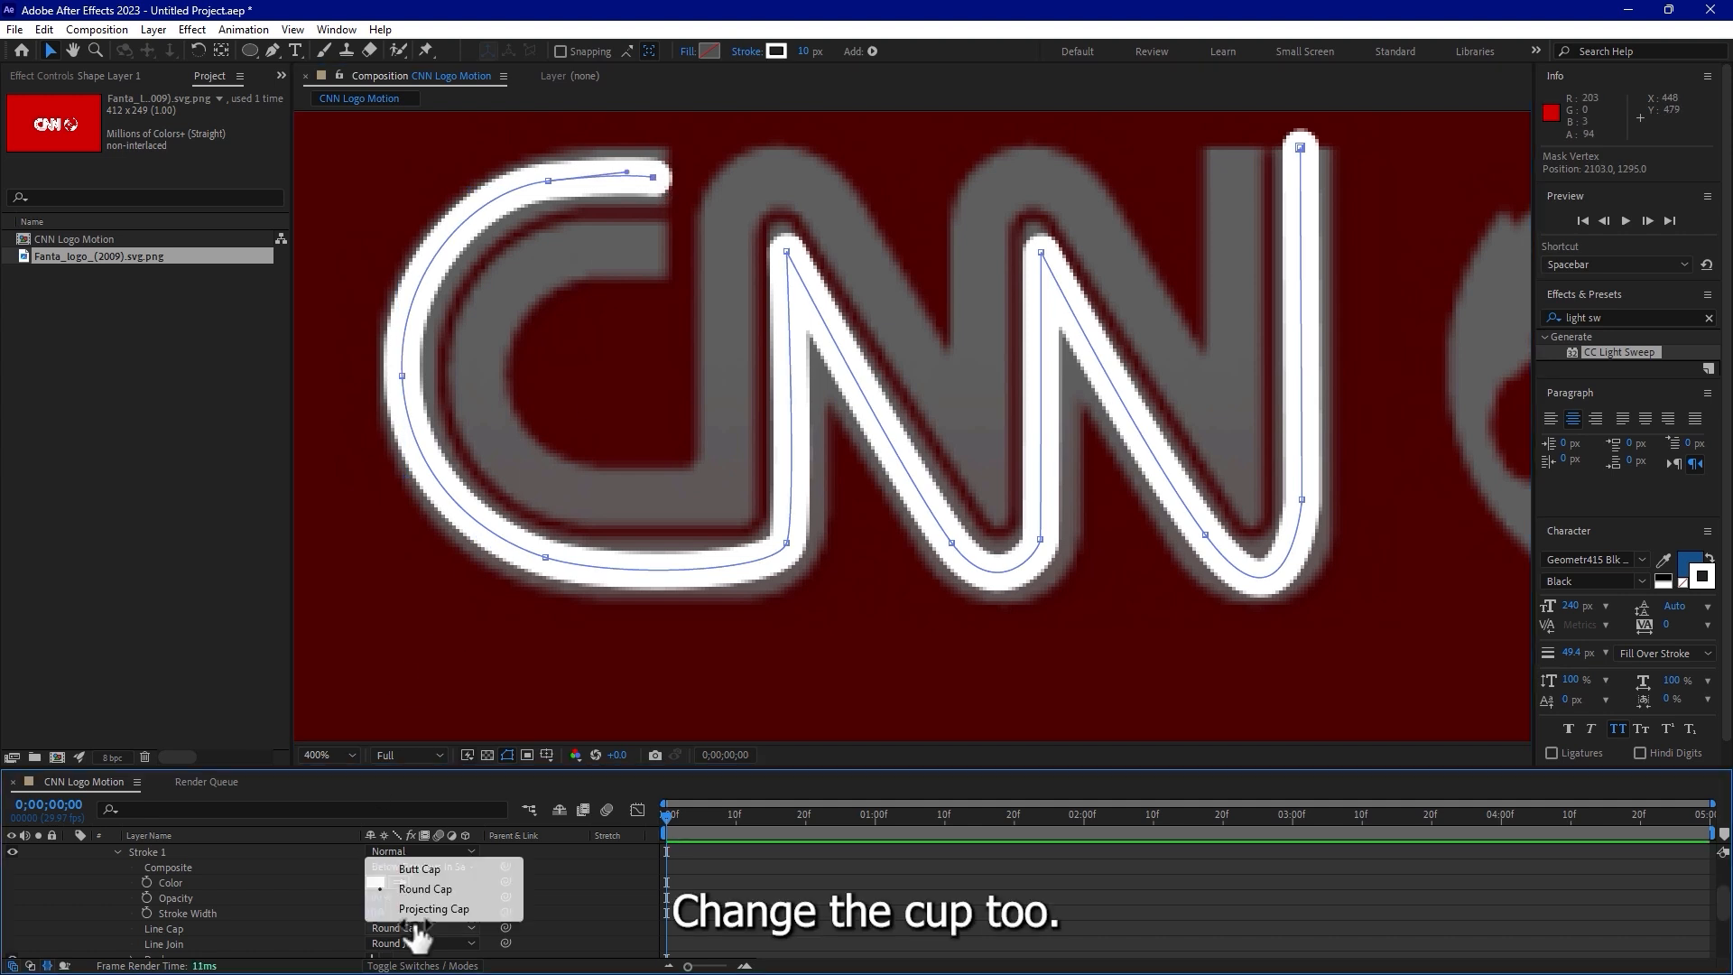
click(414, 863)
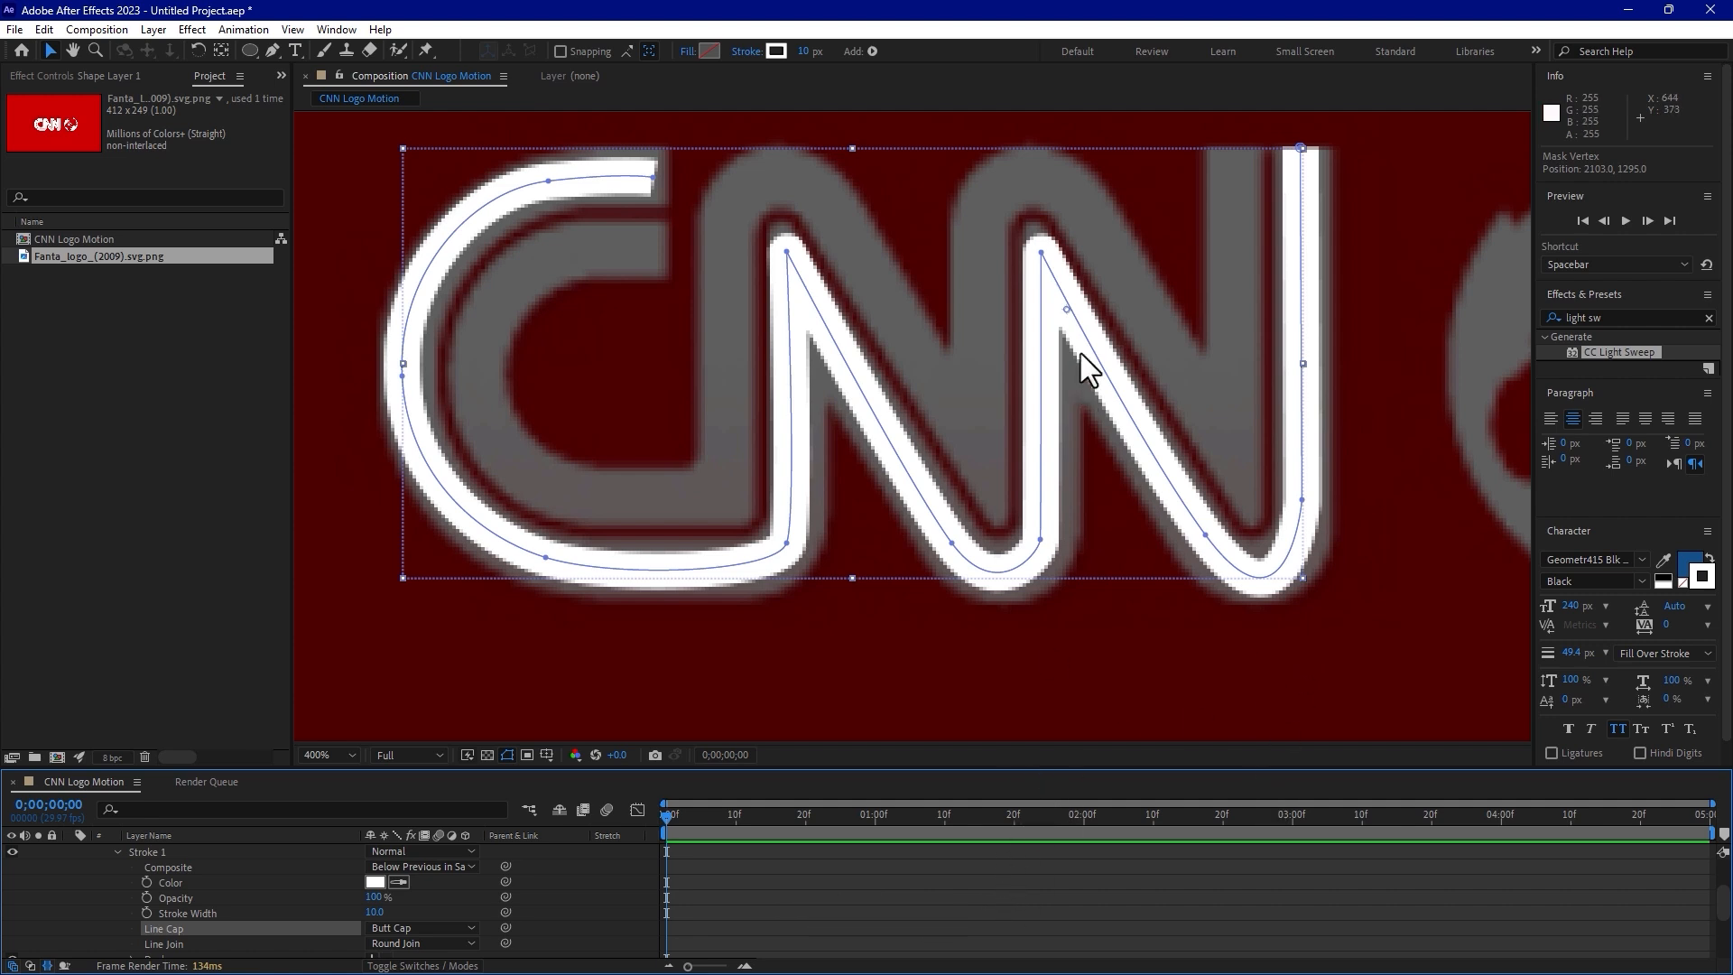
drag(1039, 539, 1043, 537)
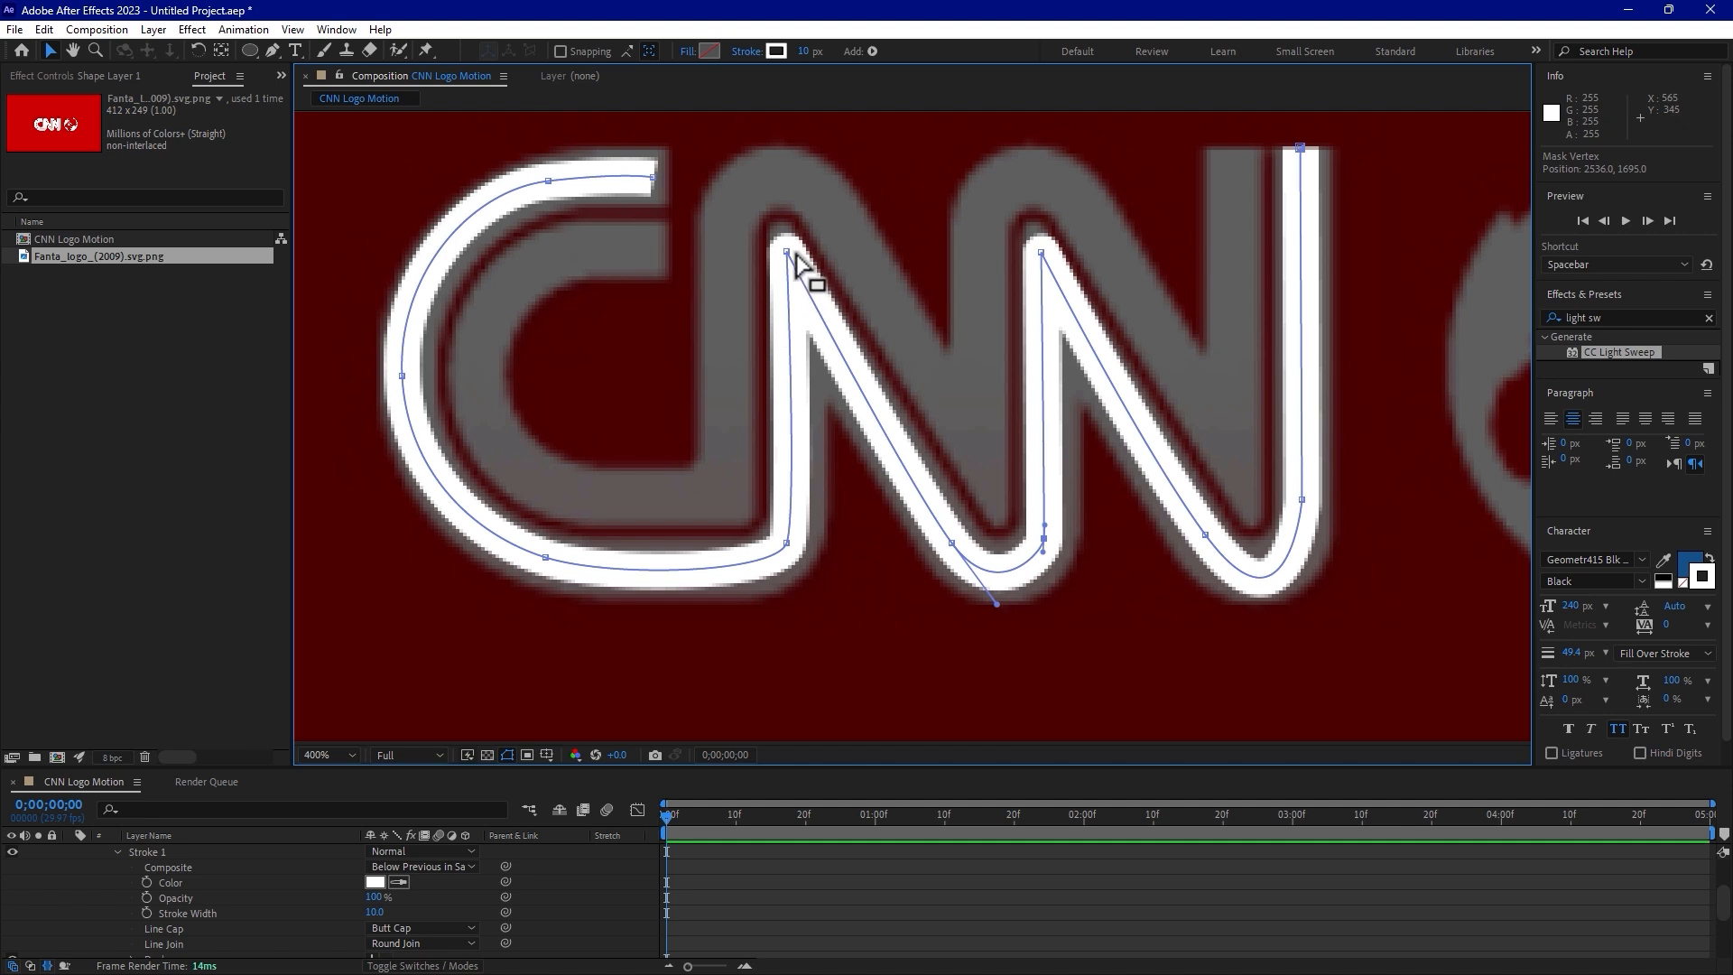
drag(787, 252, 789, 254)
click(809, 897)
click(809, 899)
Start a second path with the Pen tool, tracing the inner C from its upper tip to the bottom corner at the first N.
click(273, 51)
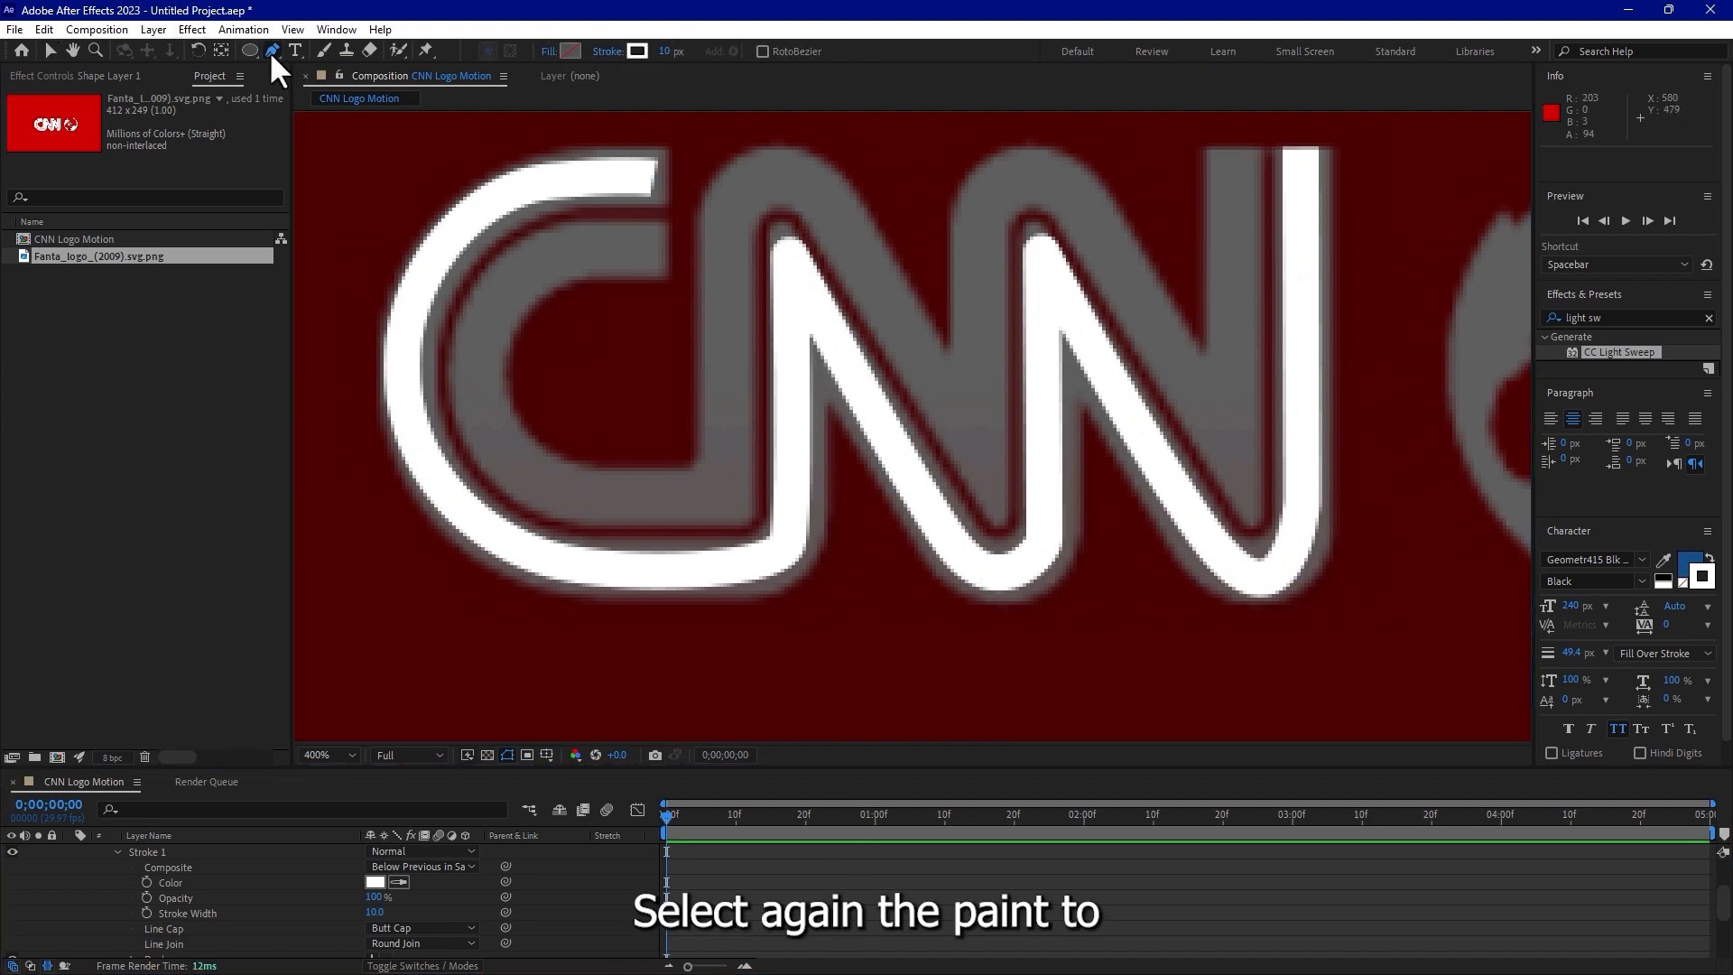
drag(755, 283, 863, 386)
click(771, 353)
drag(634, 372, 586, 404)
drag(590, 499, 599, 548)
drag(697, 598, 752, 604)
click(831, 595)
Continue the inner path over both N arches and diagonals, ending at the top of the last N's inner stem.
drag(840, 301, 843, 279)
drag(945, 314, 992, 377)
click(1092, 560)
mouse_move(1091, 321)
mouse_down()
mouse_move(1105, 288)
mouse_move(1244, 370)
mouse_up()
click(1344, 560)
click(1347, 258)
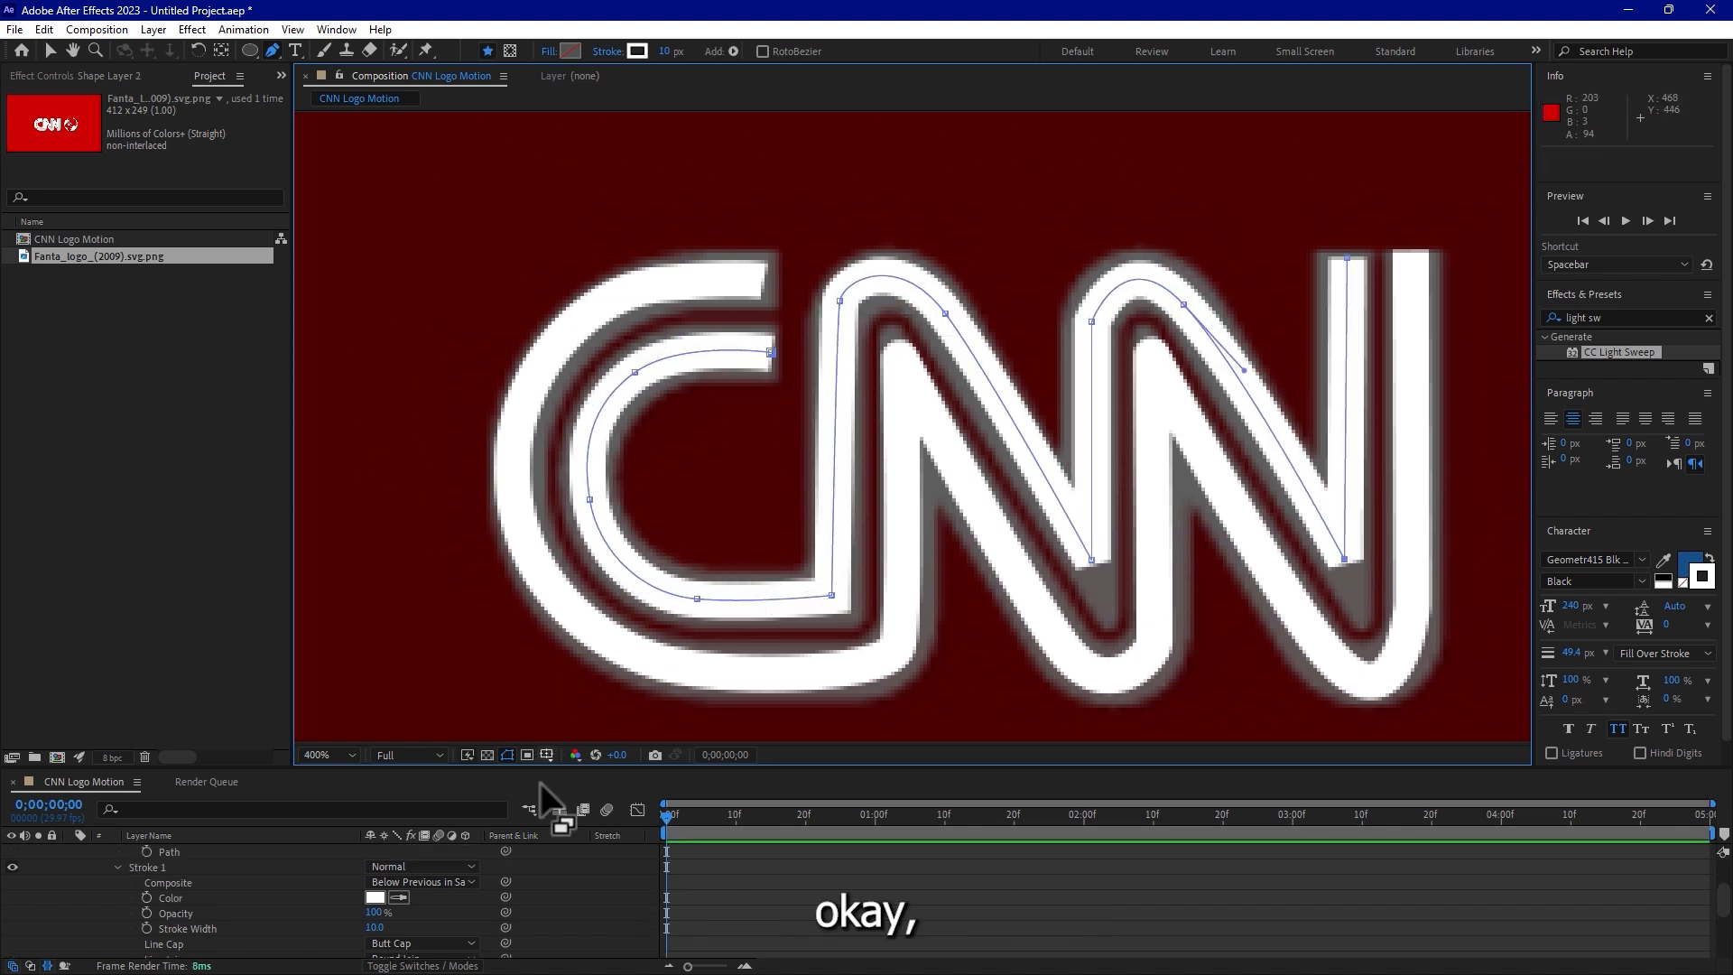
Set the inner line's stroke on Shape Layer 2 to Round Join.
scroll(187, 889, up, 2)
click(71, 852)
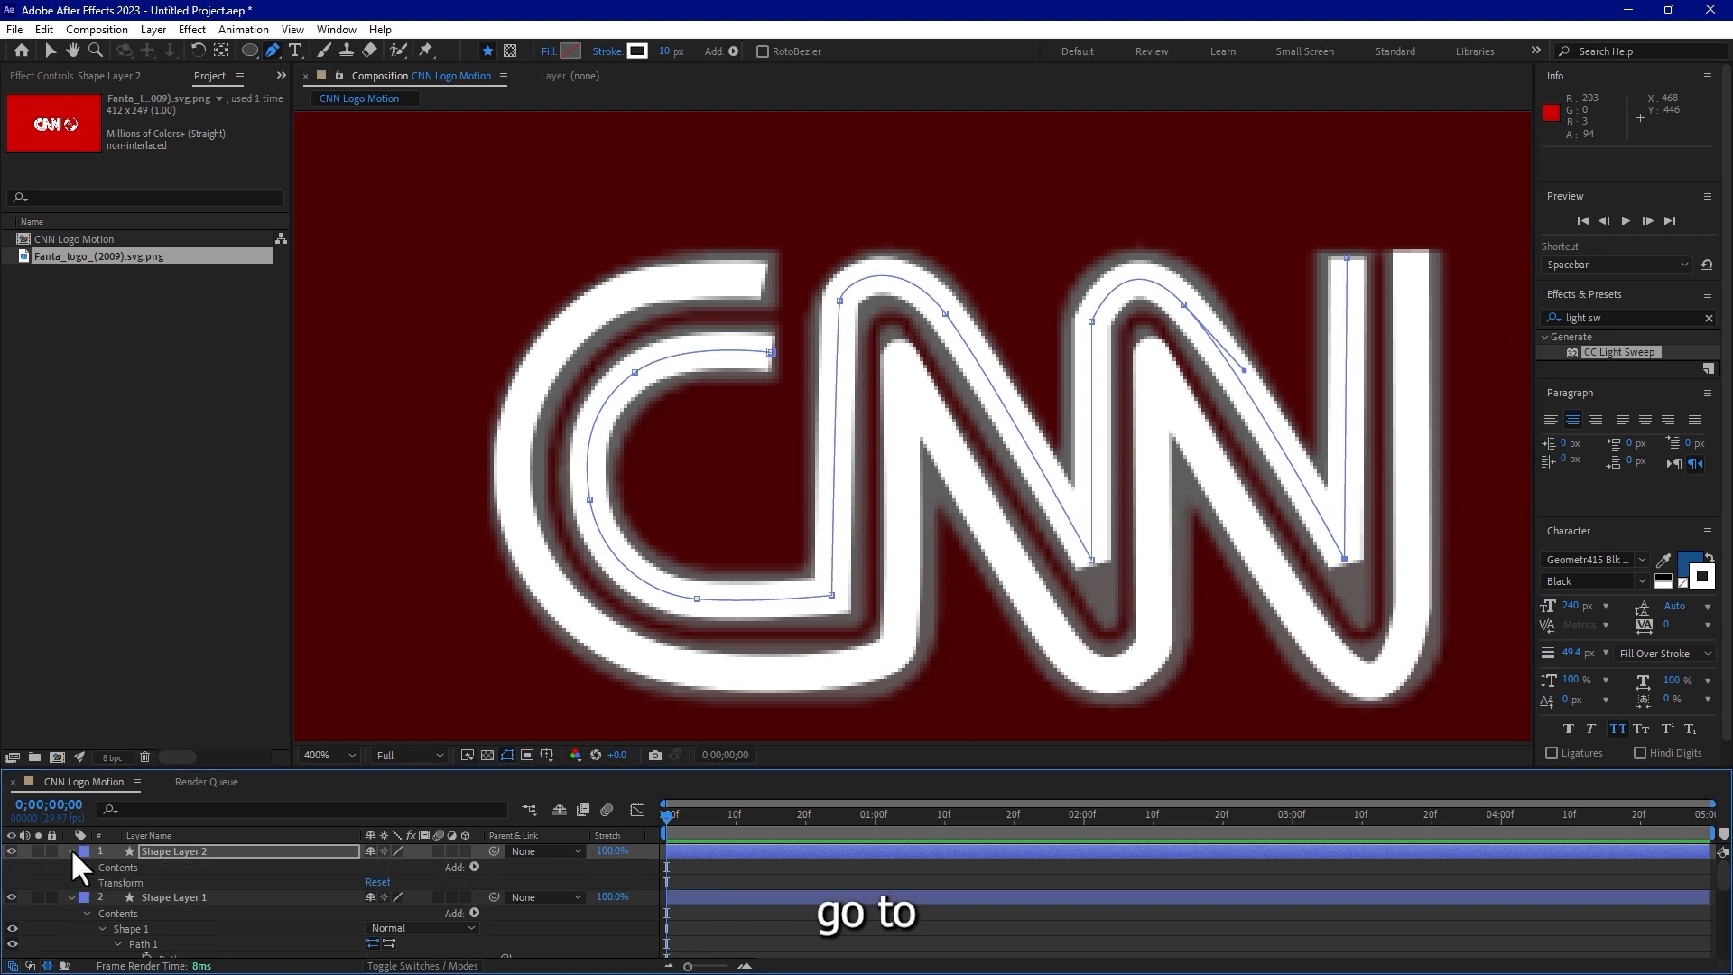
click(86, 868)
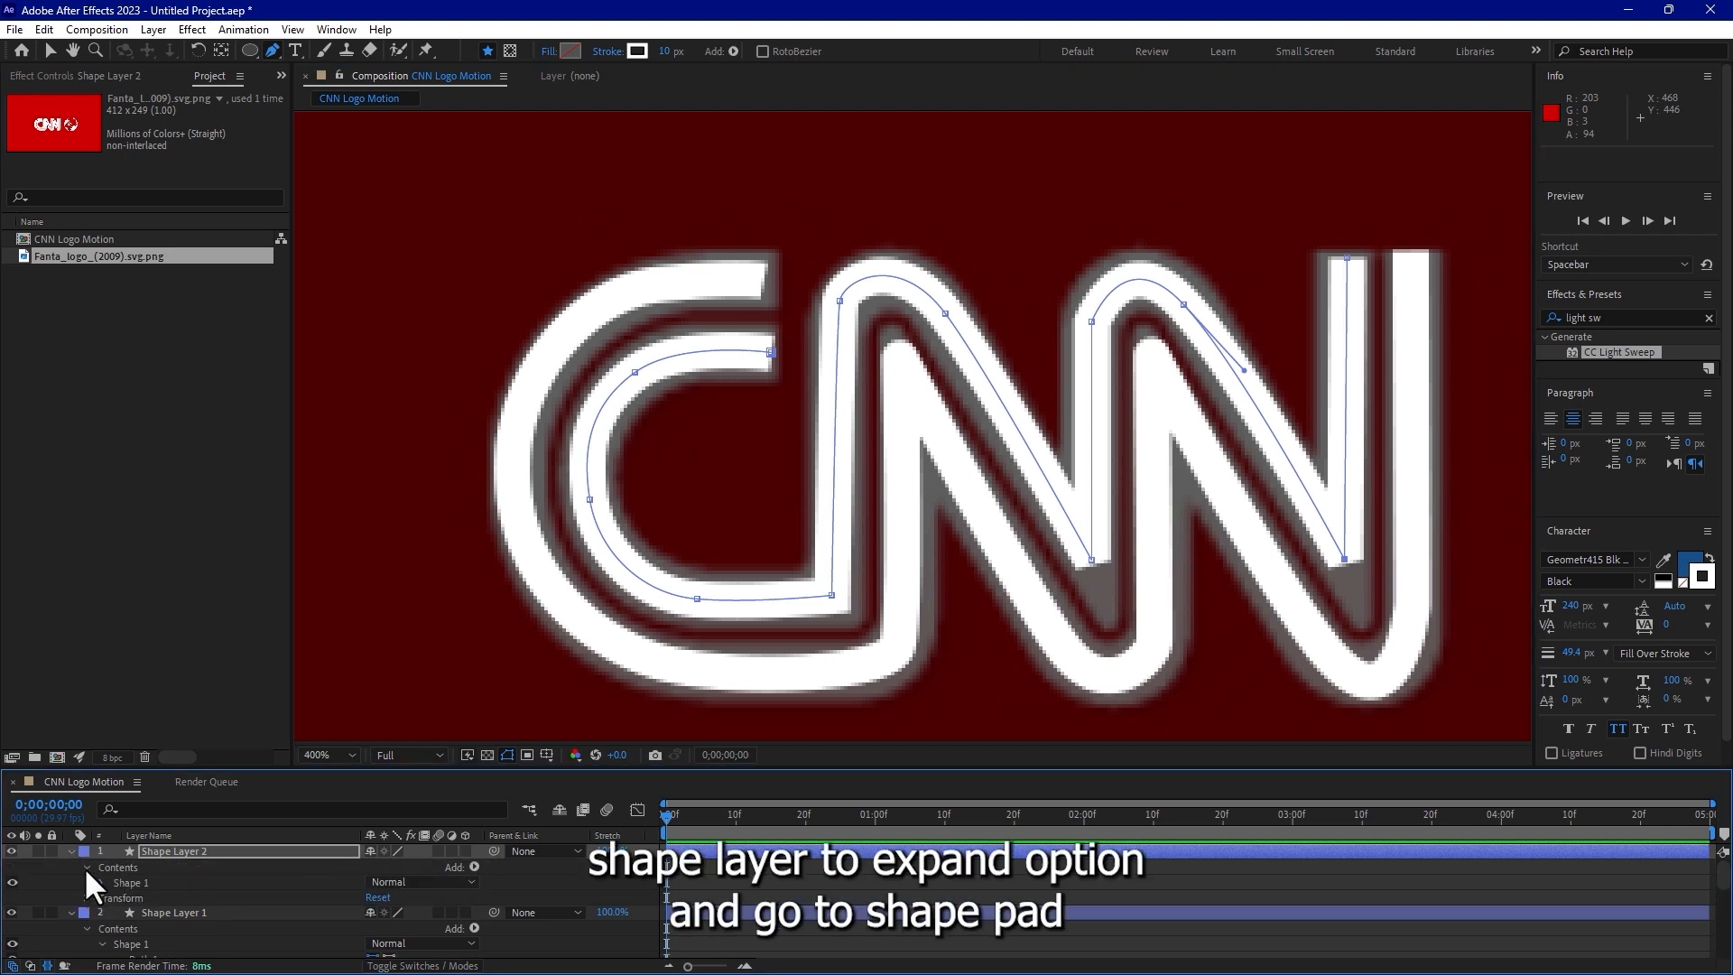
click(101, 882)
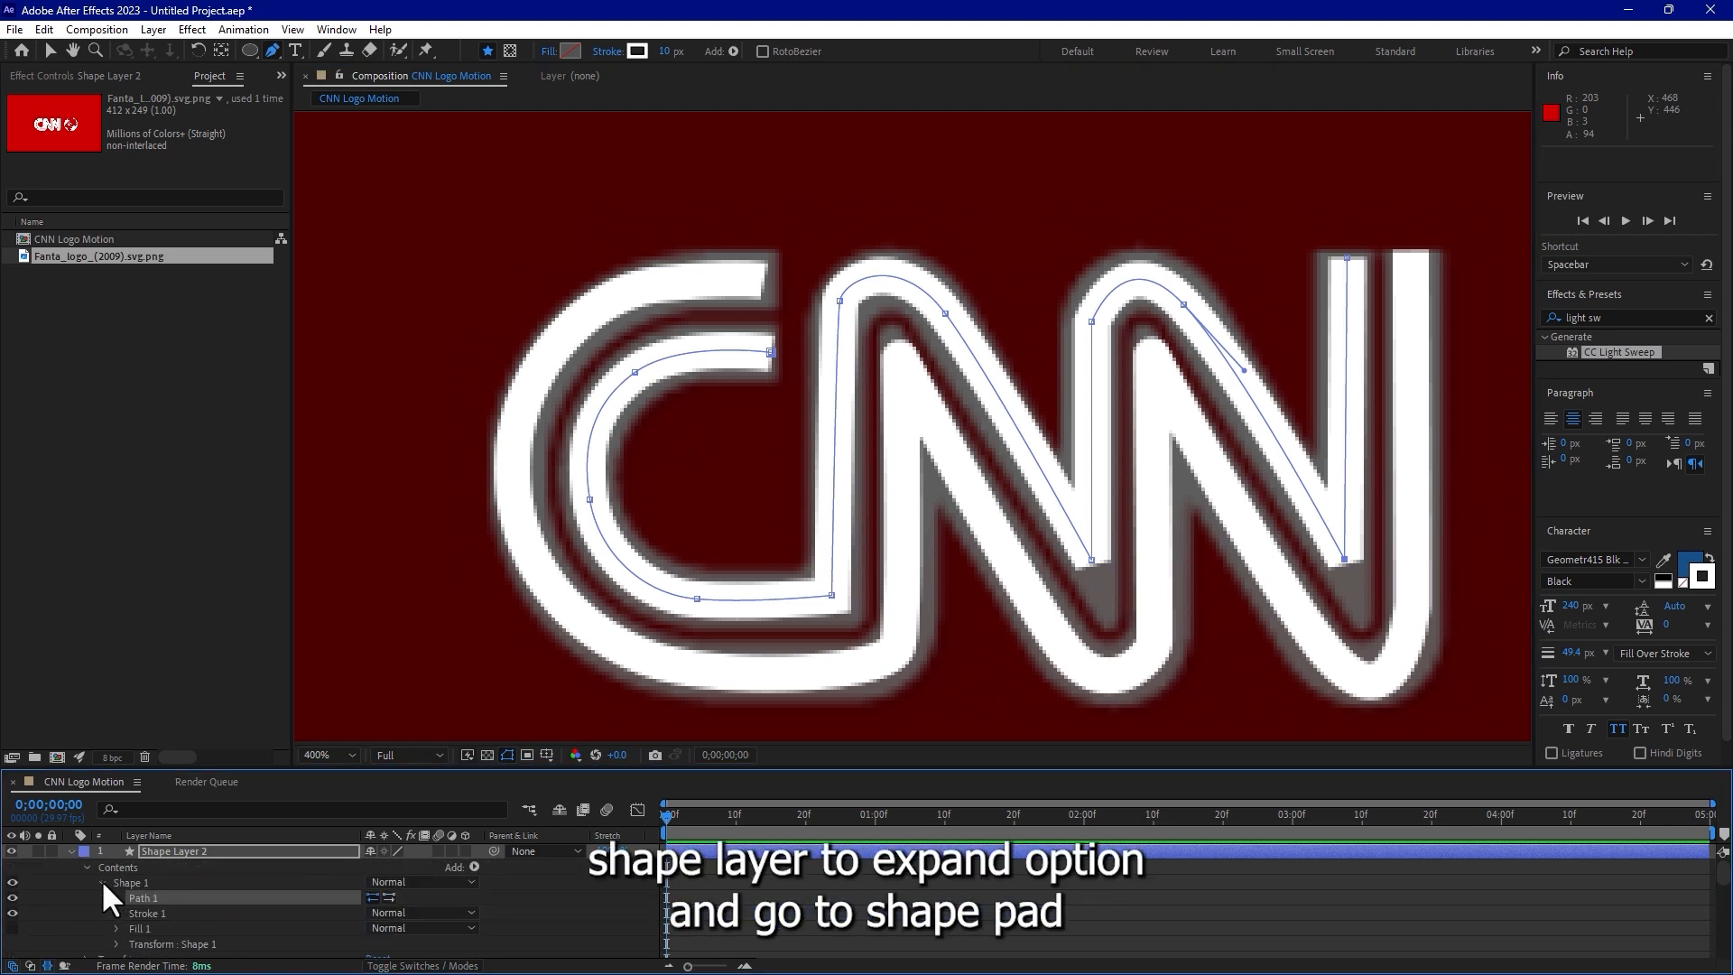
click(114, 897)
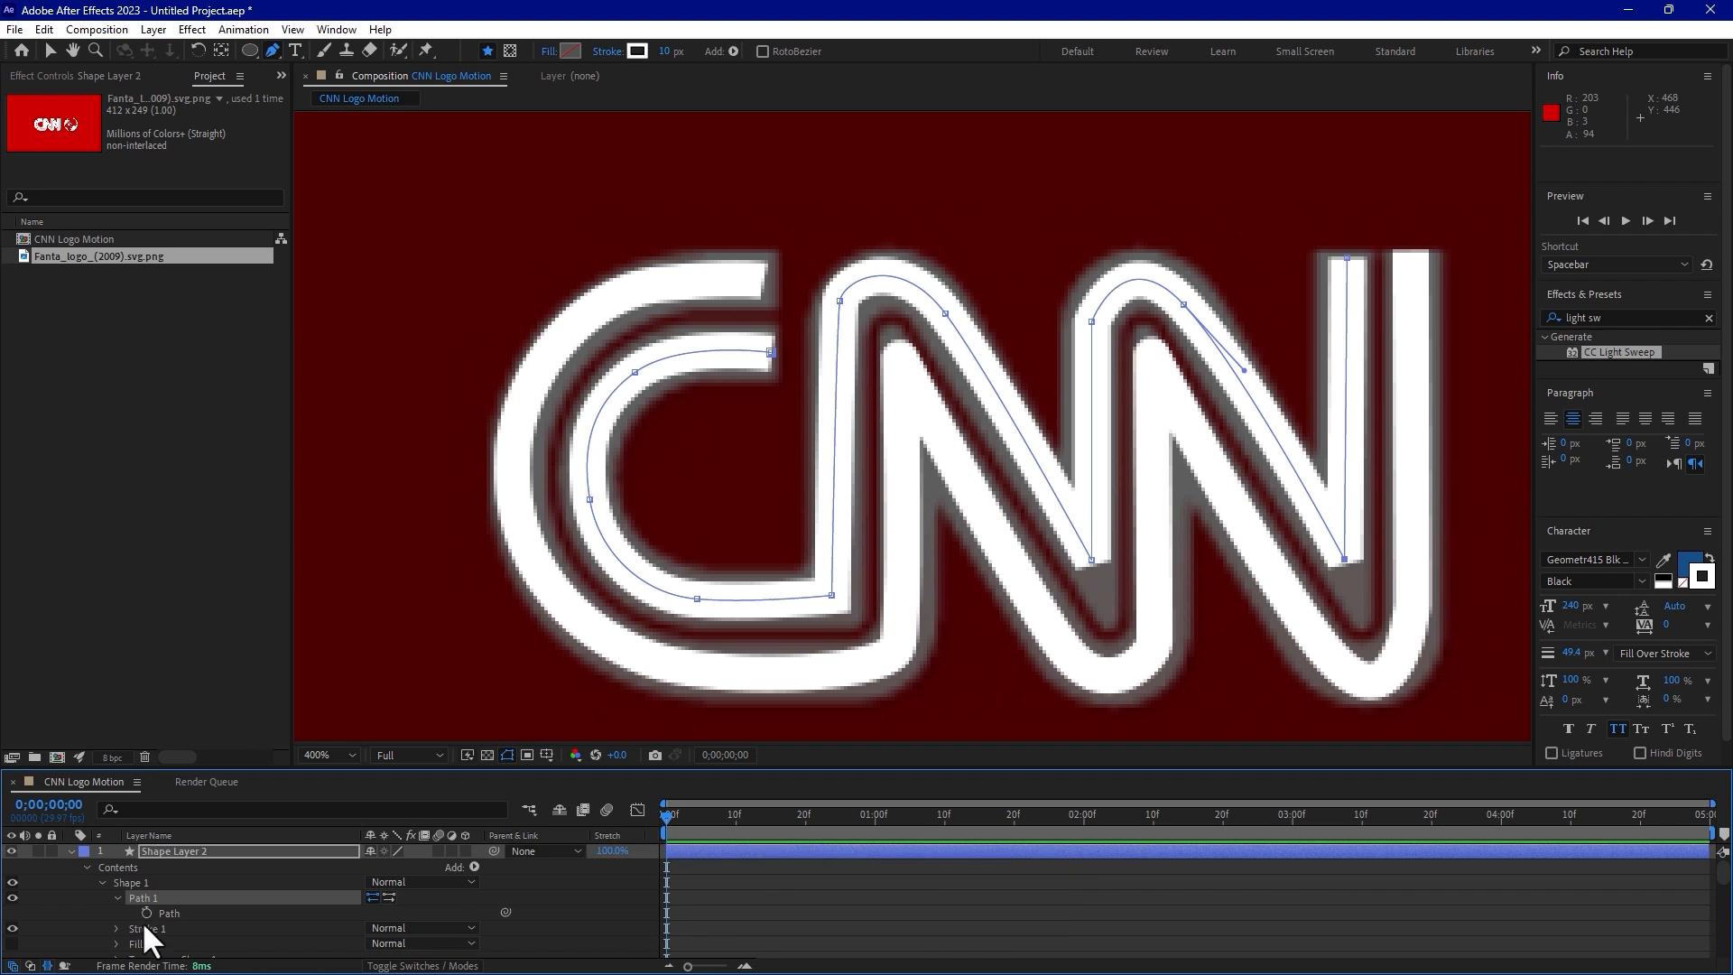
click(116, 927)
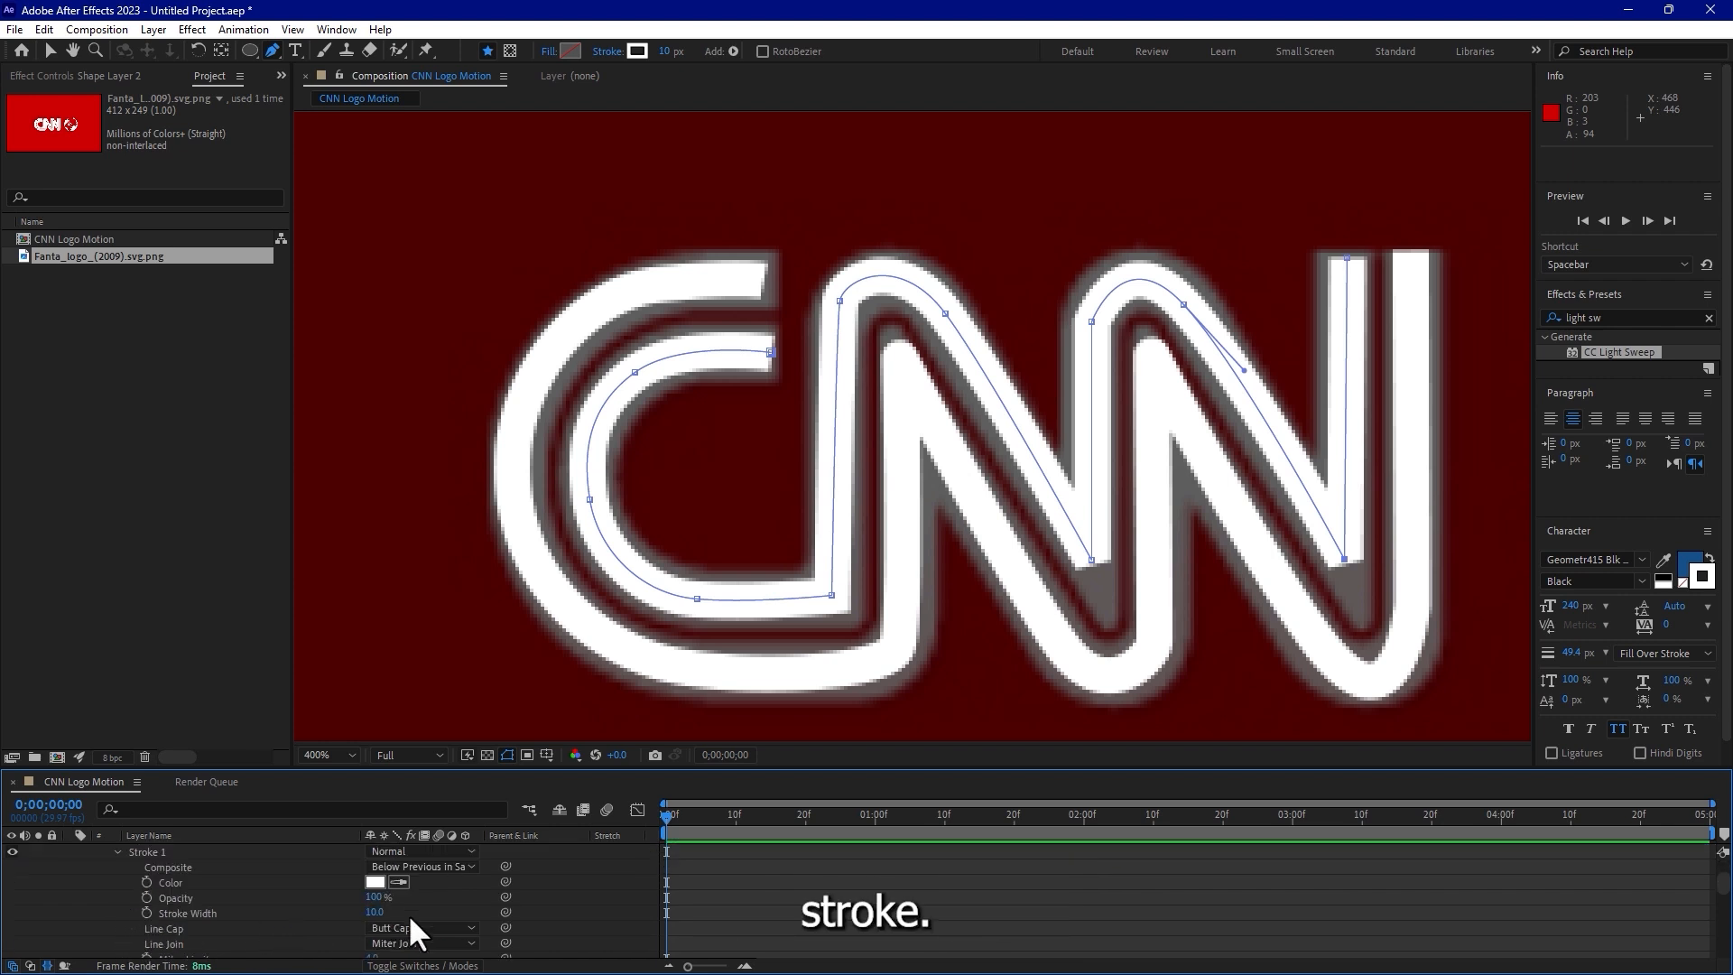
click(413, 944)
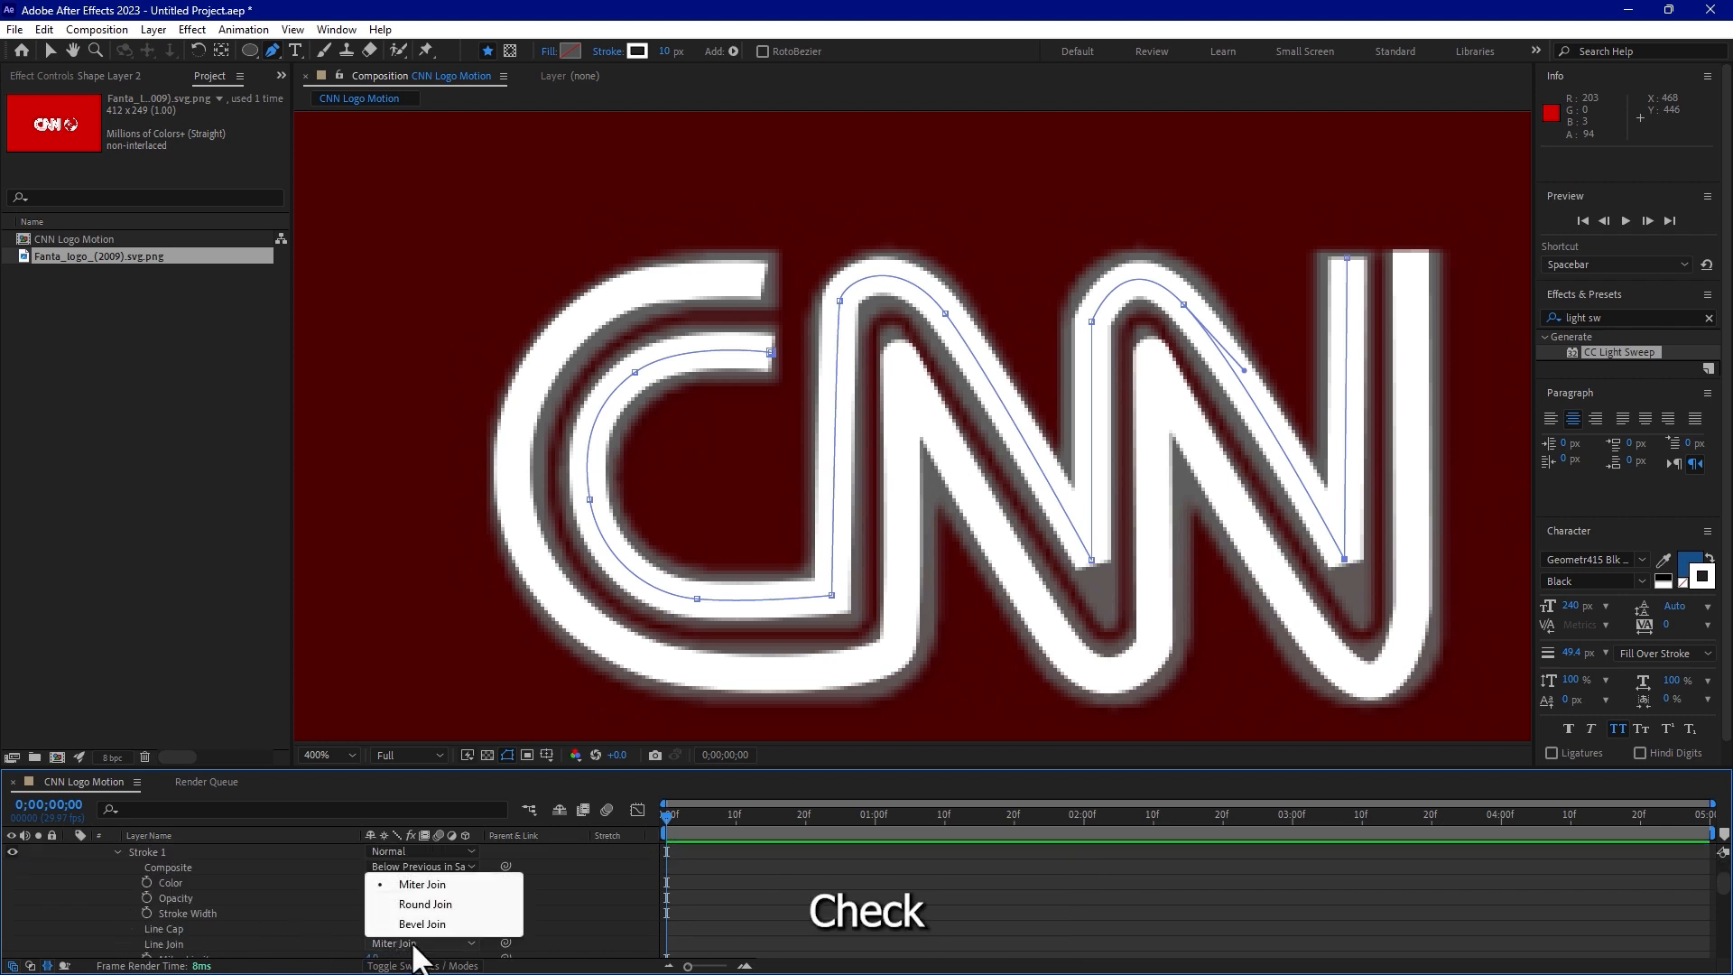
click(417, 904)
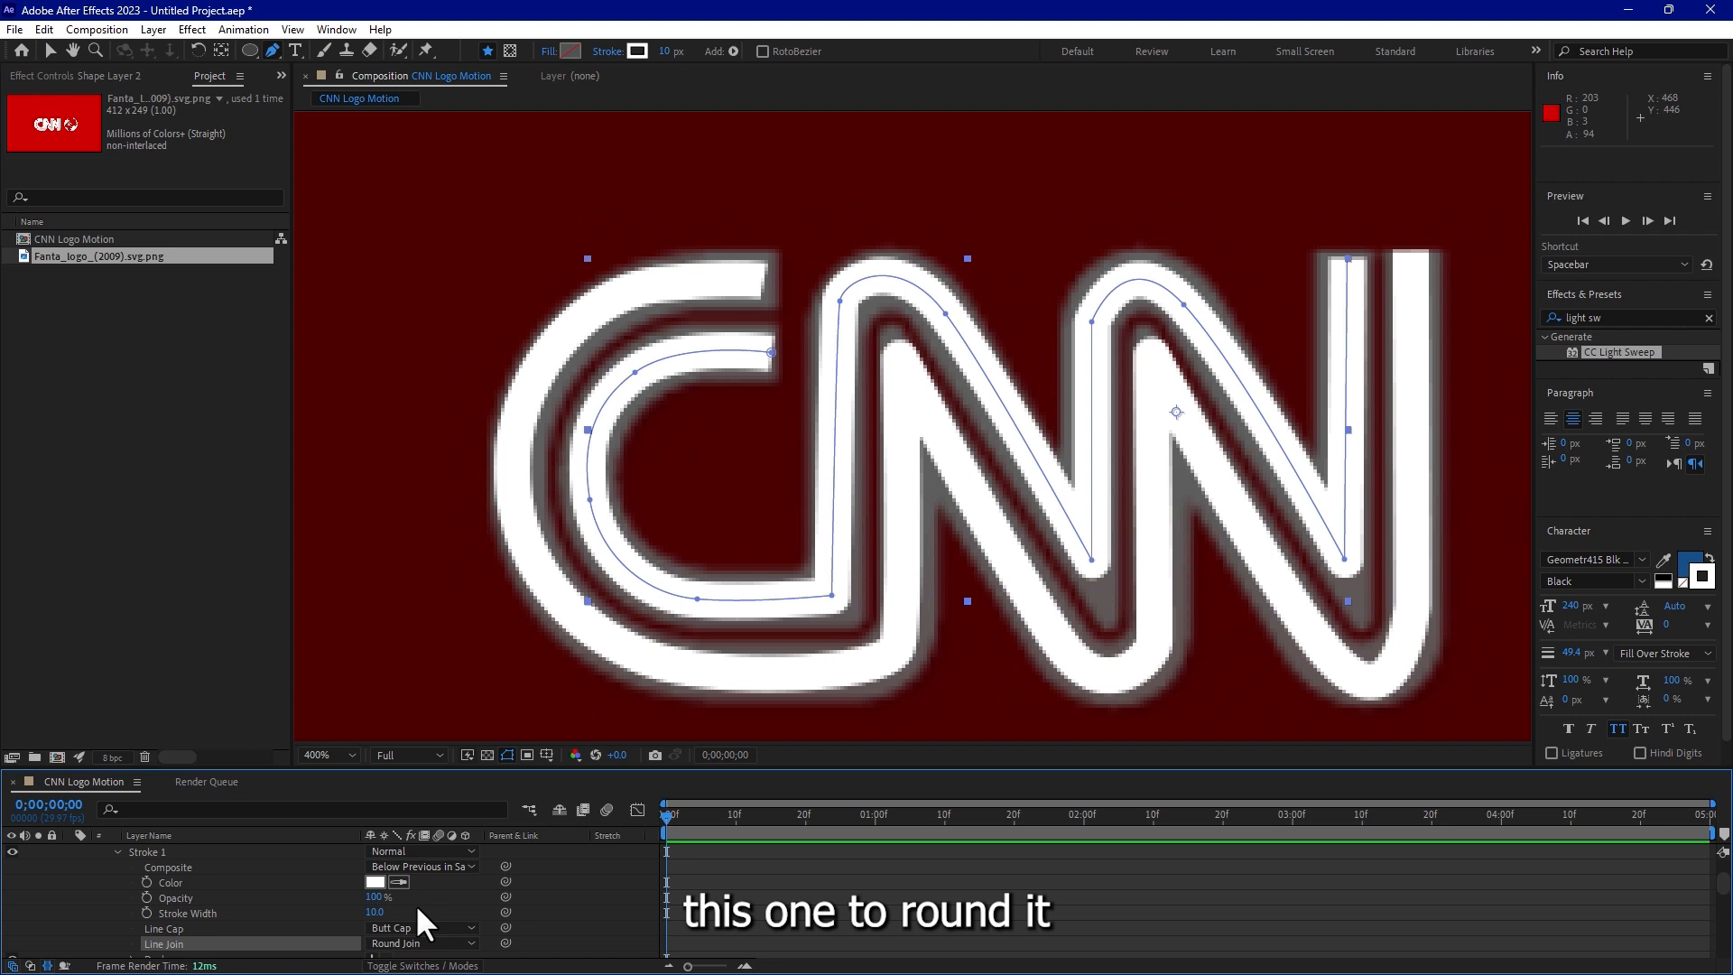
Adjust the inner path's two N arch points and move both lower diagonal corners slightly down to fit the faded logo.
click(1094, 325)
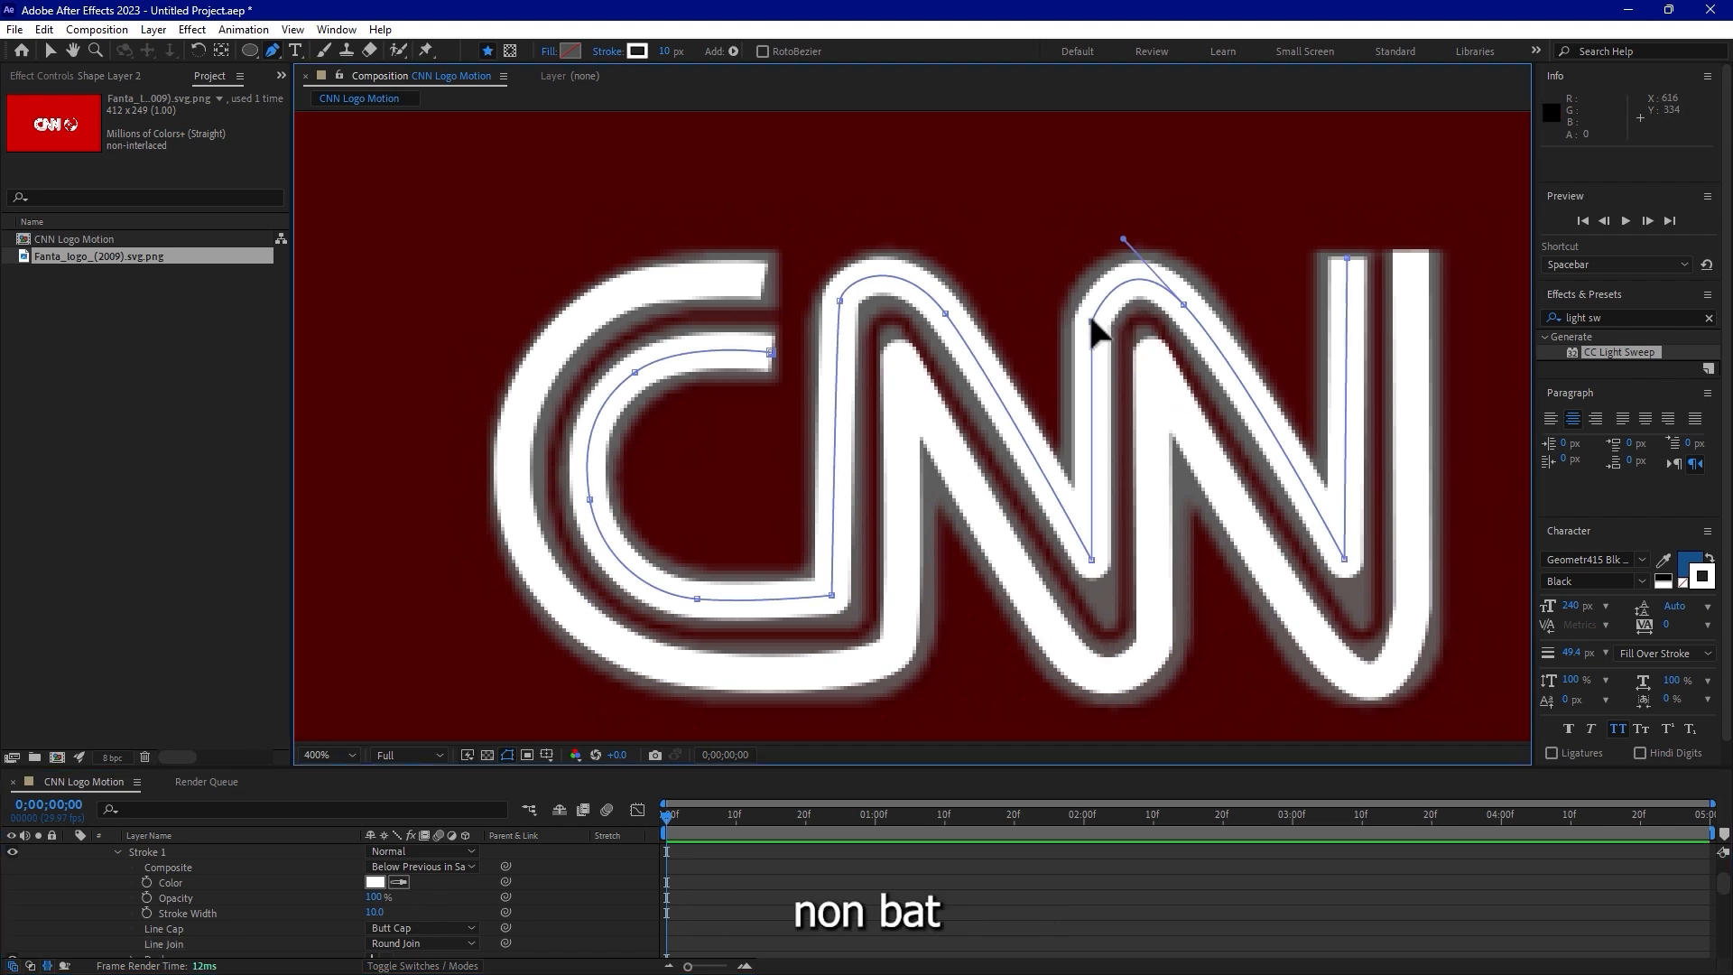
click(841, 307)
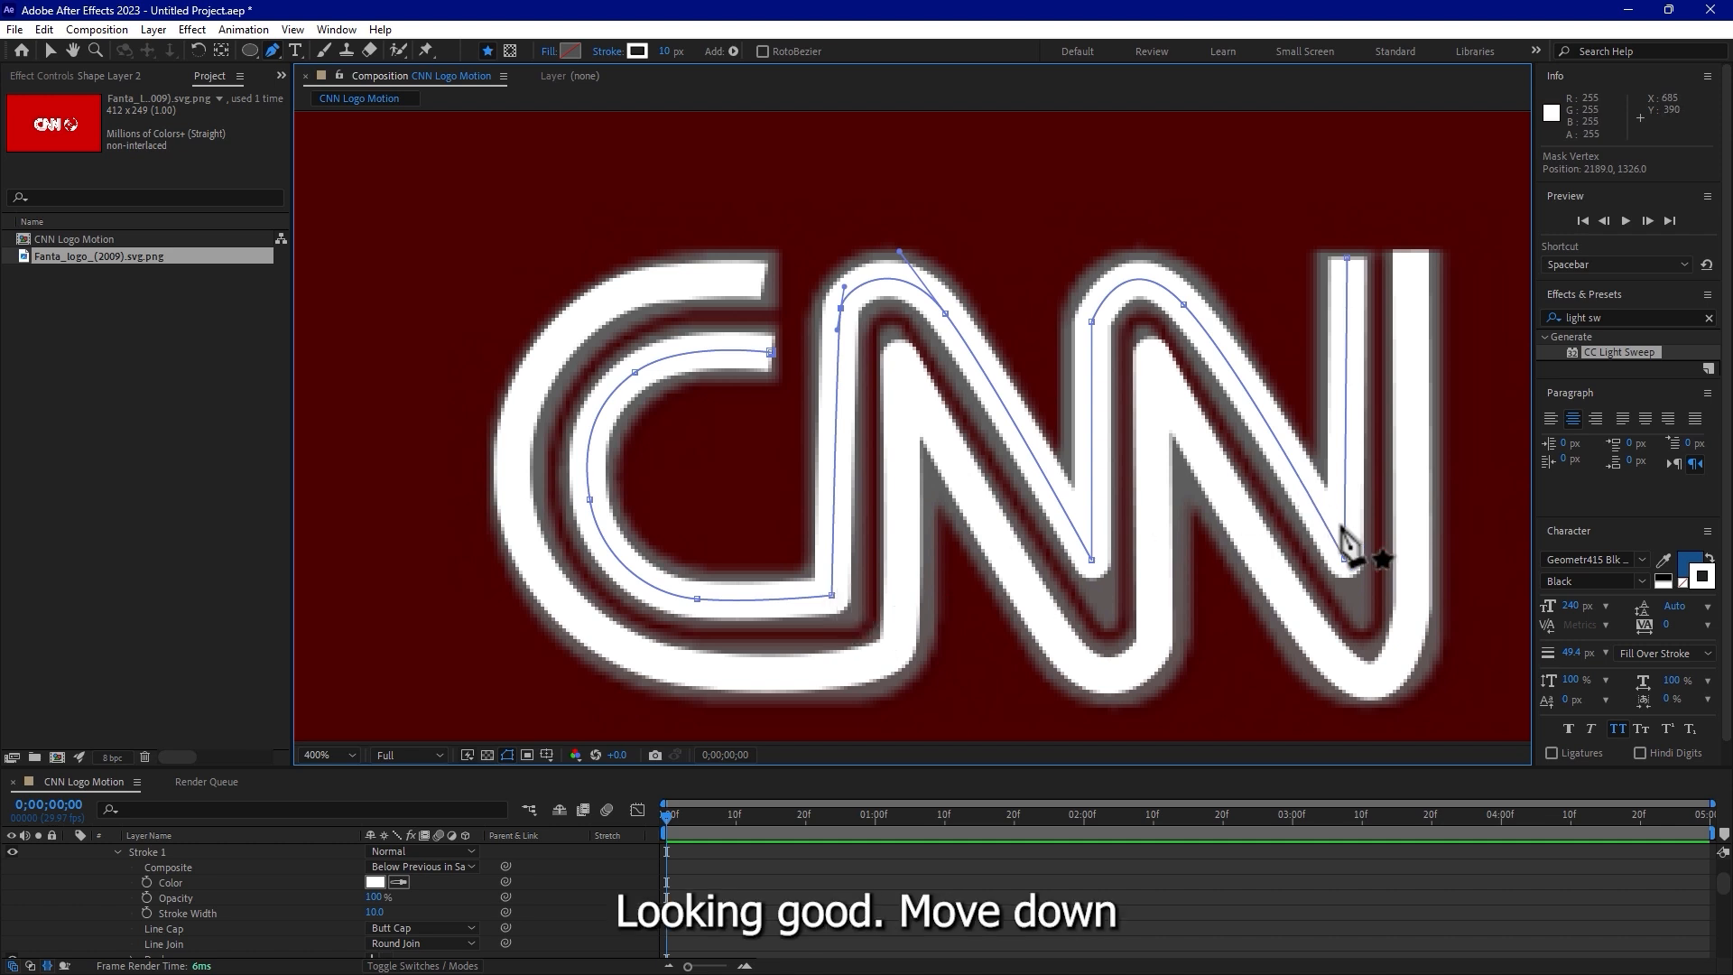
drag(1346, 558, 1348, 568)
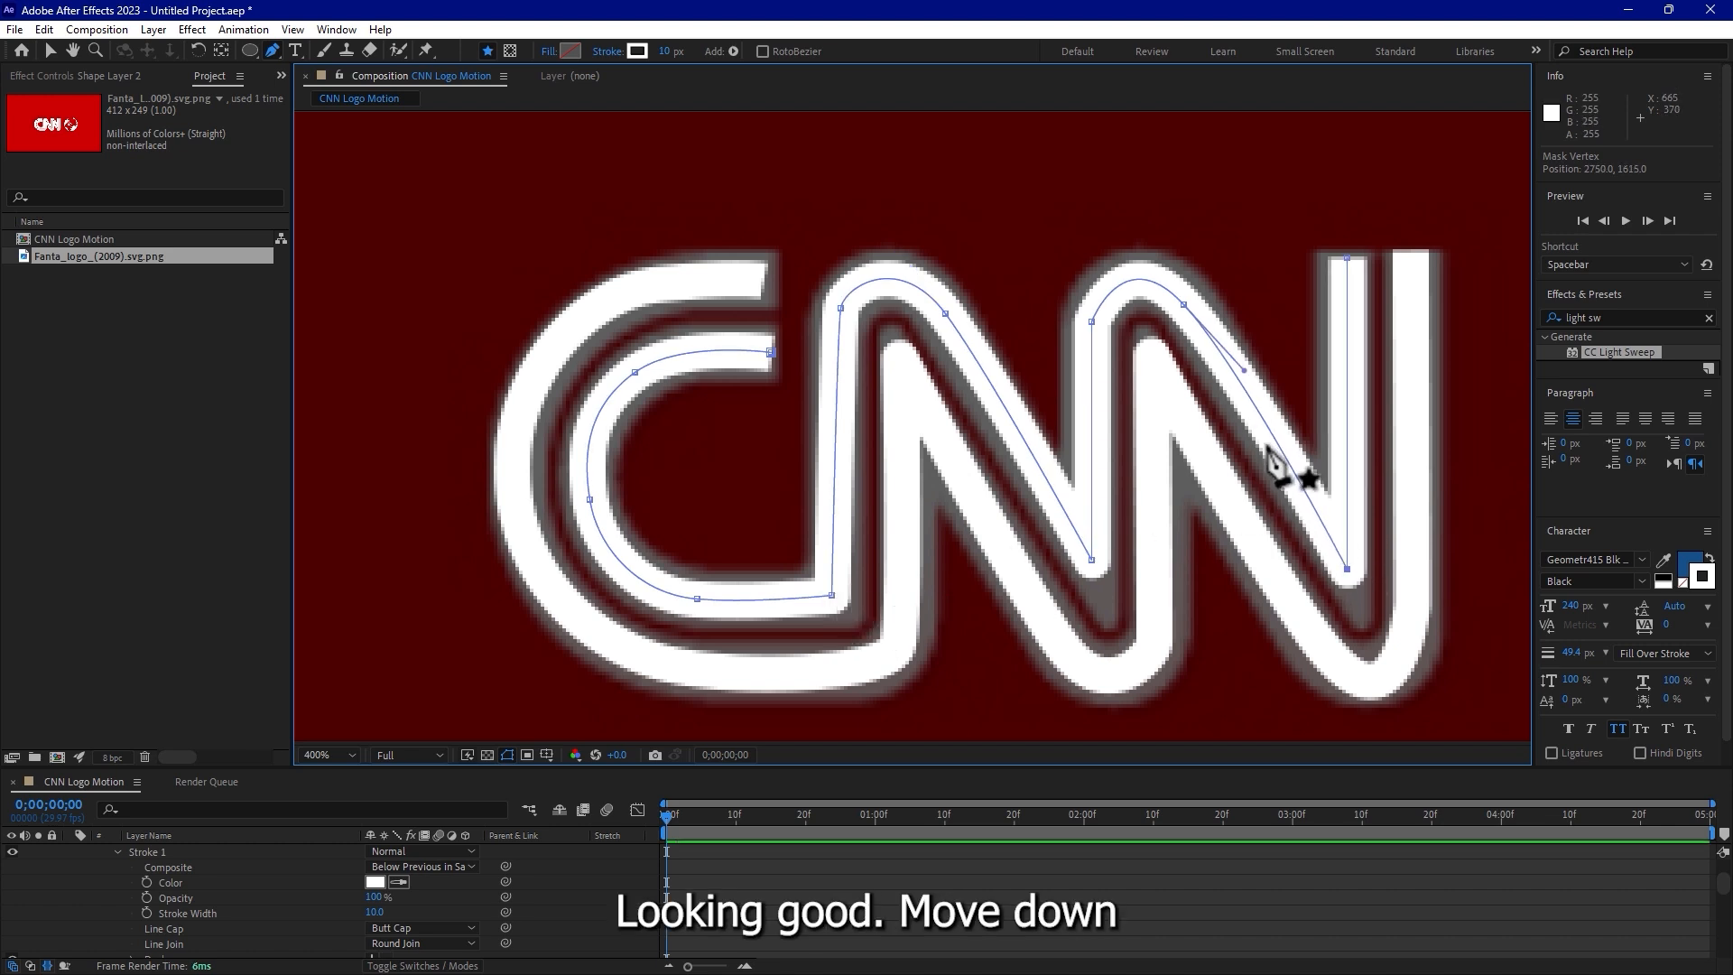
drag(1090, 560, 1094, 575)
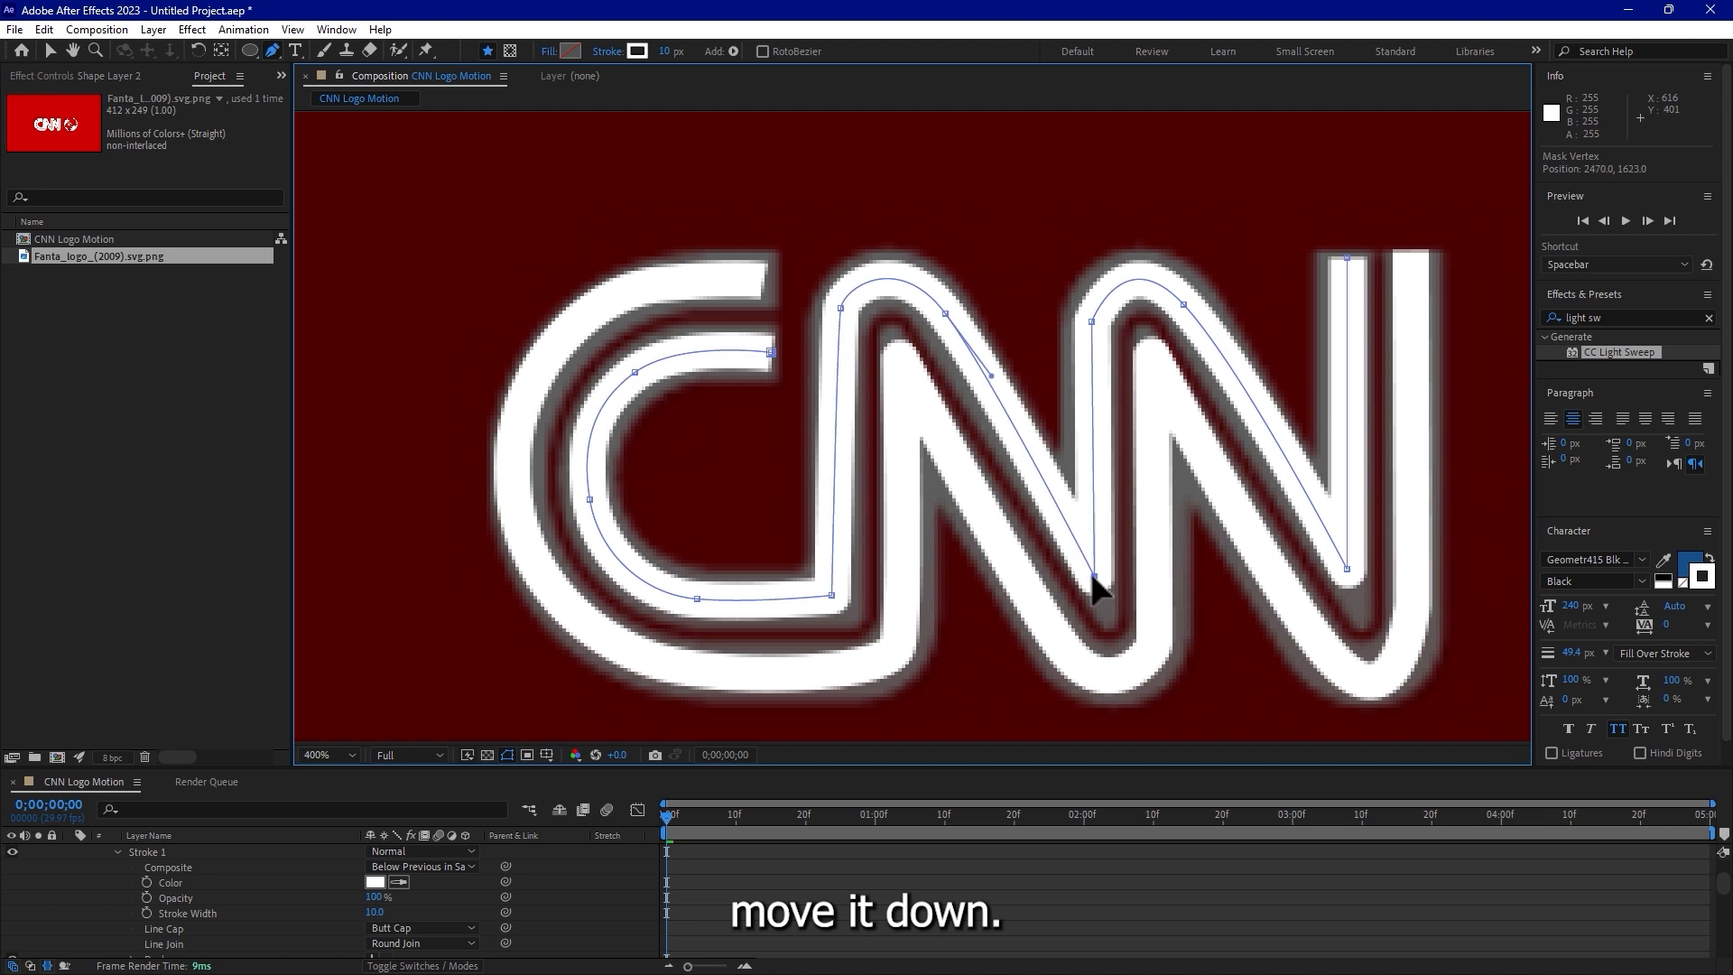
Collapse both shape layers and hide the faded reference logo image.
scroll(922, 390, down, 1)
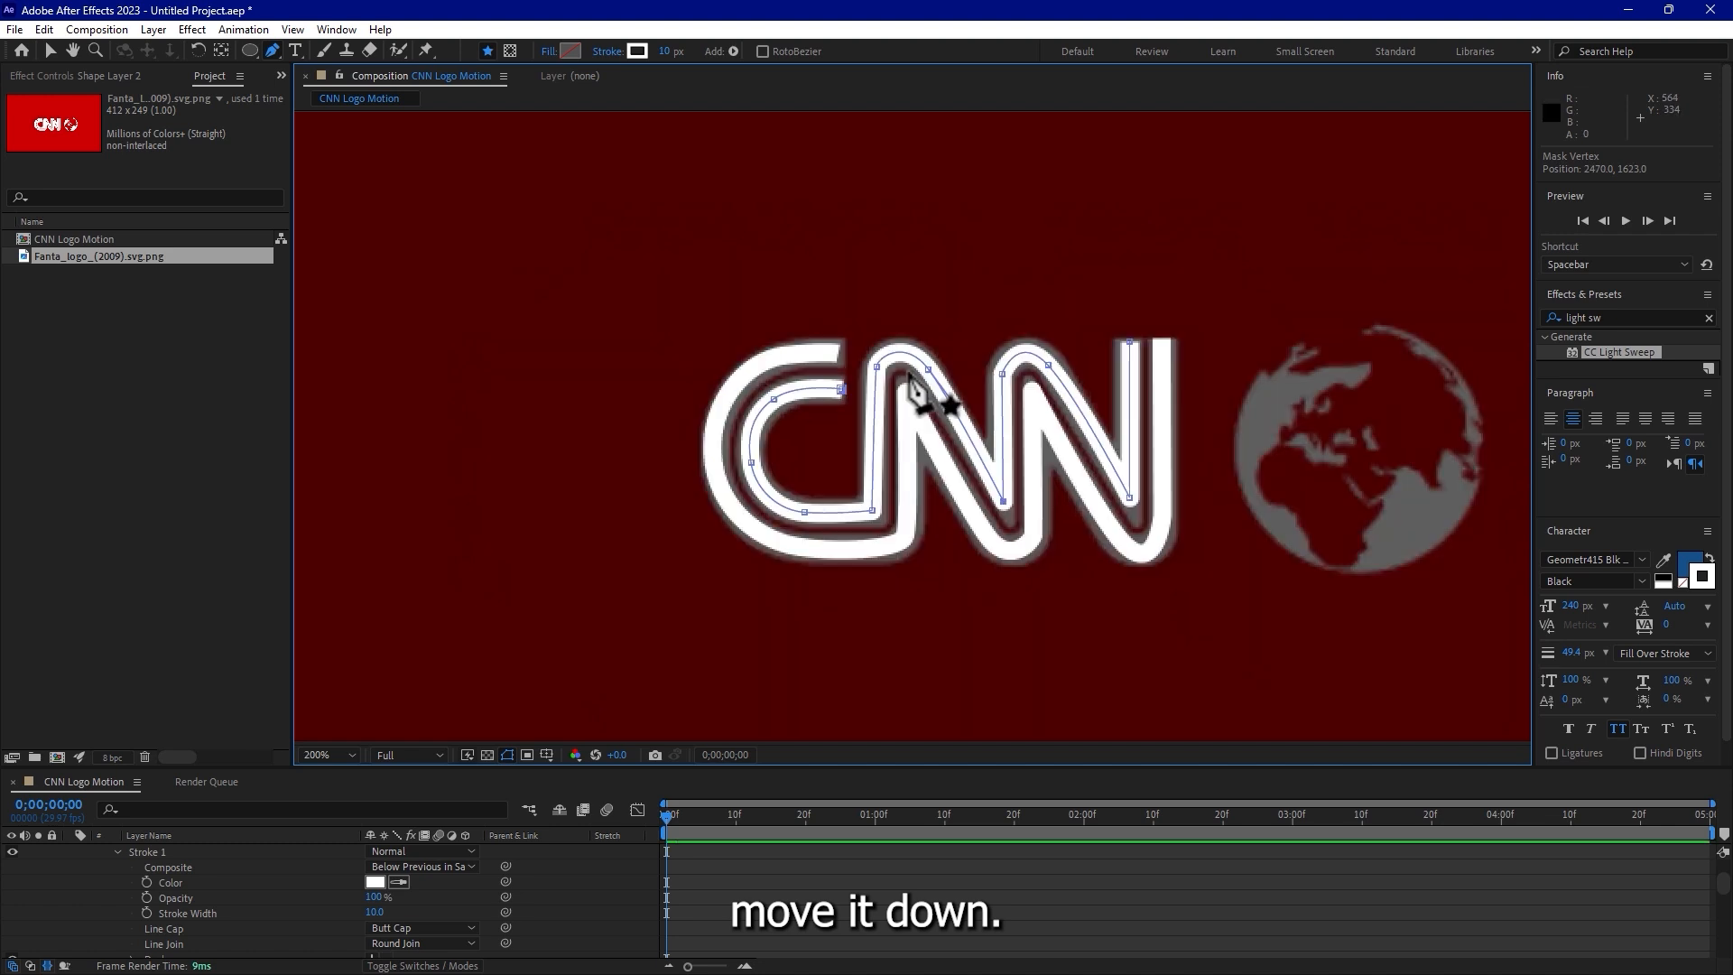
scroll(172, 897, up, 3)
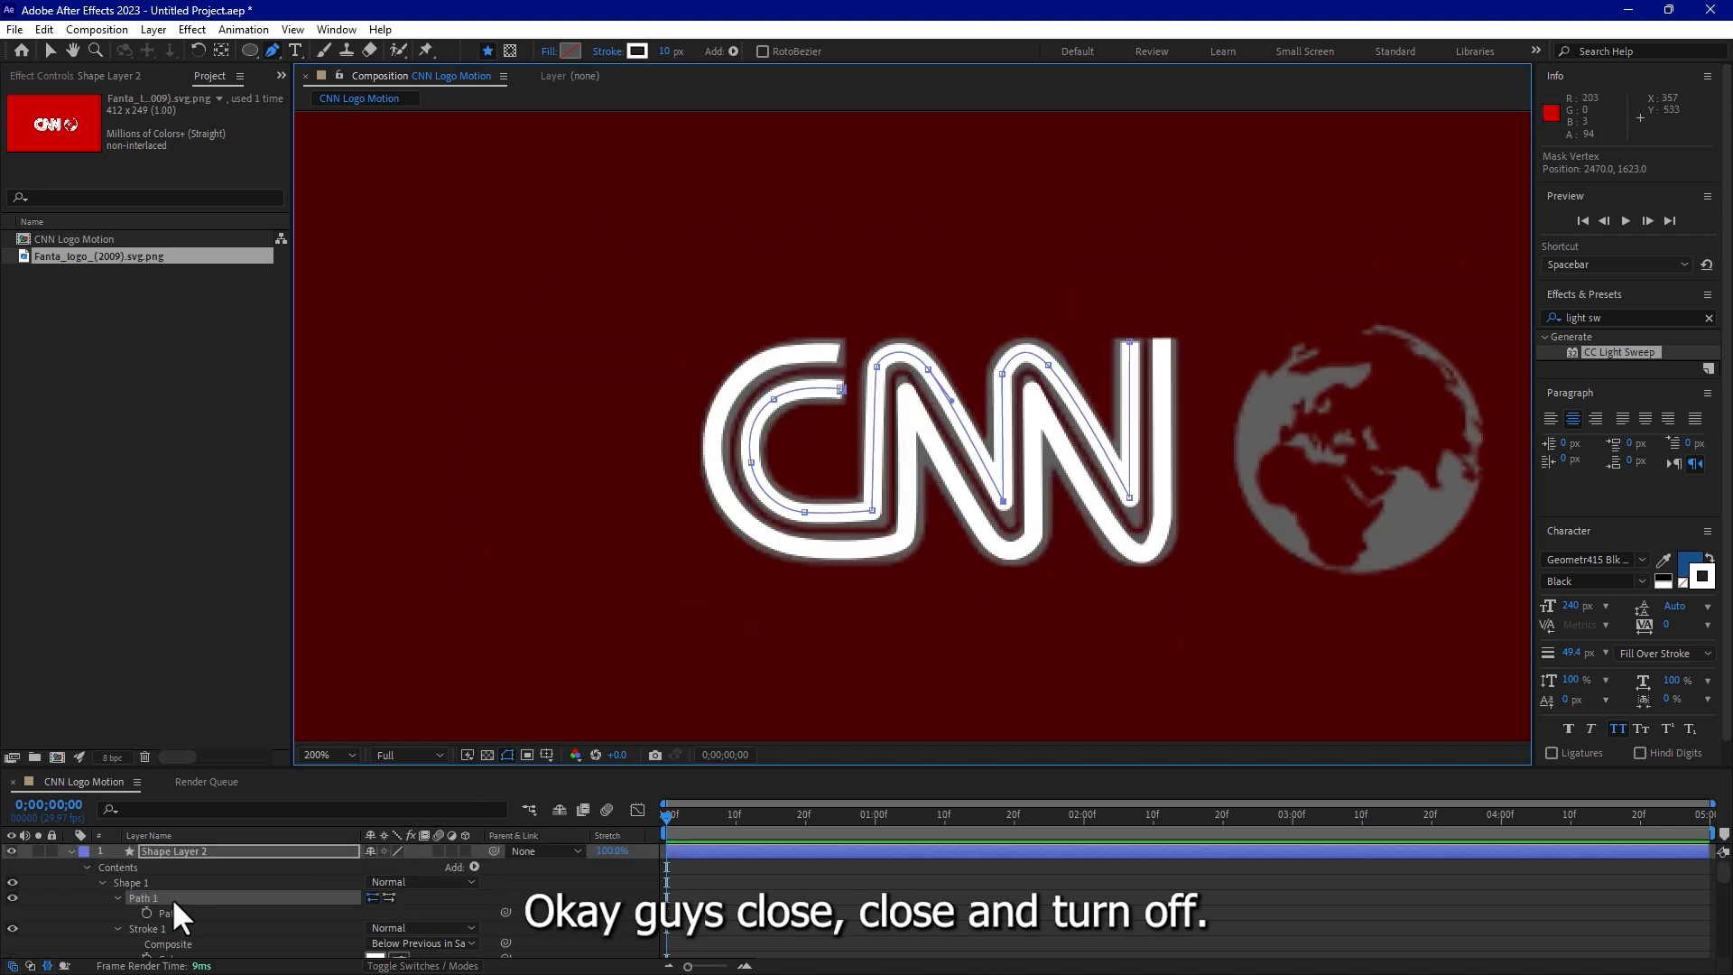
click(68, 850)
click(72, 866)
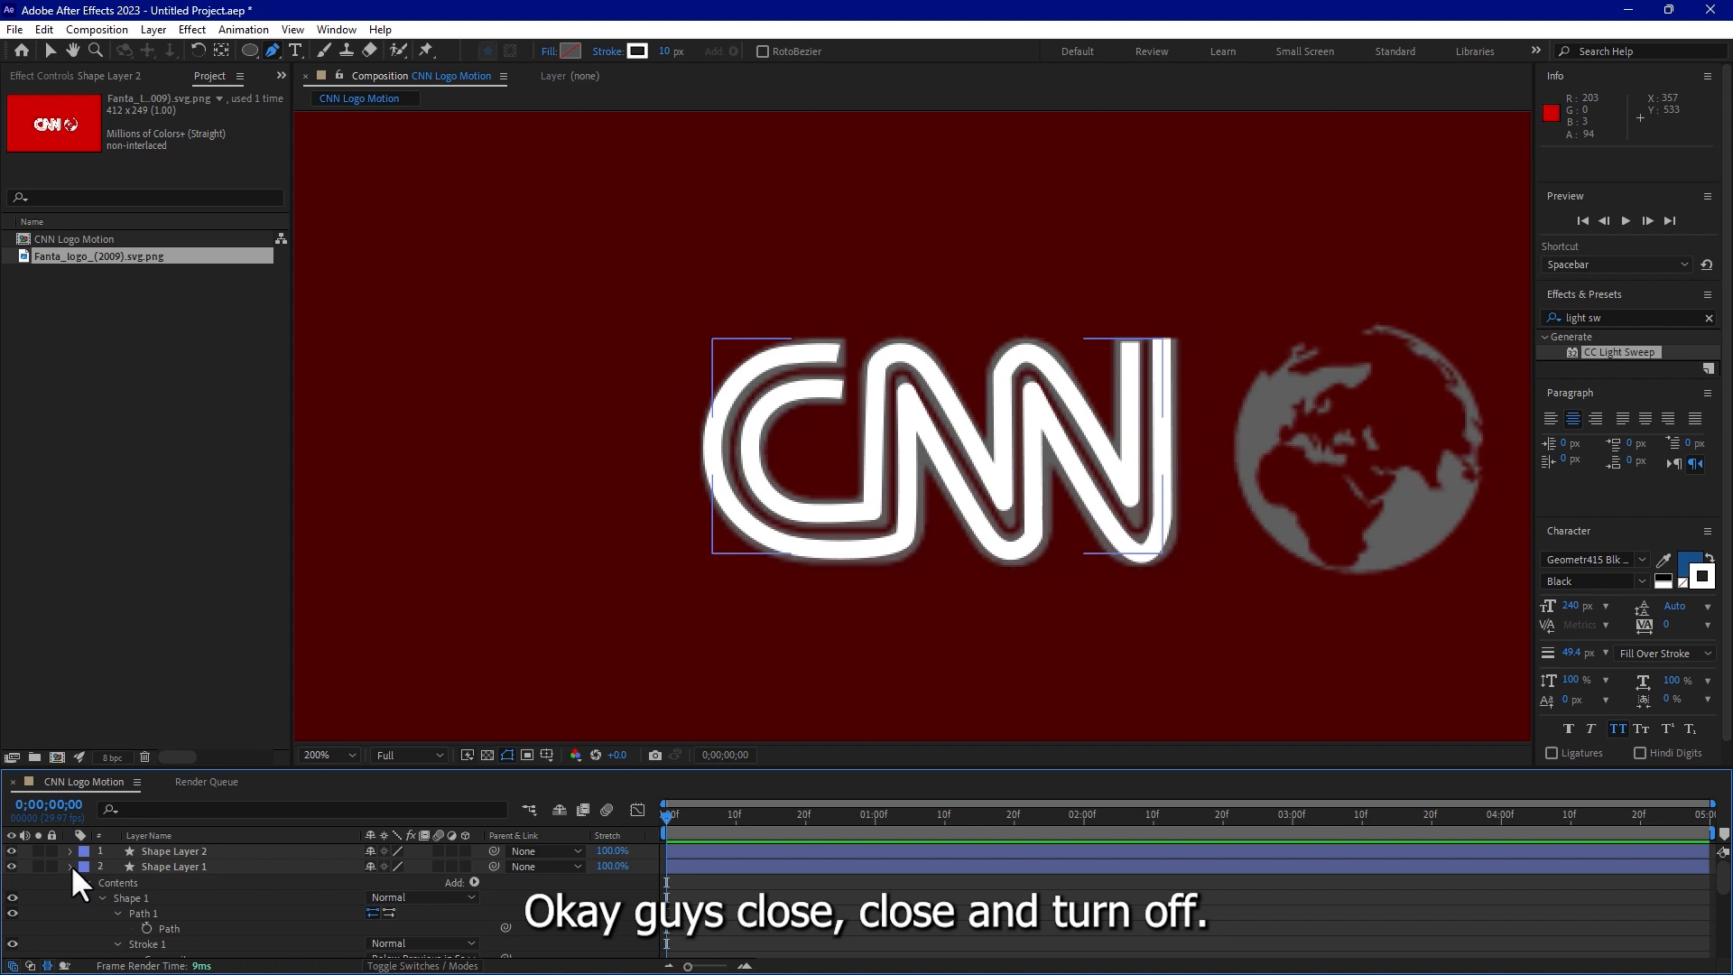
click(11, 881)
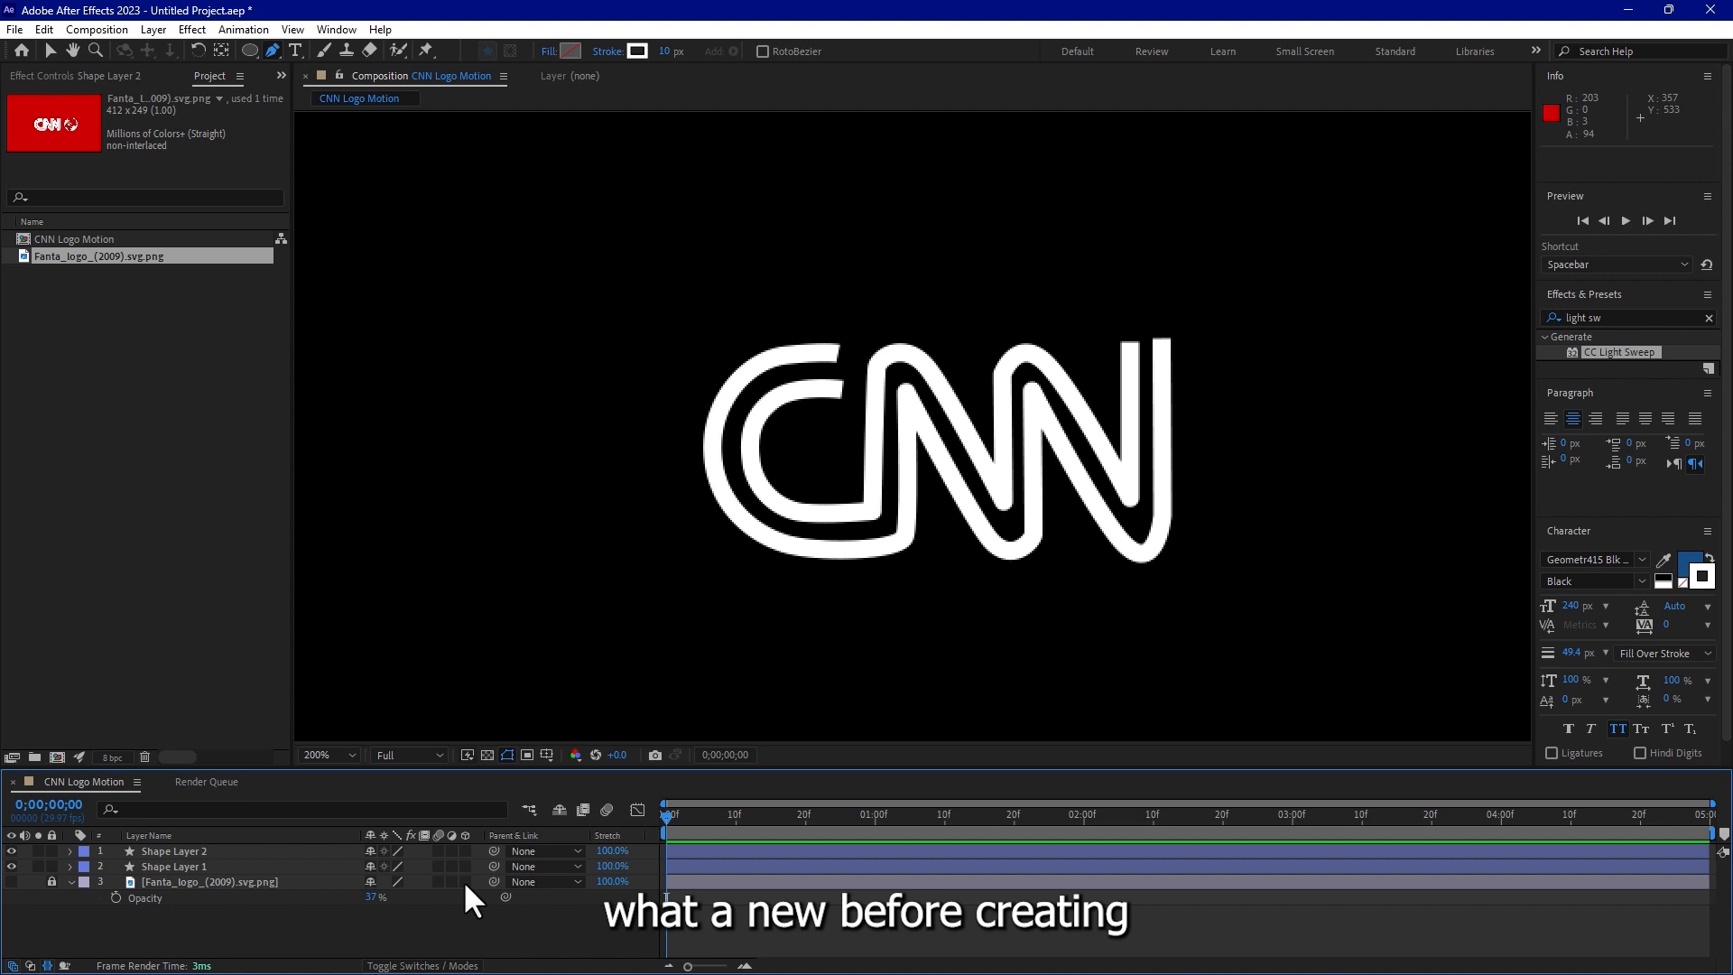
Raise the outer line's lower curve points under both Ns and nudge the bottom corner where the C meets the first N.
click(198, 865)
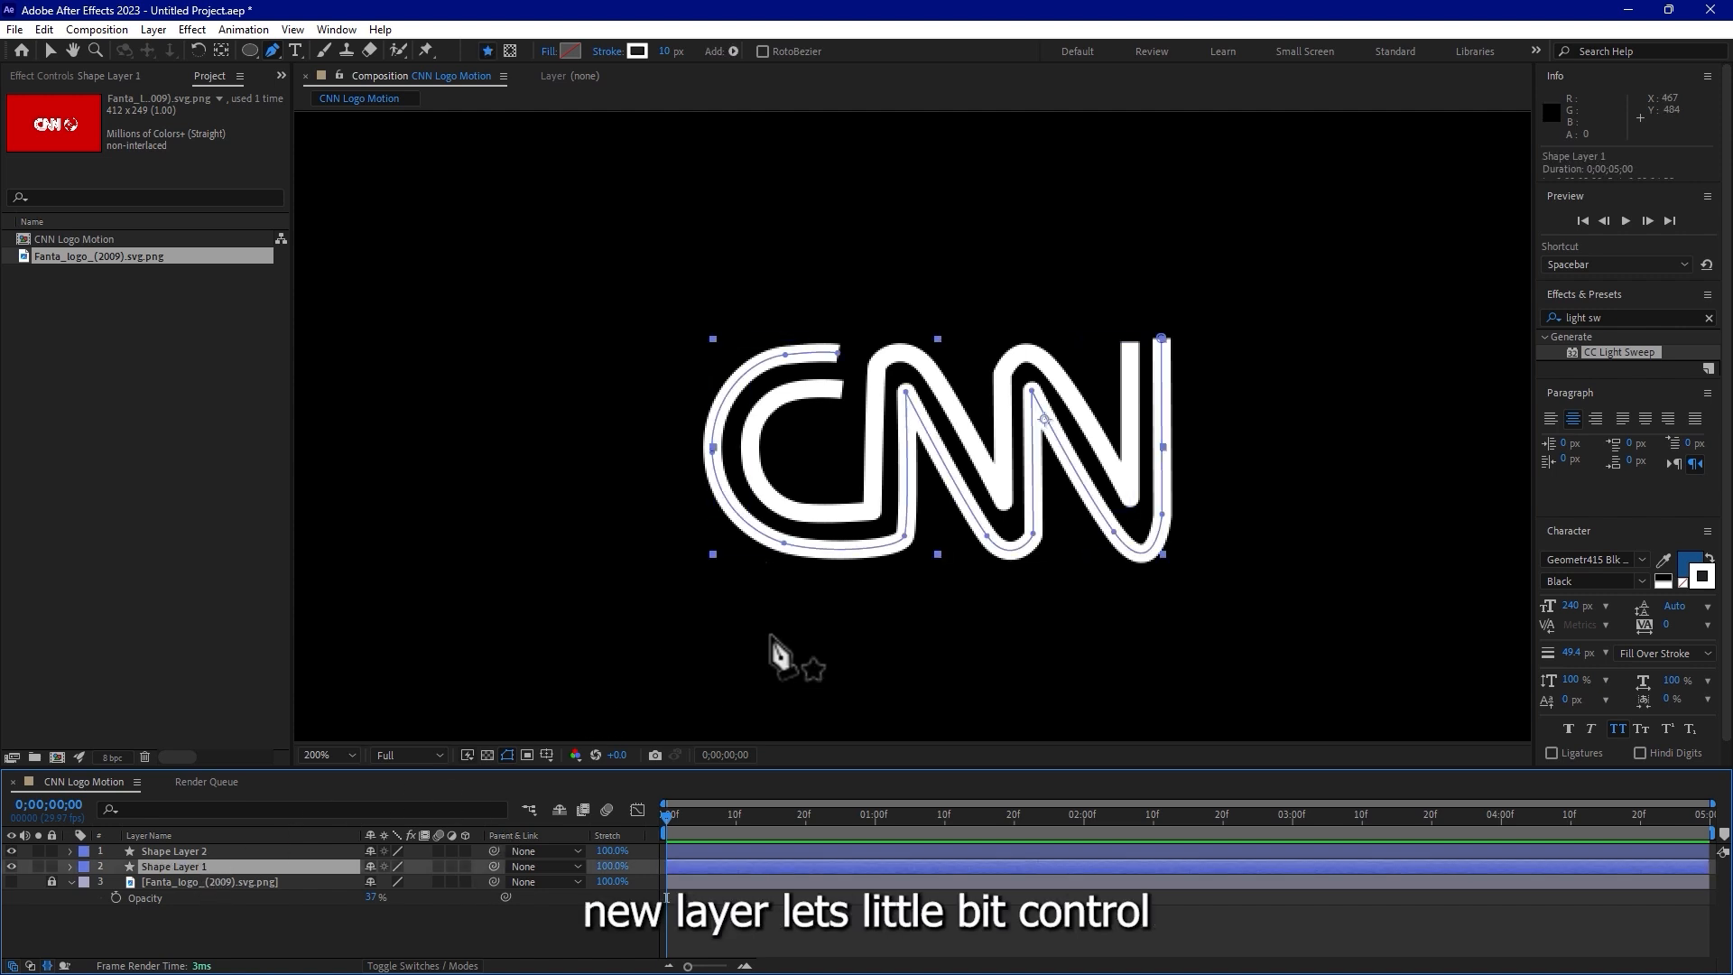
drag(1162, 515, 1110, 515)
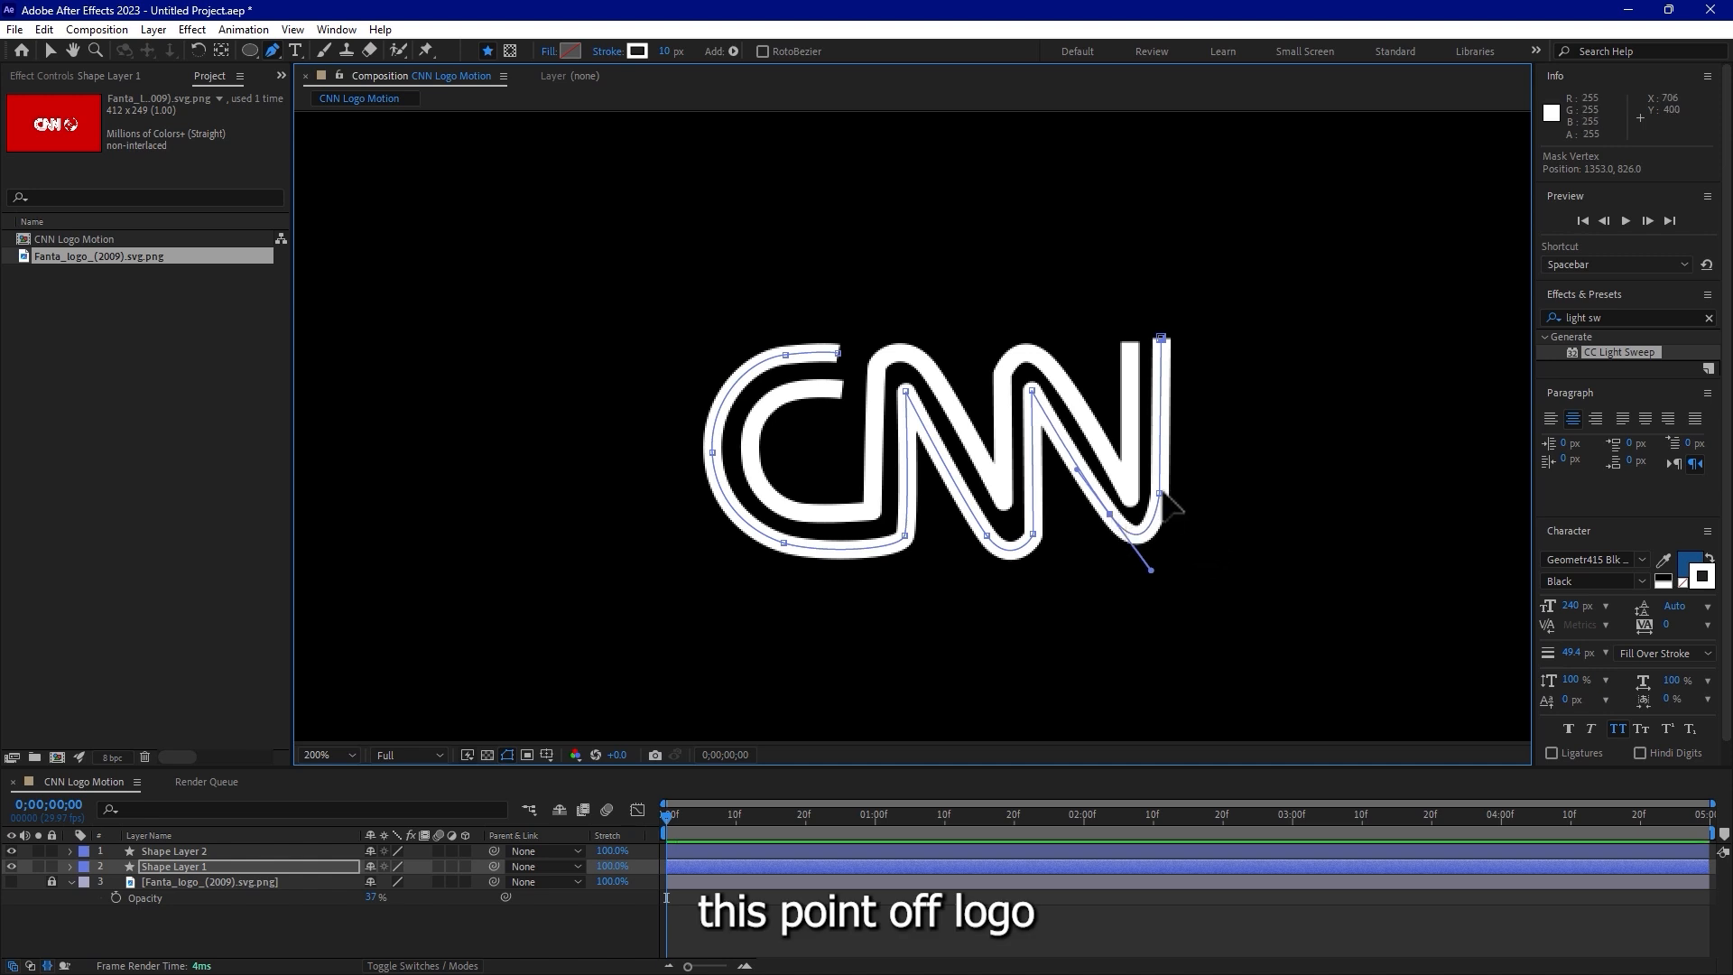
mouse_move(1032, 533)
mouse_down()
mouse_move(1026, 506)
mouse_move(1038, 537)
mouse_up()
key(ctrl+z)
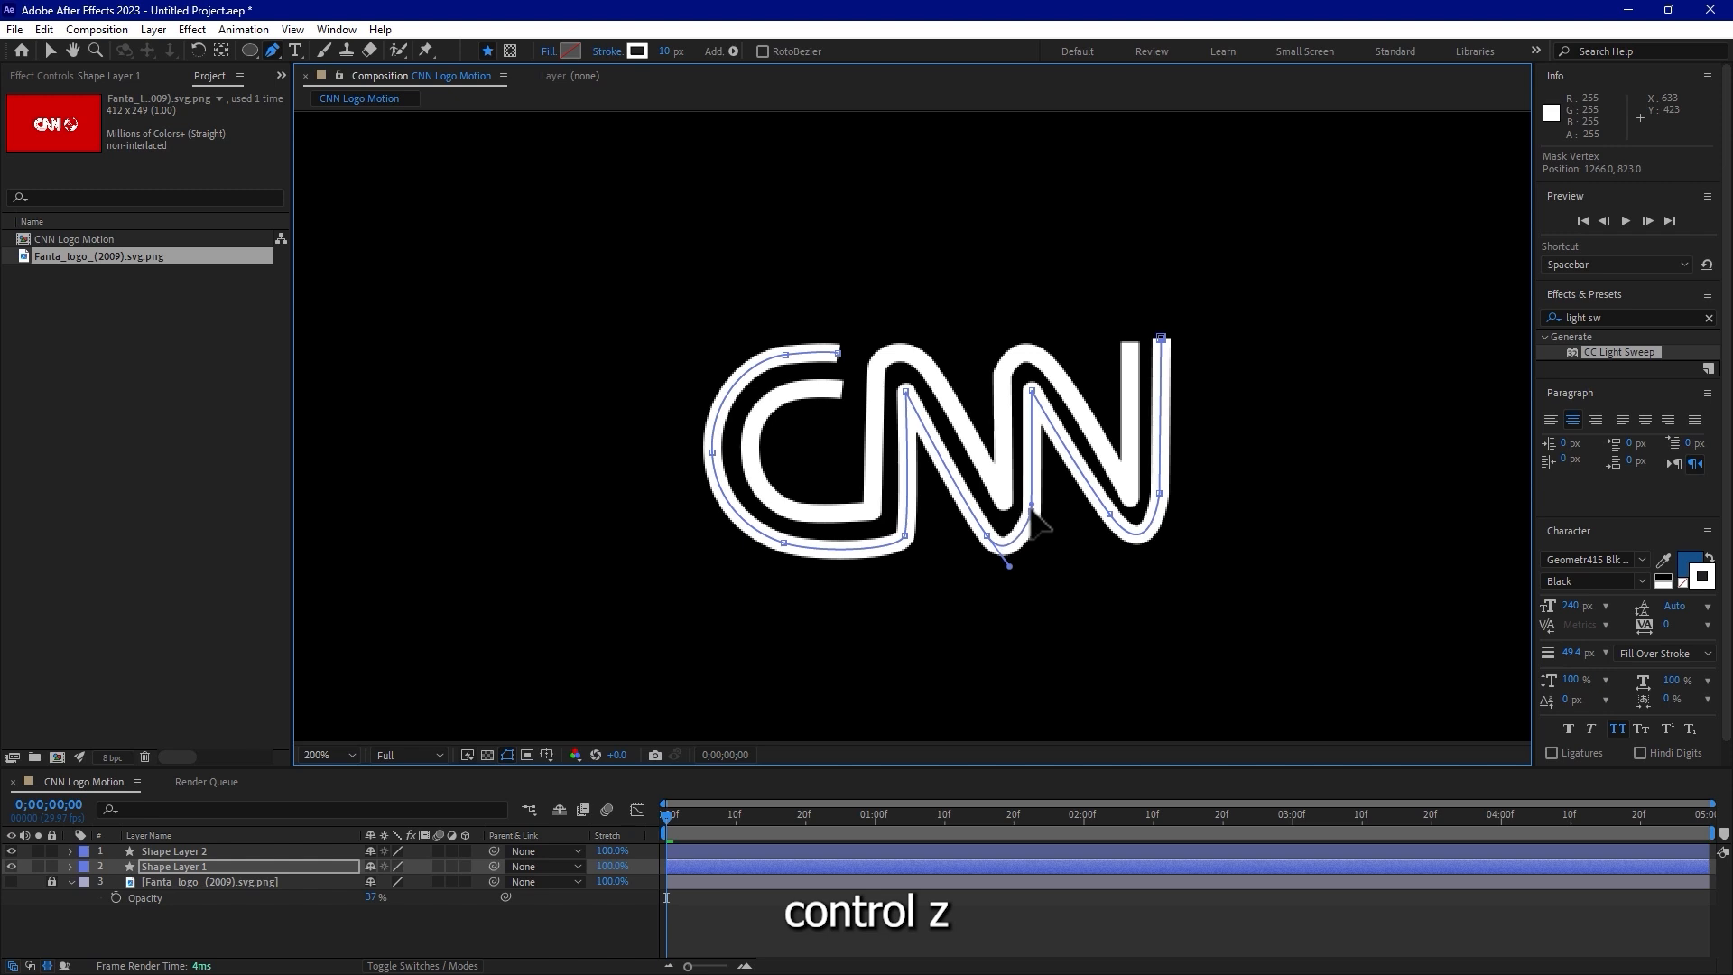
key(ctrl+z)
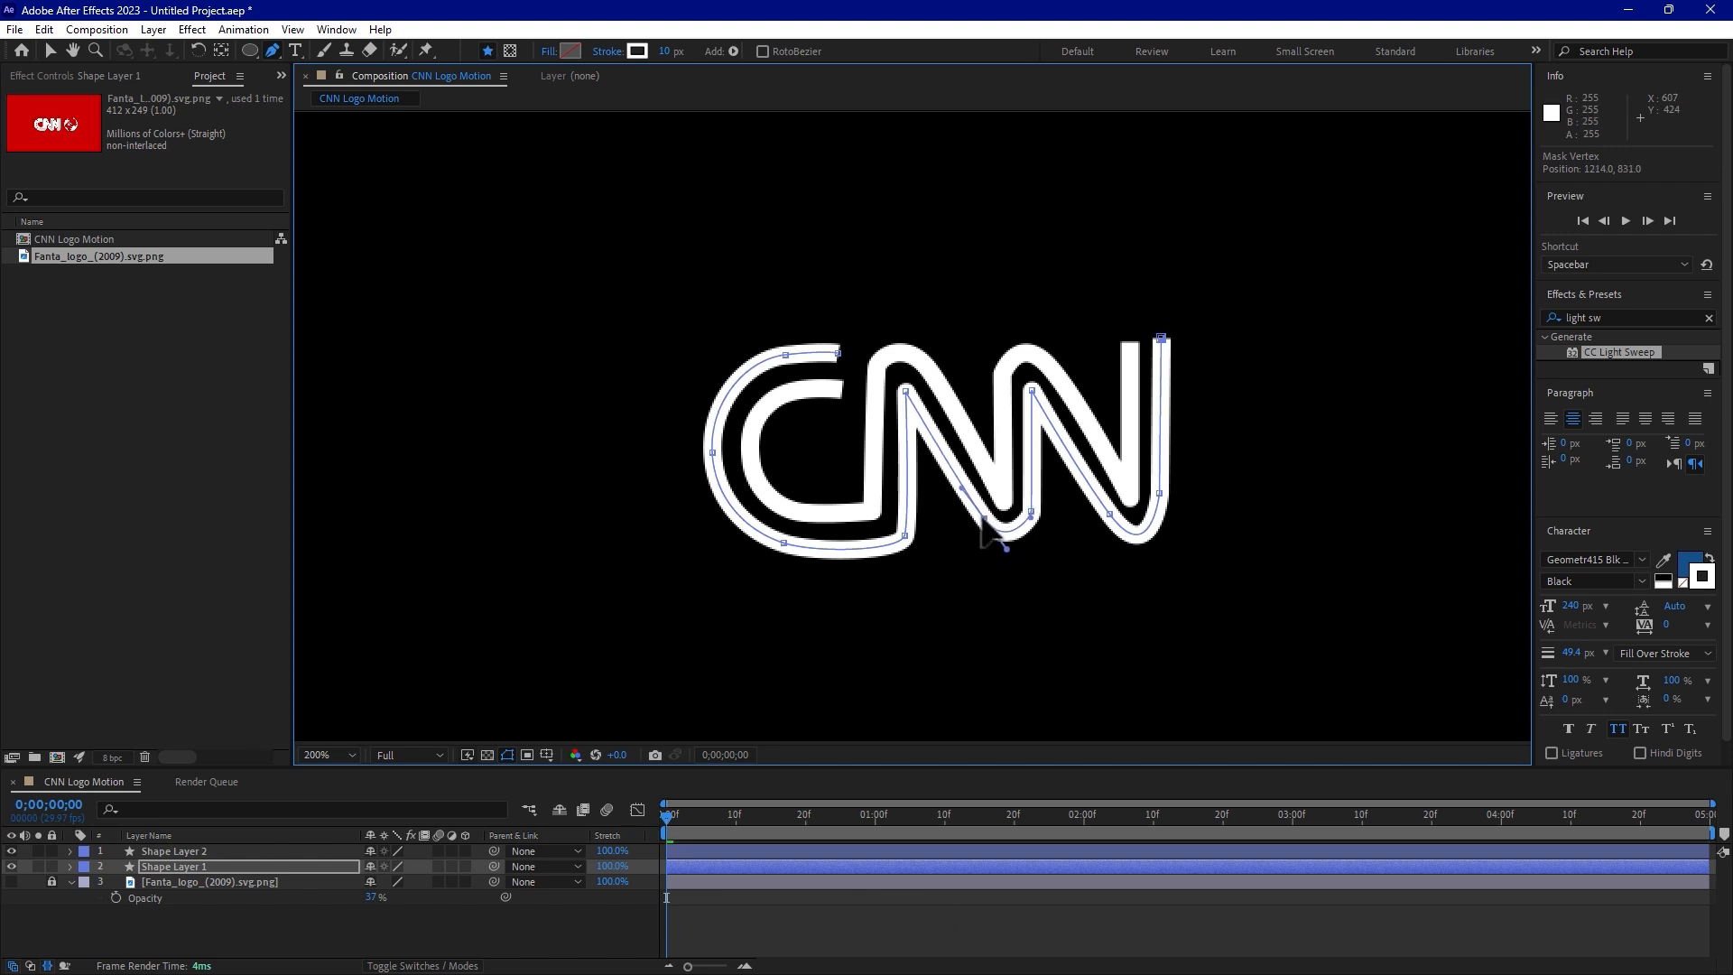
drag(982, 518, 1028, 523)
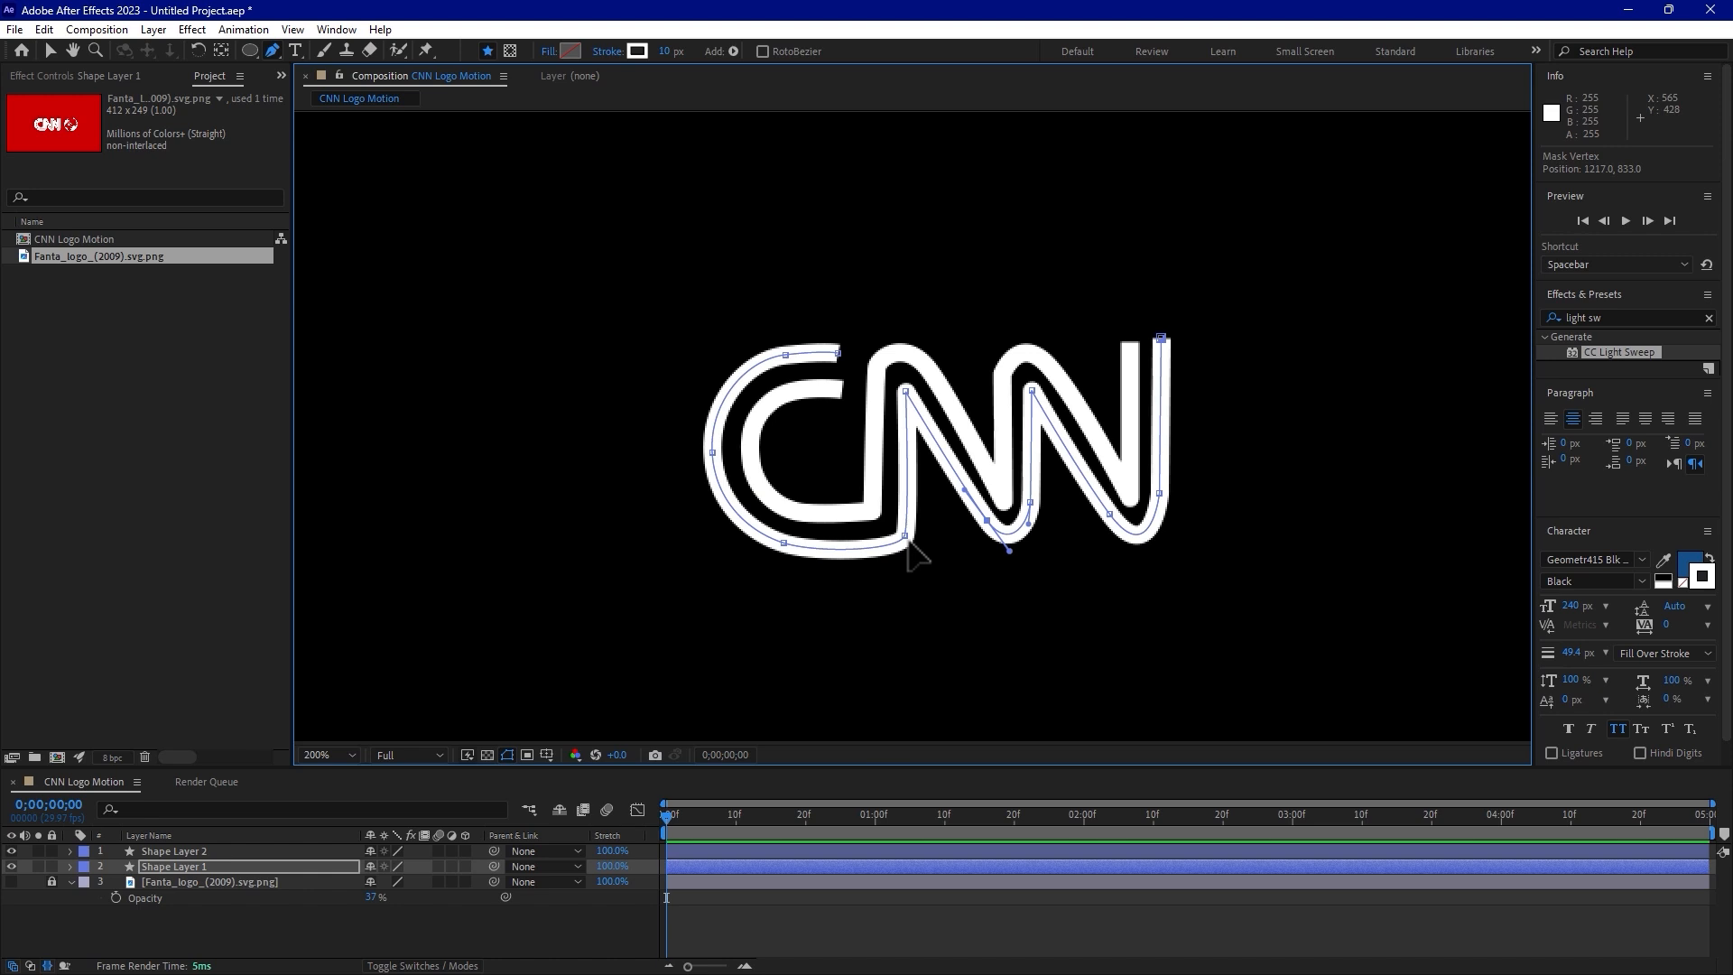
drag(906, 535, 903, 532)
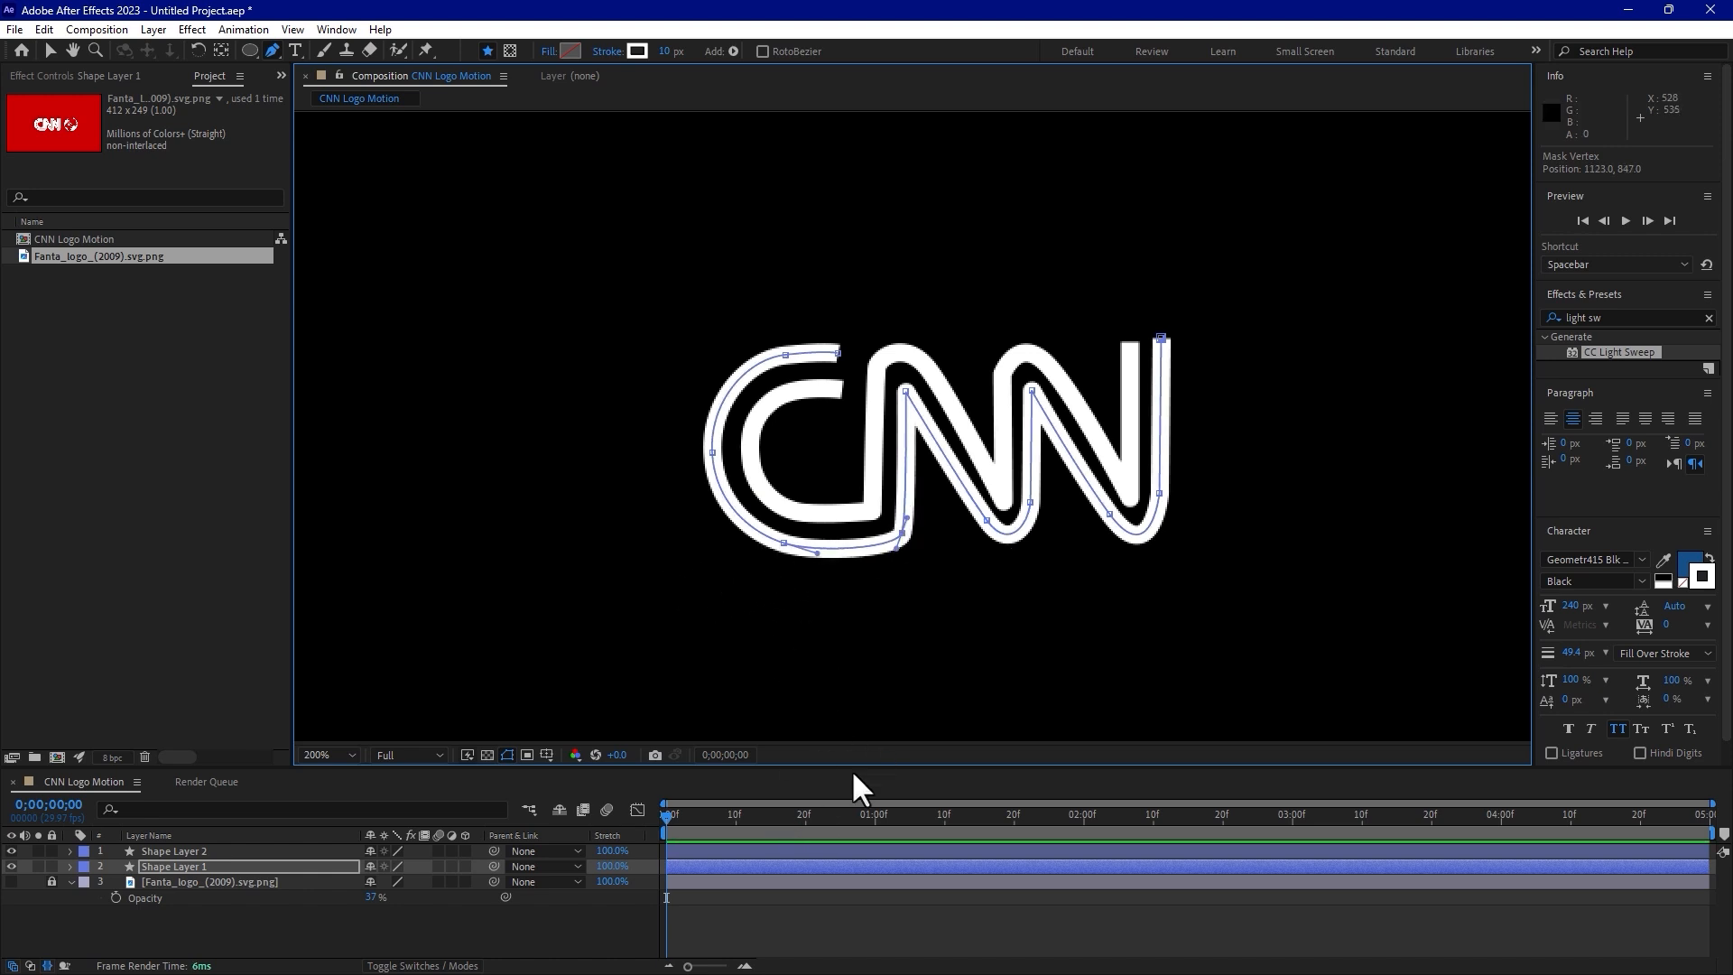
Create a solid named BG in the red sampled from the logo image and place it beneath all other layers.
click(545, 946)
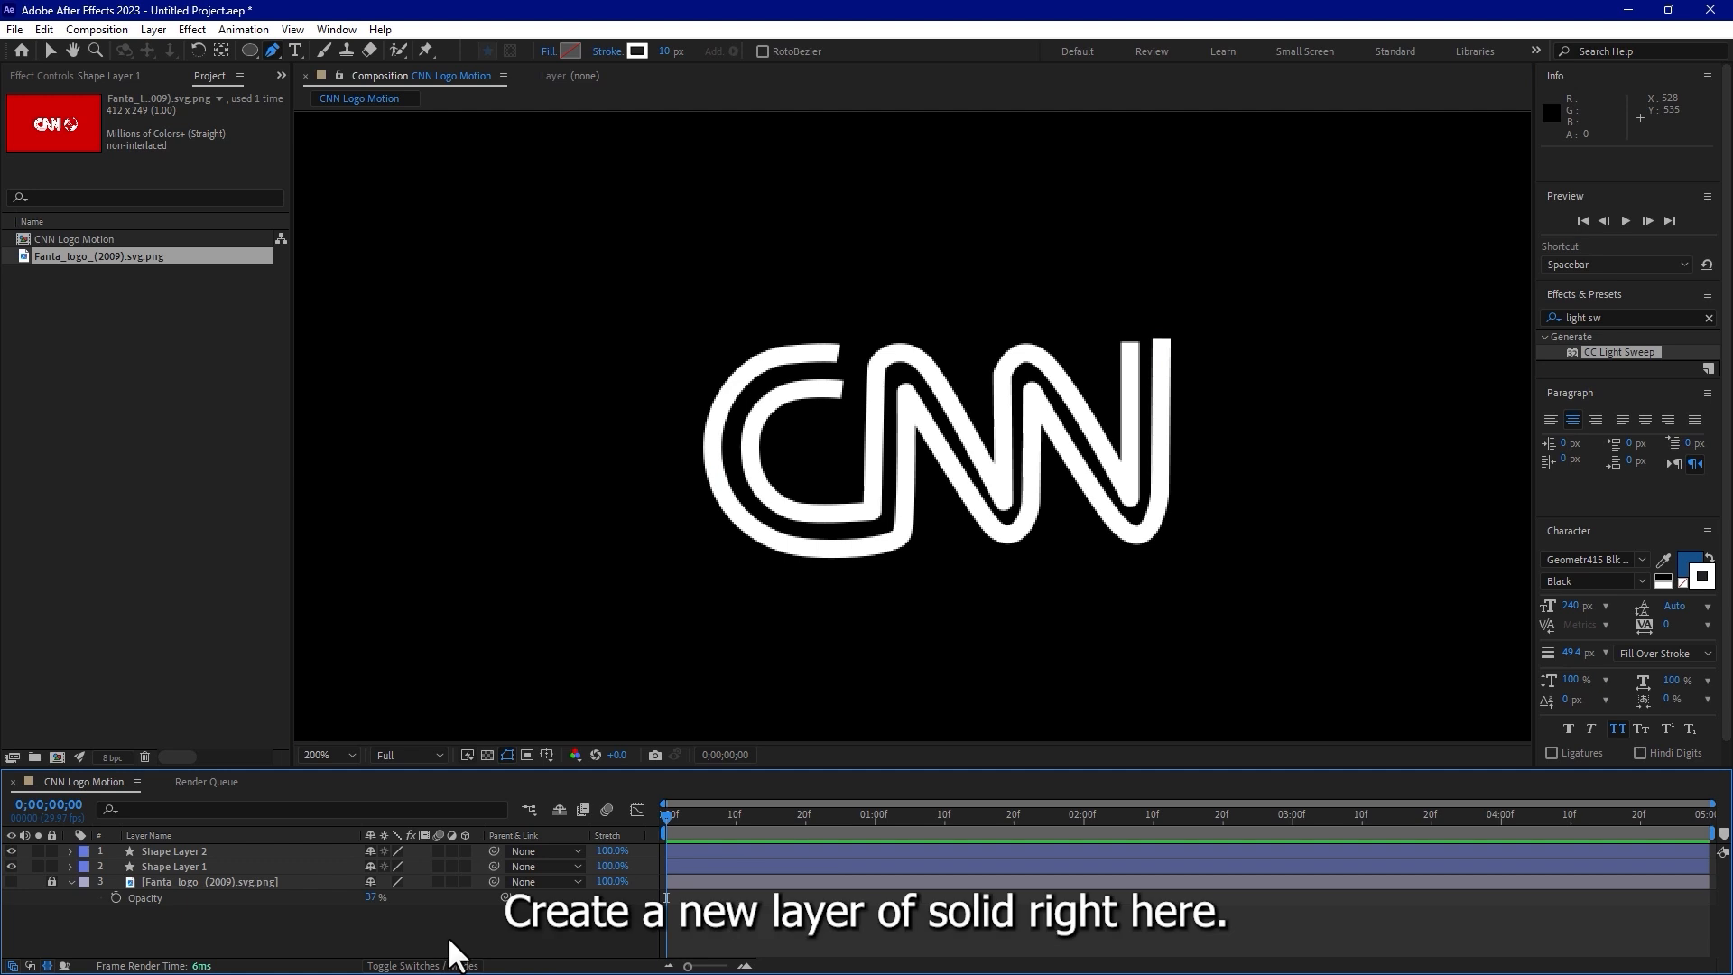
key(ctrl+y)
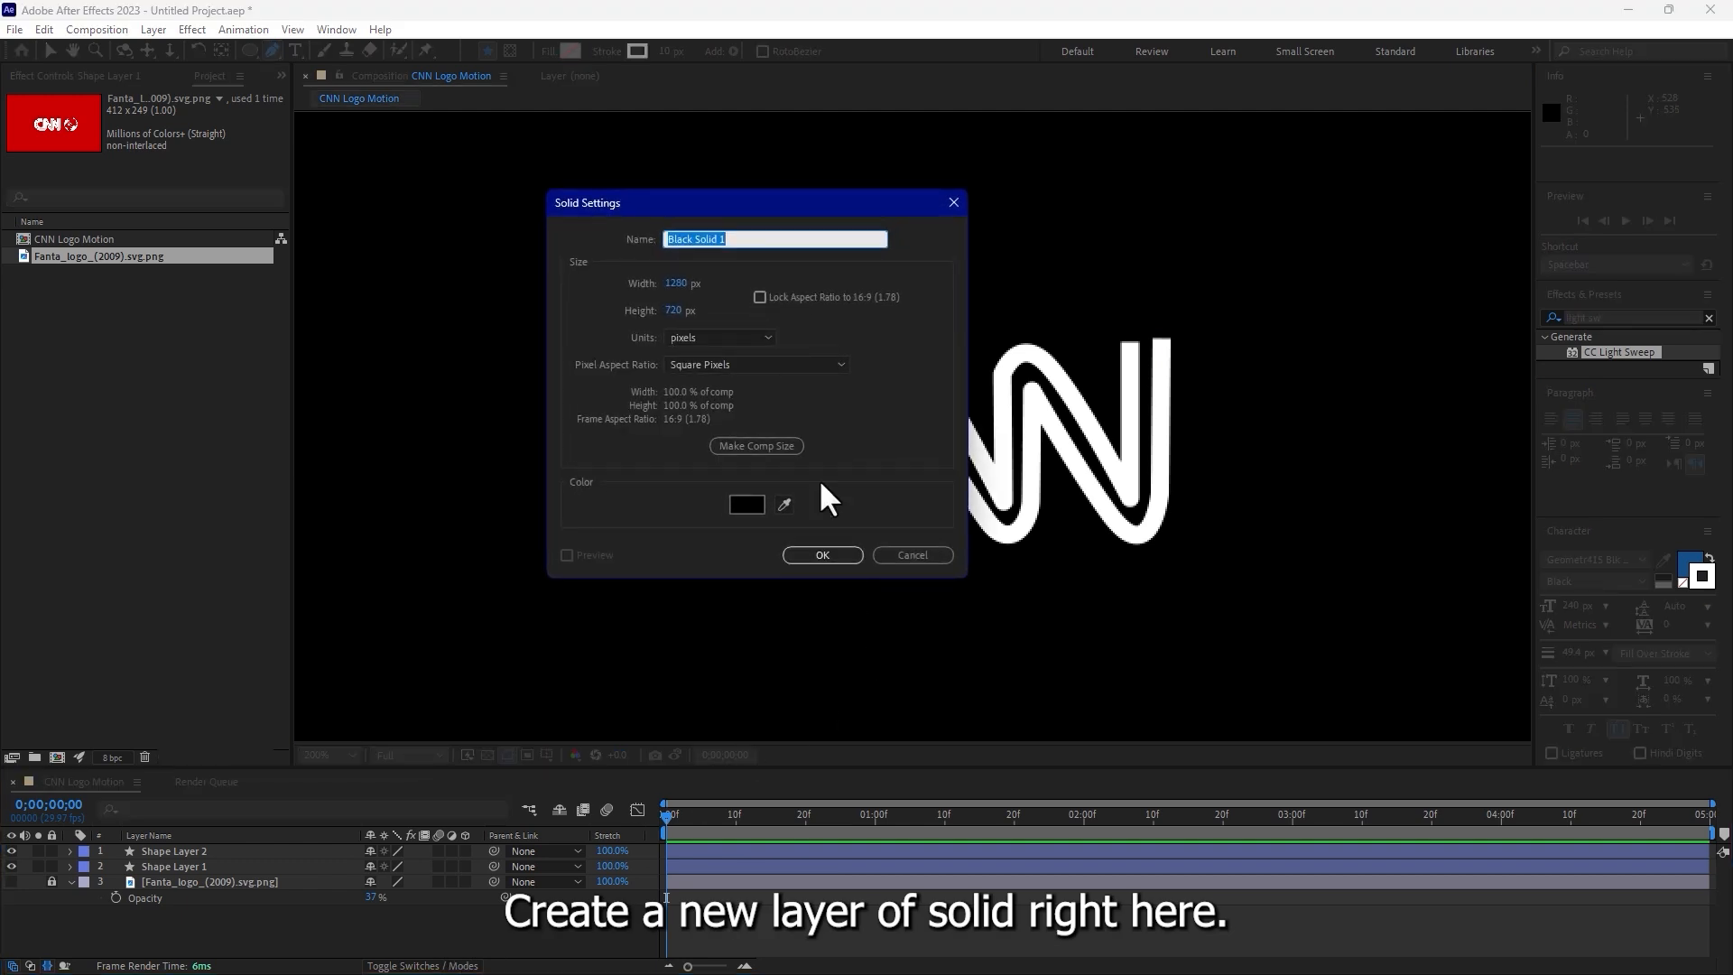
text(BG)
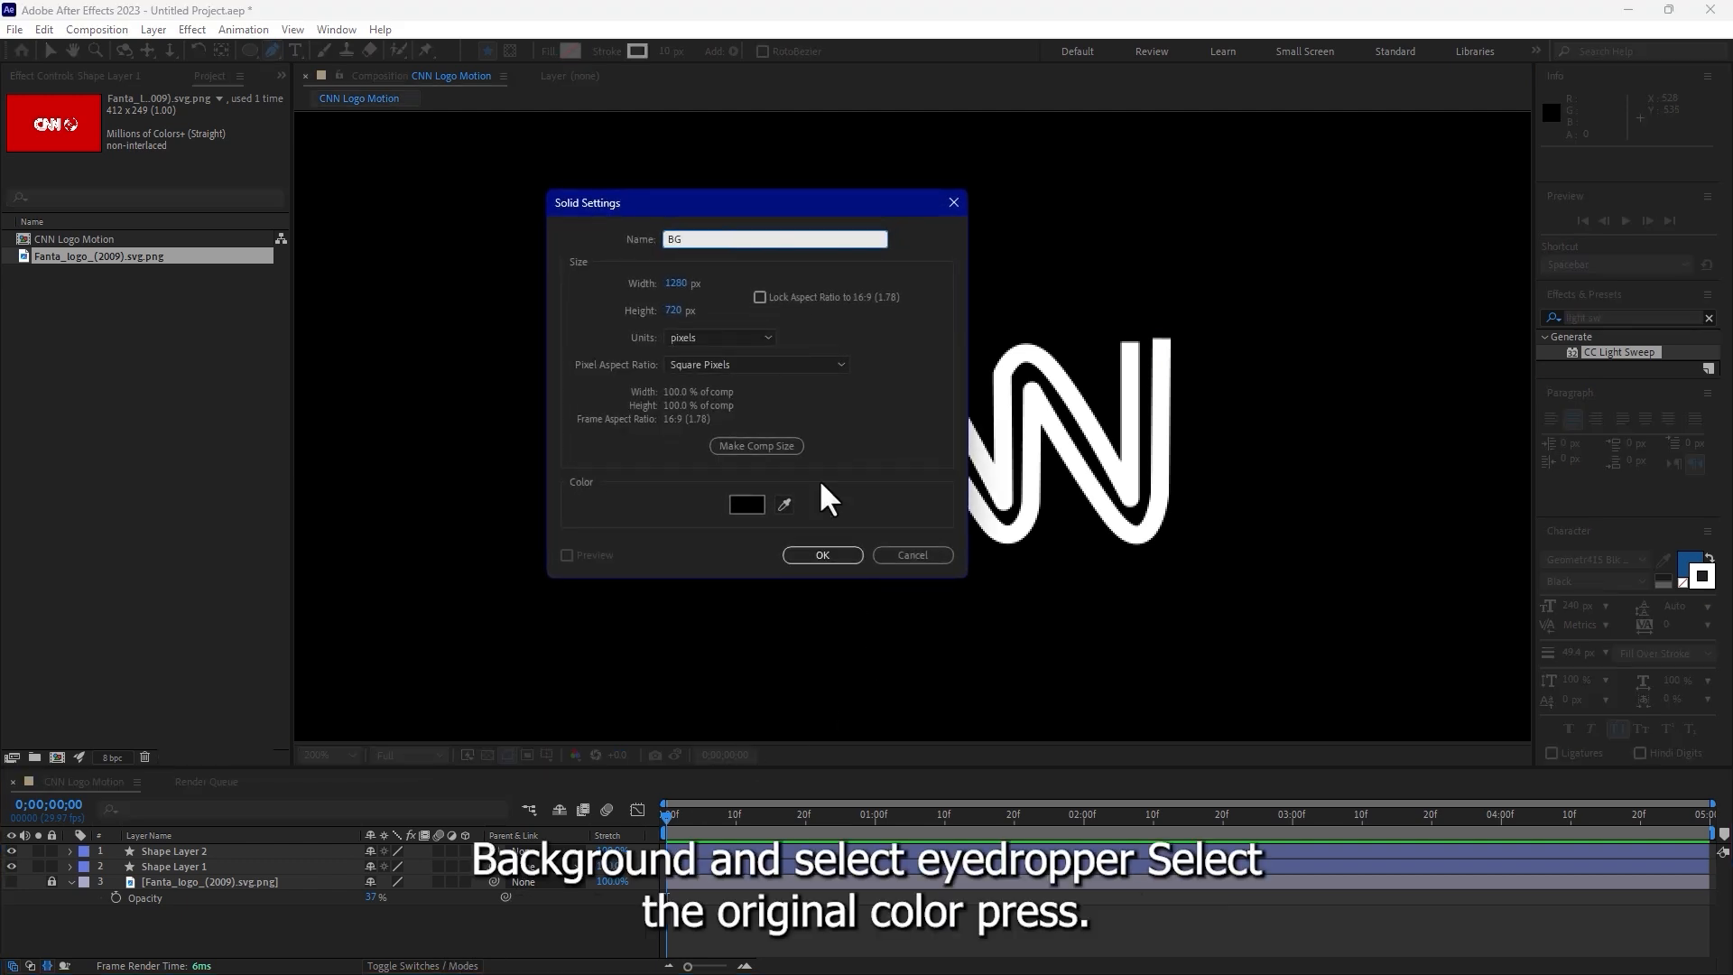
click(785, 505)
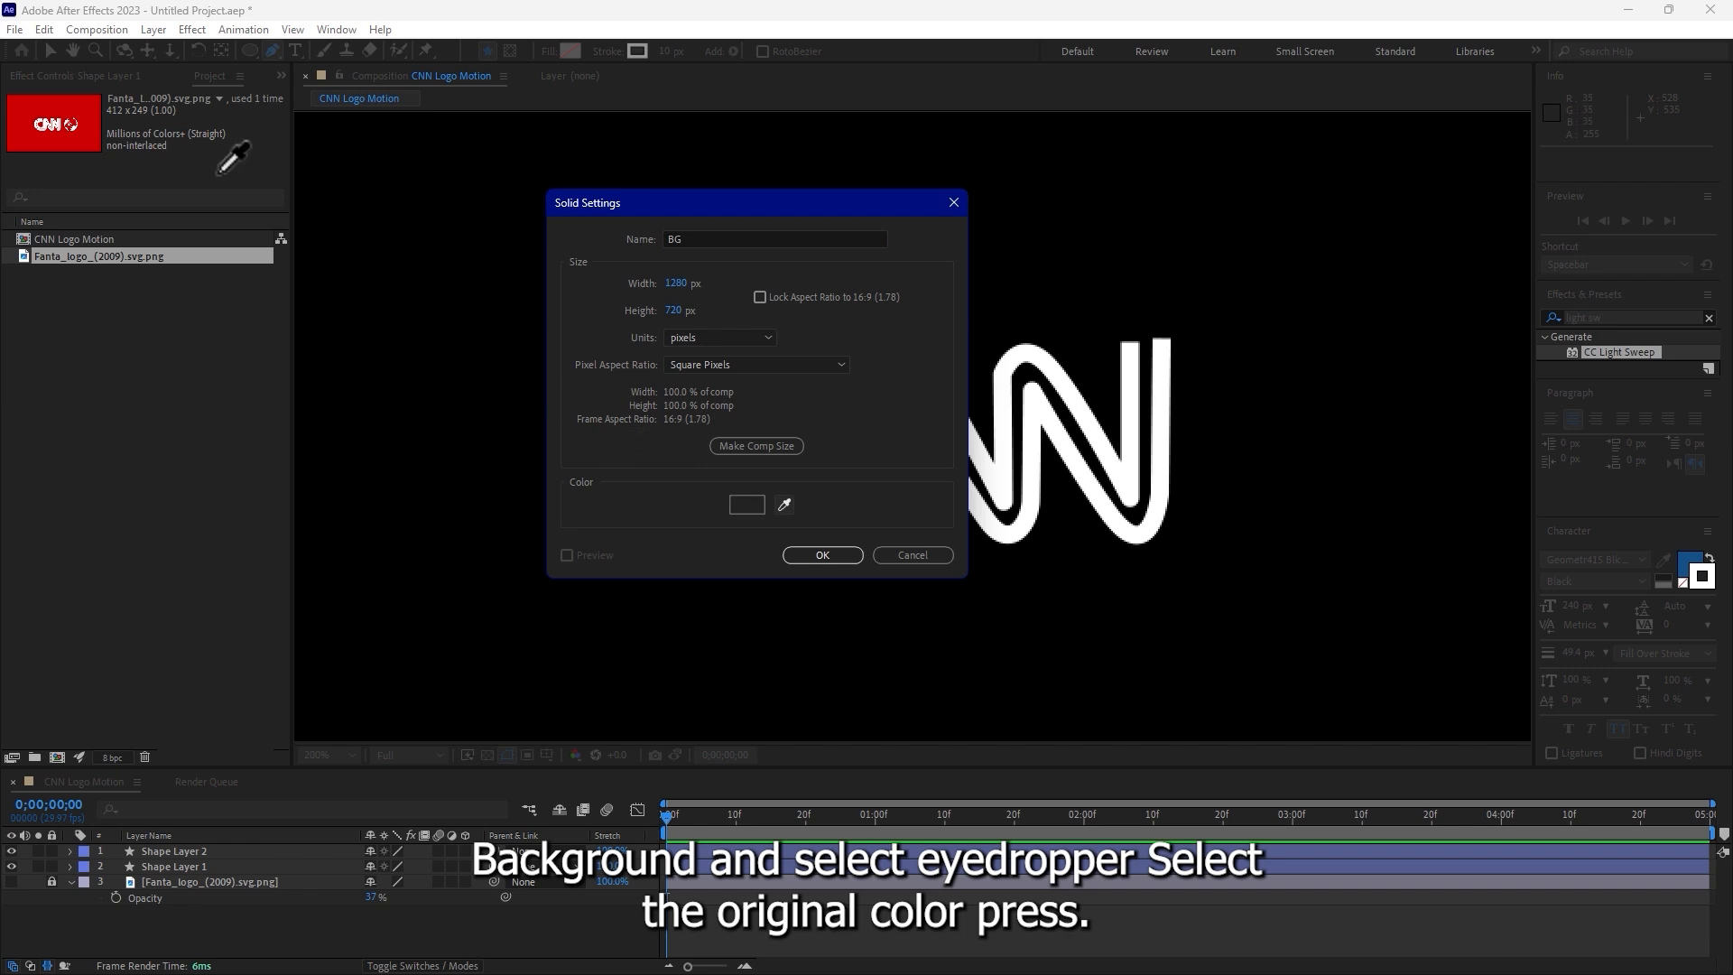
click(823, 554)
drag(240, 851, 198, 923)
scroll(1036, 449, down, 1)
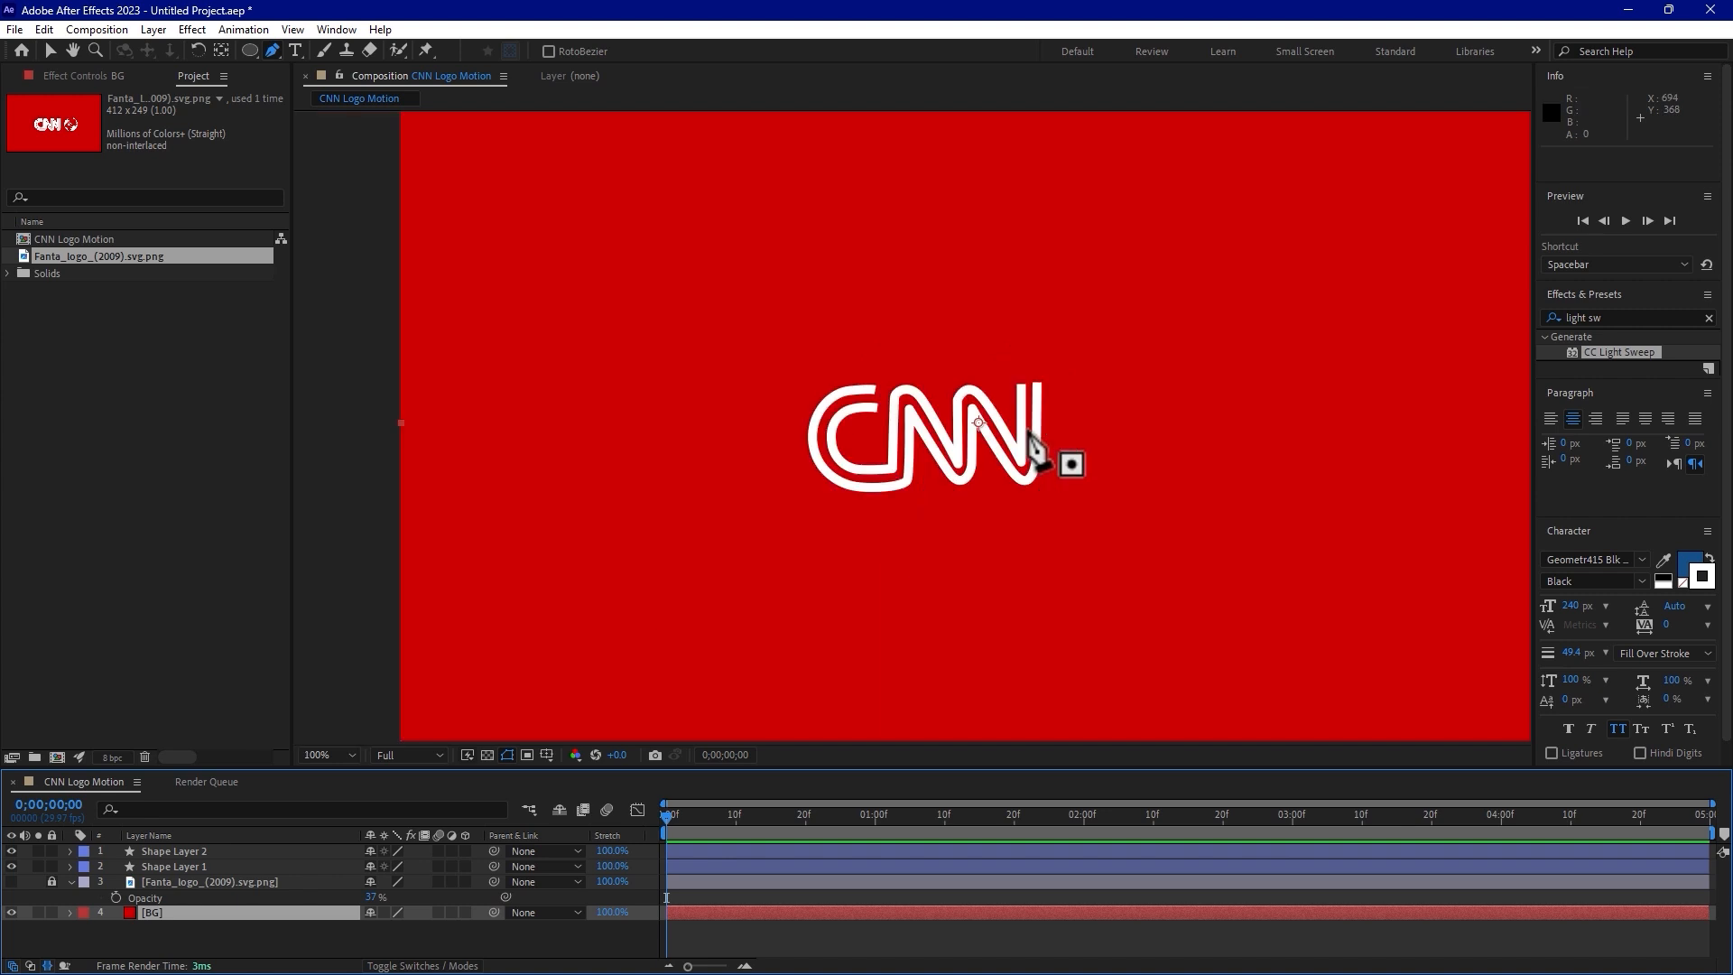
Add Trim Paths to Shape Layer 1 and expand its properties.
click(163, 866)
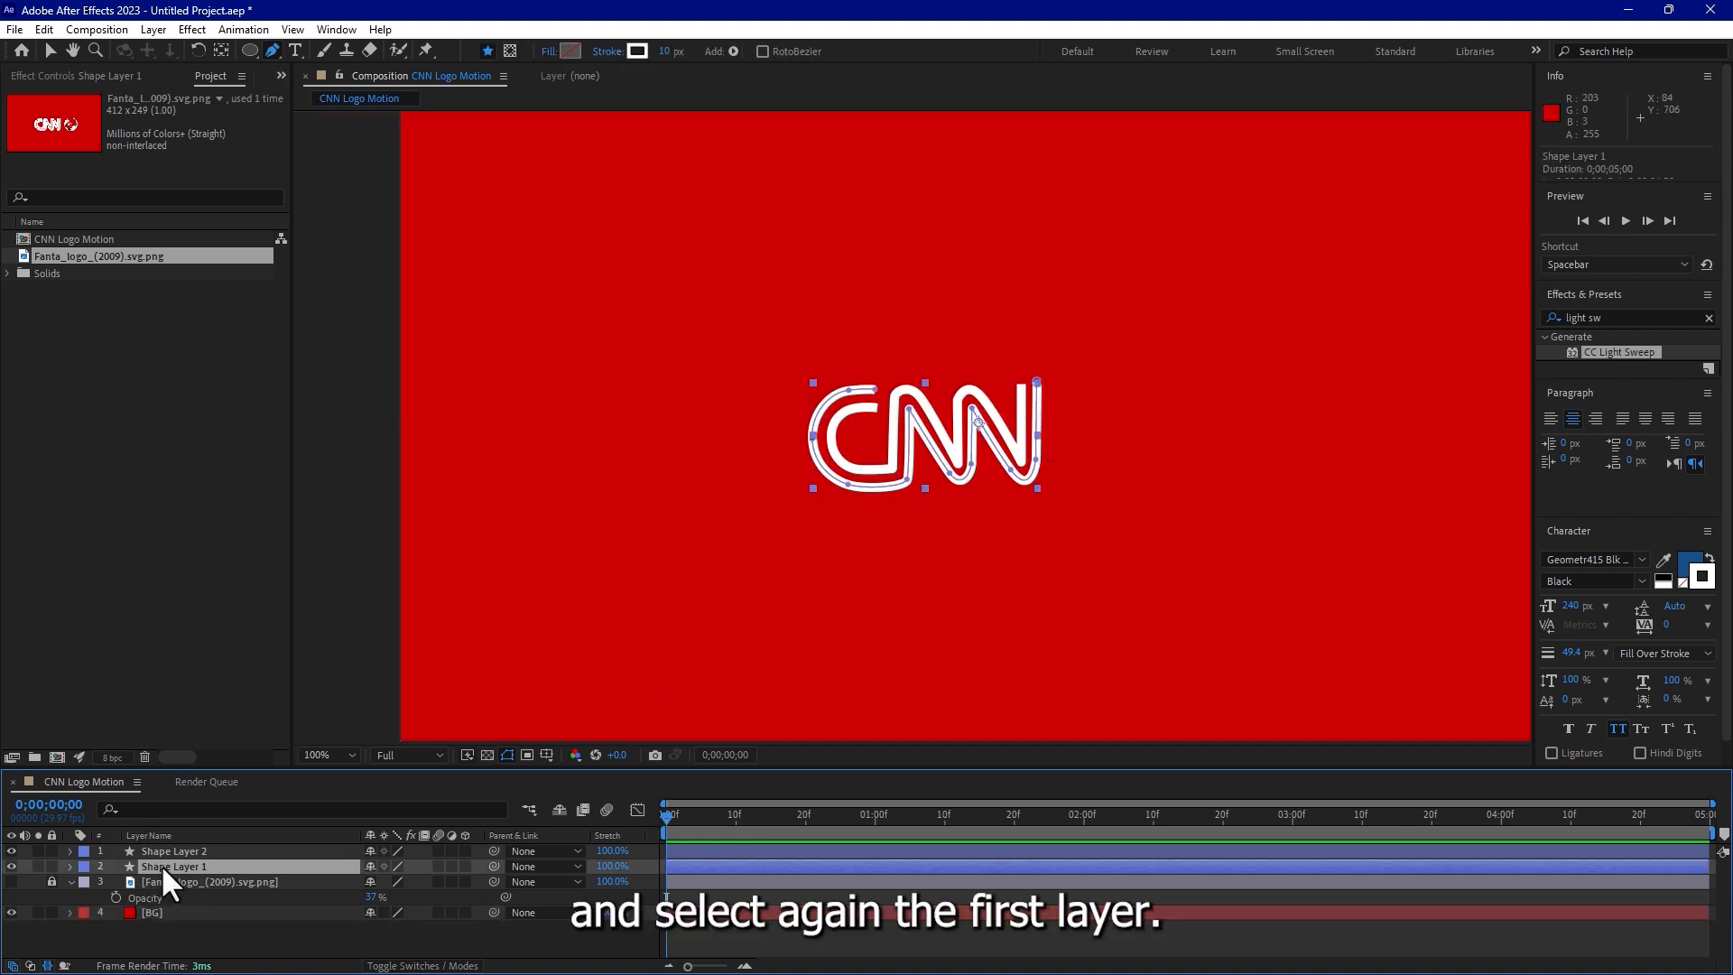
click(68, 866)
click(473, 866)
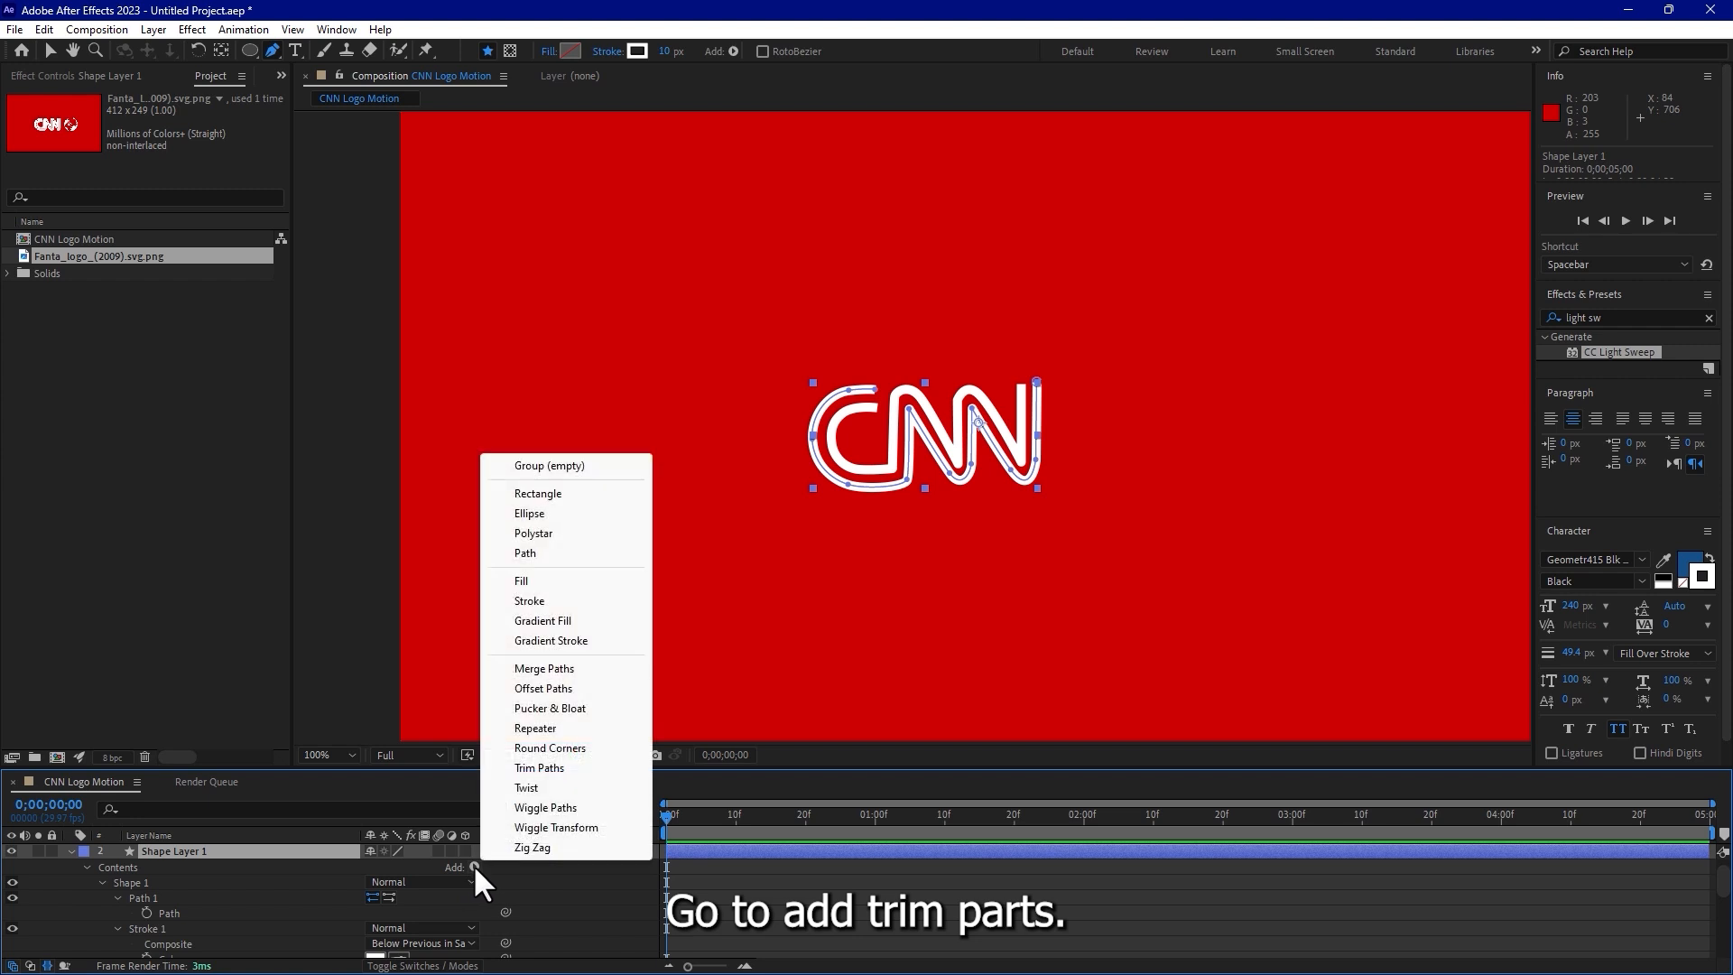
click(542, 768)
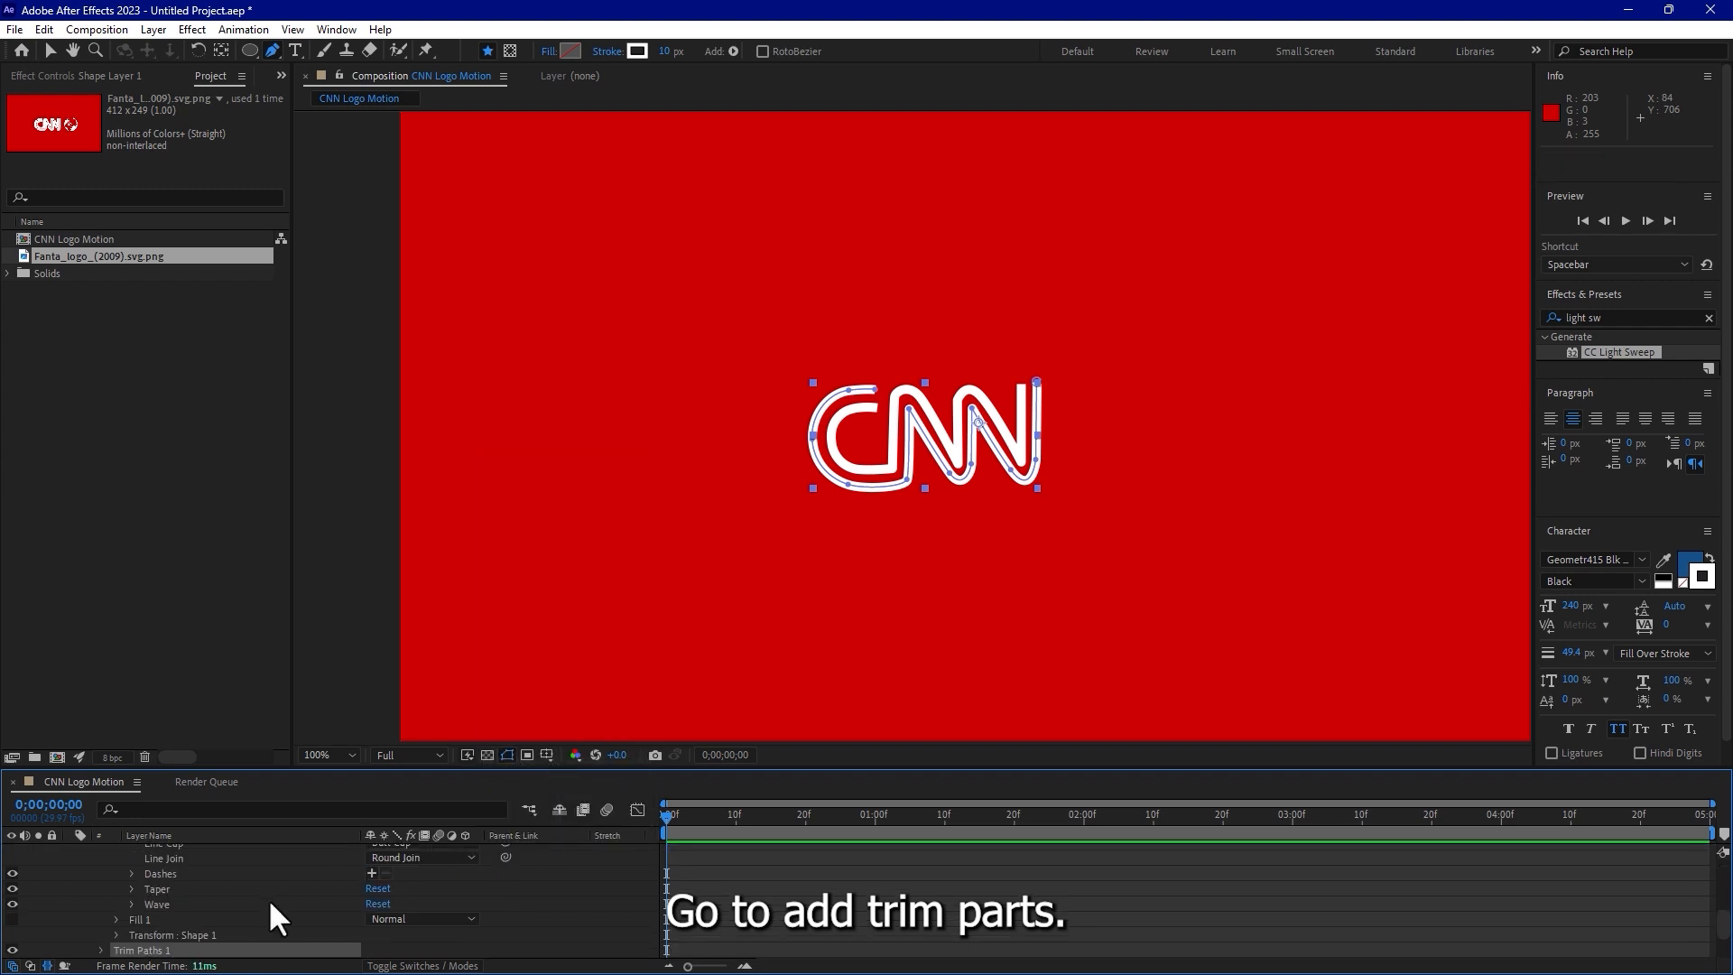
scroll(268, 897, down, 5)
click(101, 888)
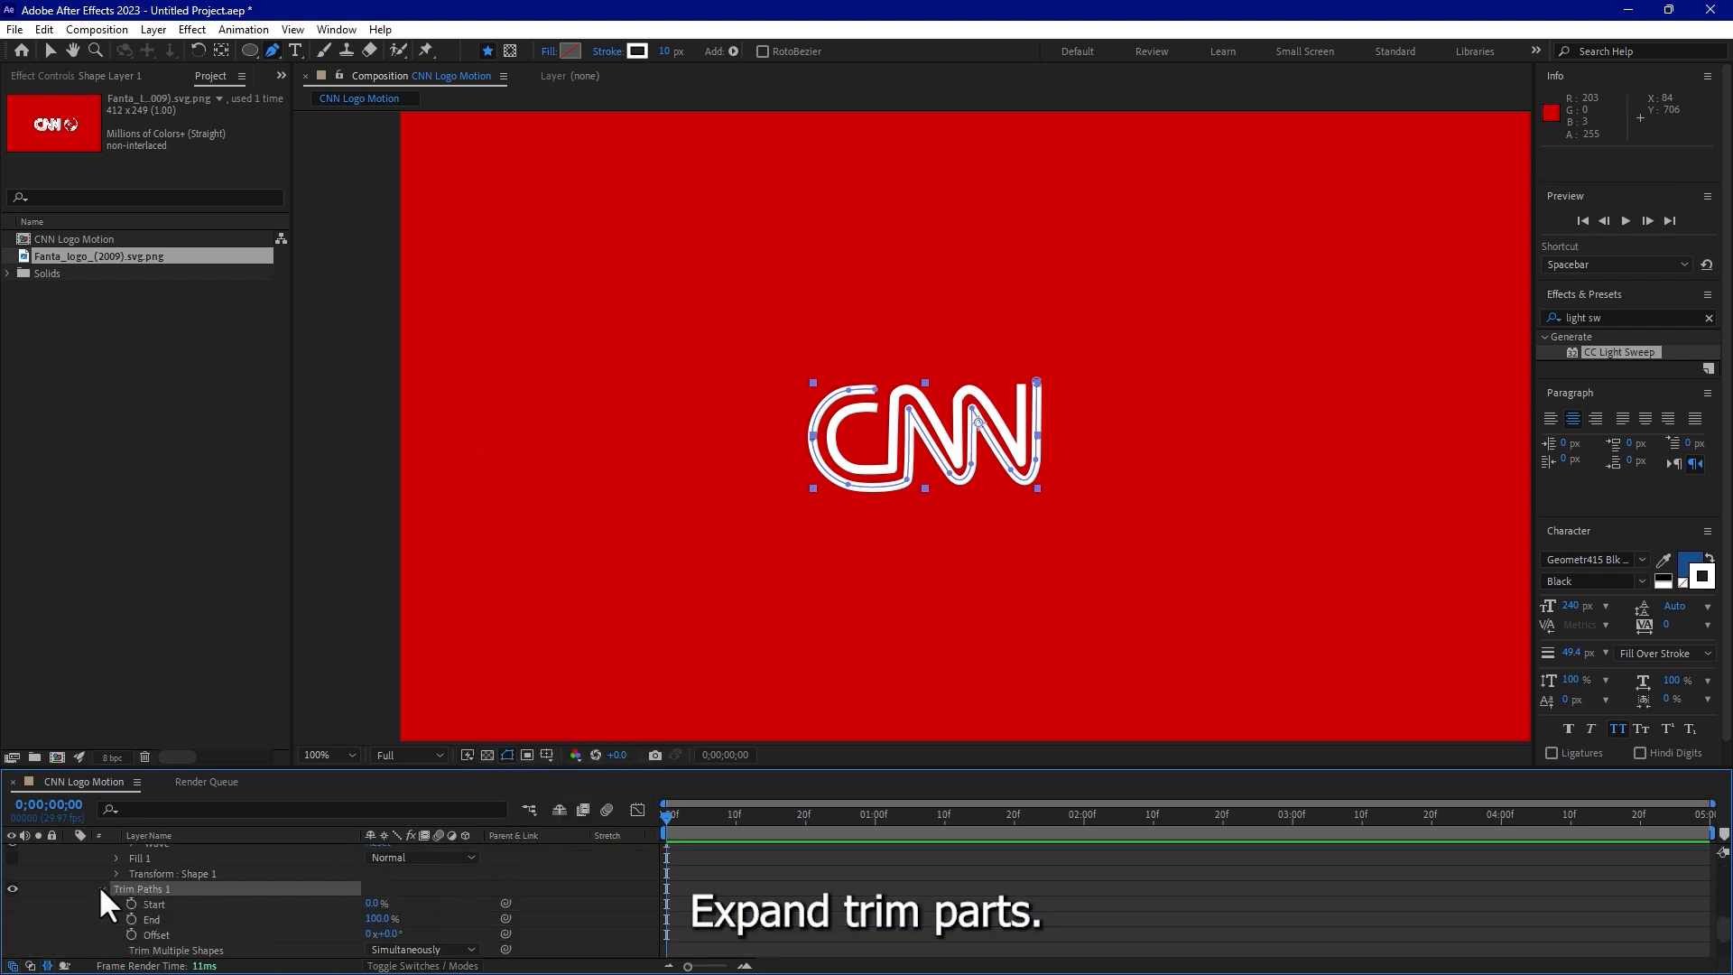
Set the Trim Paths Start to 100% and keyframe it at 1 second.
mouse_move(379, 921)
mouse_down()
mouse_move(340, 925)
mouse_move(416, 896)
mouse_move(511, 897)
mouse_up()
click(874, 815)
click(131, 904)
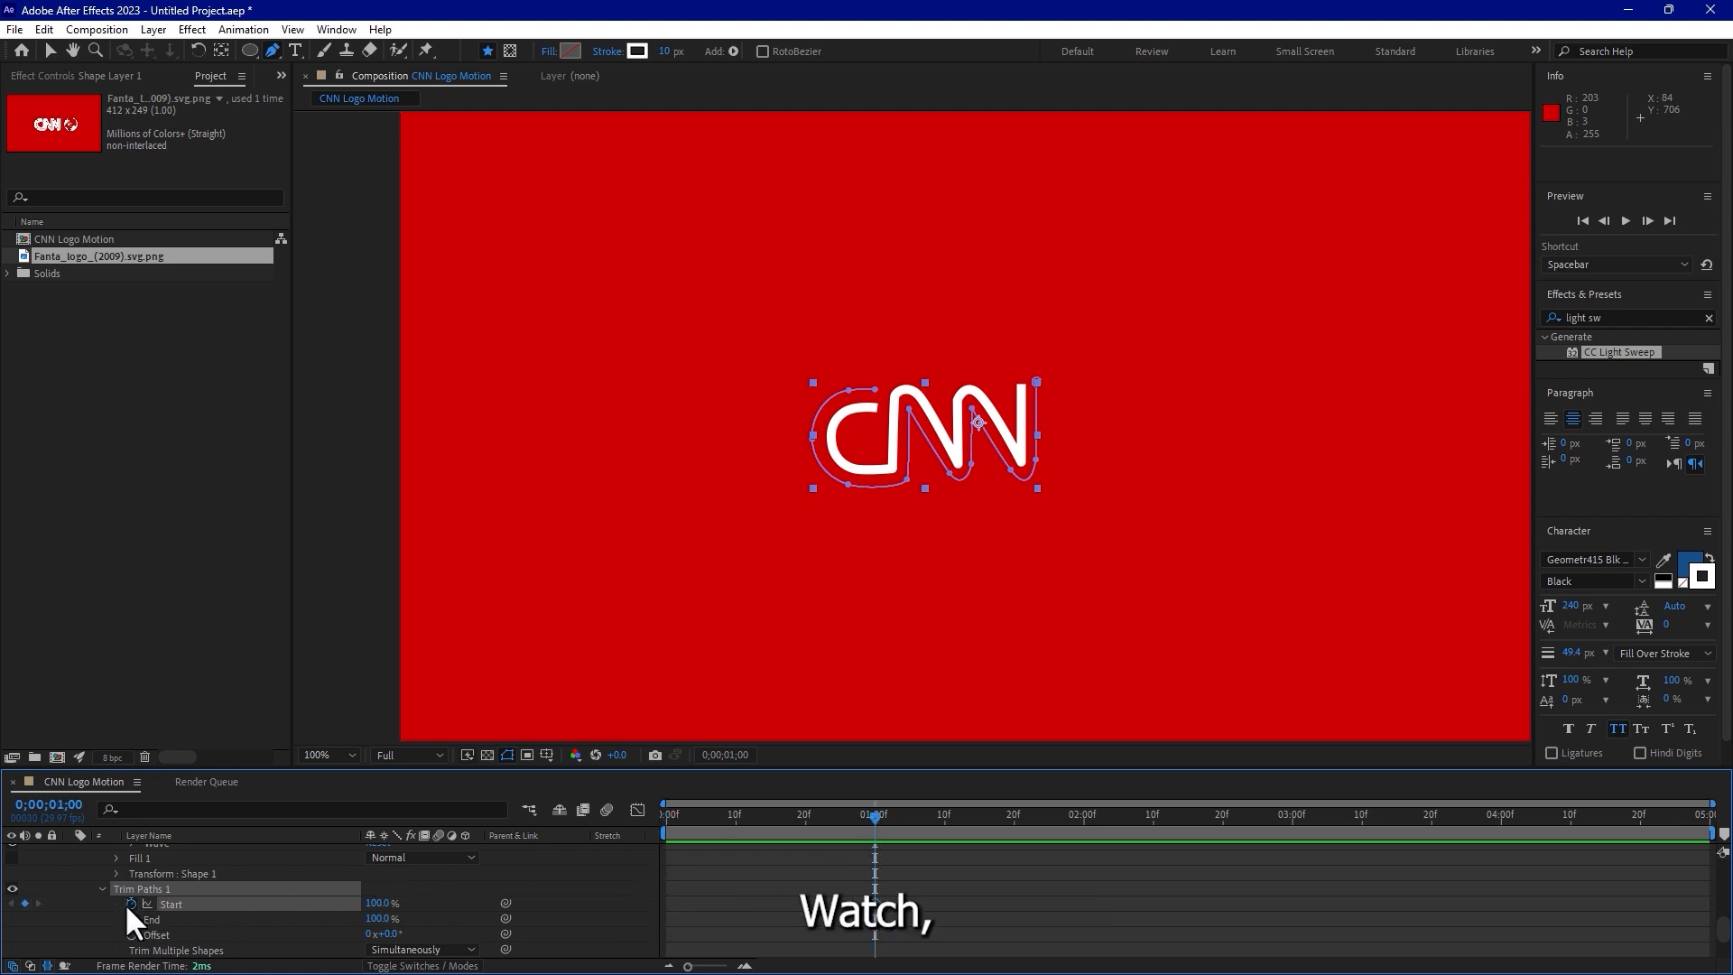
Set the Trim Paths Start to 0% at 2 seconds and apply Easy Ease to that keyframe.
click(980, 816)
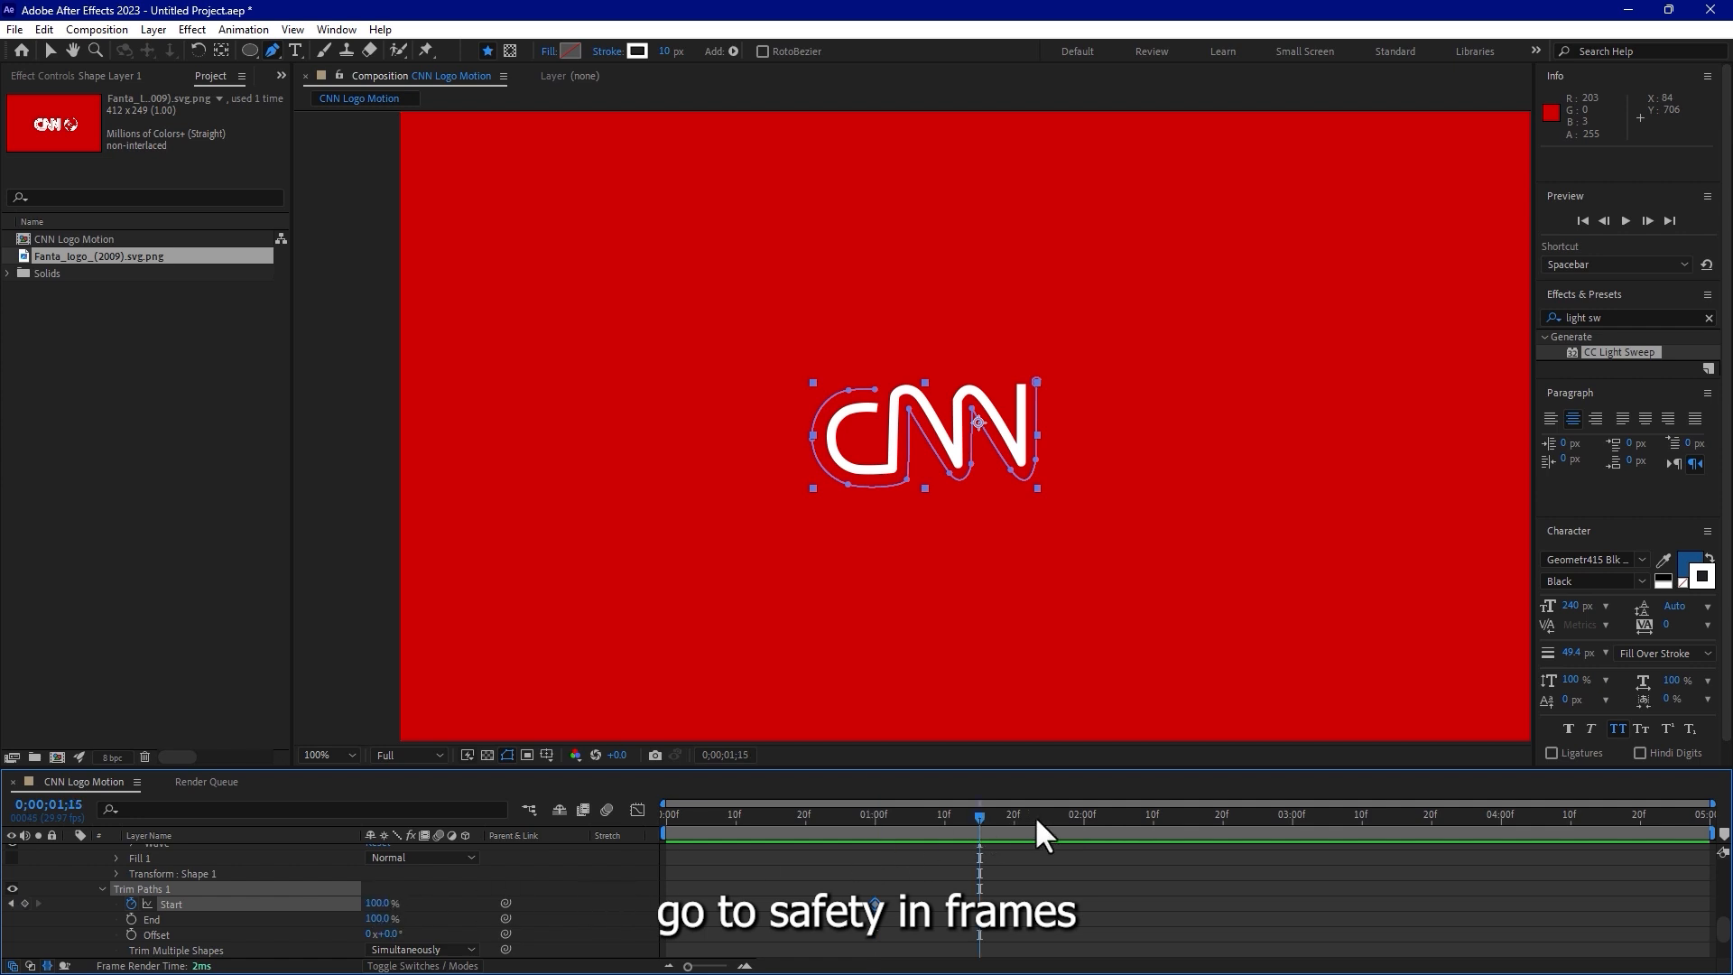
click(1082, 815)
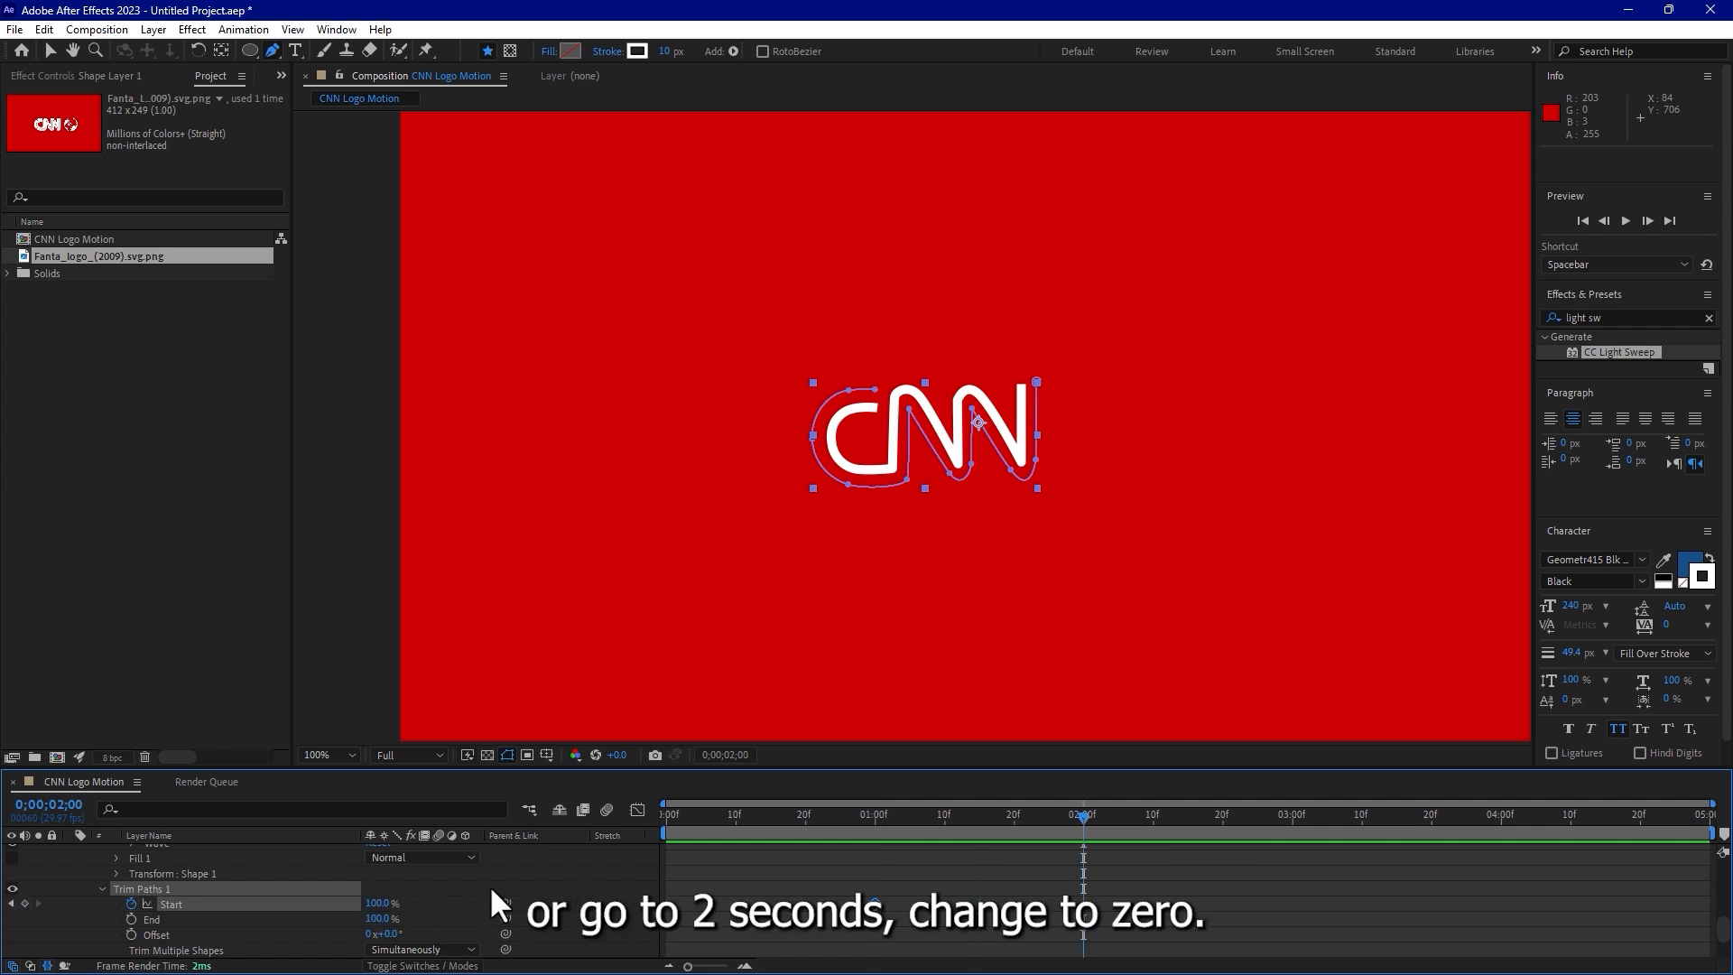
drag(379, 915, 262, 916)
right_click(1083, 902)
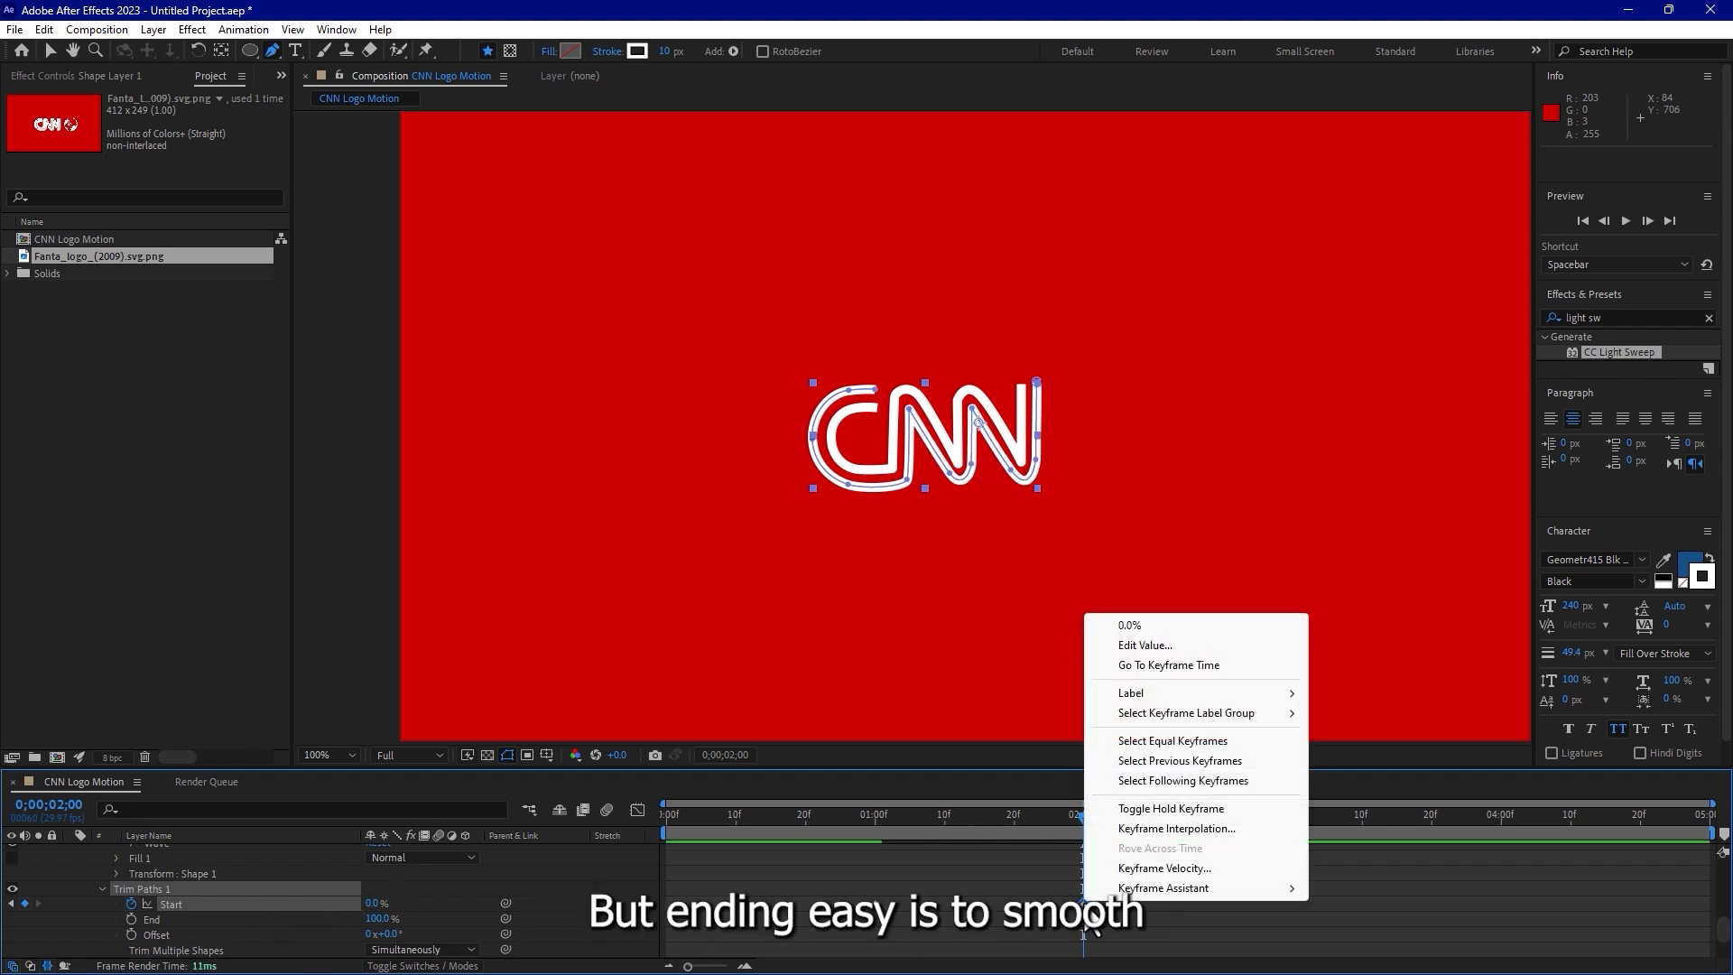
mouse_move(1134, 889)
click(1382, 770)
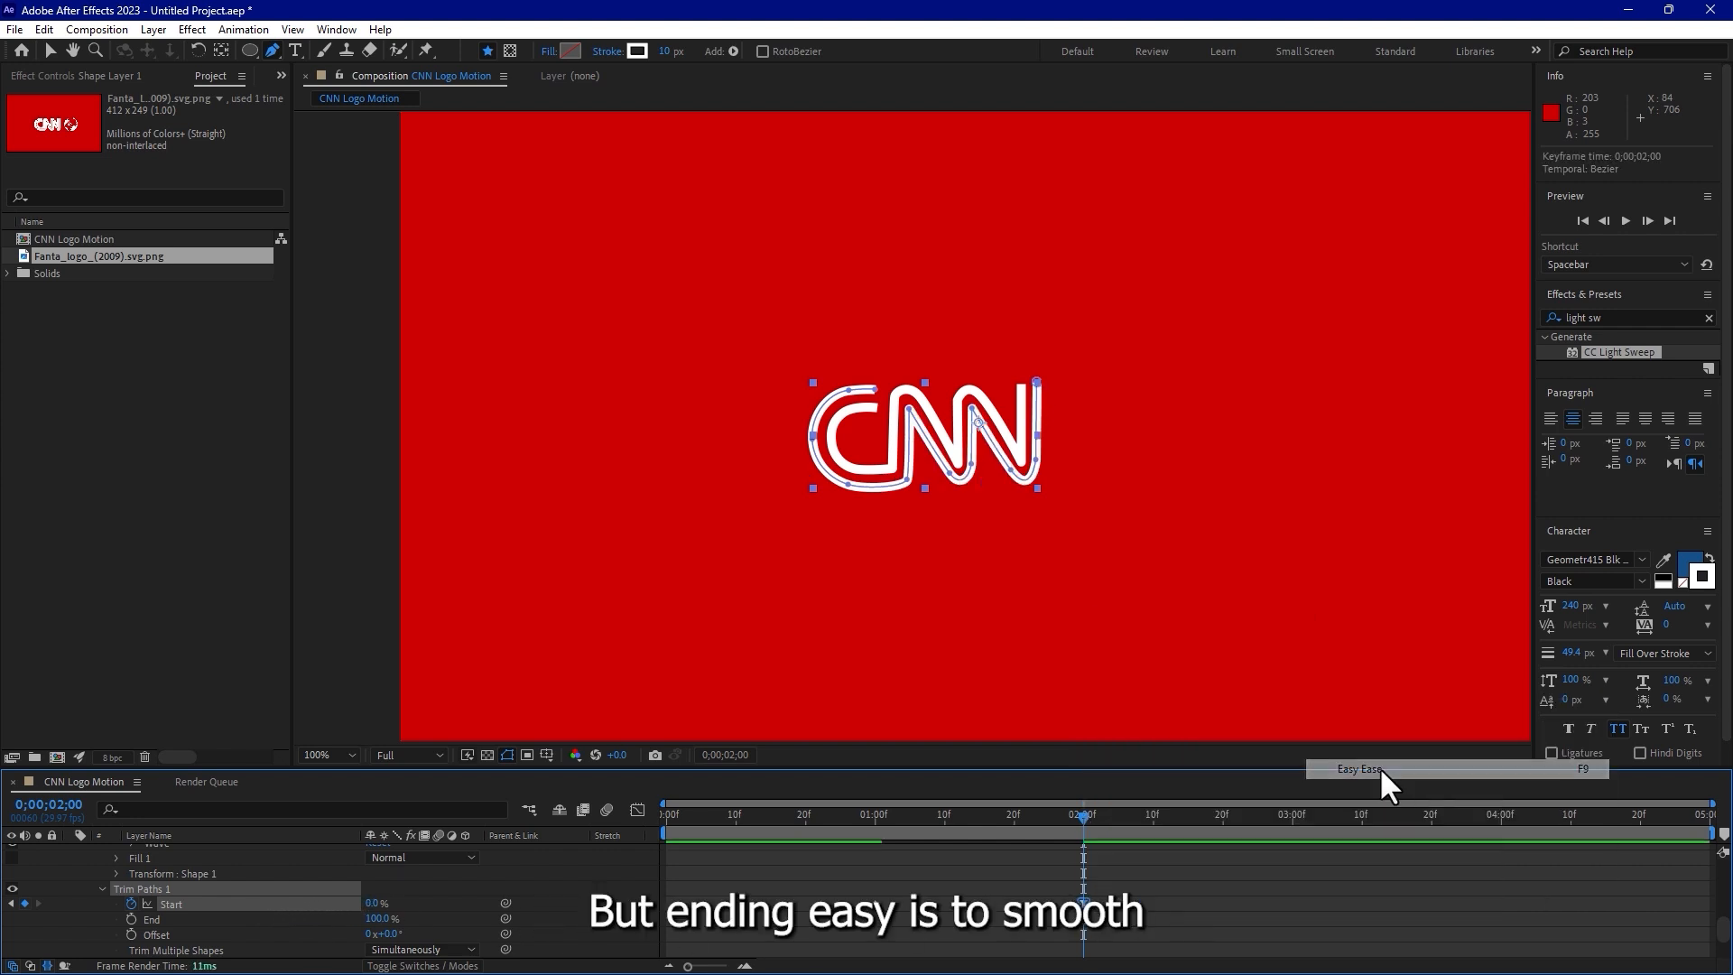
Move the playhead to 0;00;01;15, add Trim Paths to Shape Layer 2 and expand its properties.
mouse_move(869, 814)
mouse_down()
mouse_move(1014, 804)
mouse_move(977, 811)
mouse_up()
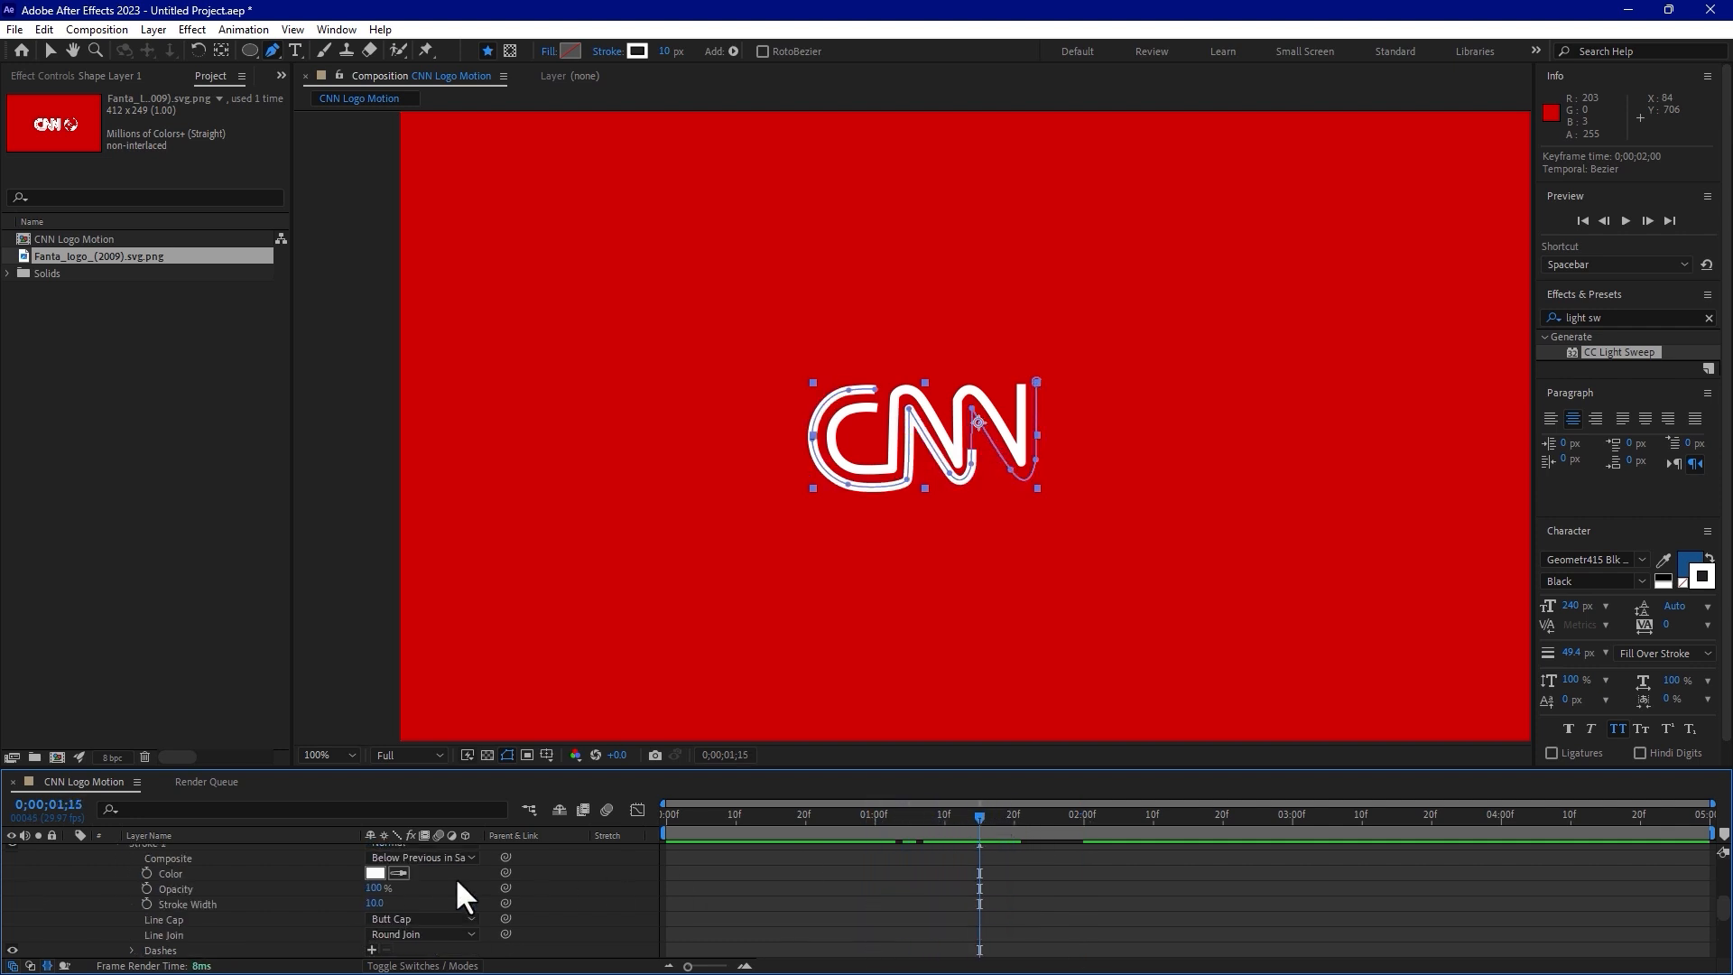
scroll(182, 869, up, 5)
click(169, 853)
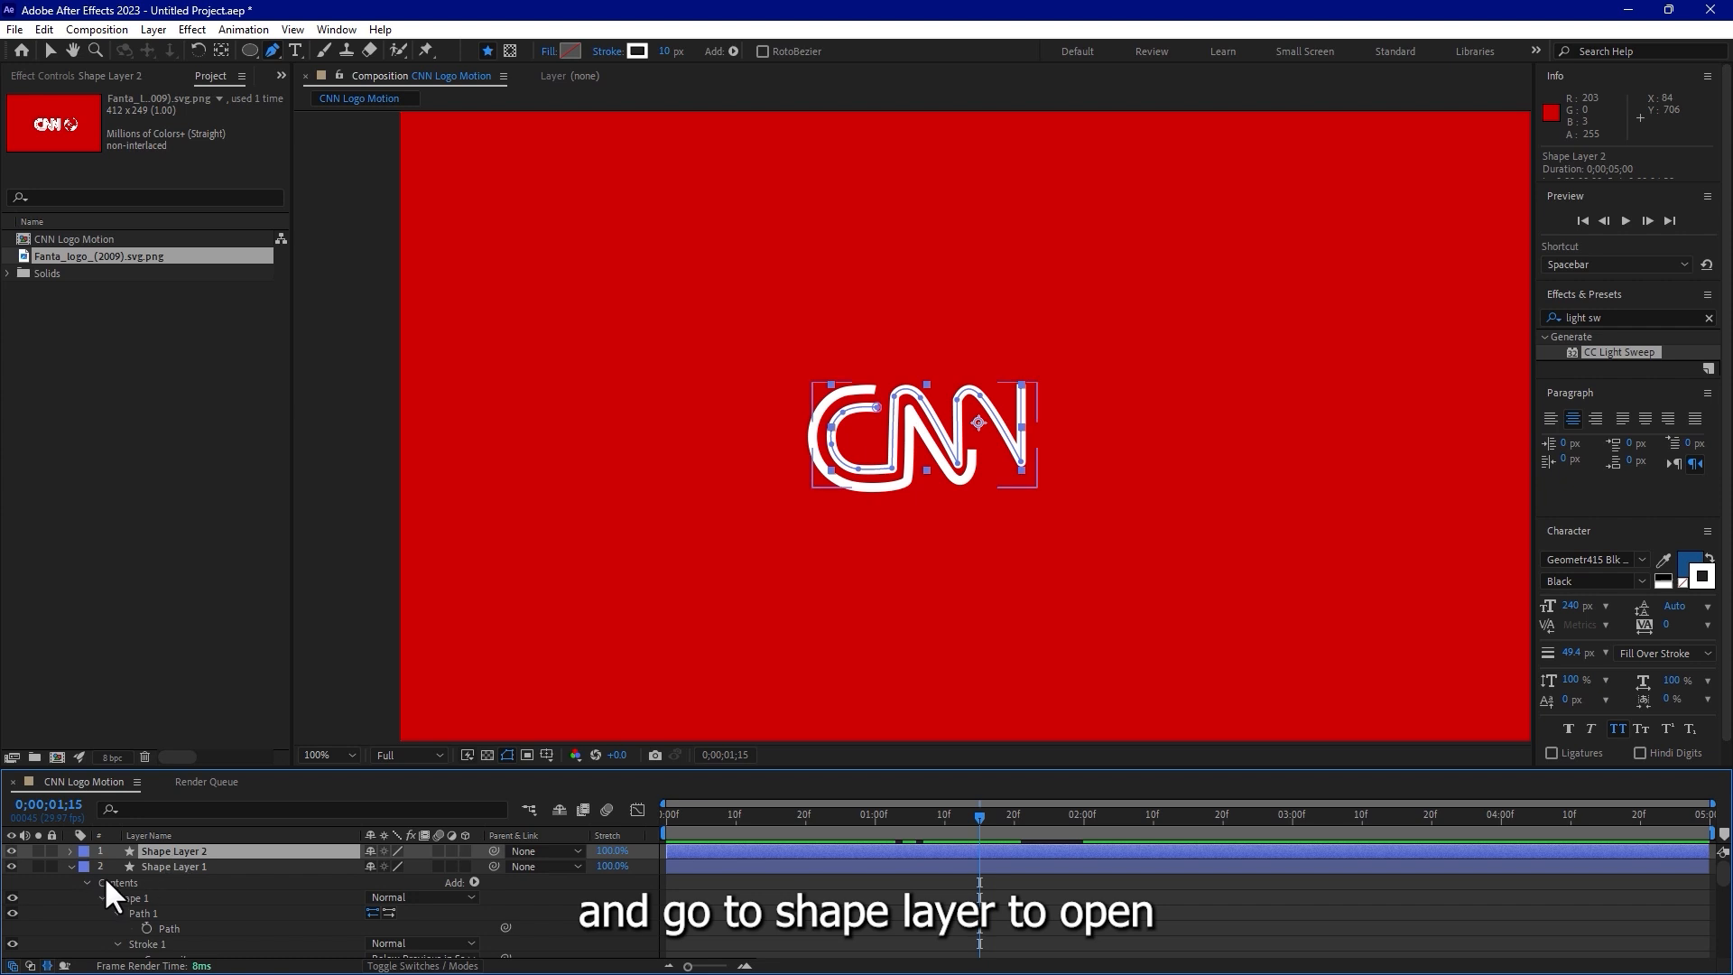
click(71, 852)
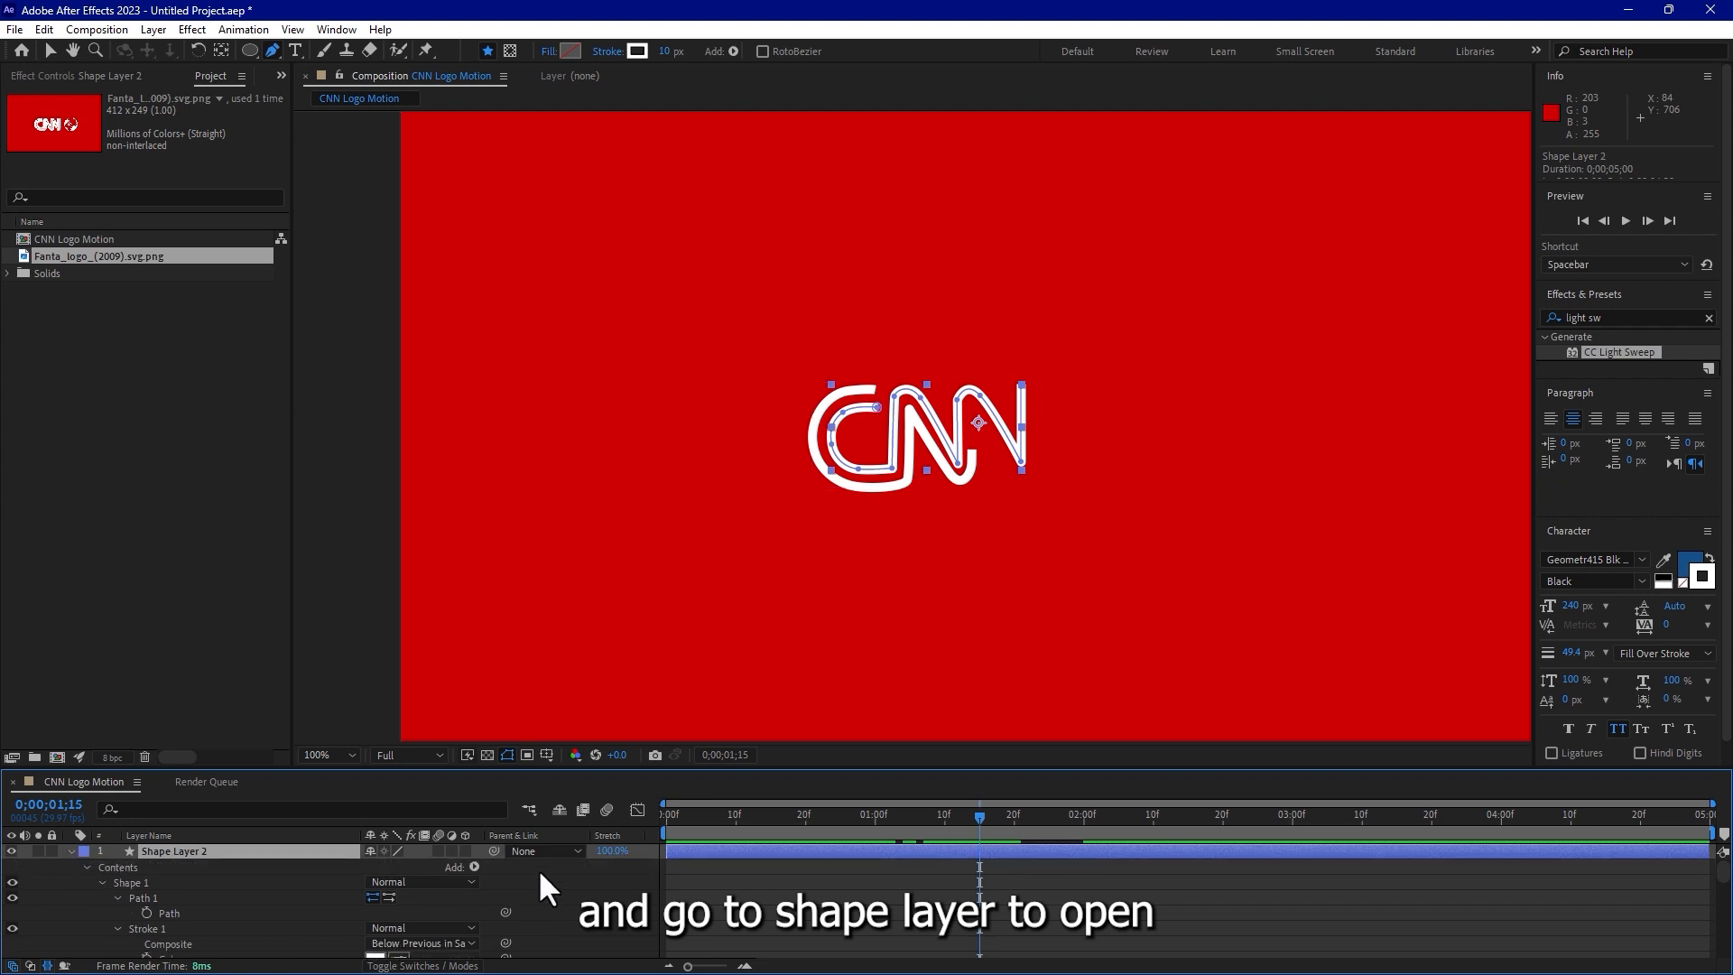
click(472, 863)
click(581, 767)
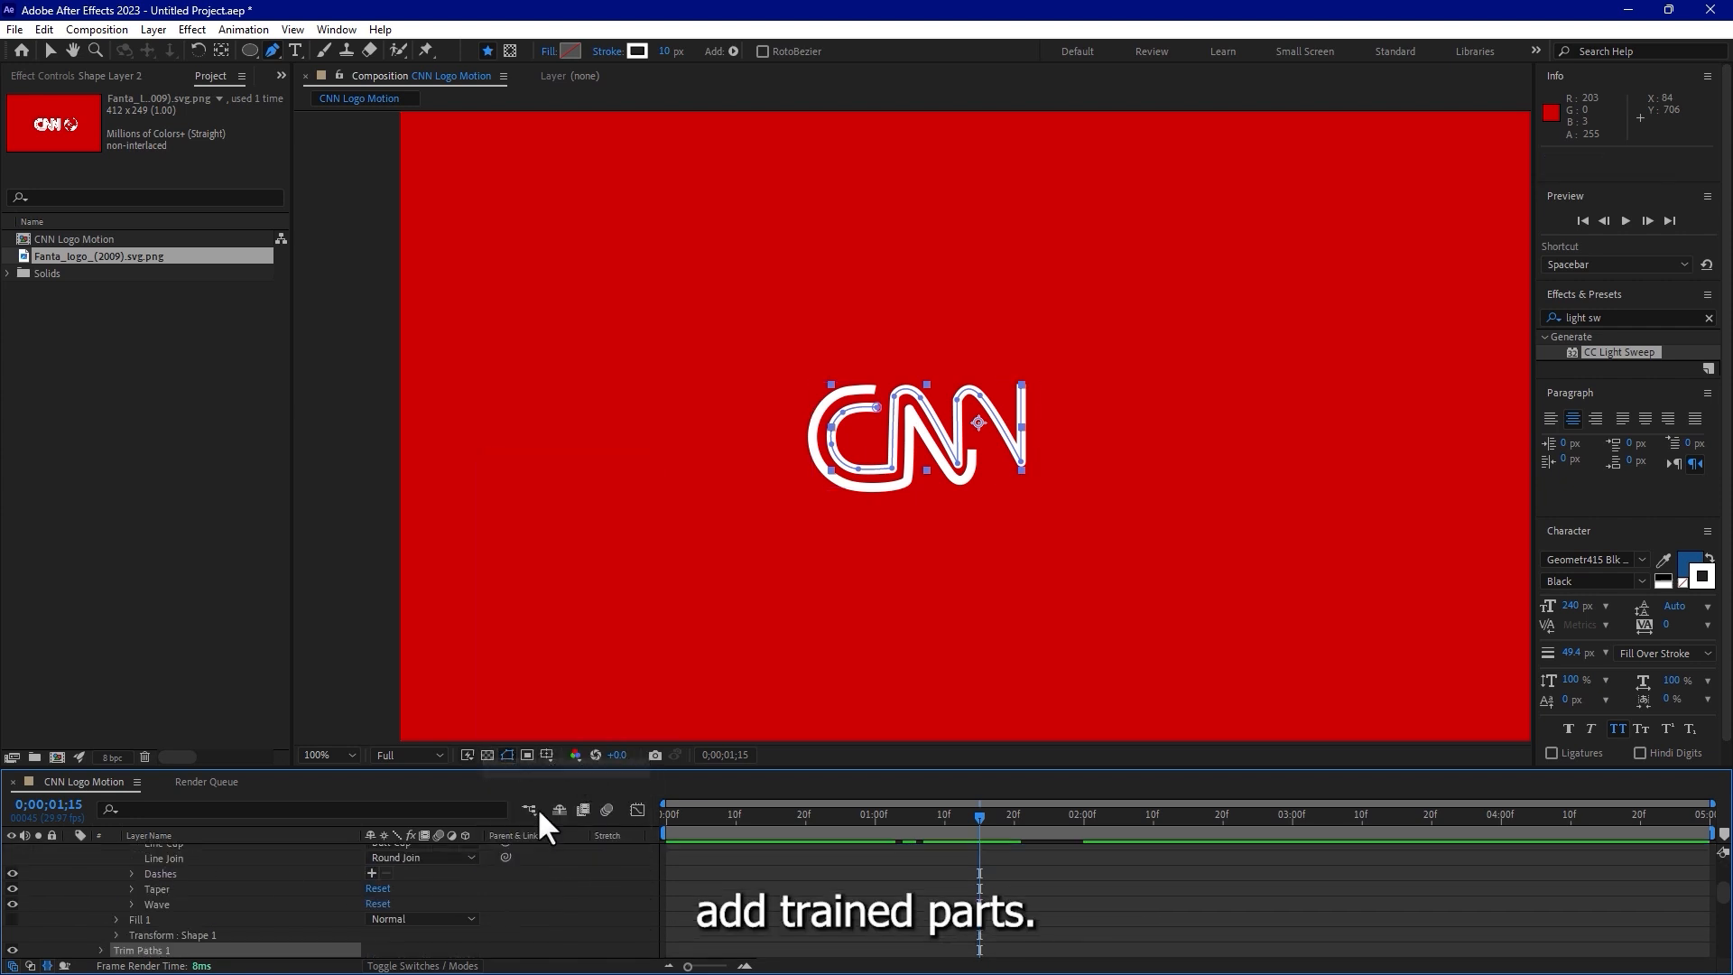
scroll(166, 925, down, 2)
click(152, 888)
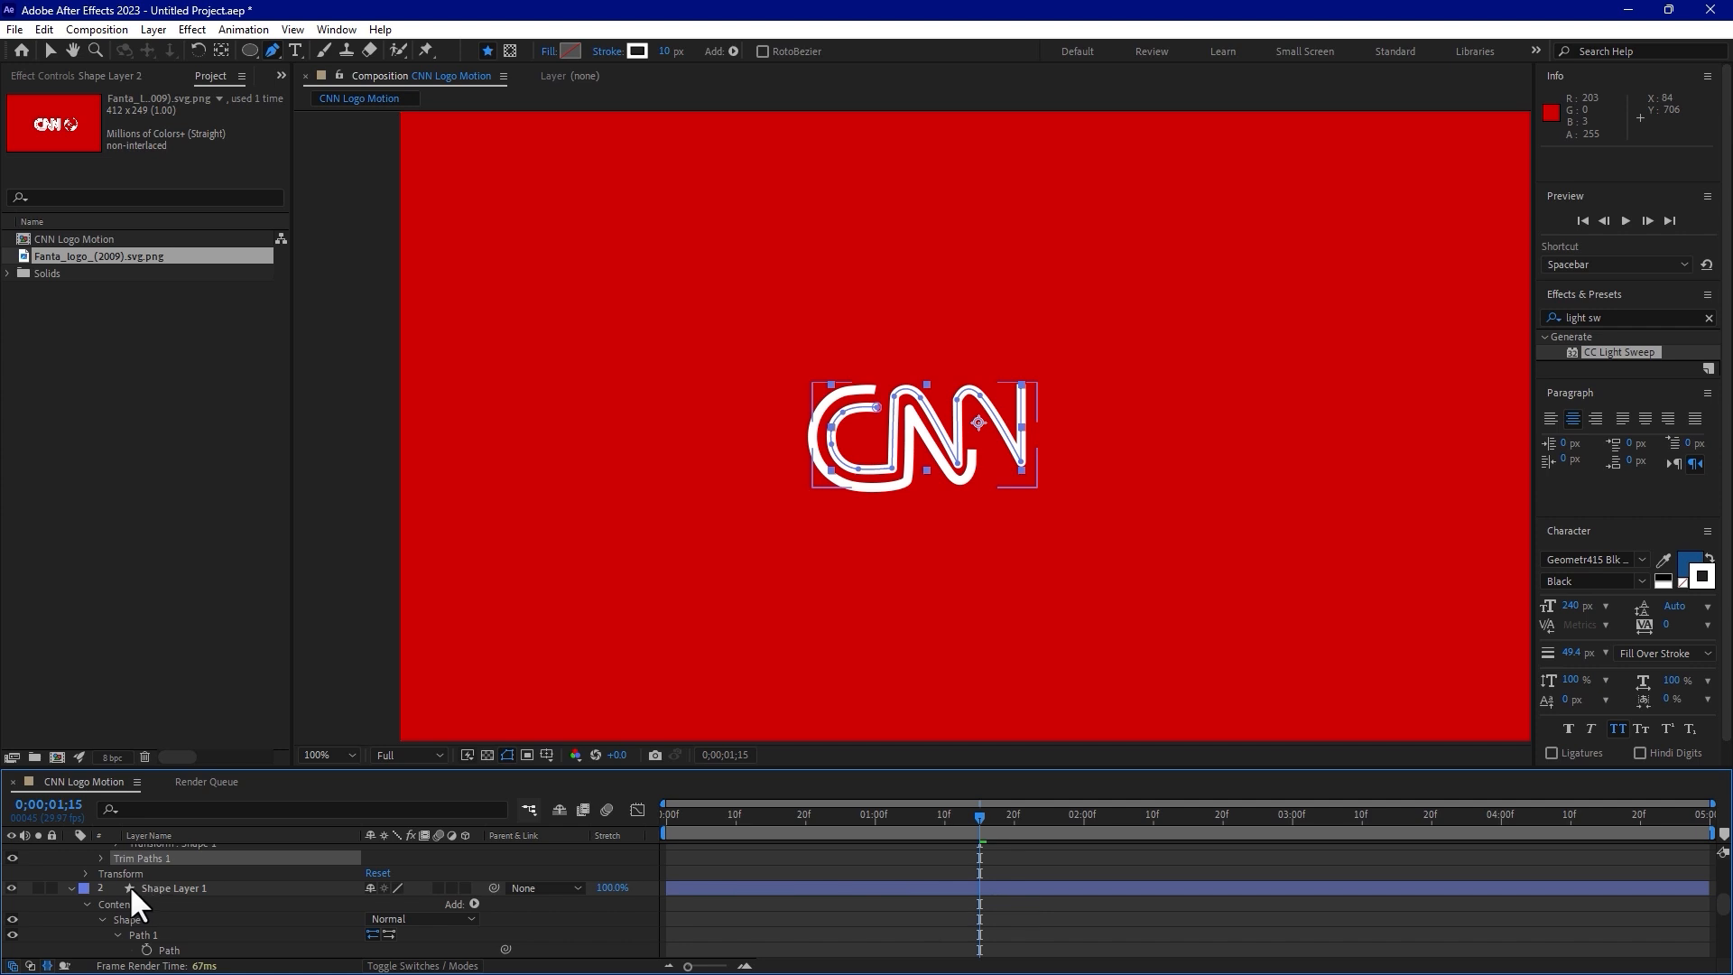
scroll(124, 898, up, 2)
click(100, 905)
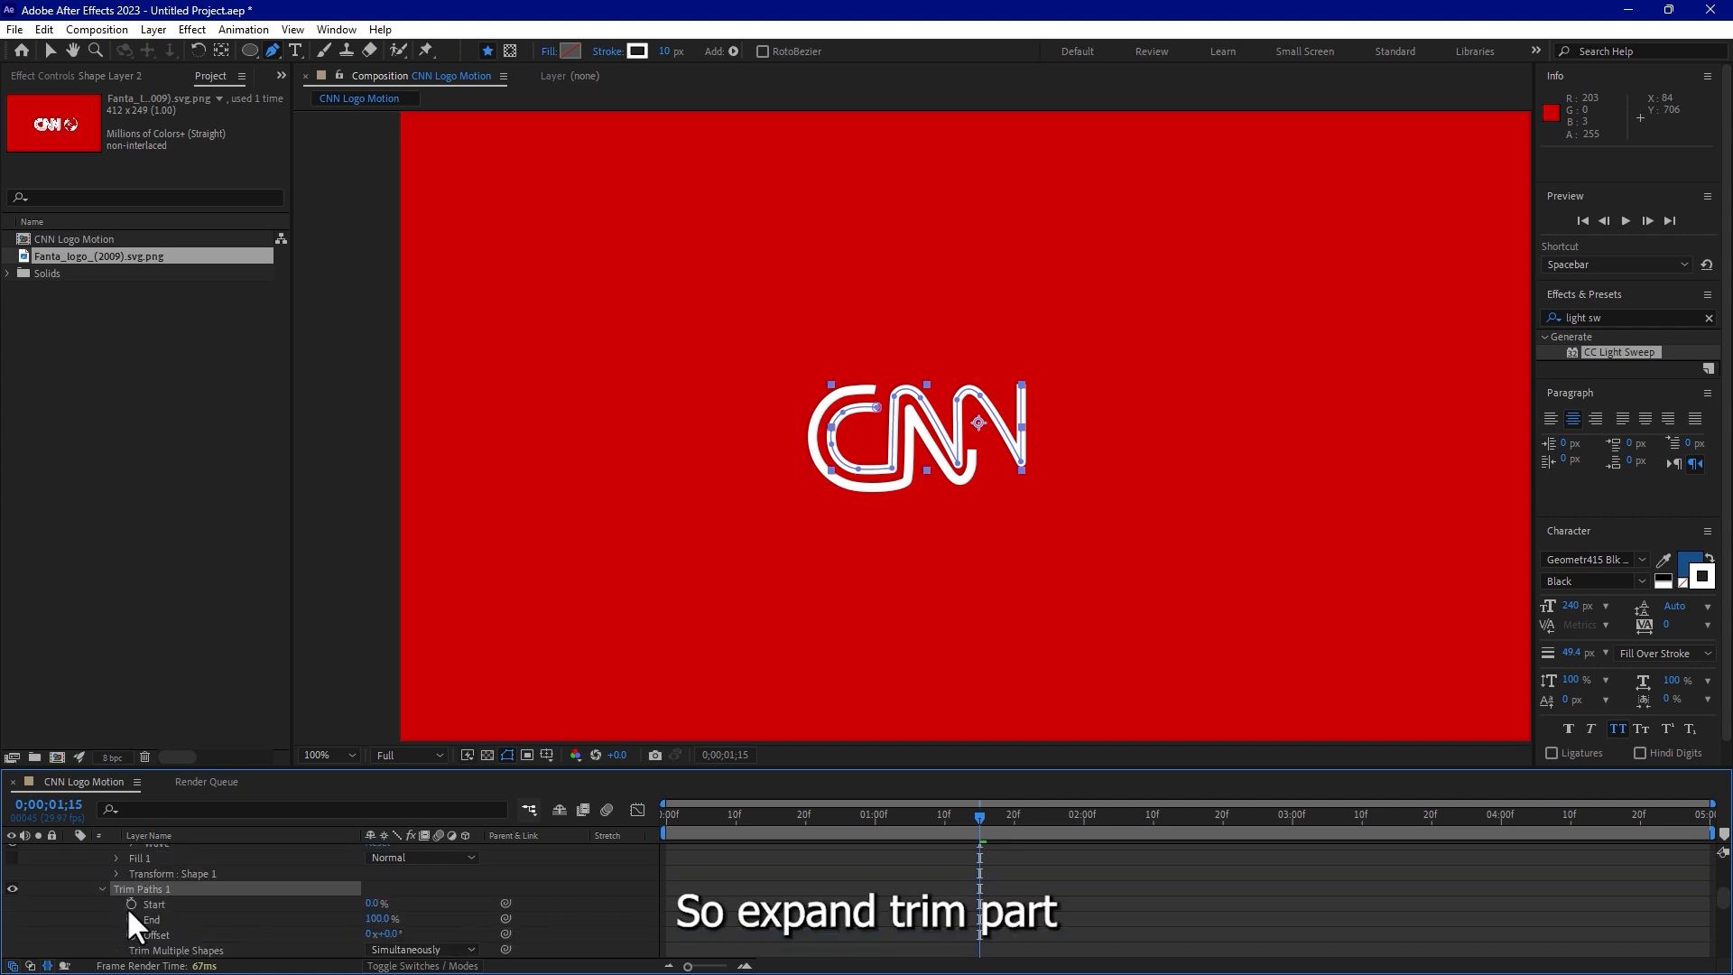
Keyframe Shape Layer 2's Trim Paths End from 0% at 0;00;01;15 to 100% at 0;00;02;15, with Easy Ease on the last keyframe.
drag(376, 903, 278, 930)
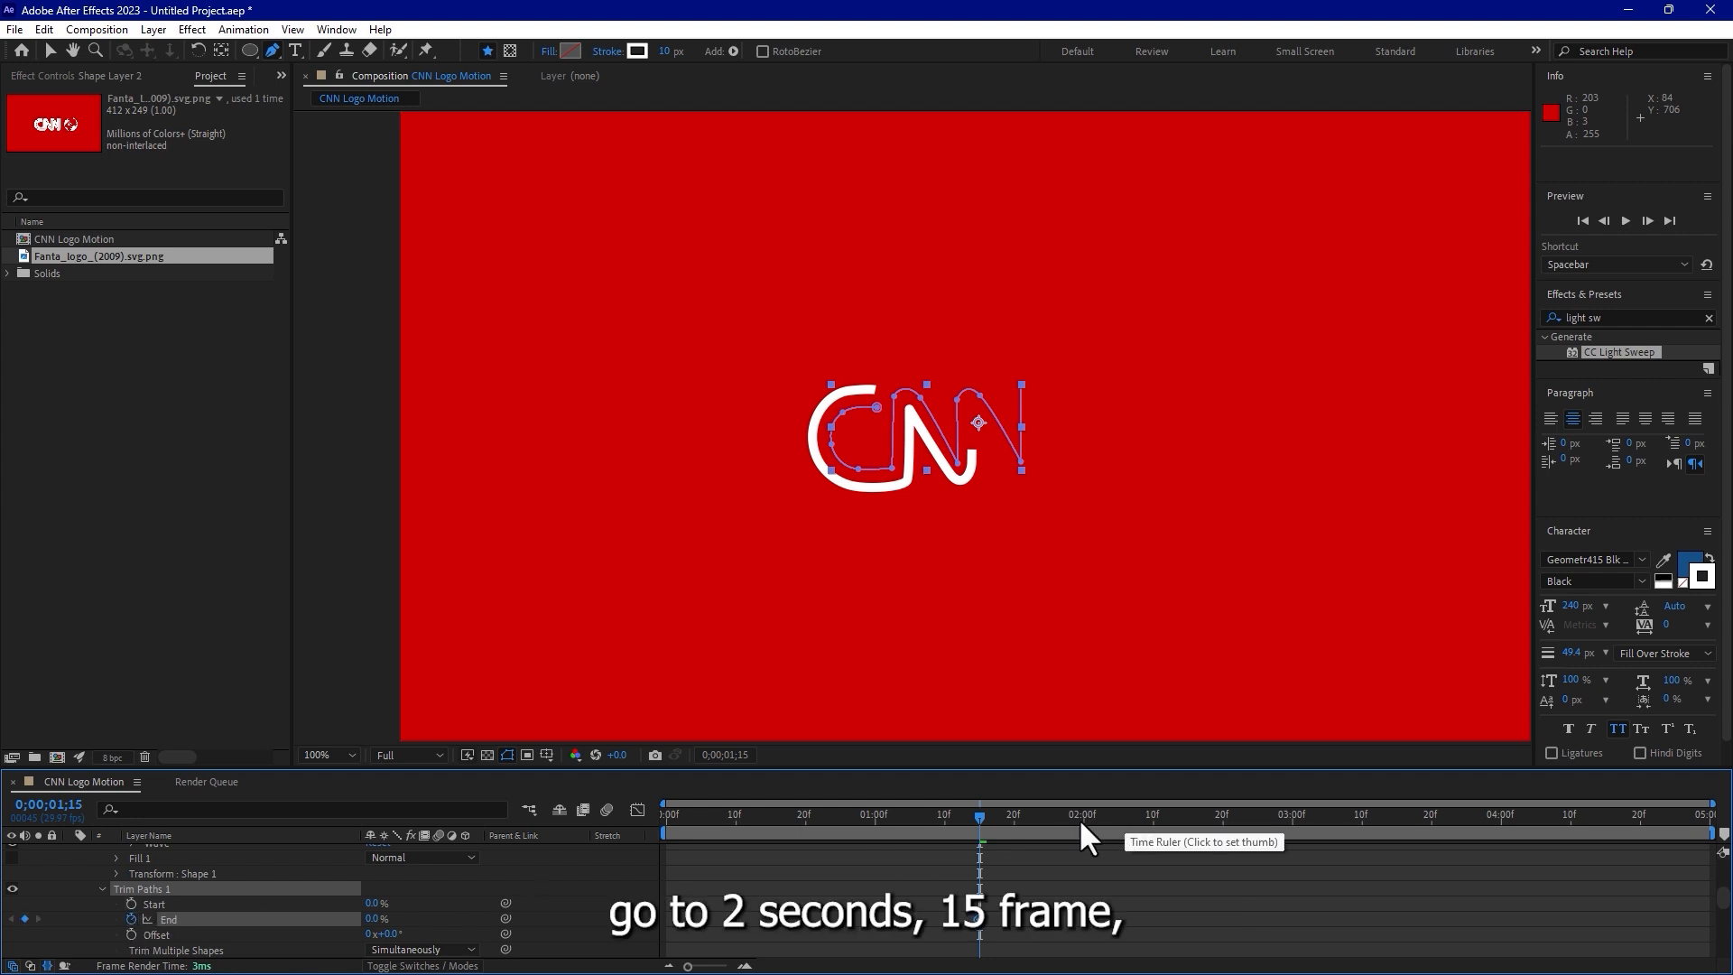
click(1188, 819)
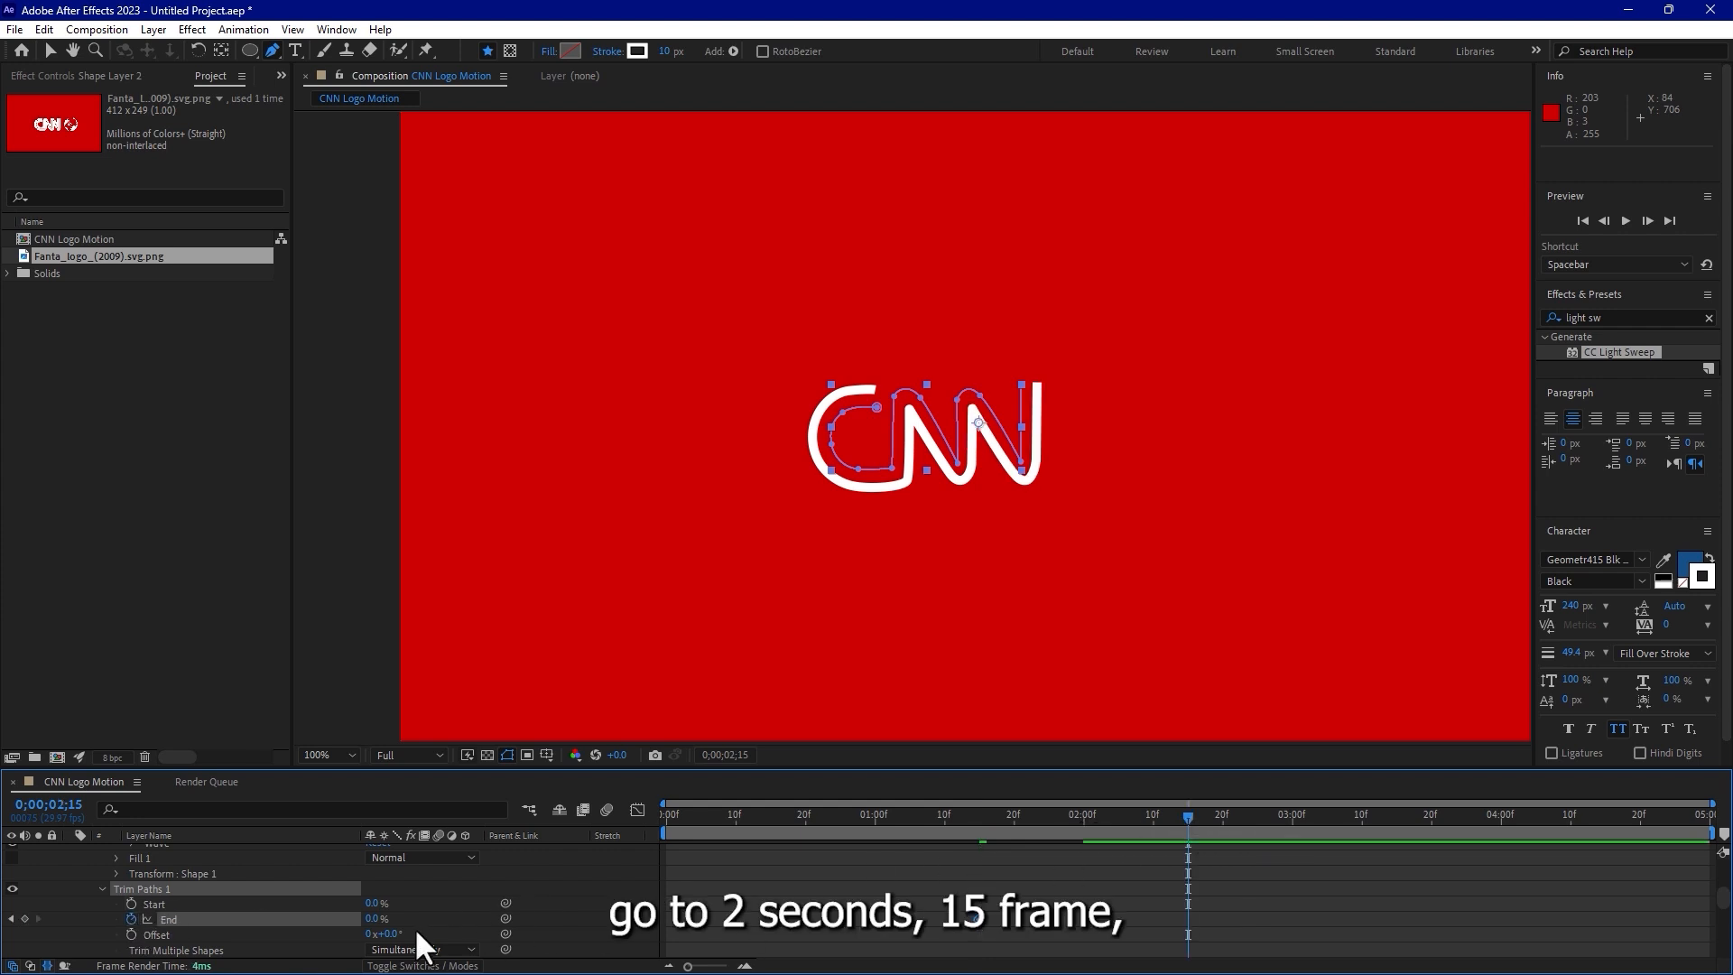
drag(372, 919, 487, 906)
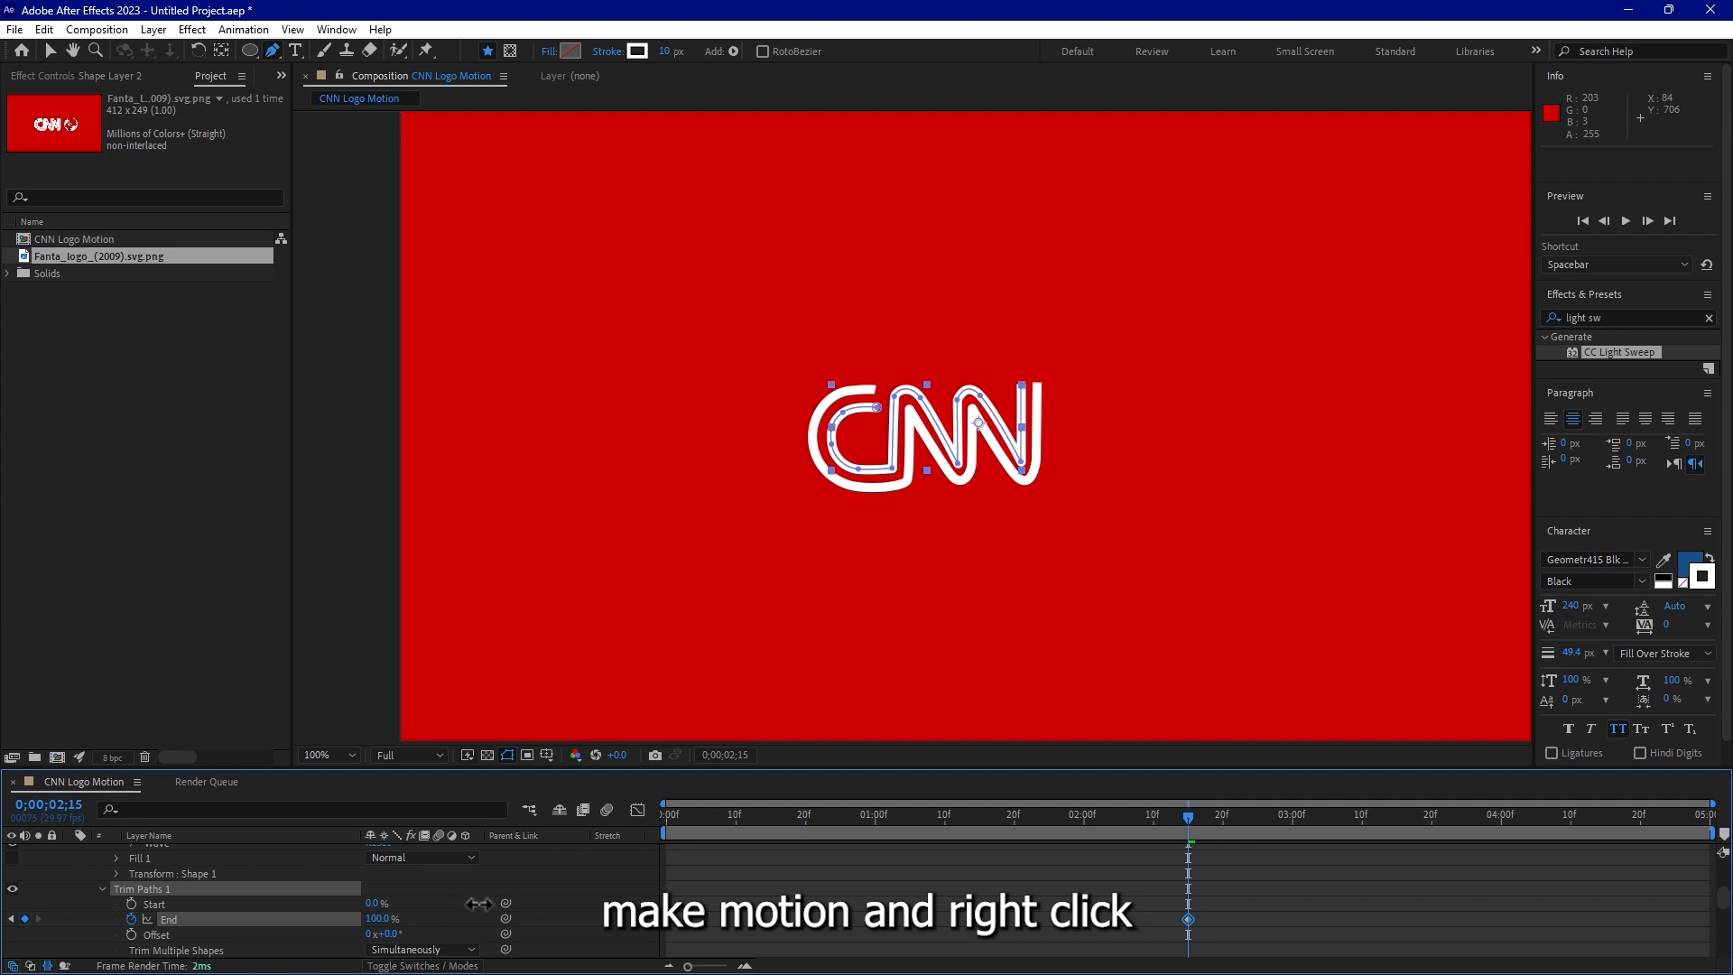
right_click(1188, 919)
mouse_move(1211, 904)
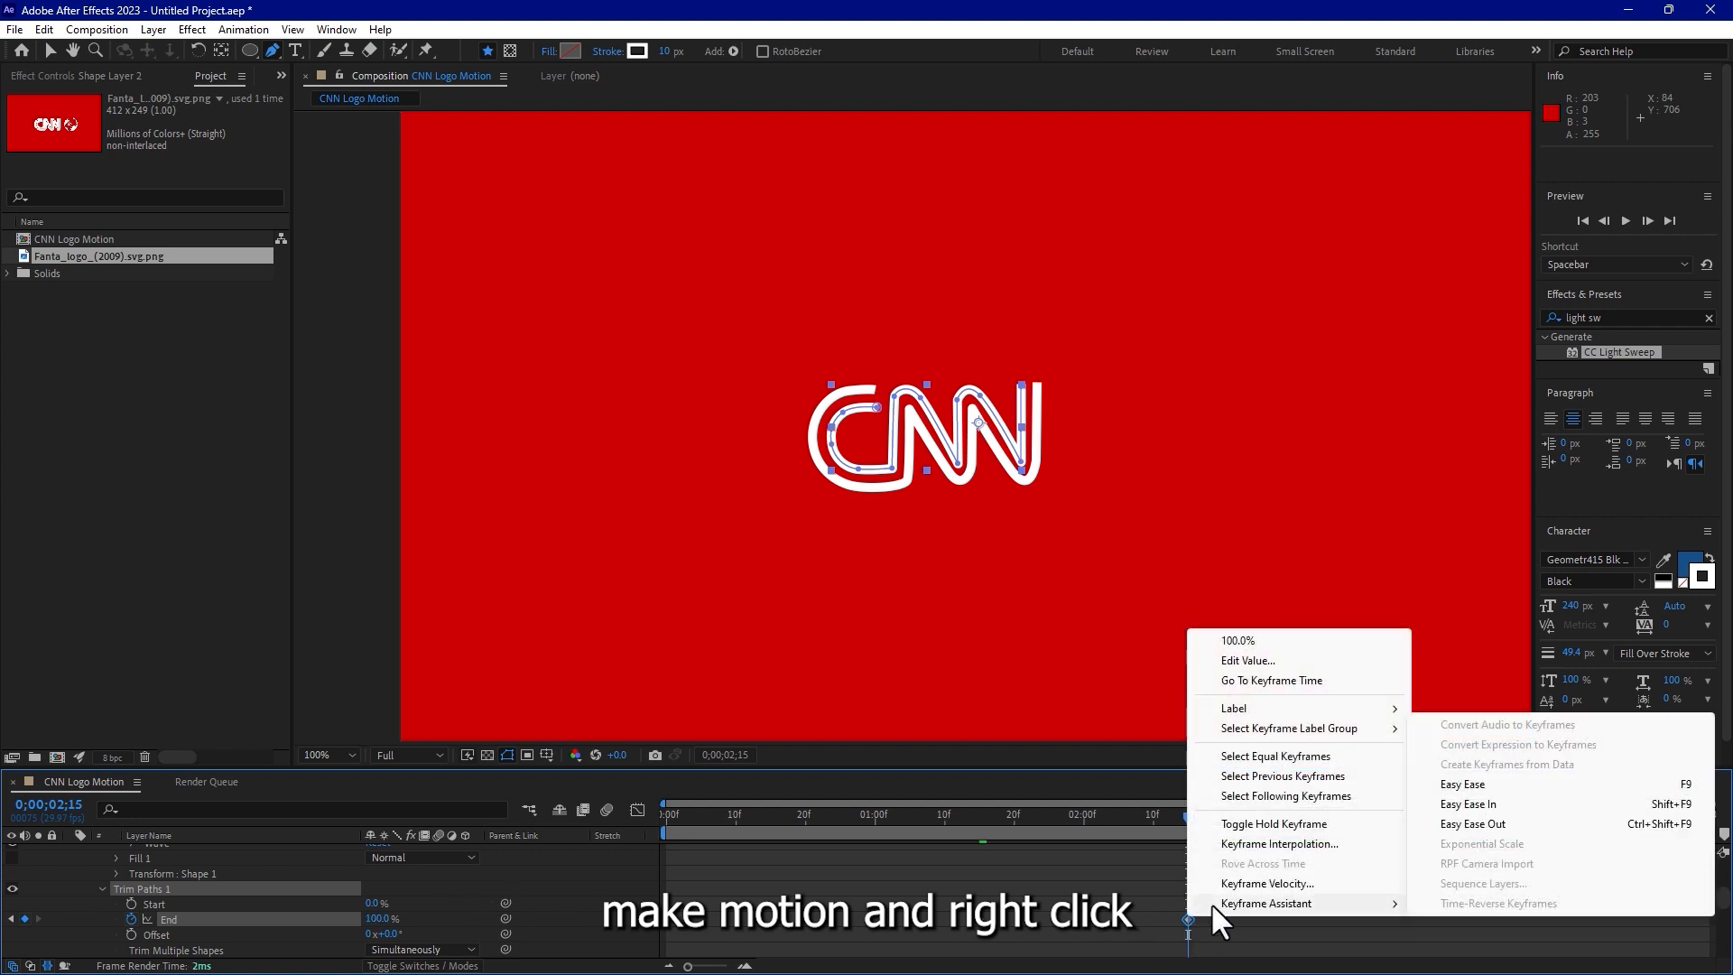
click(1433, 788)
Move both Trim Paths End keyframes of Shape Layer 2 earlier so the first sits at 0;00;01;09, and preview the reveal.
mouse_move(930, 814)
mouse_down()
mouse_move(1101, 813)
mouse_move(961, 858)
mouse_up()
scroll(1038, 876, down, 3)
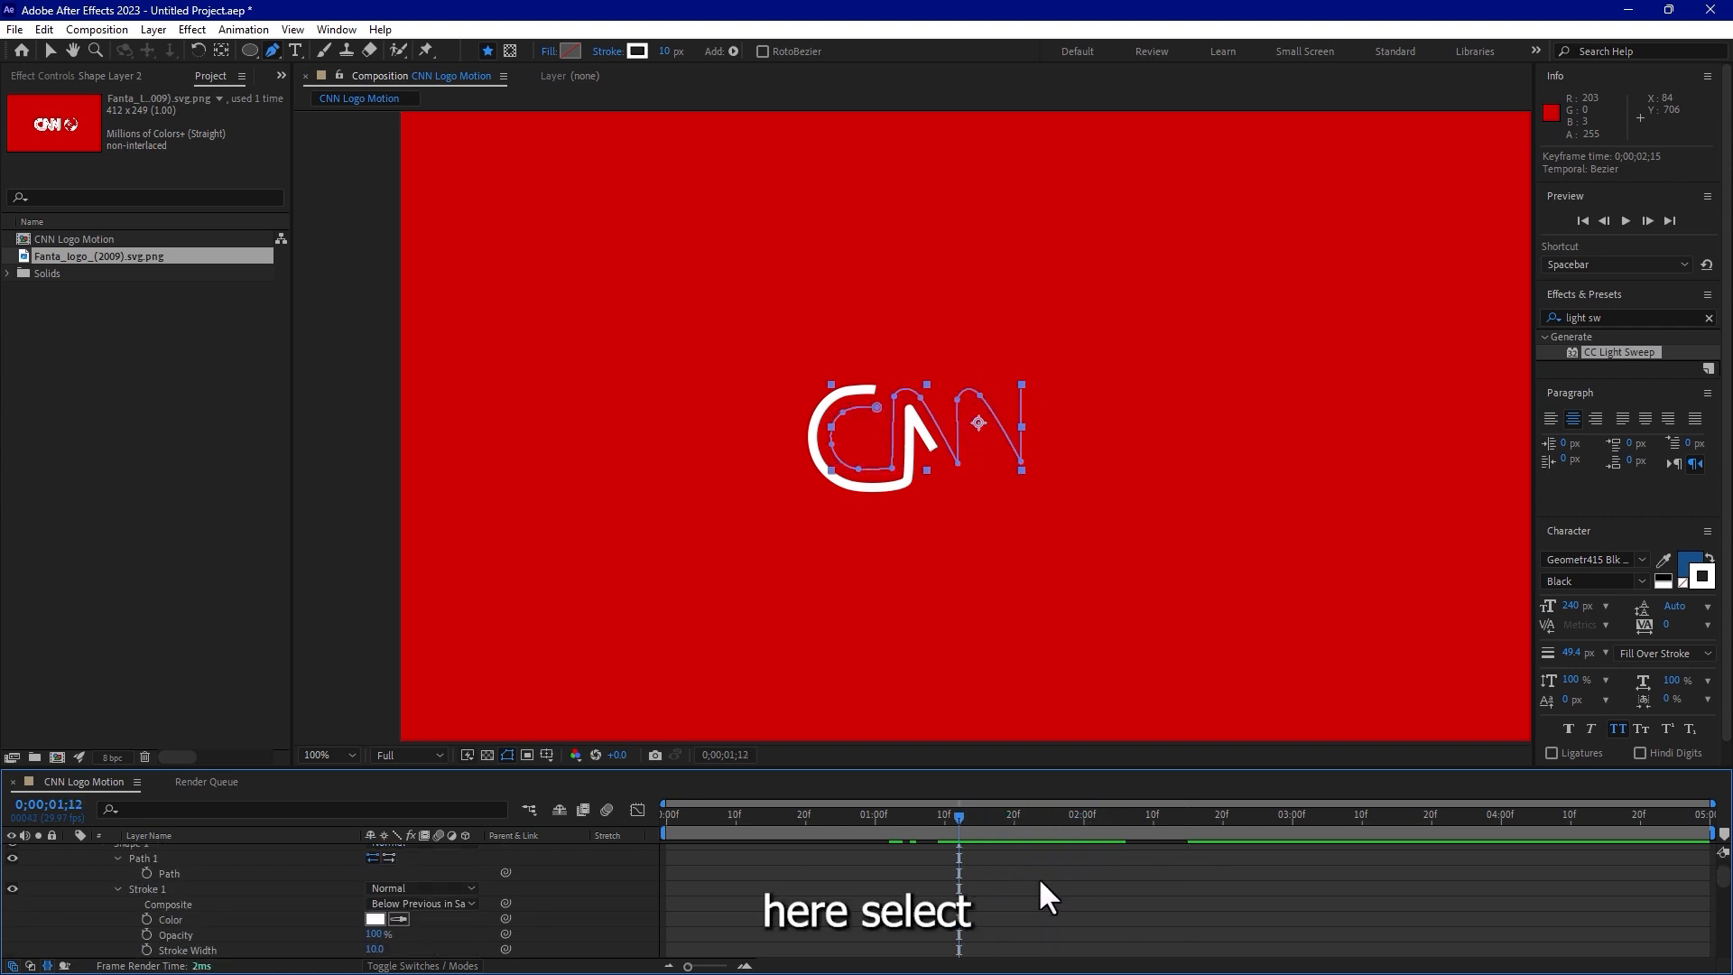
drag(1273, 897, 944, 875)
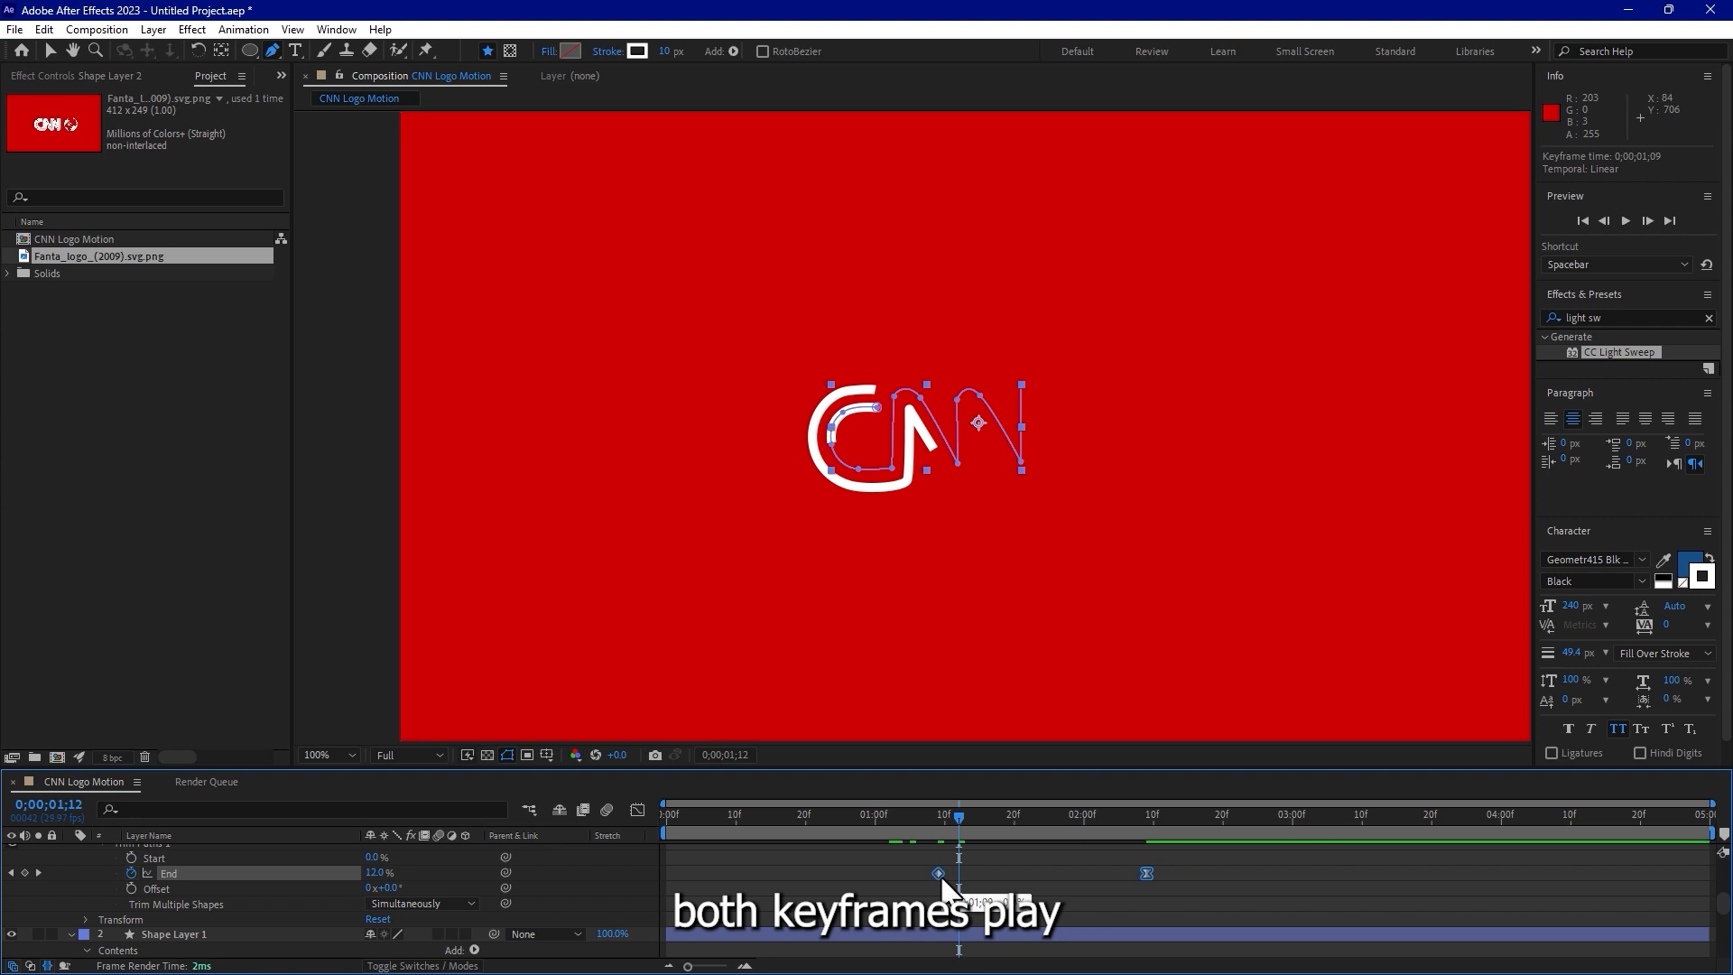
drag(913, 815, 1153, 813)
Collapse the properties of Shape Layer 2 and Shape Layer 1 and deselect all layers.
scroll(1021, 894, up, 5)
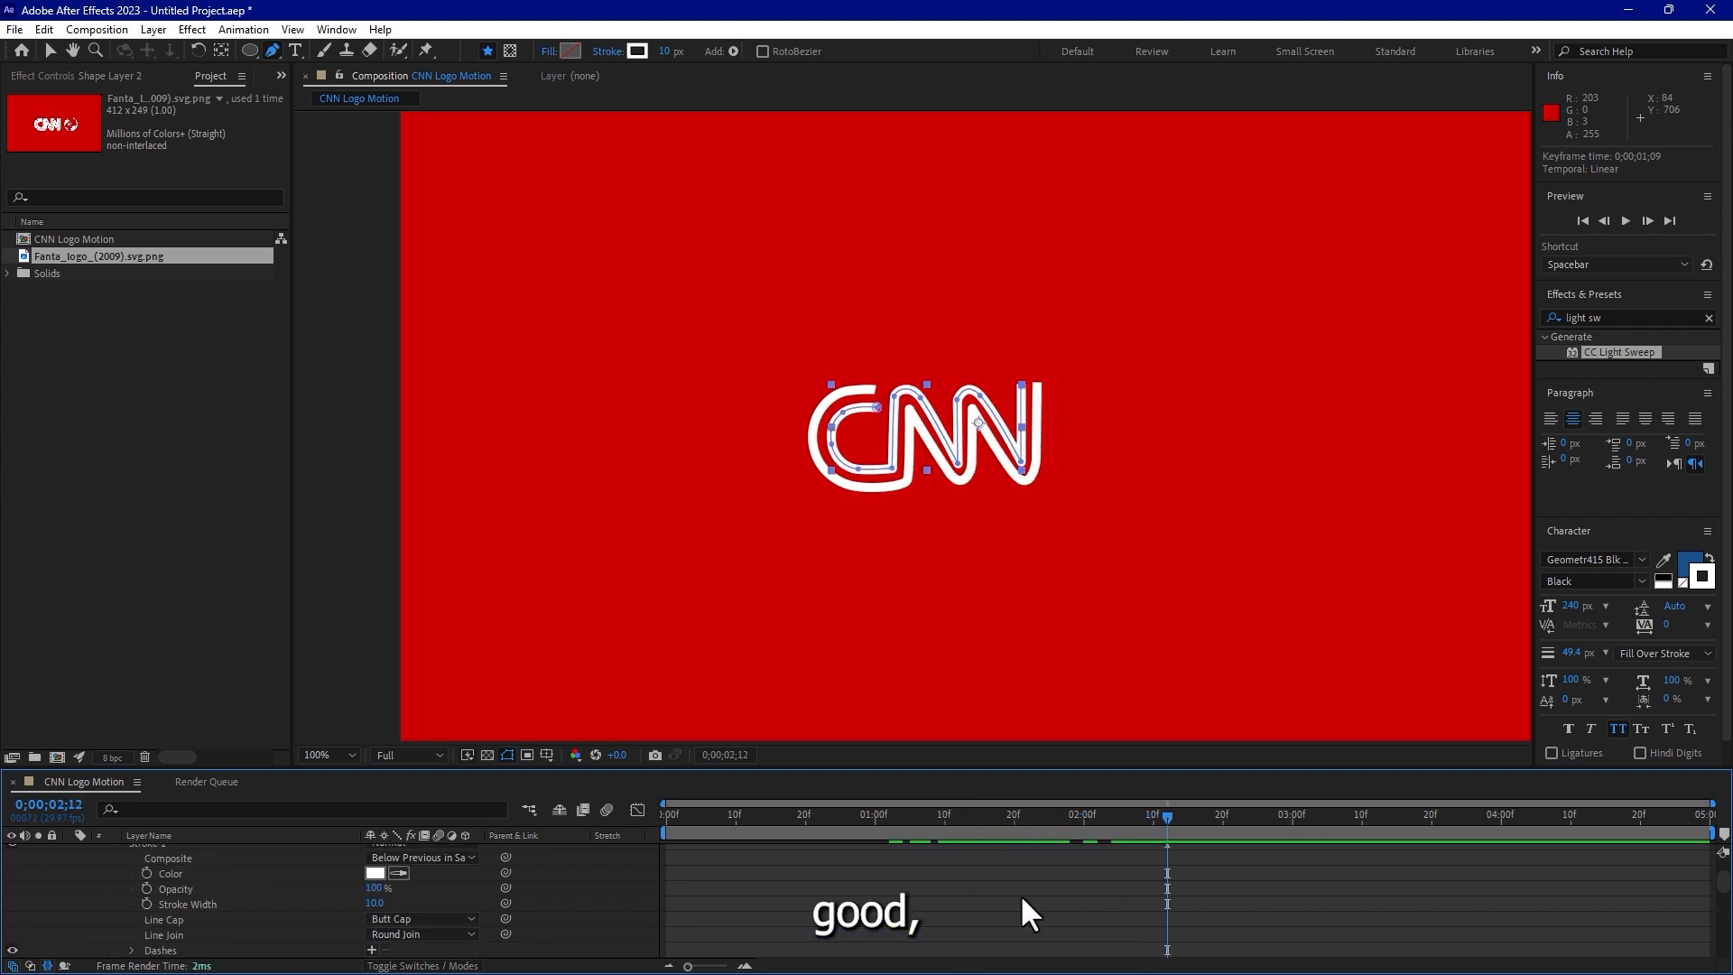
click(68, 851)
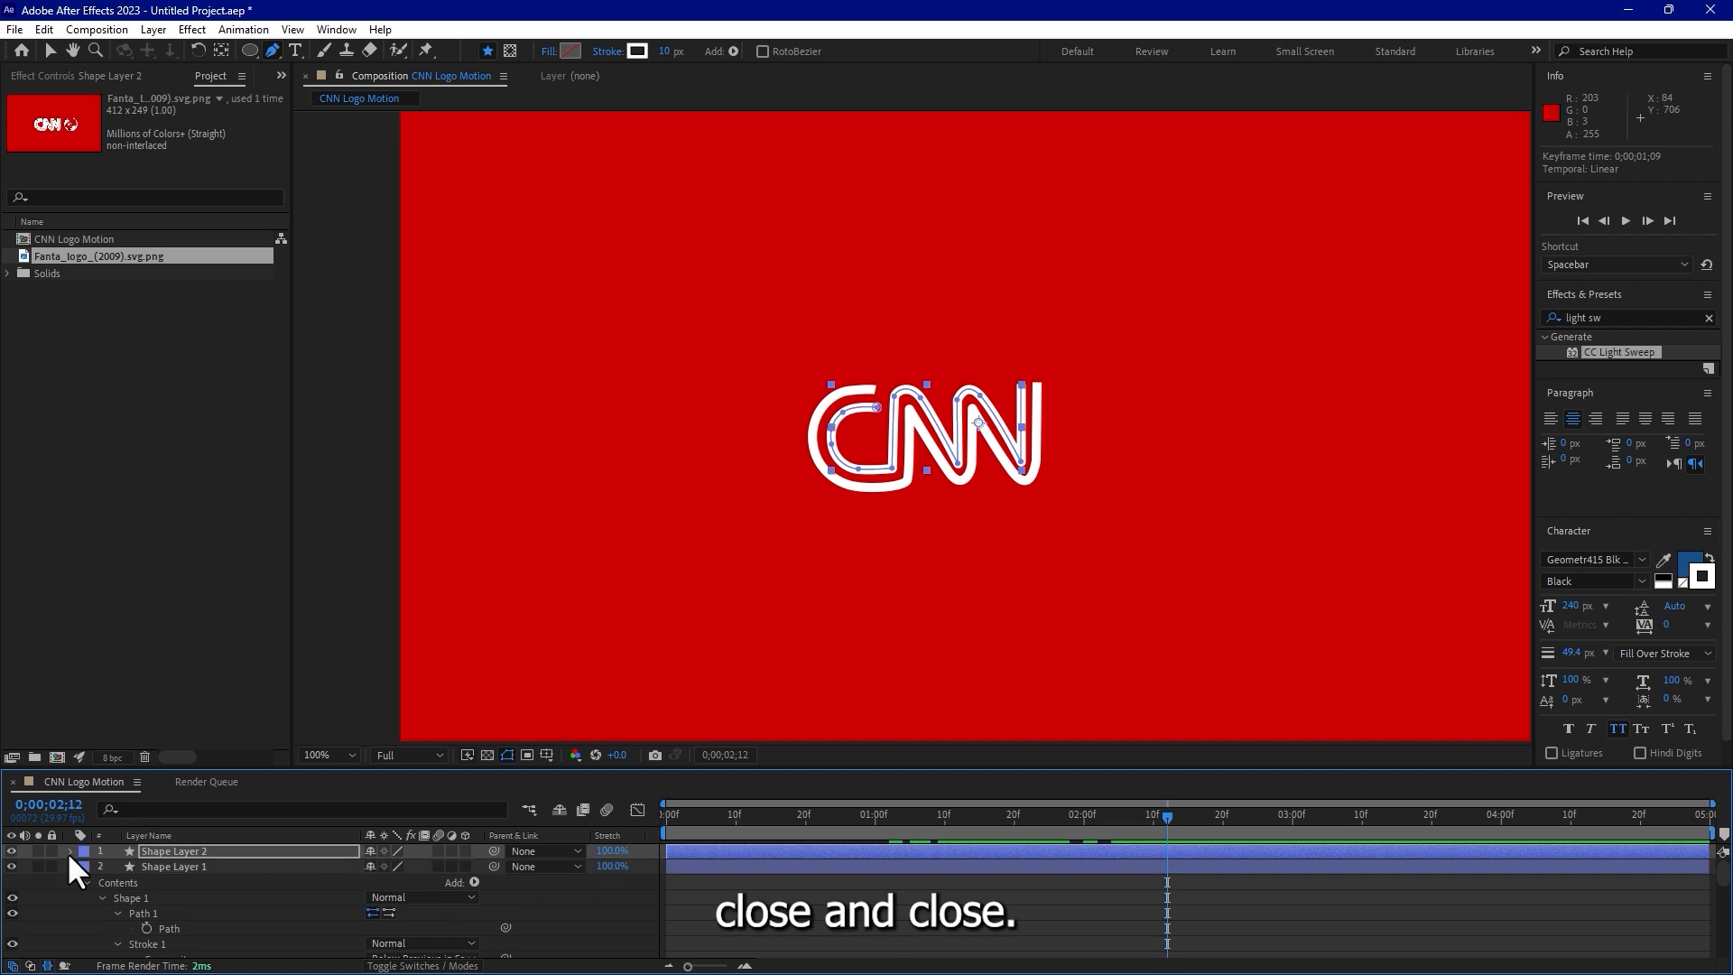
click(71, 865)
click(69, 881)
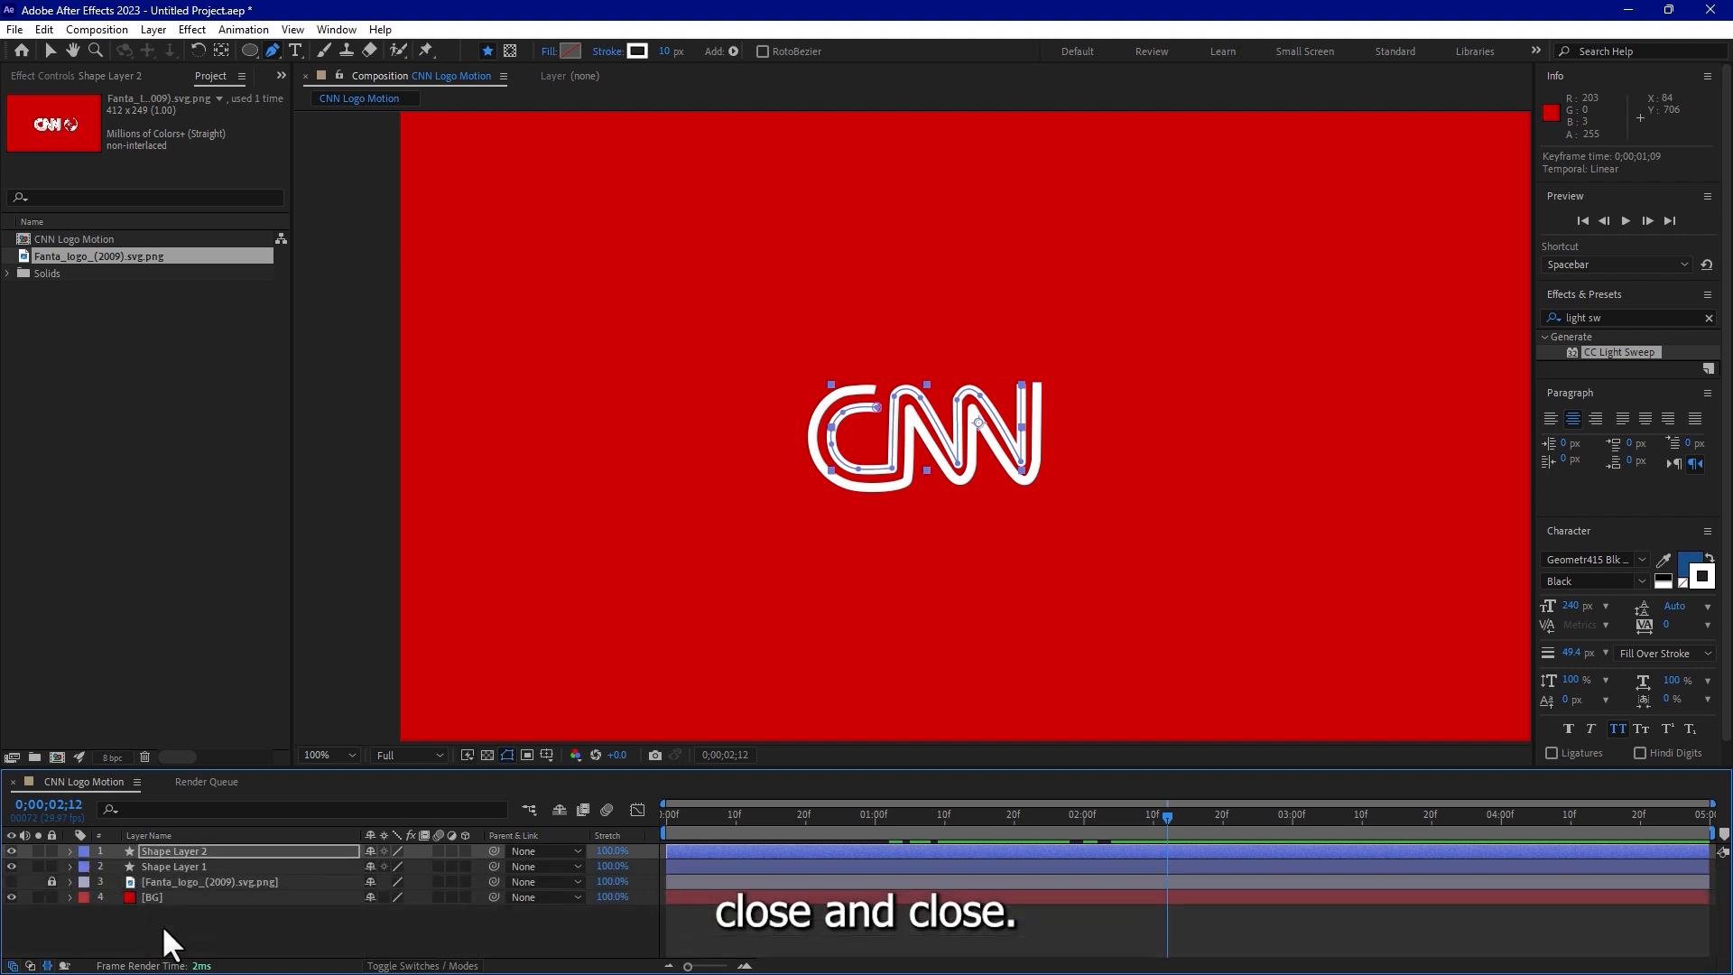
click(231, 924)
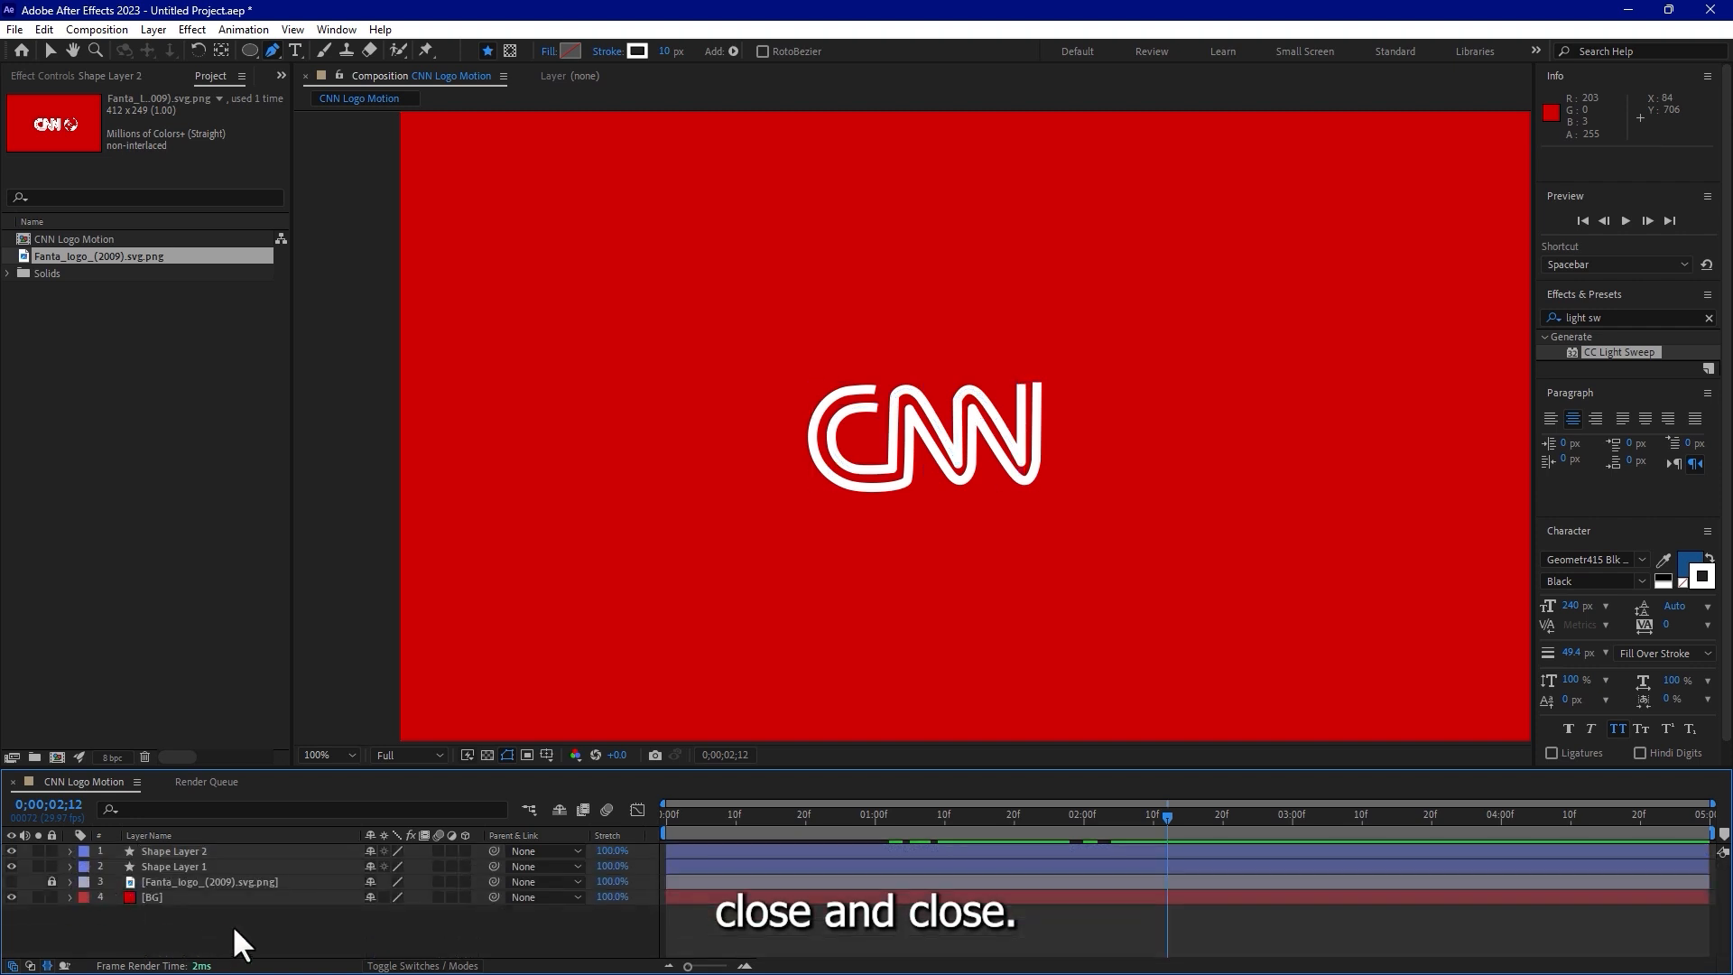
Make the Fanta_logo_(2009).svg.png layer visible and view it in solo to examine the globe emblem.
click(35, 896)
key(comma)
key(comma)
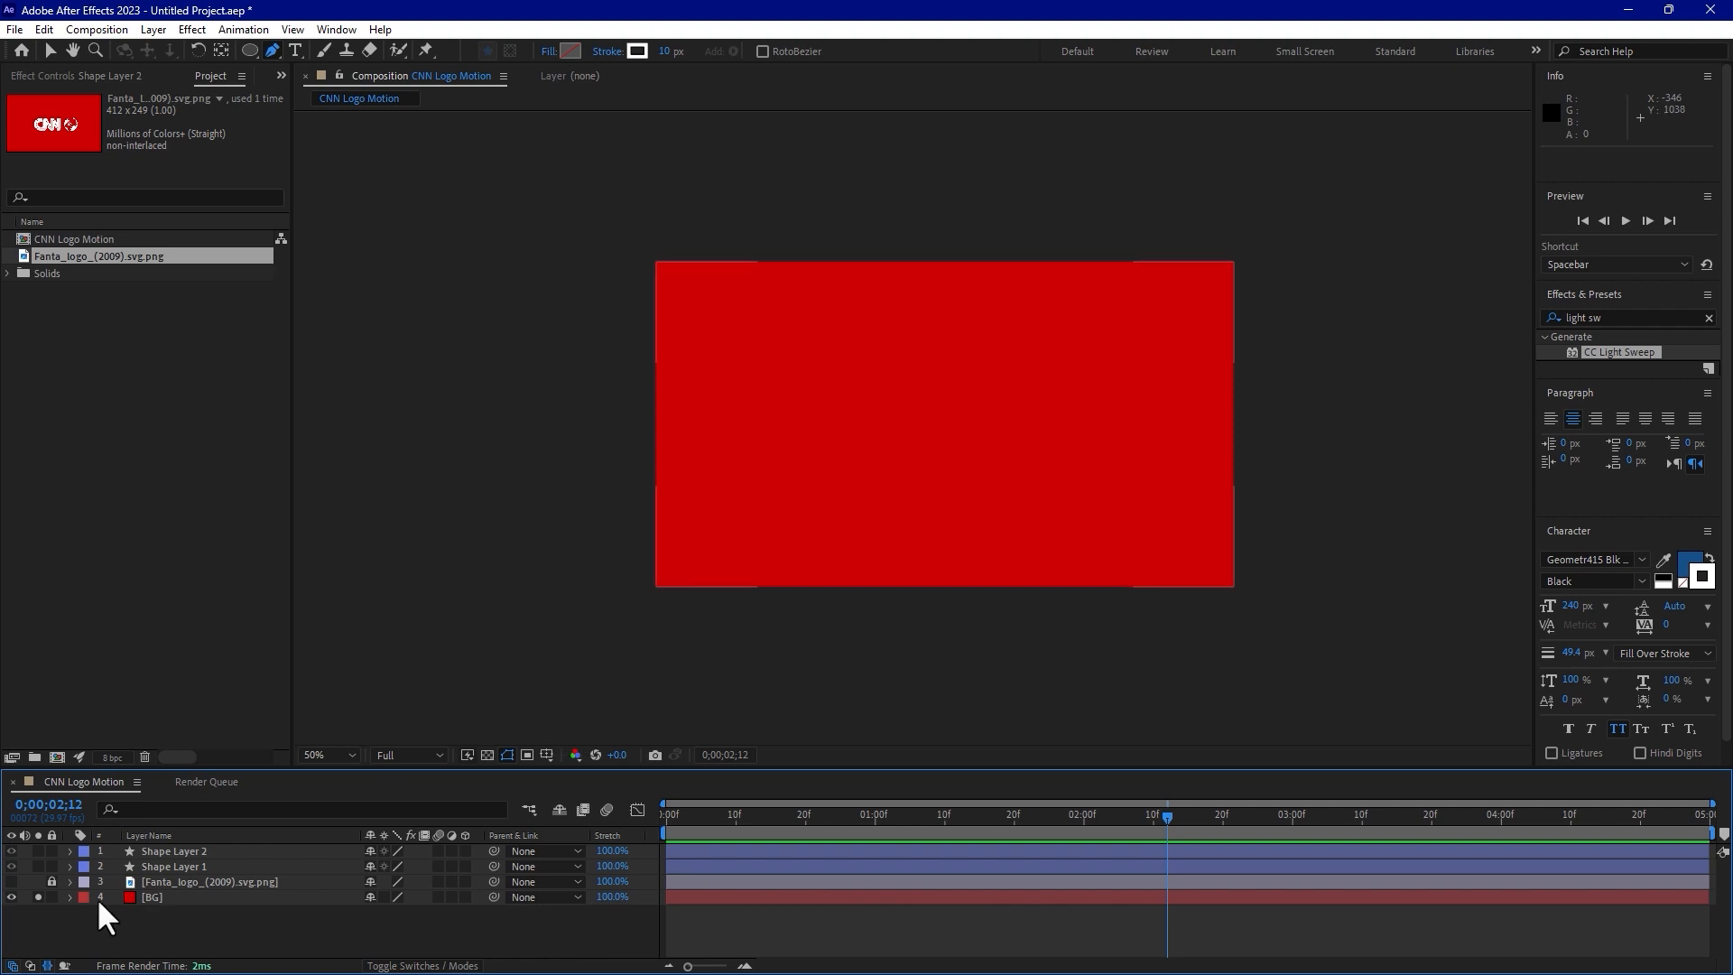
click(38, 896)
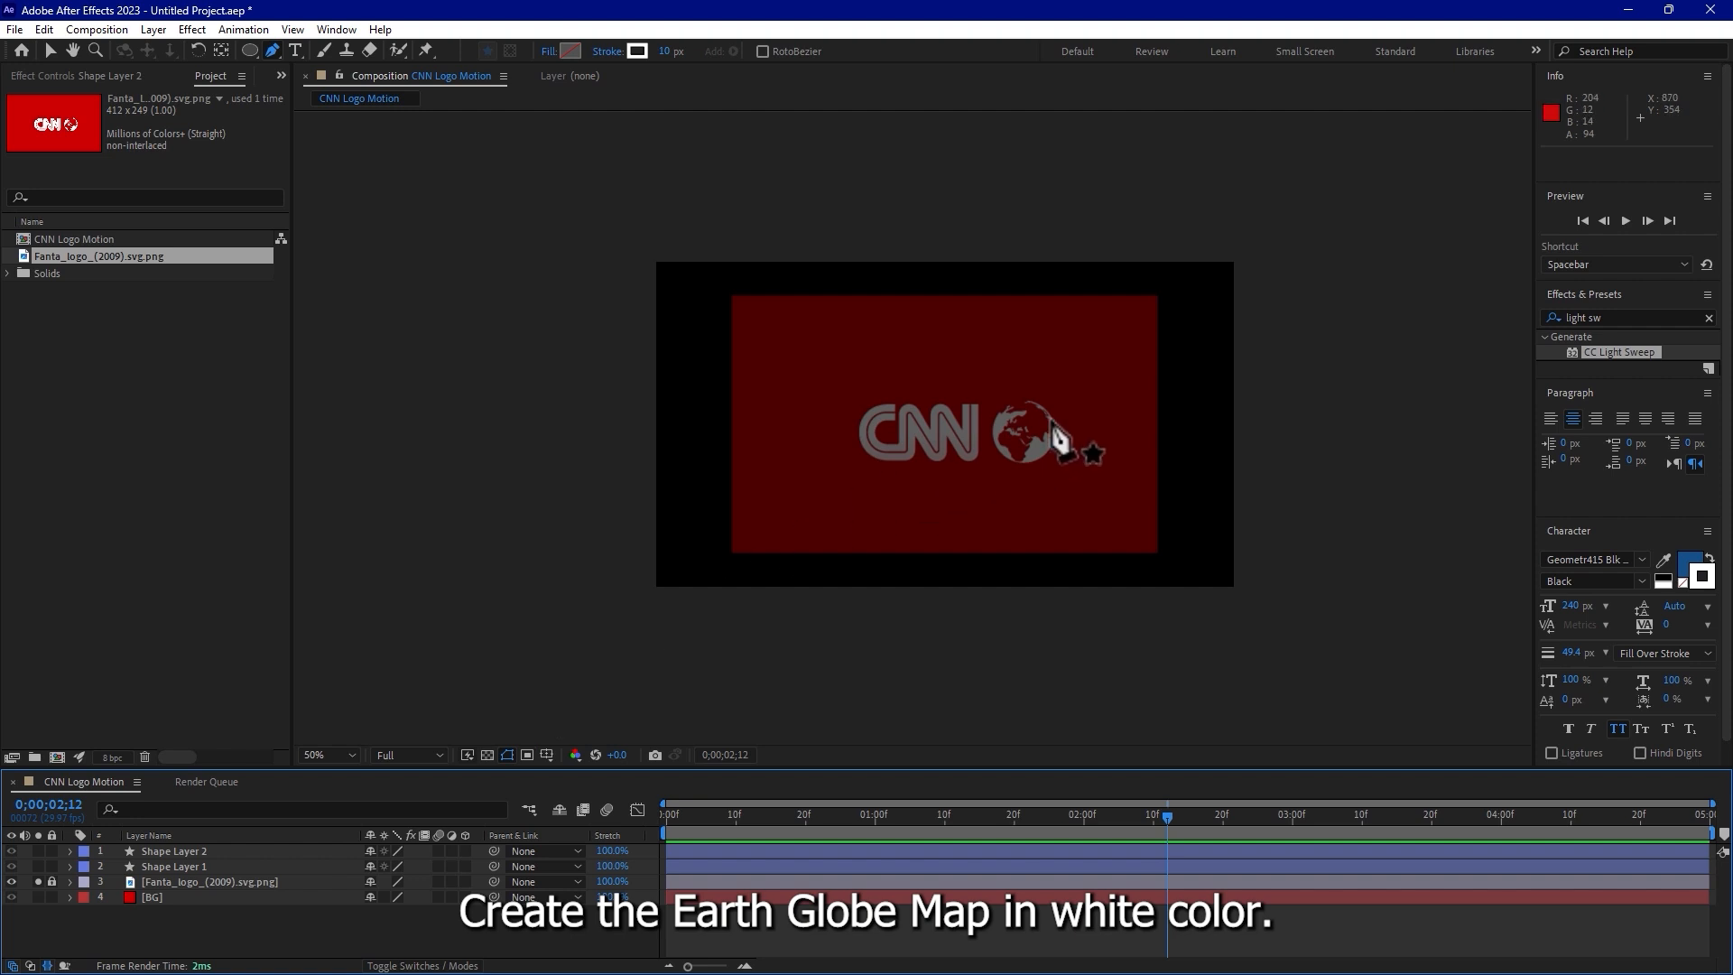
click(37, 882)
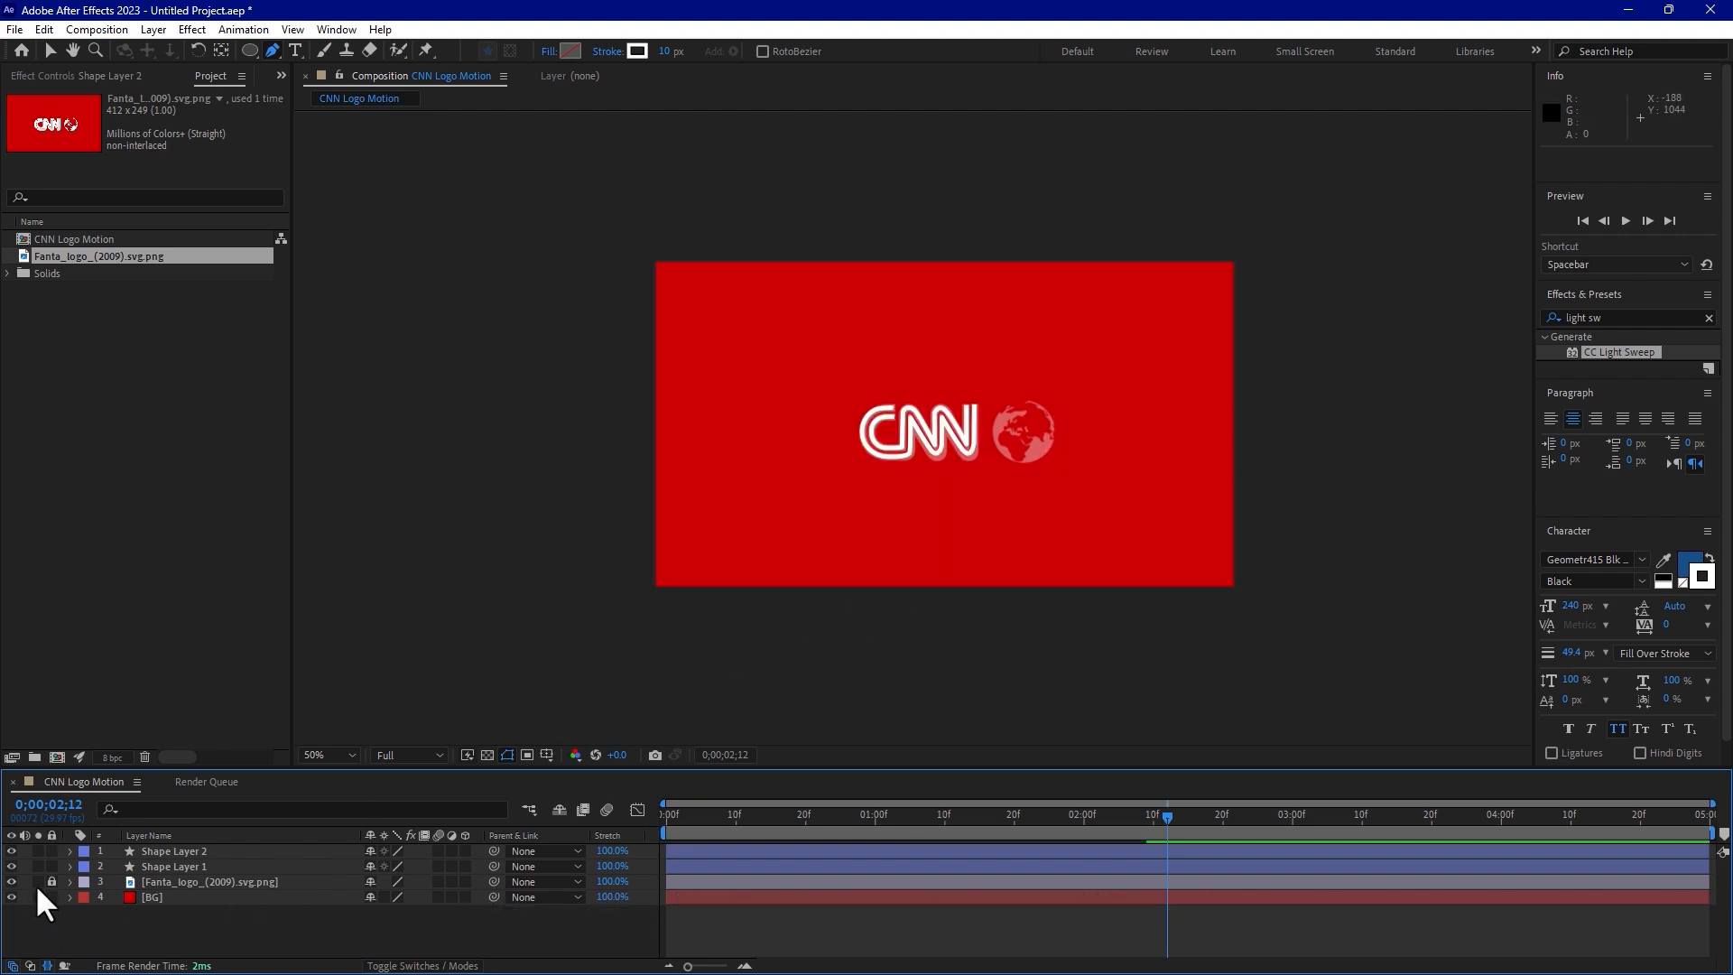
Import silhouette-of-a-world-map-vector-20465002.jpg from the Disktop Files folder on the Archive (F:) drive.
double_click(180, 556)
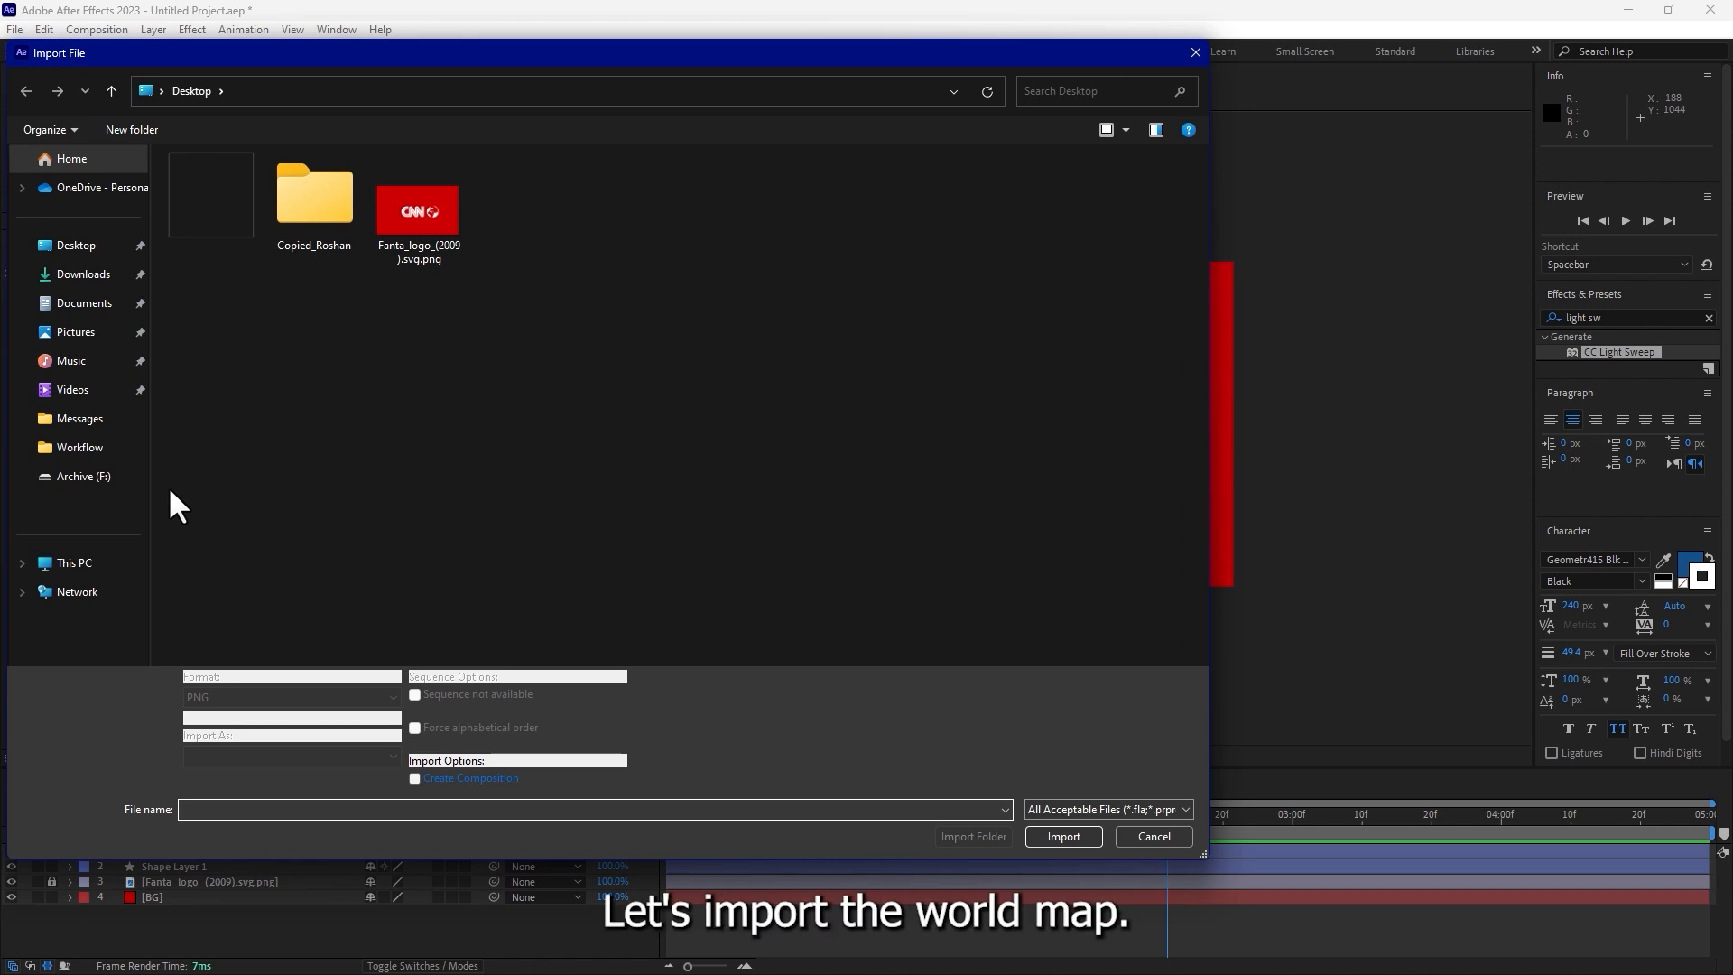
click(73, 563)
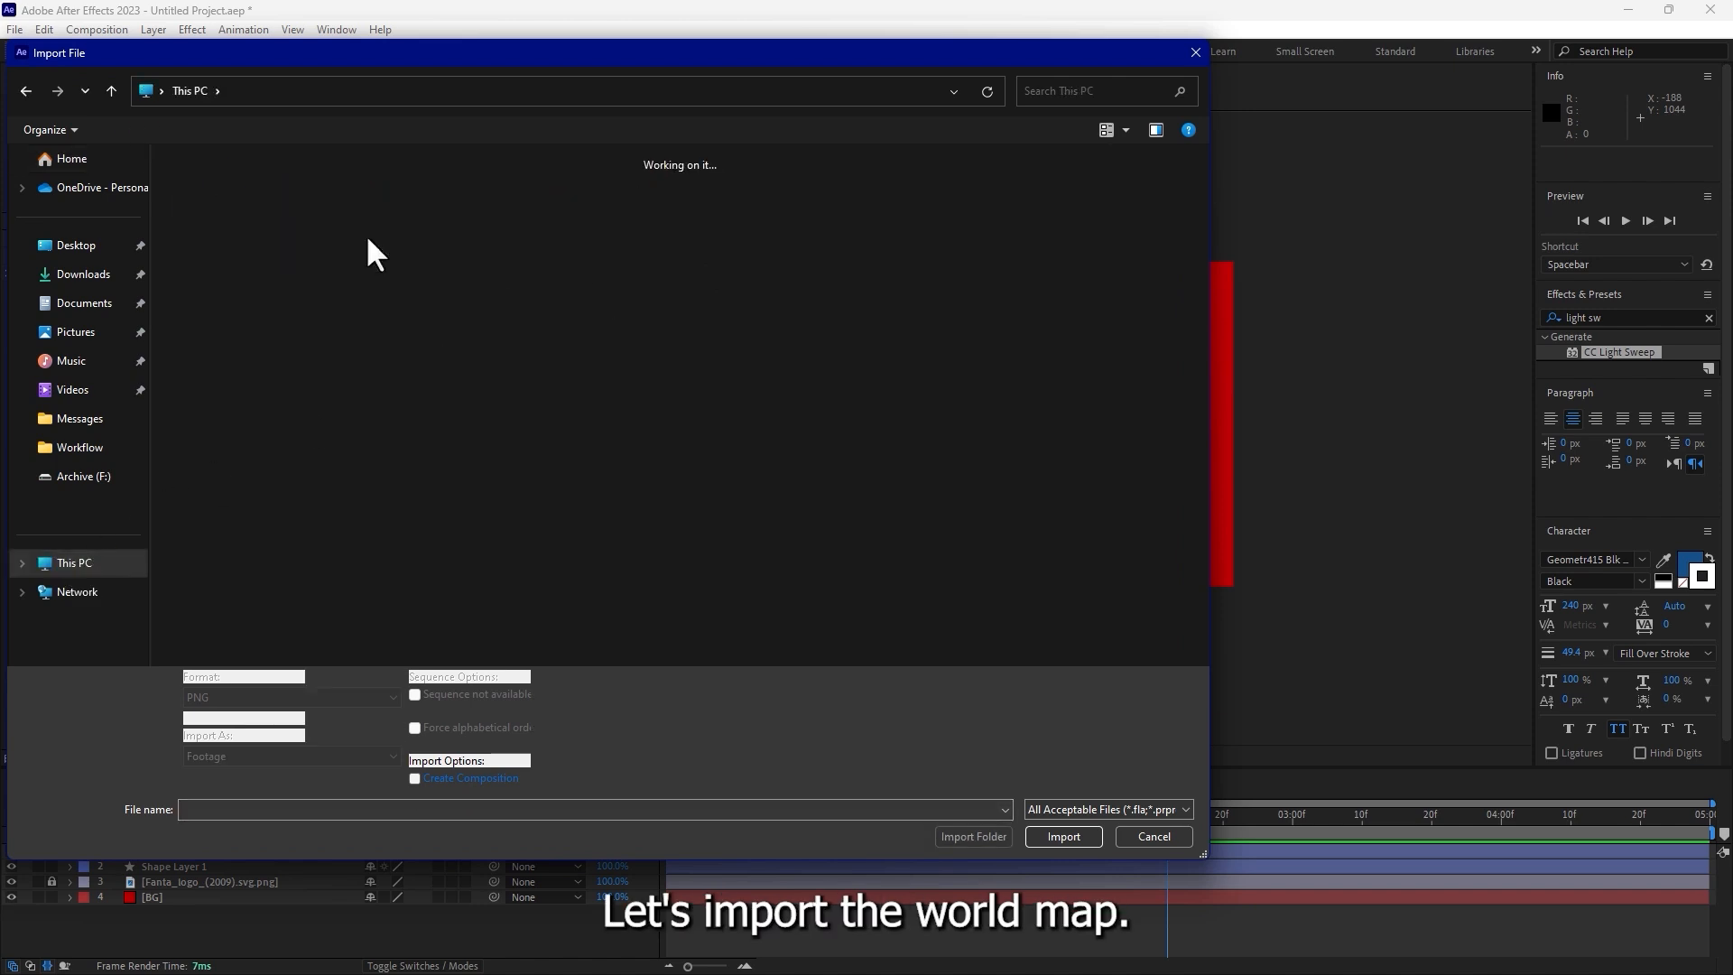
scroll(789, 459, down, 7)
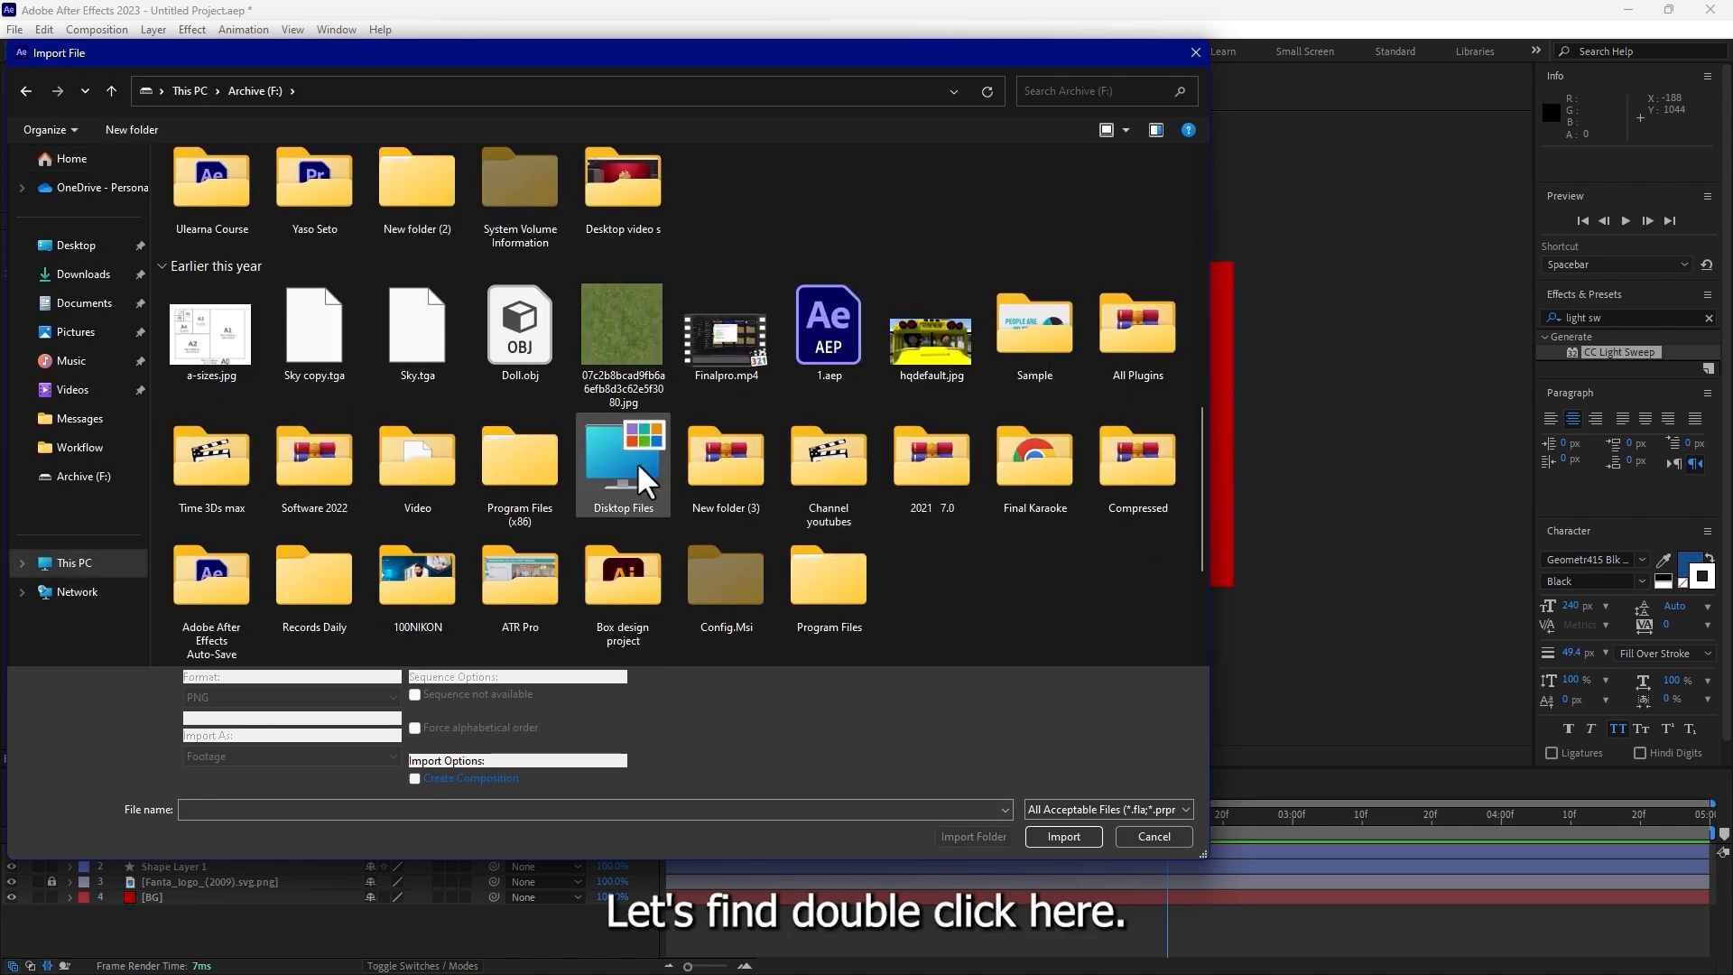
double_click(642, 480)
scroll(641, 474, down, 5)
scroll(648, 483, down, 3)
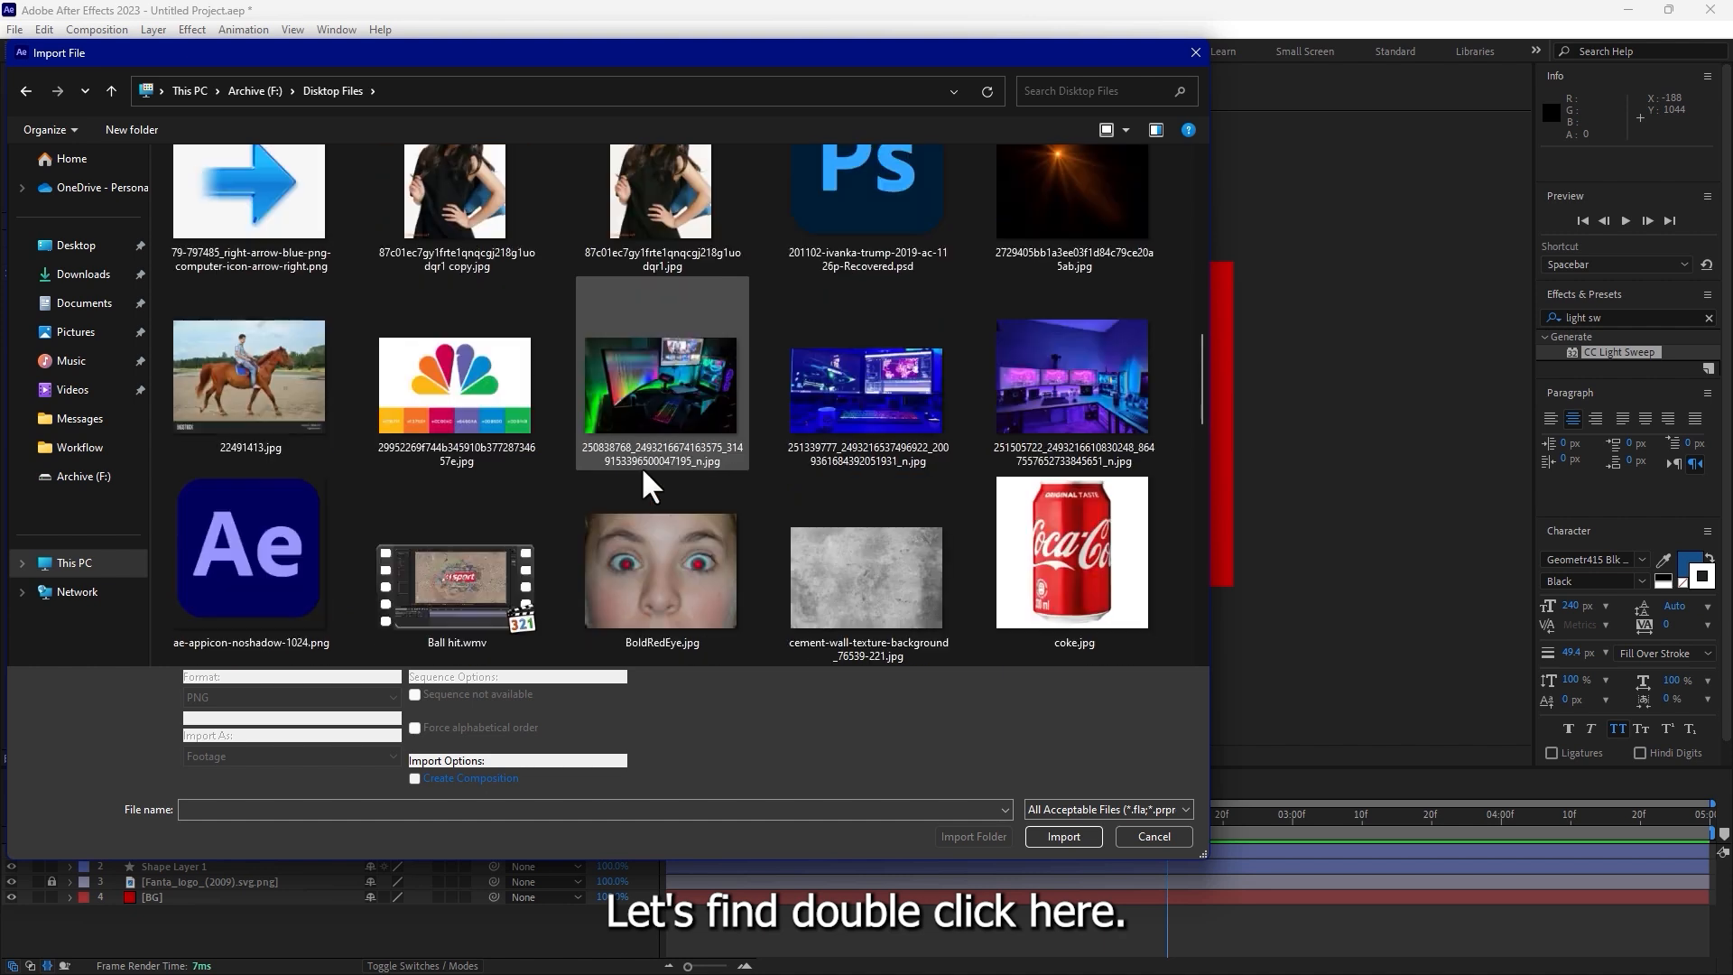
scroll(649, 486, down, 2)
scroll(704, 508, down, 2)
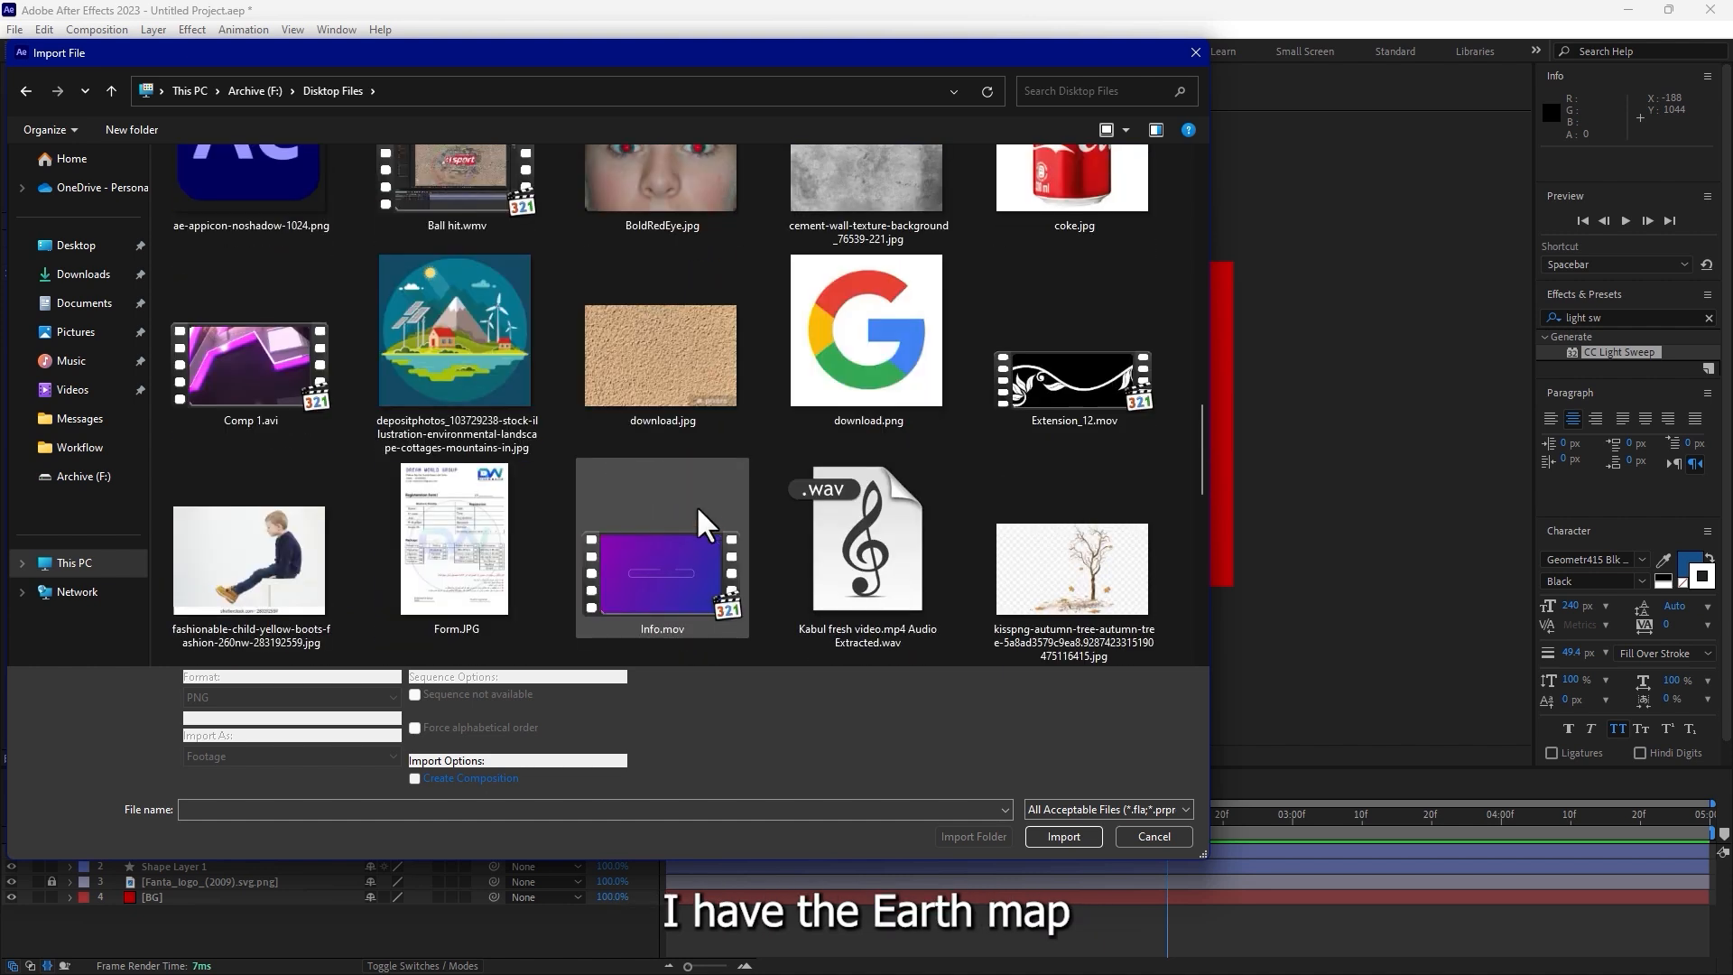
scroll(700, 528, down, 2)
scroll(693, 528, down, 2)
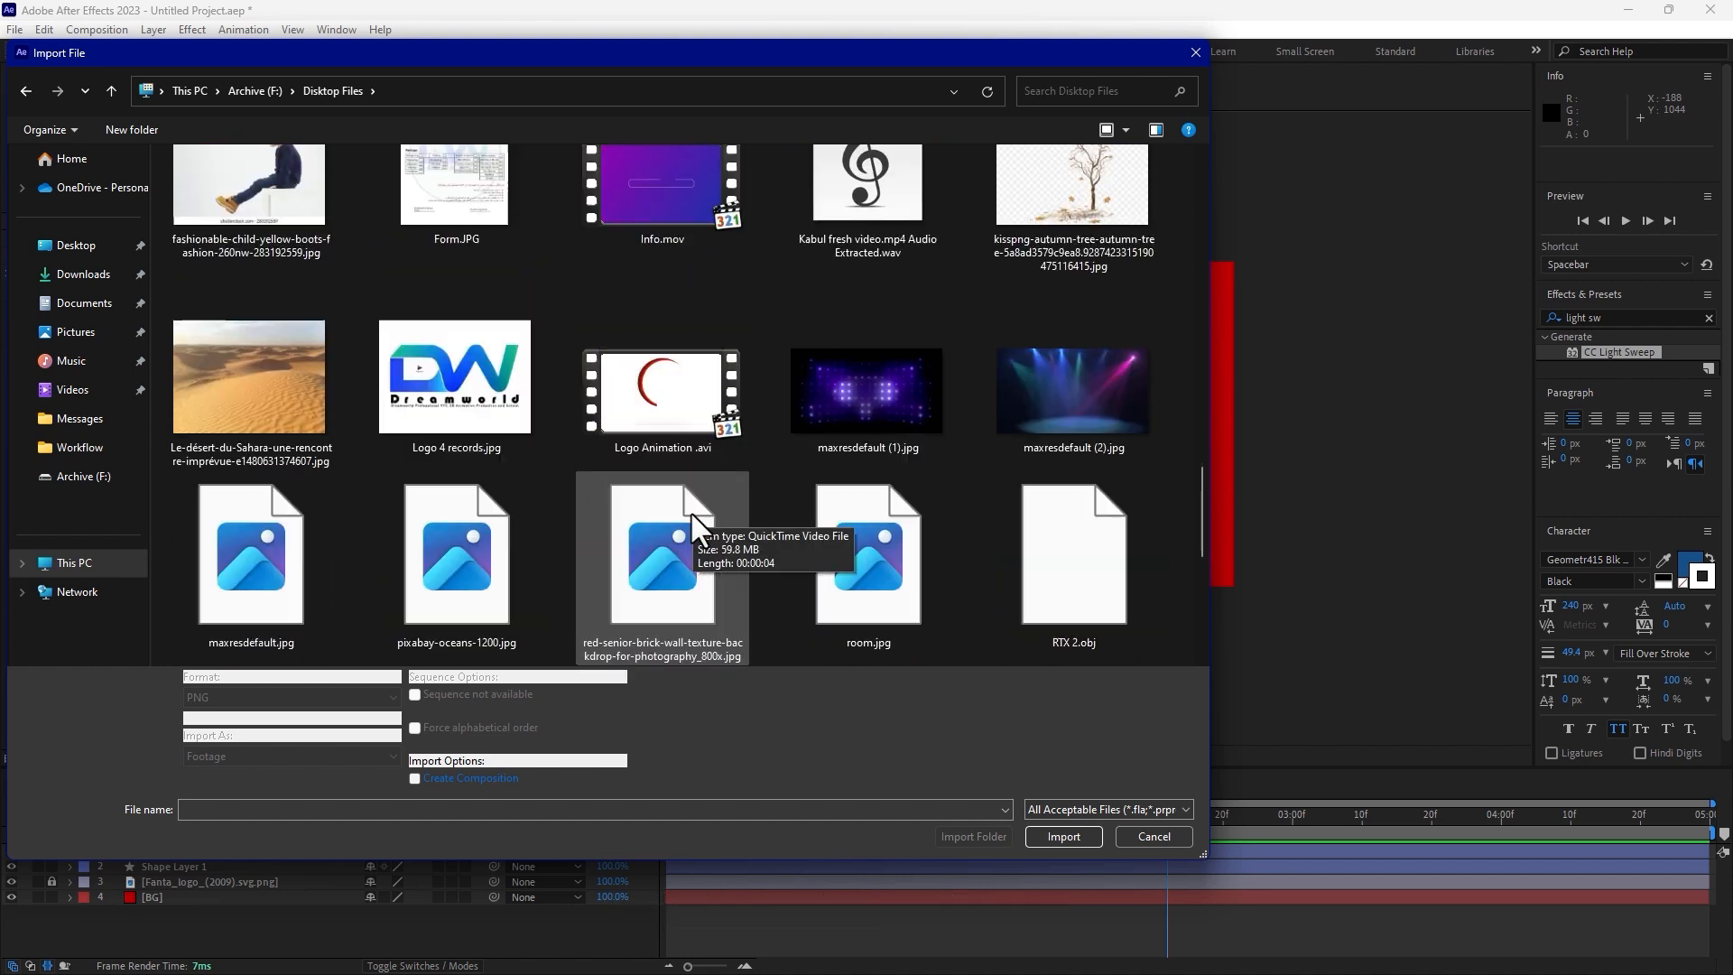
scroll(696, 529, down, 2)
double_click(521, 567)
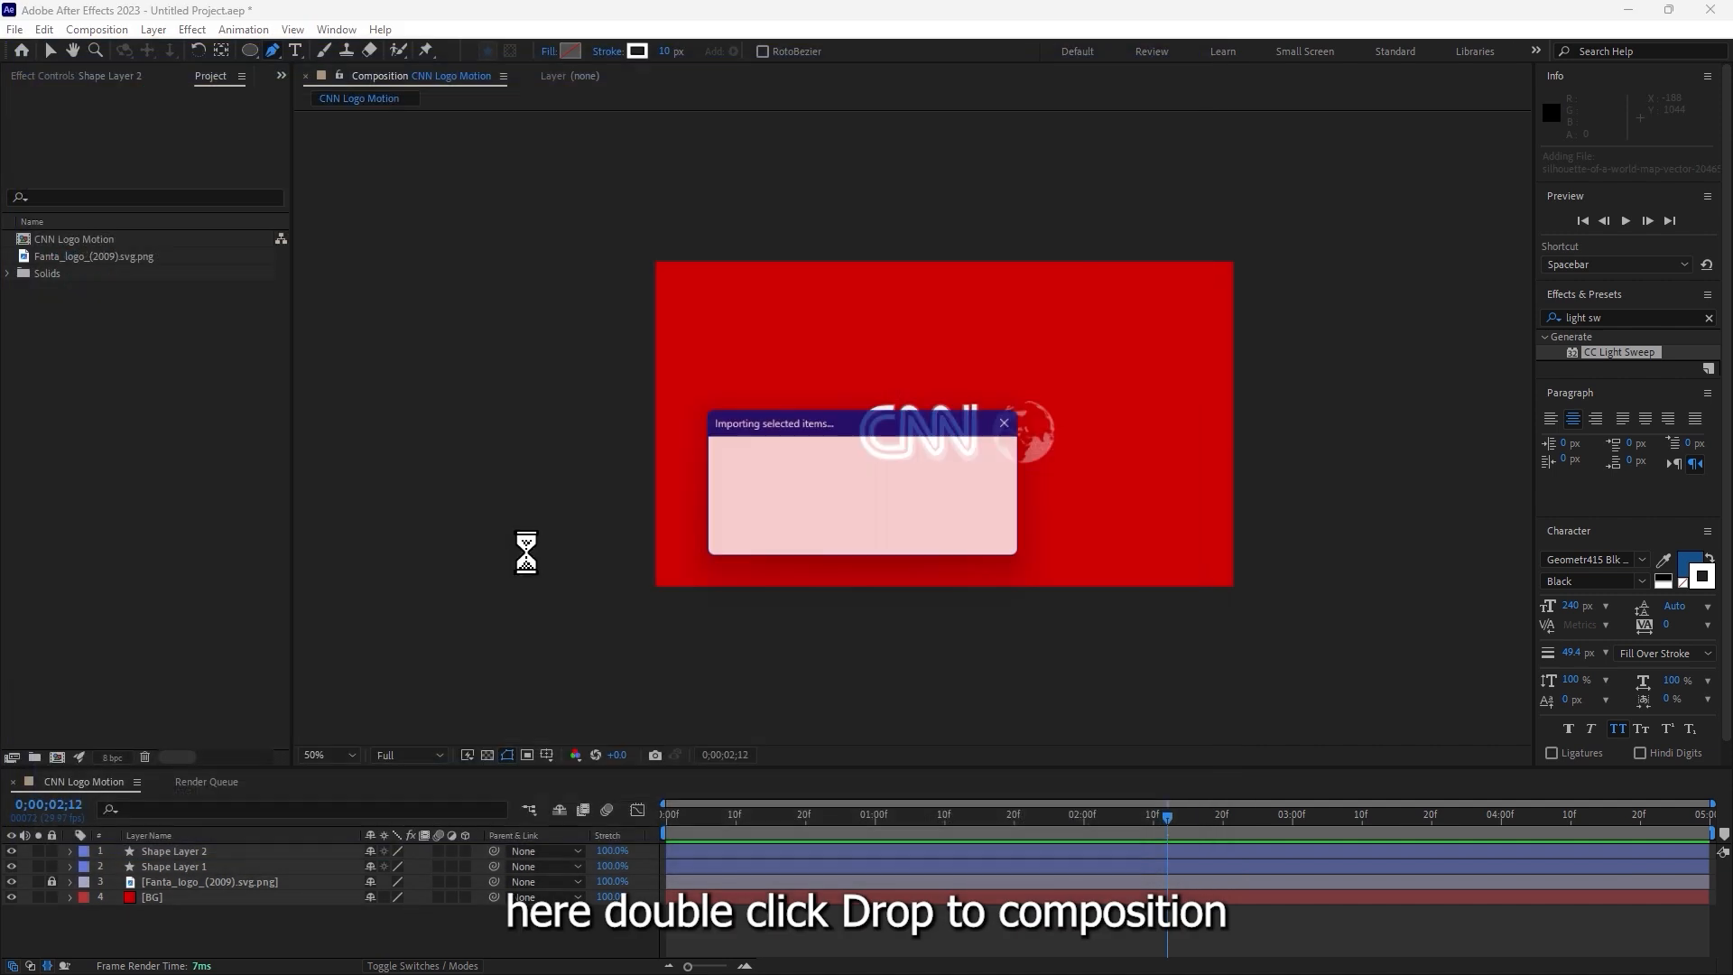
Place the world map image above all layers, scaled to about the composition's width and shifted down to position 640, 386.
drag(122, 291, 939, 516)
key(v)
drag(1170, 600, 1234, 630)
drag(1152, 527, 1159, 548)
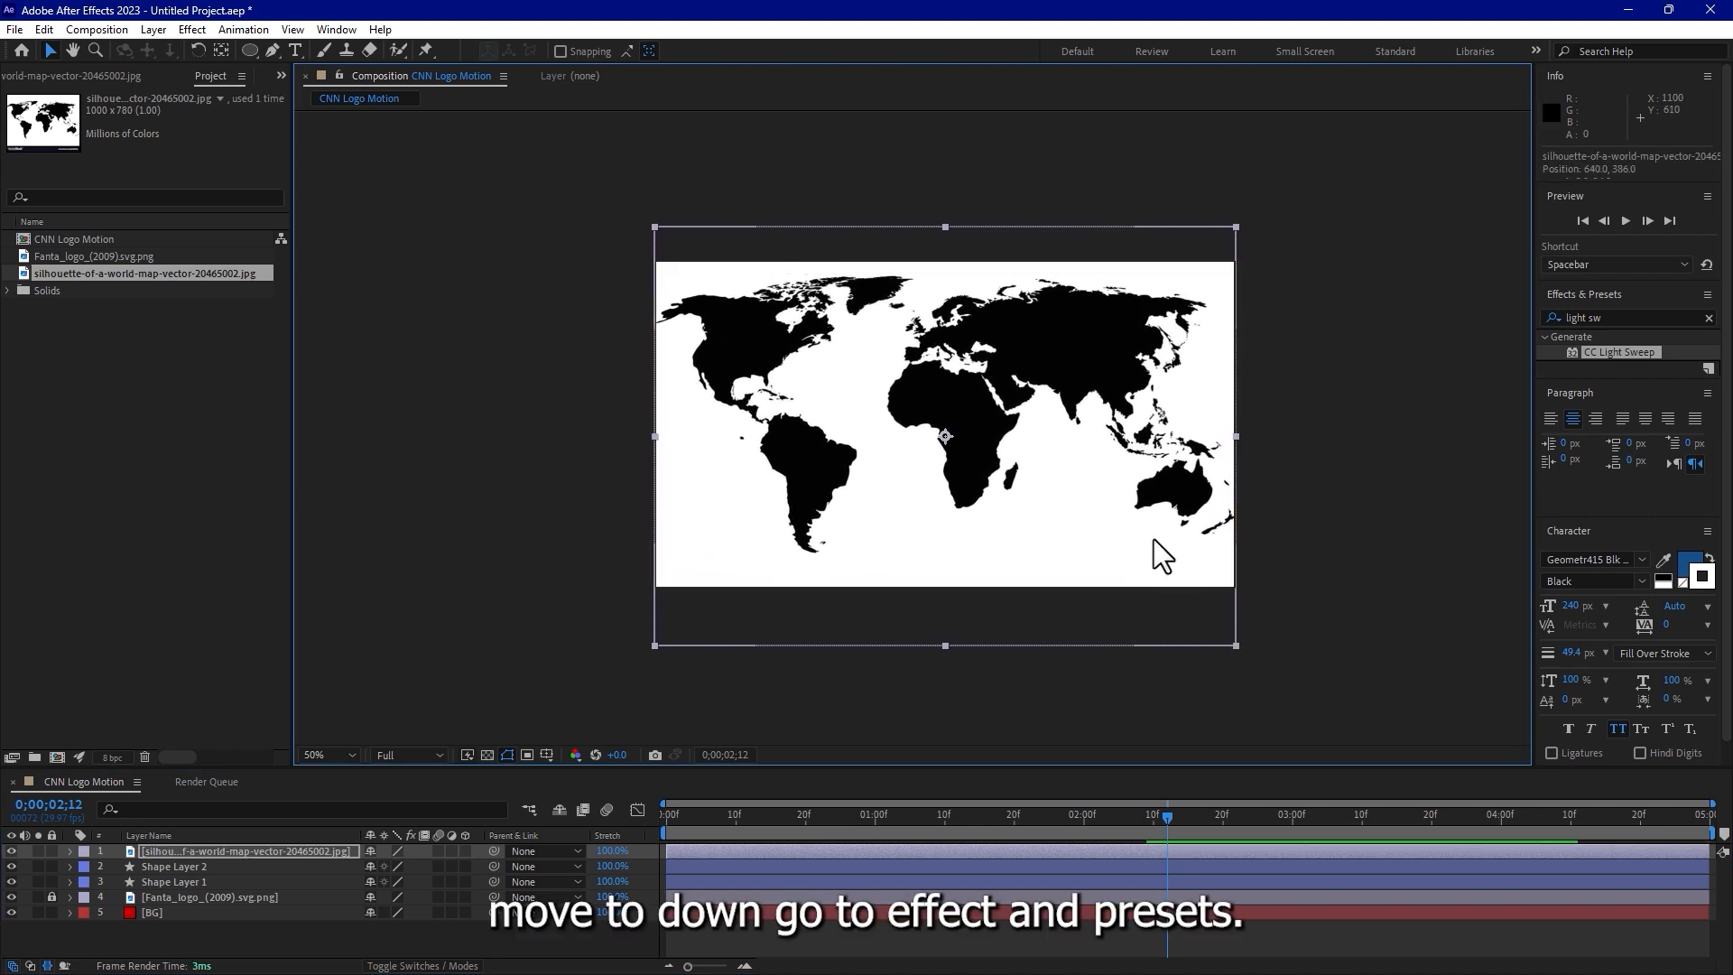
Apply Linear Color Key to the world map layer and sample its white background as the key color.
click(1589, 318)
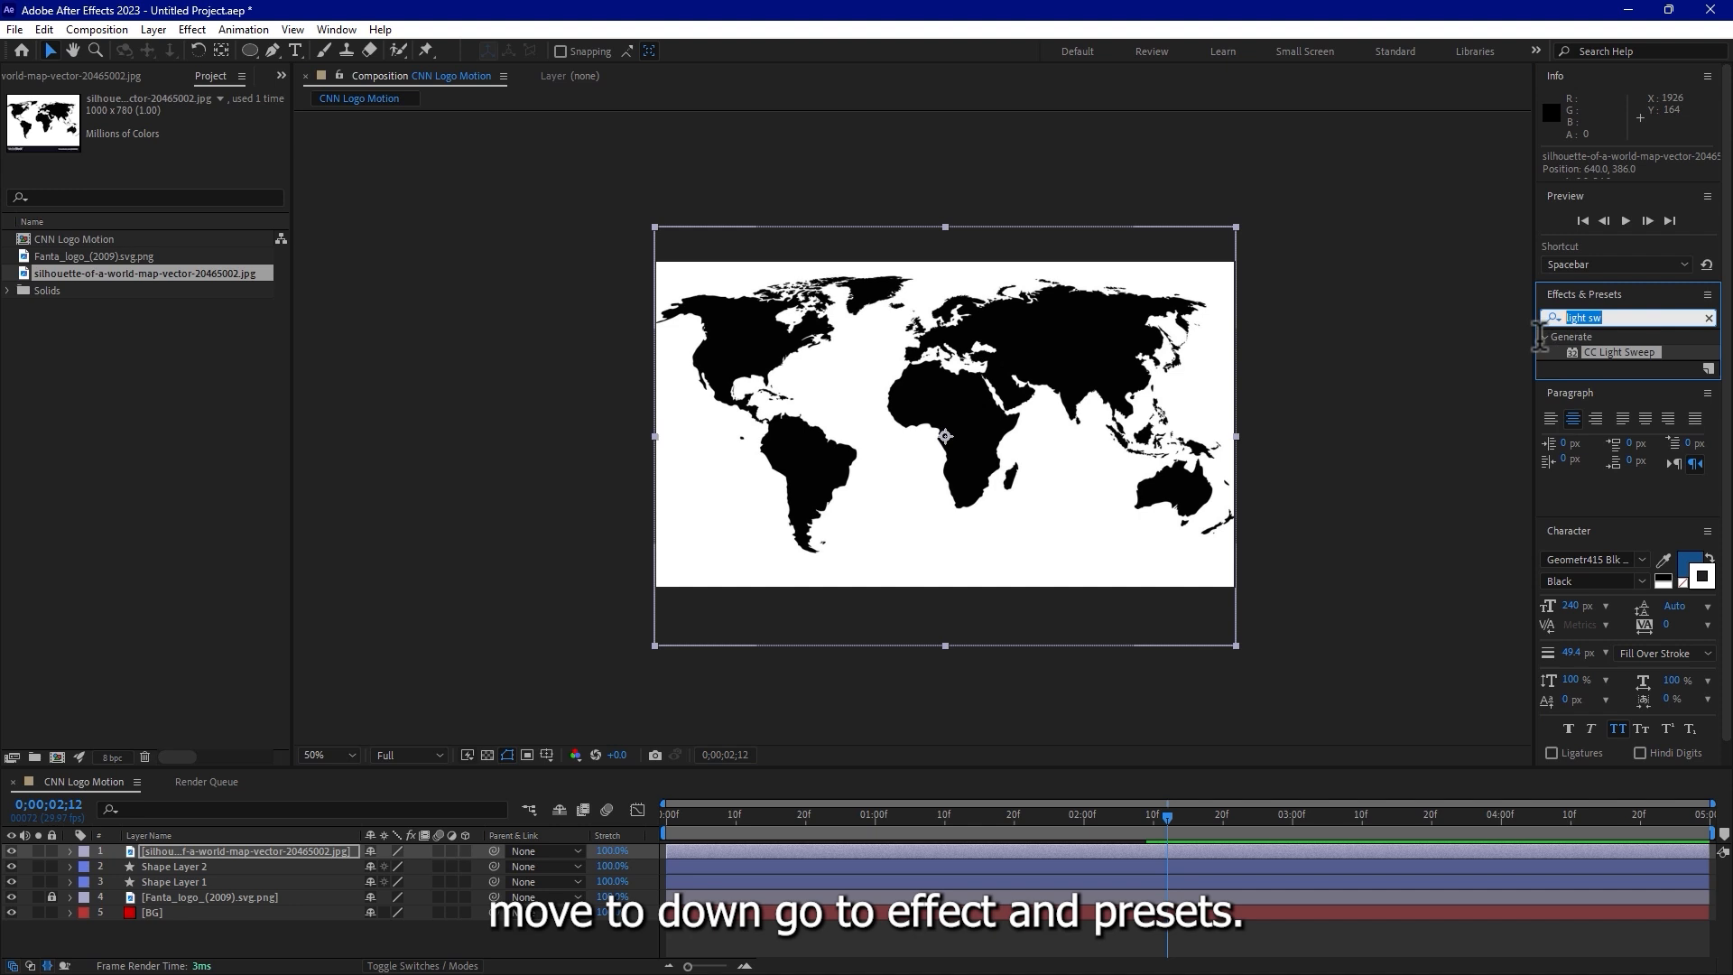
text(linear)
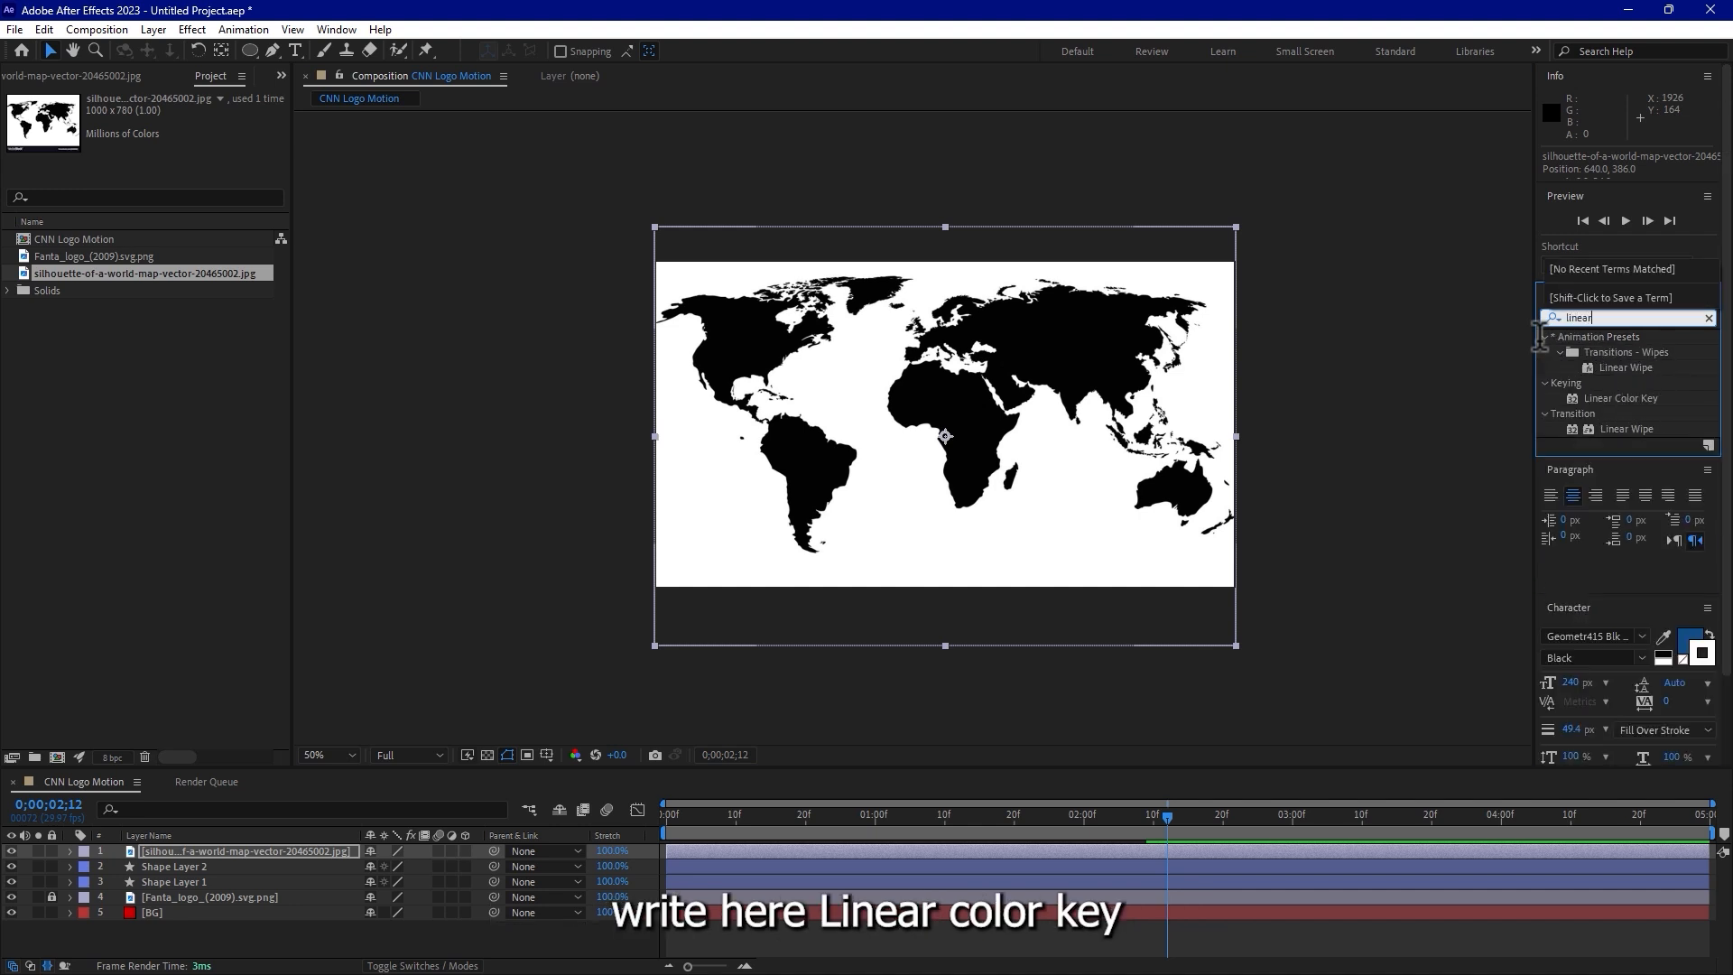
text( c)
drag(1606, 356, 948, 433)
click(192, 257)
click(1110, 494)
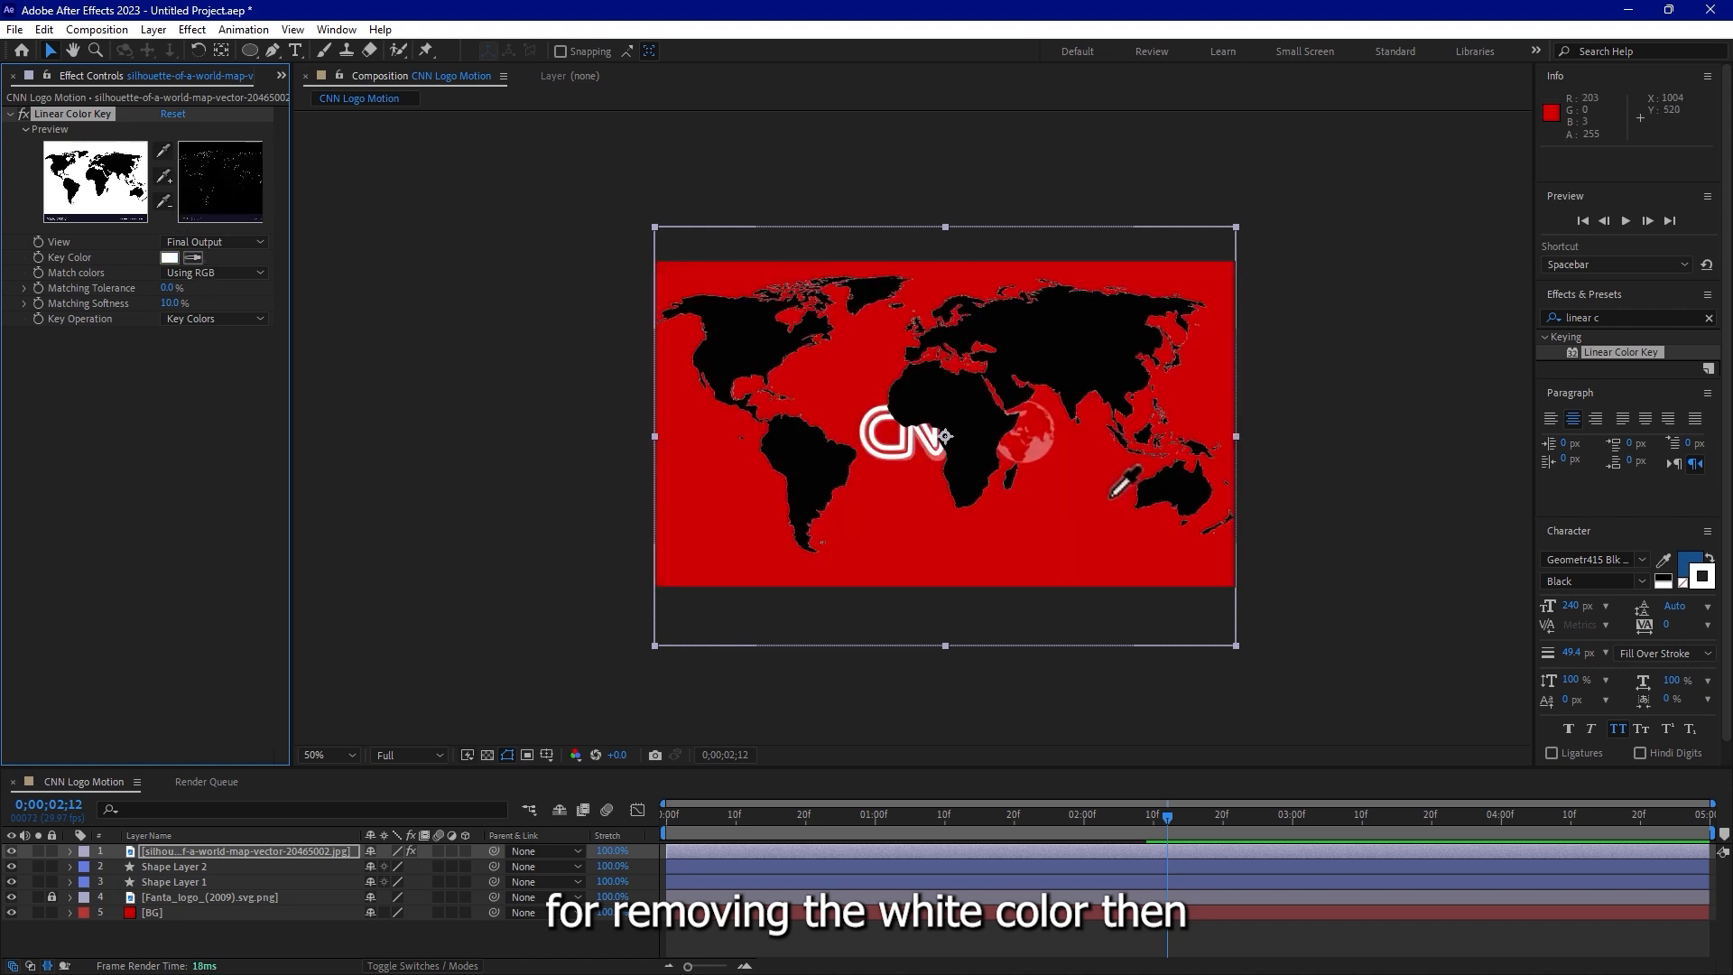
Solo the world map layer and apply Matte Choker to it to remove the white edges around the continents.
click(1609, 316)
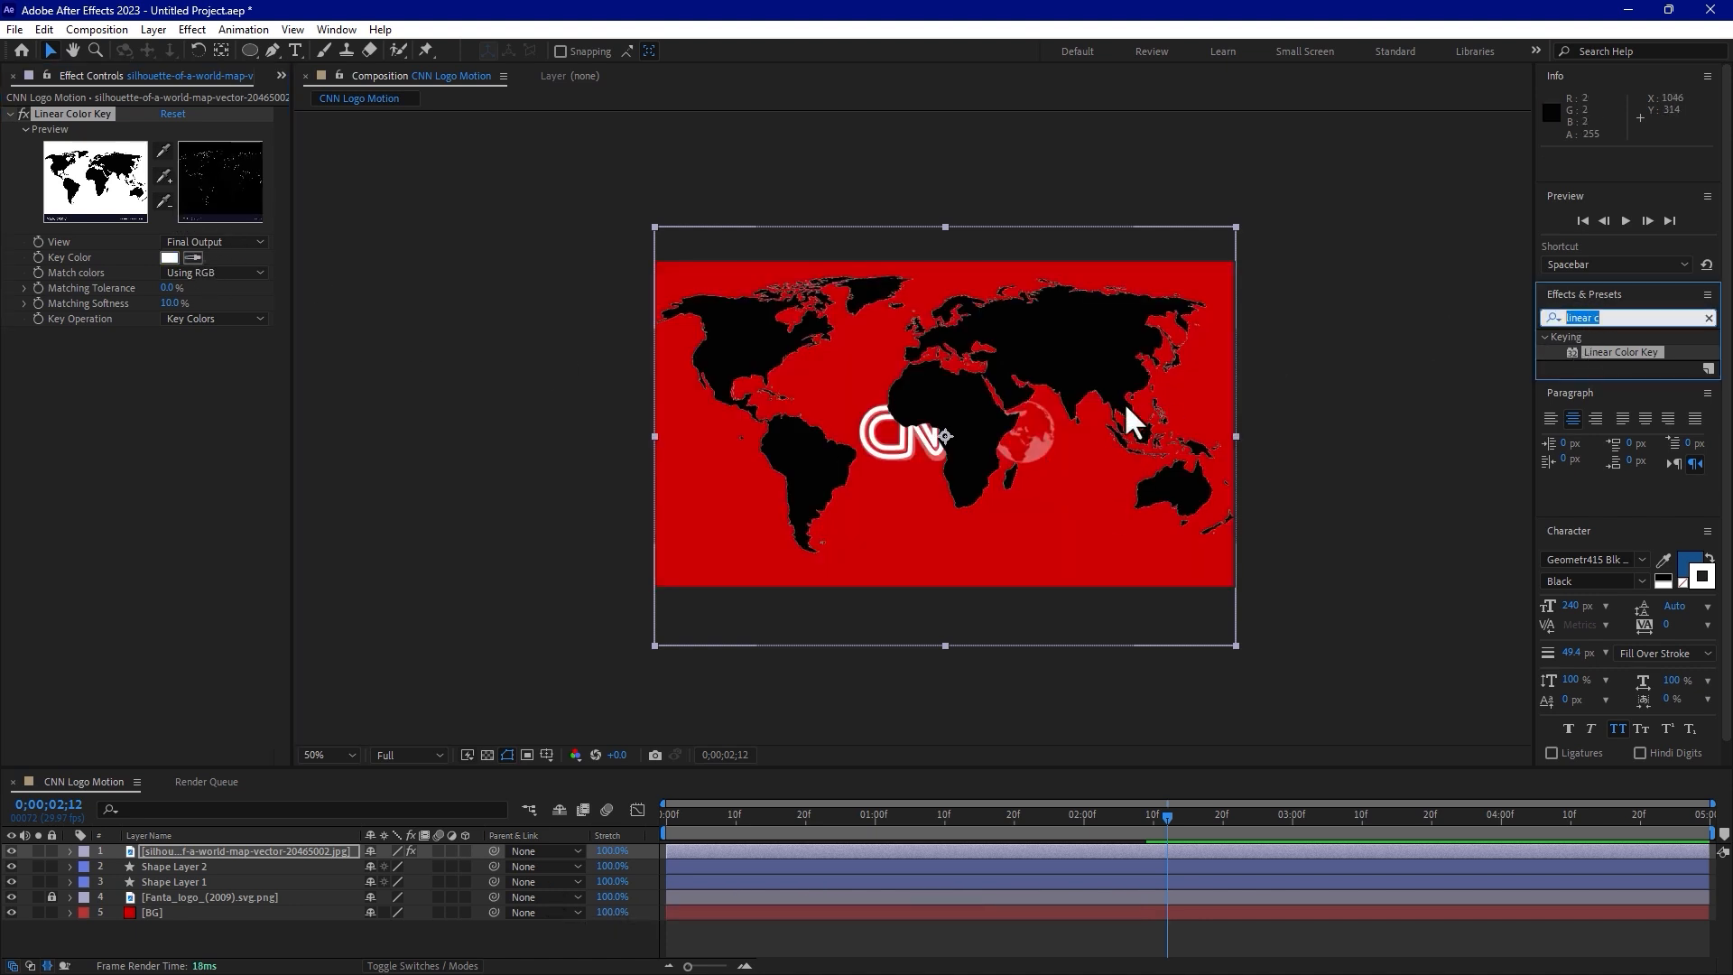
click(38, 852)
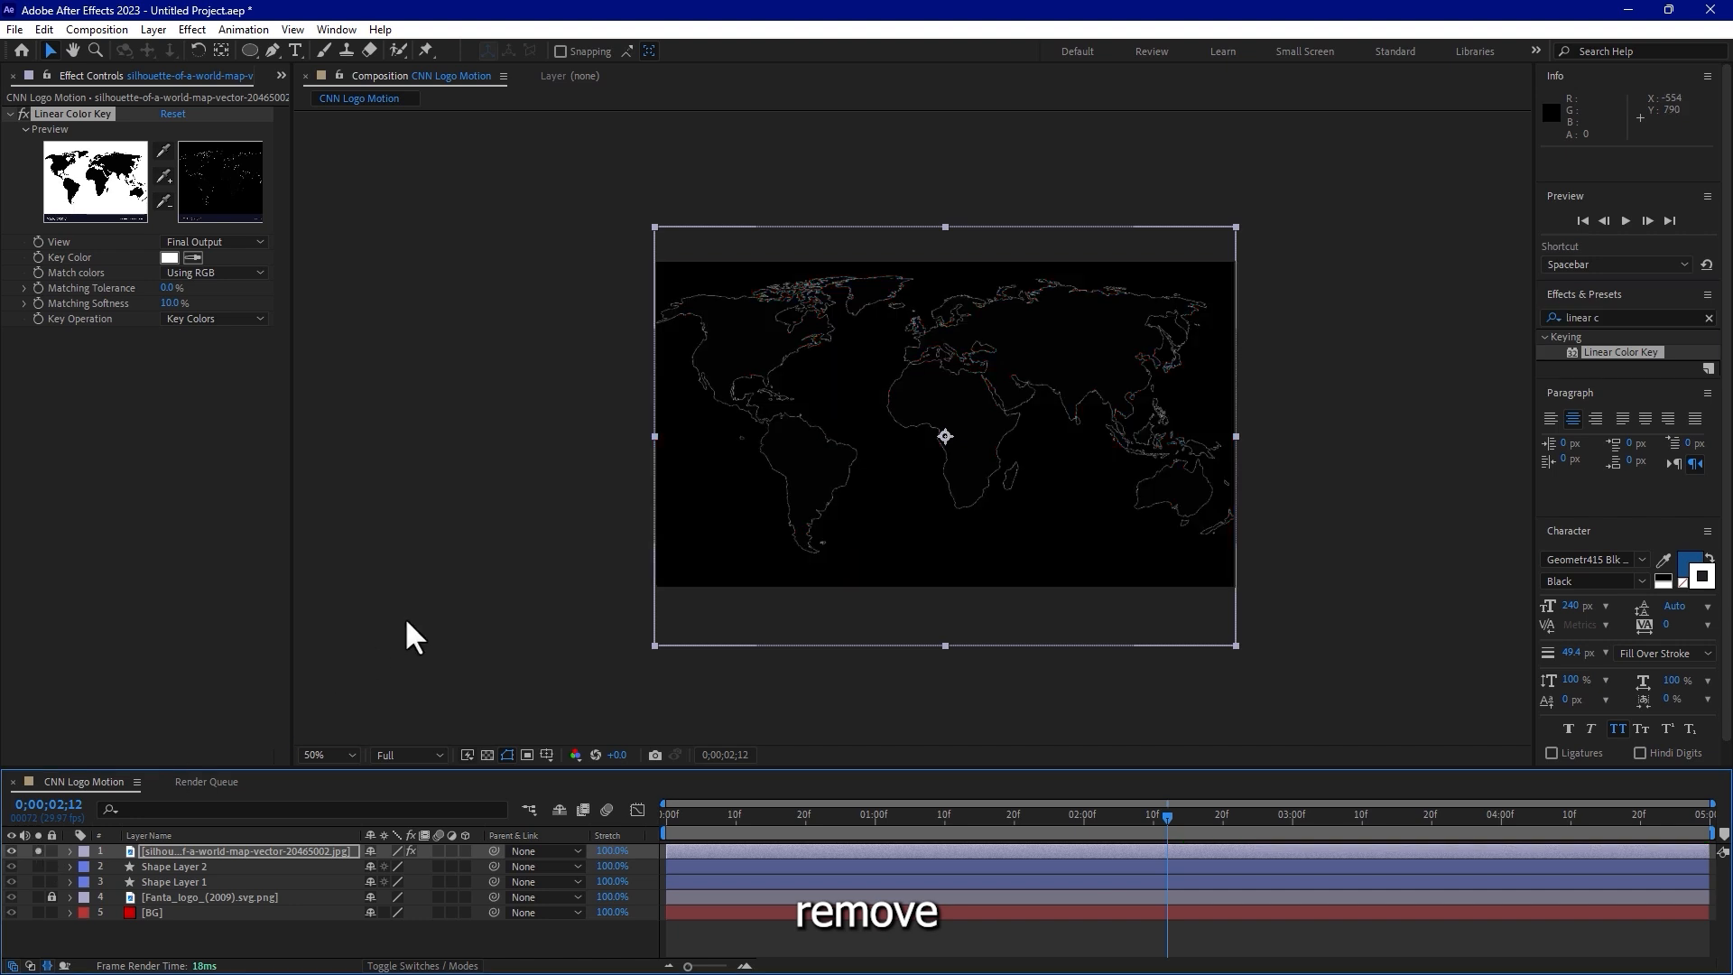
scroll(906, 324, up, 1)
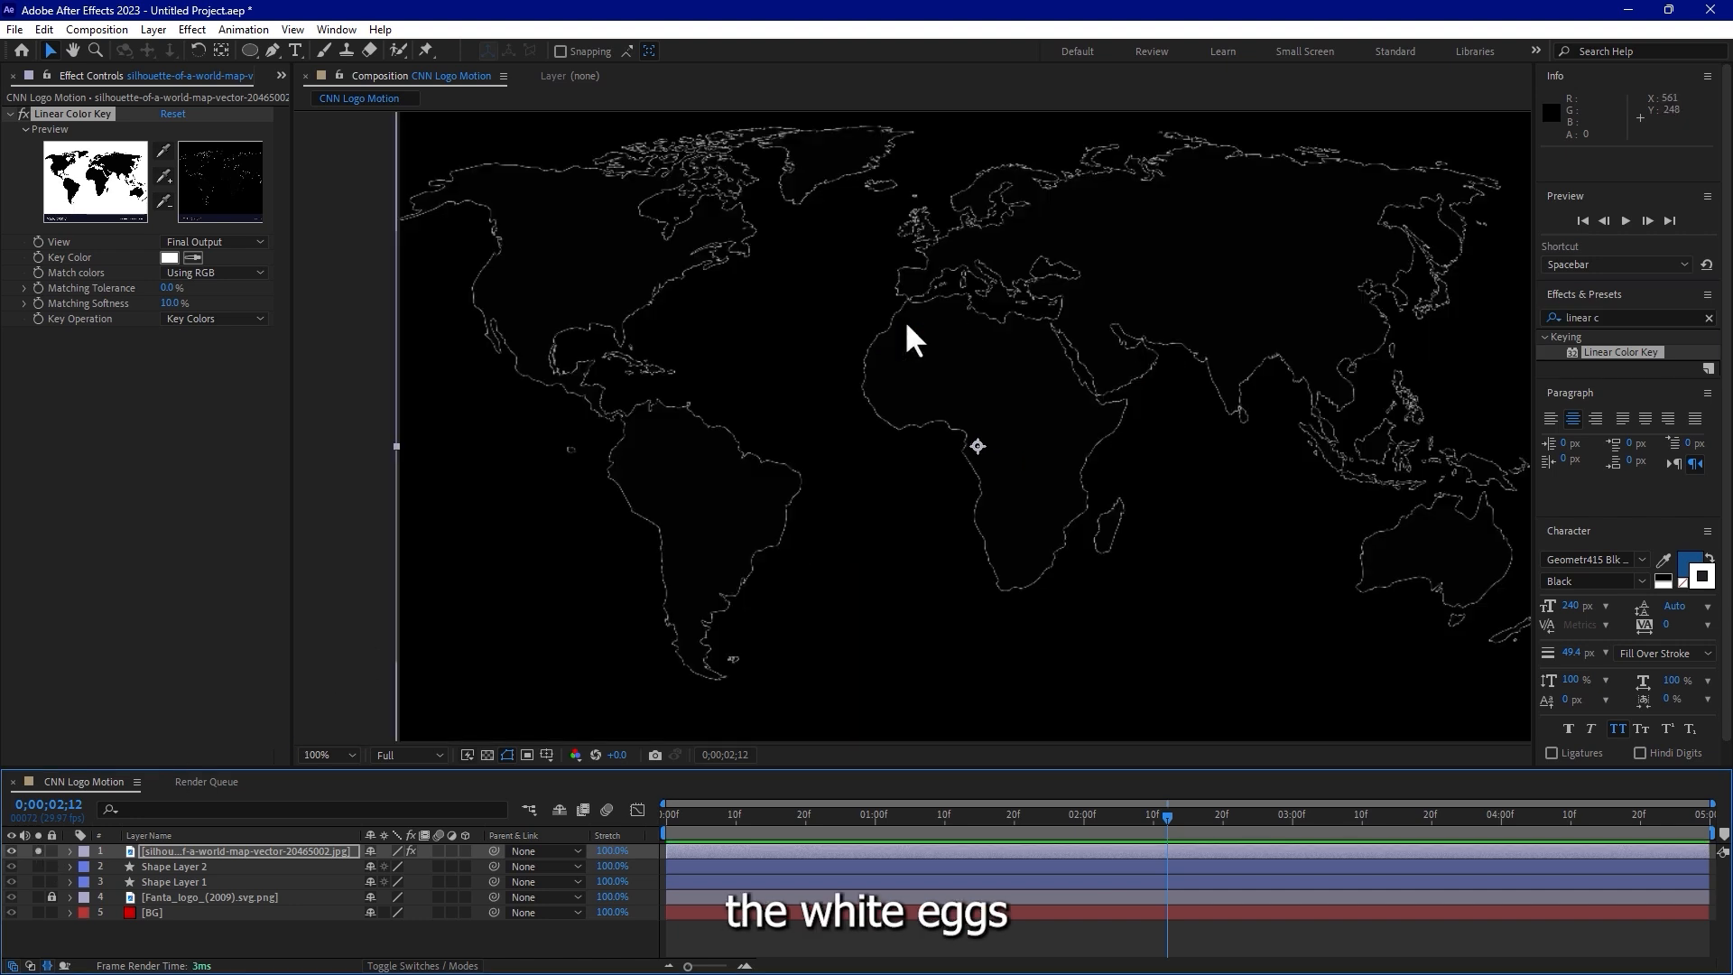
click(1613, 314)
text(matte)
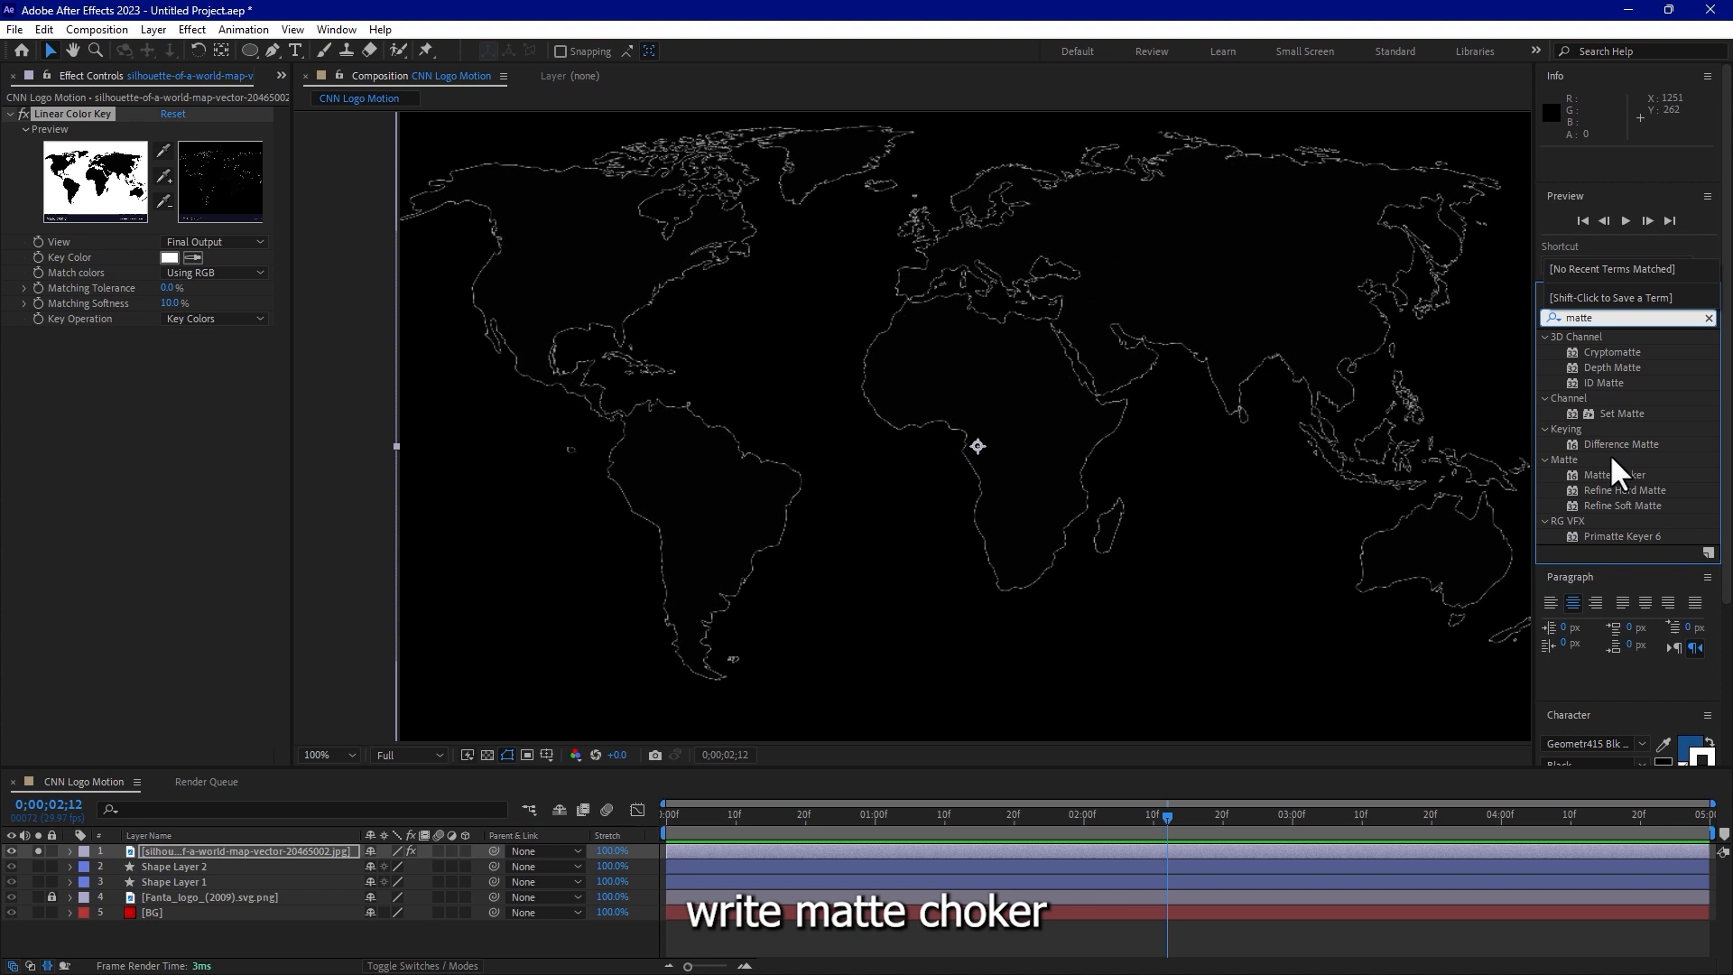
drag(1613, 473, 1228, 434)
Apply a Fill effect to the world map layer, set its color to white, and turn off the layer's solo.
click(1575, 316)
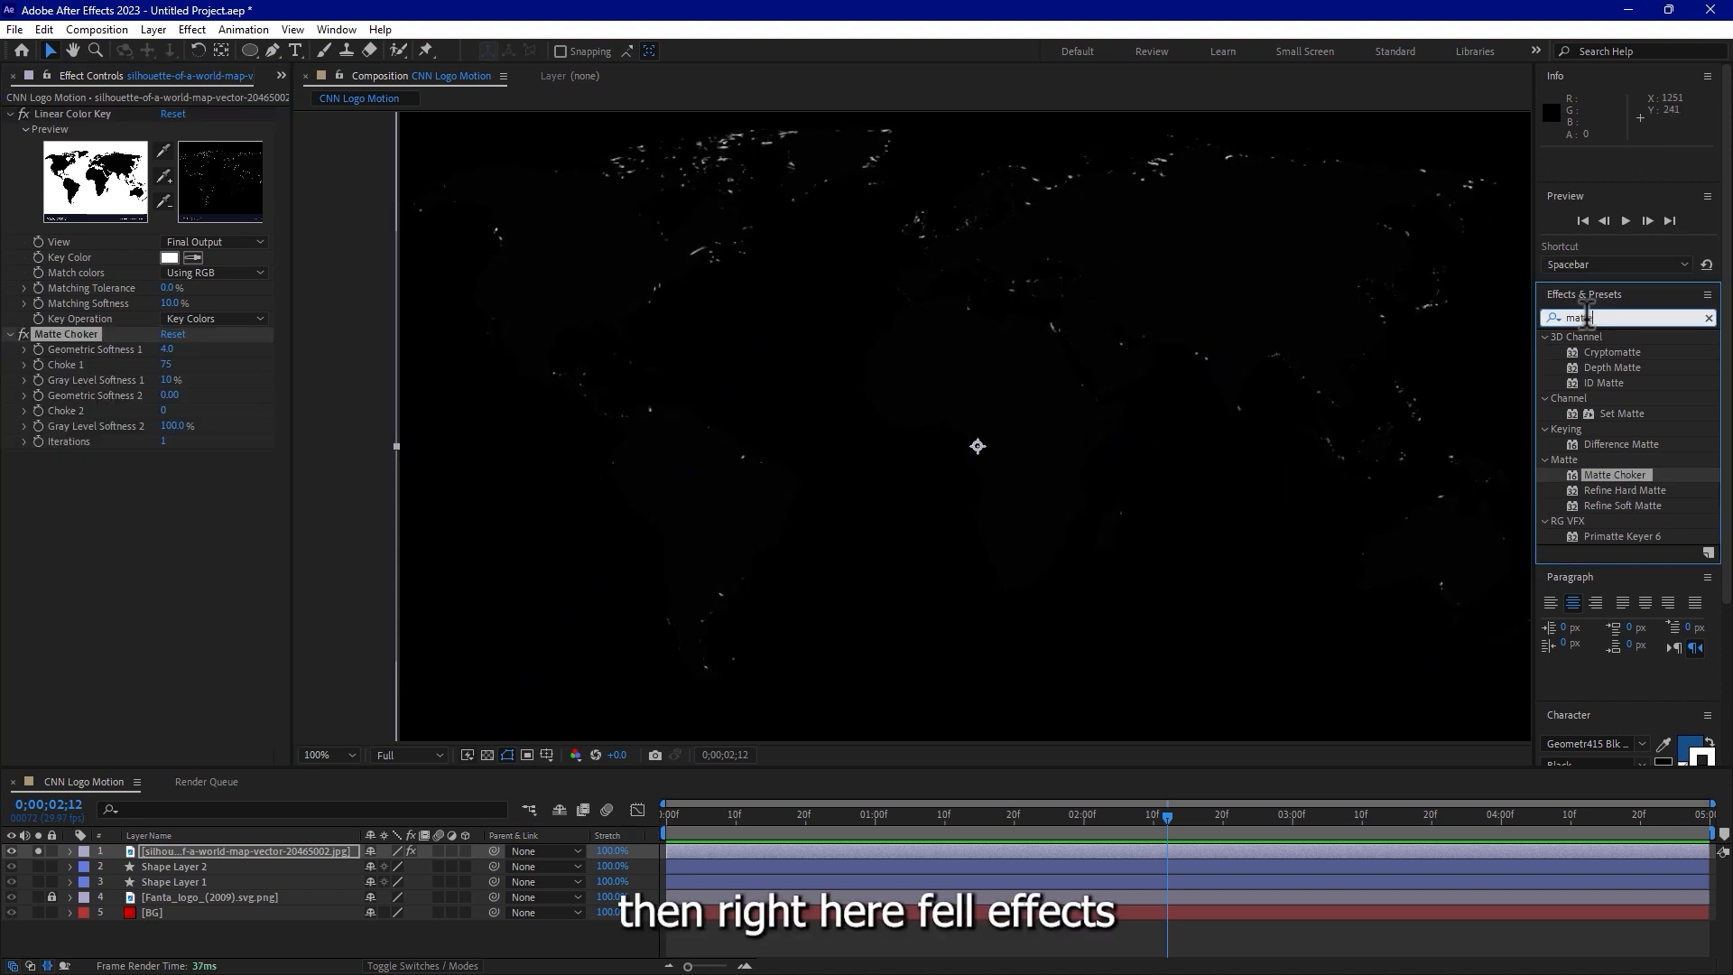
text(fill)
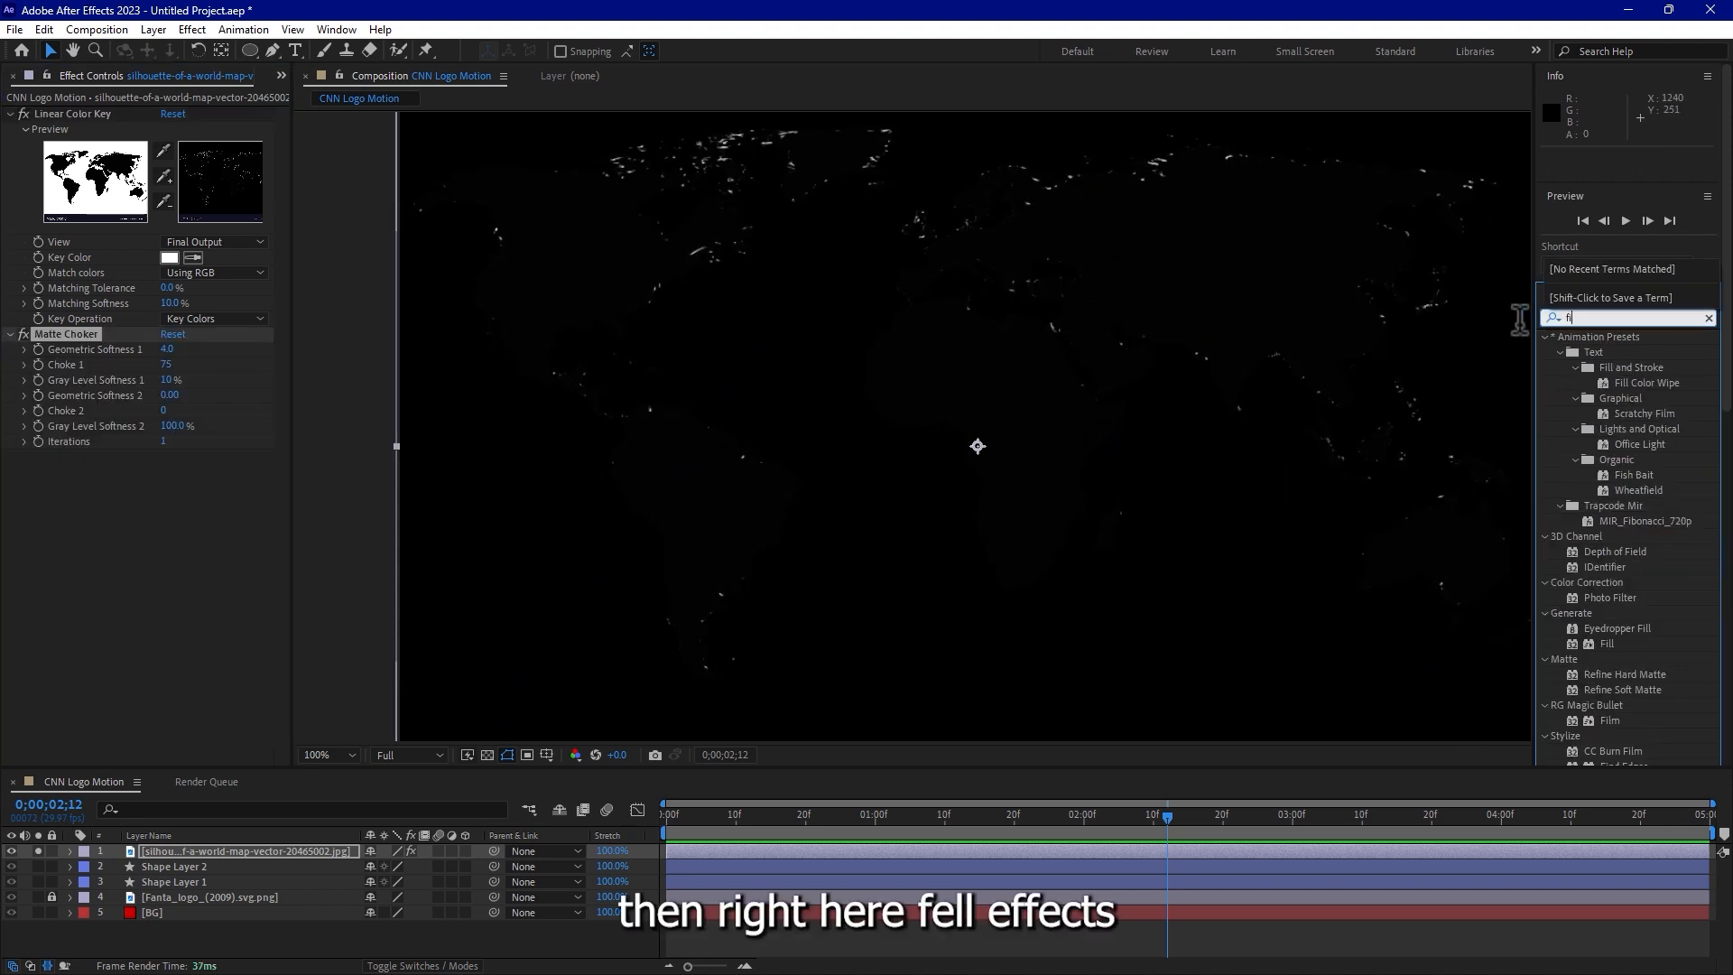
drag(1605, 428, 902, 425)
click(169, 503)
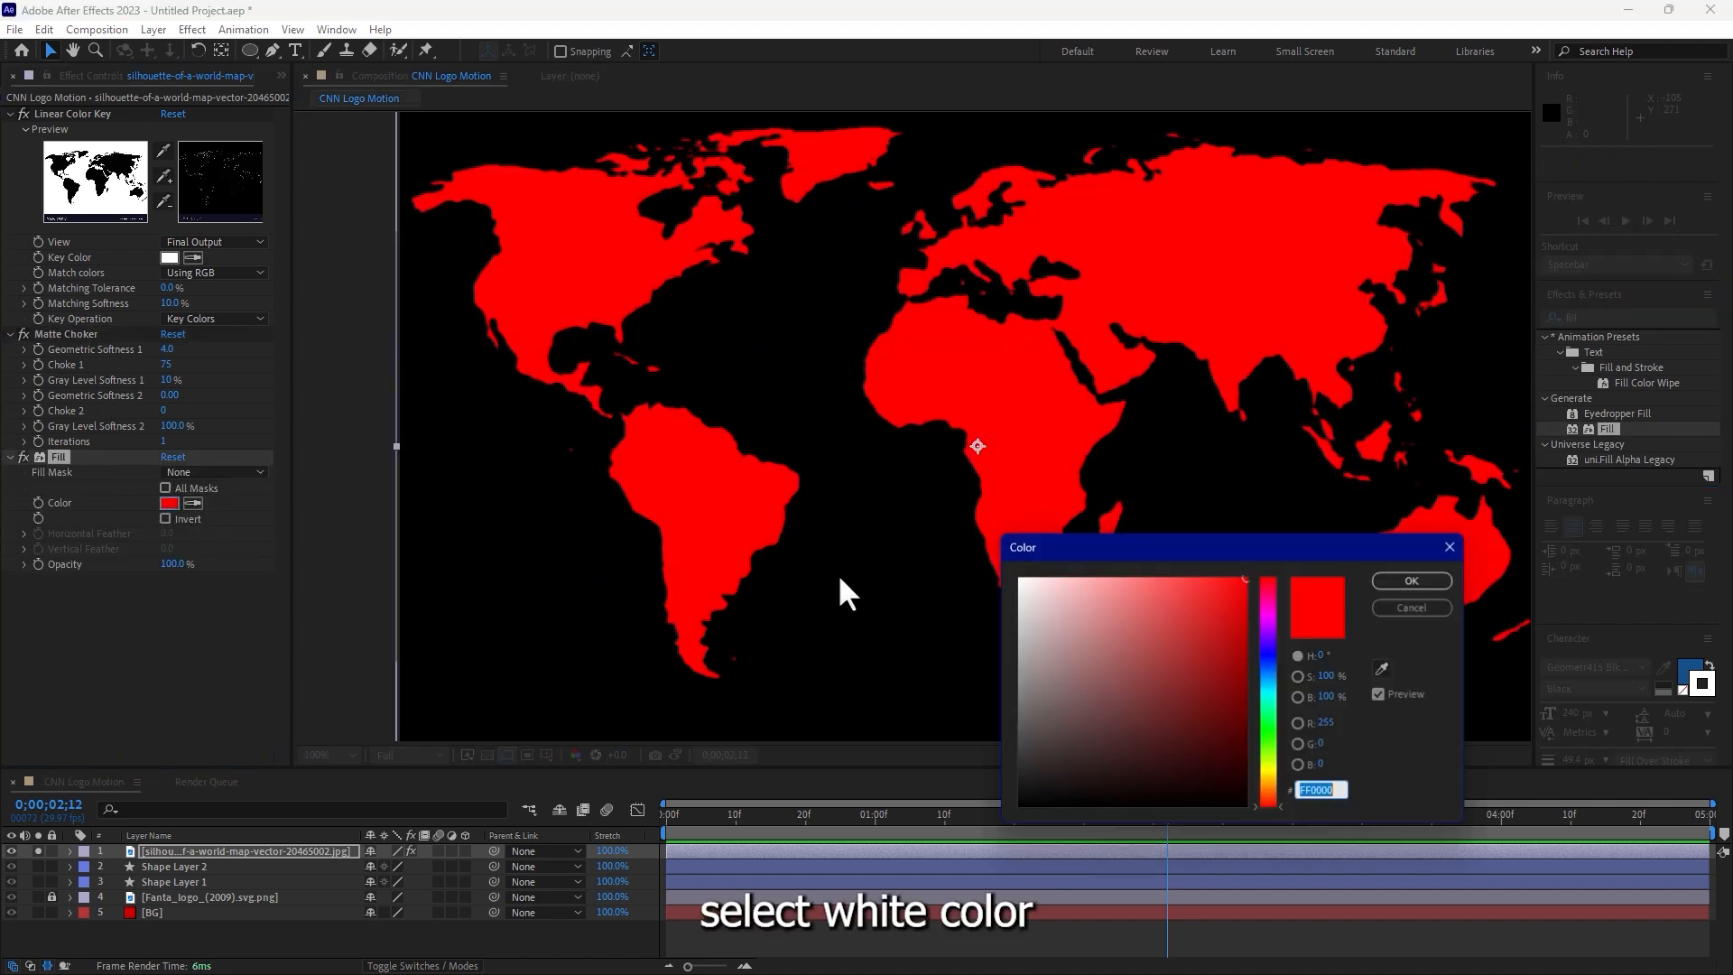
click(1020, 579)
click(1413, 580)
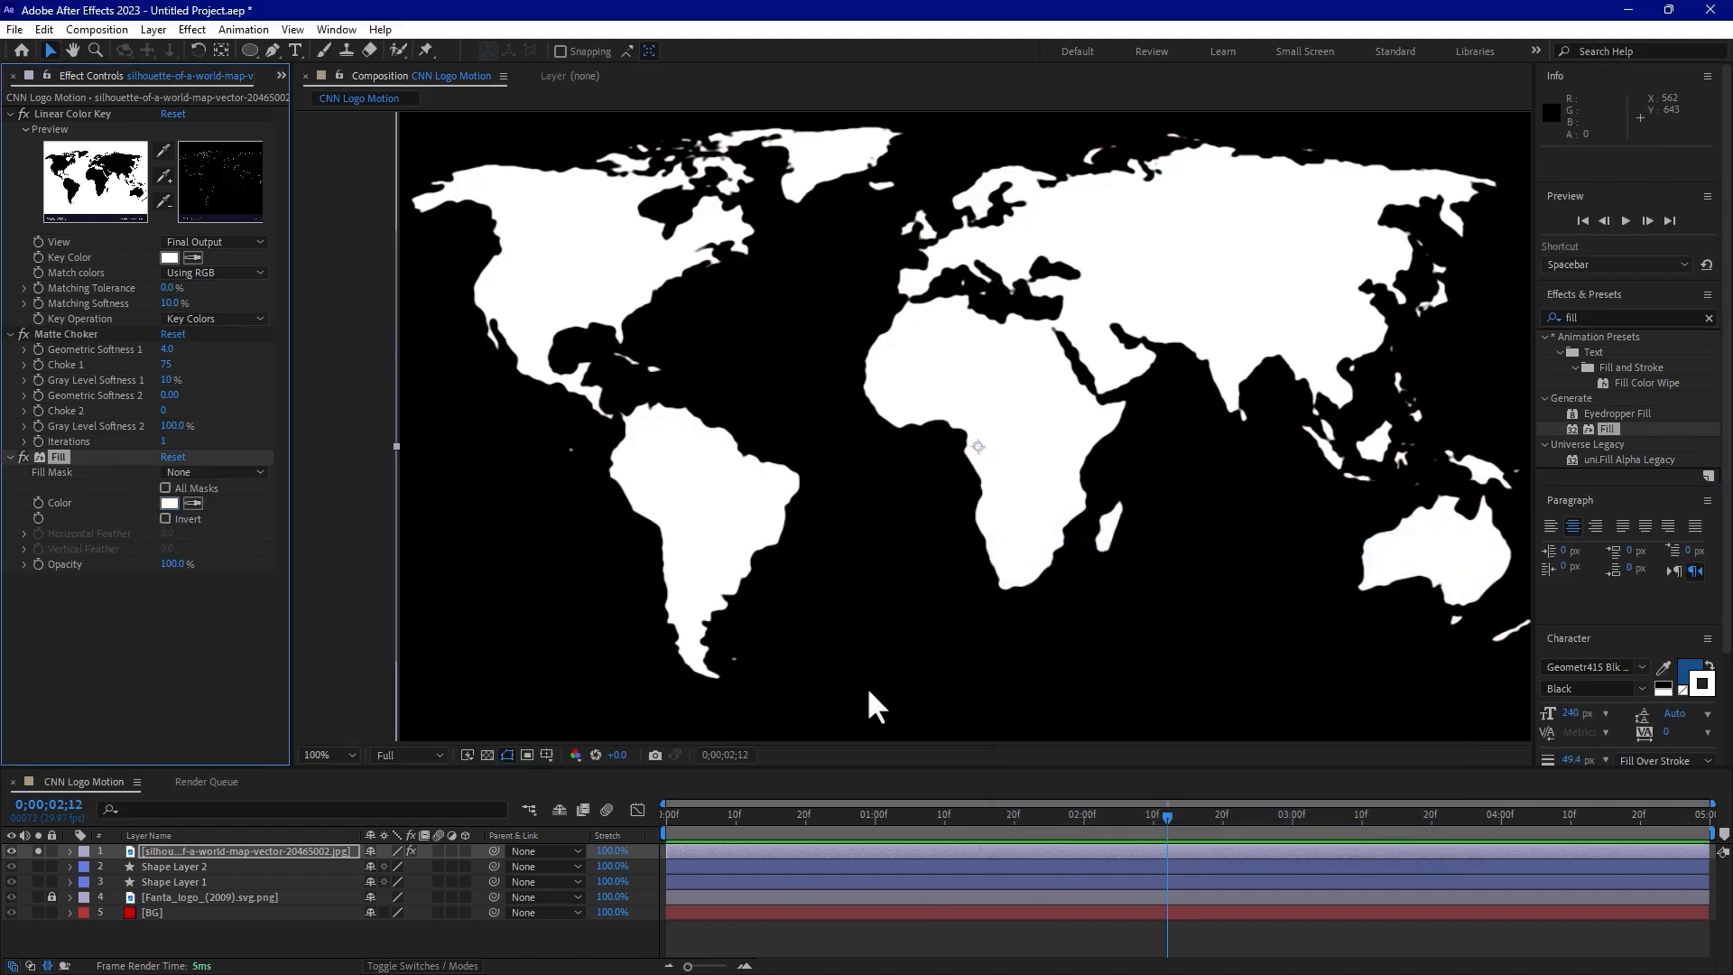
click(38, 851)
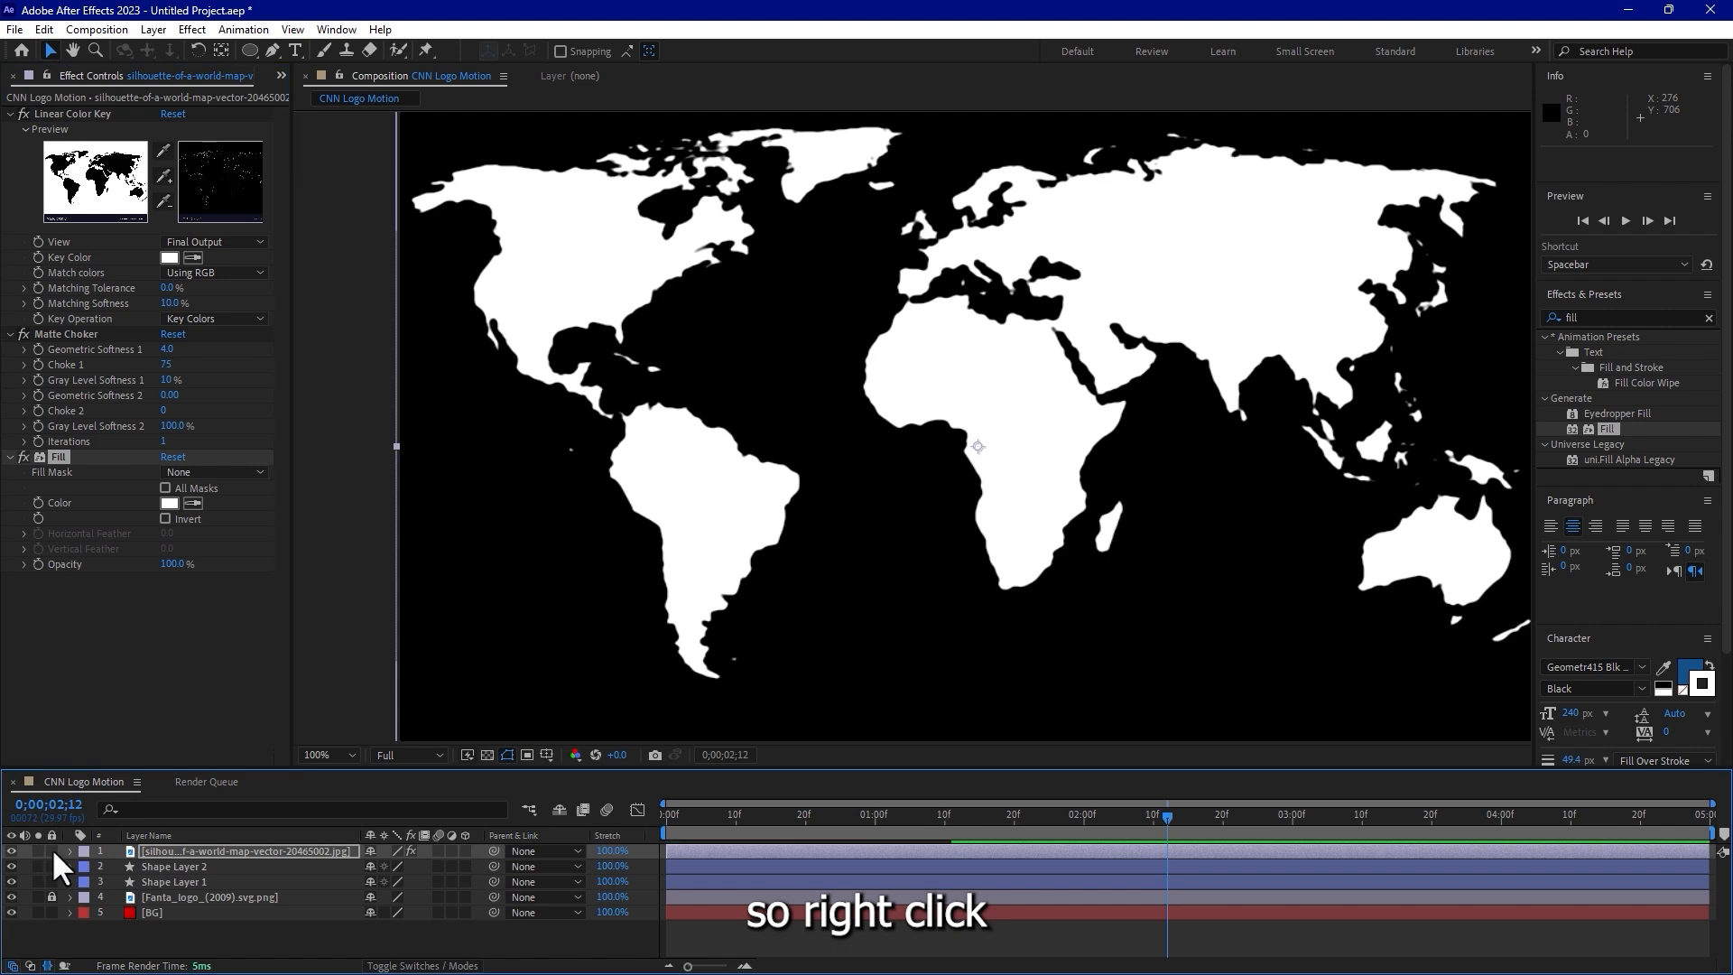
Pre-compose the world map layer as "Map", moving all attributes into the new composition.
right_click(205, 851)
click(287, 728)
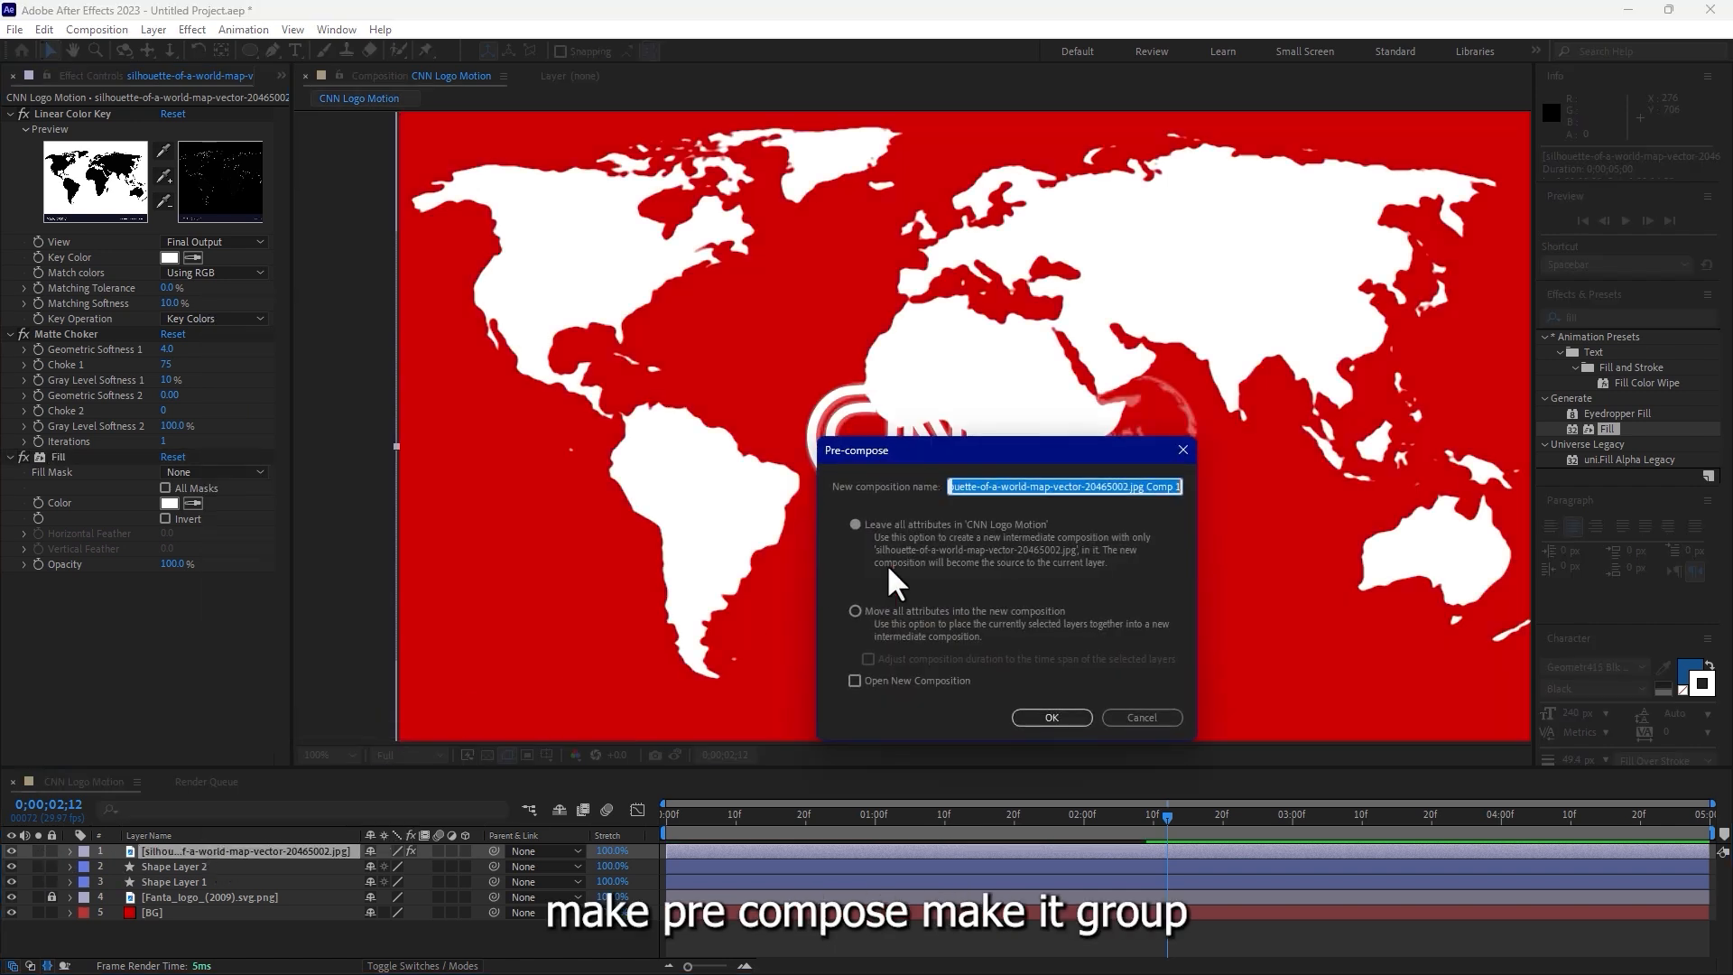
click(881, 613)
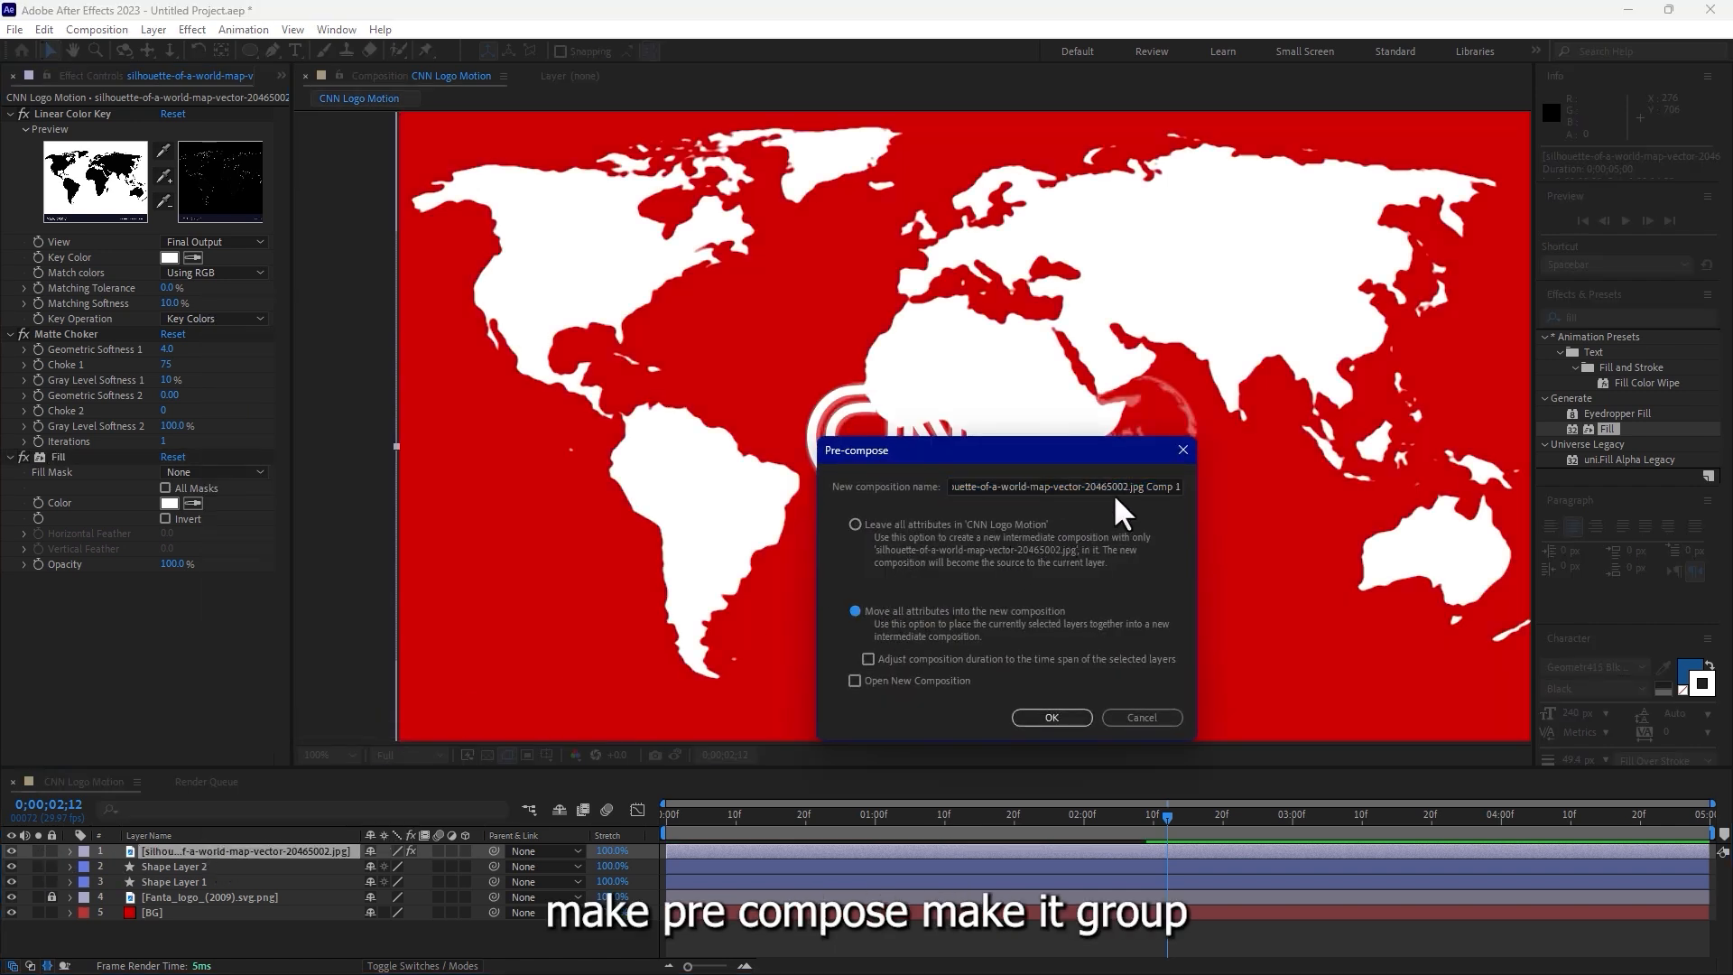
key(BackSpace)
drag(1064, 488, 902, 483)
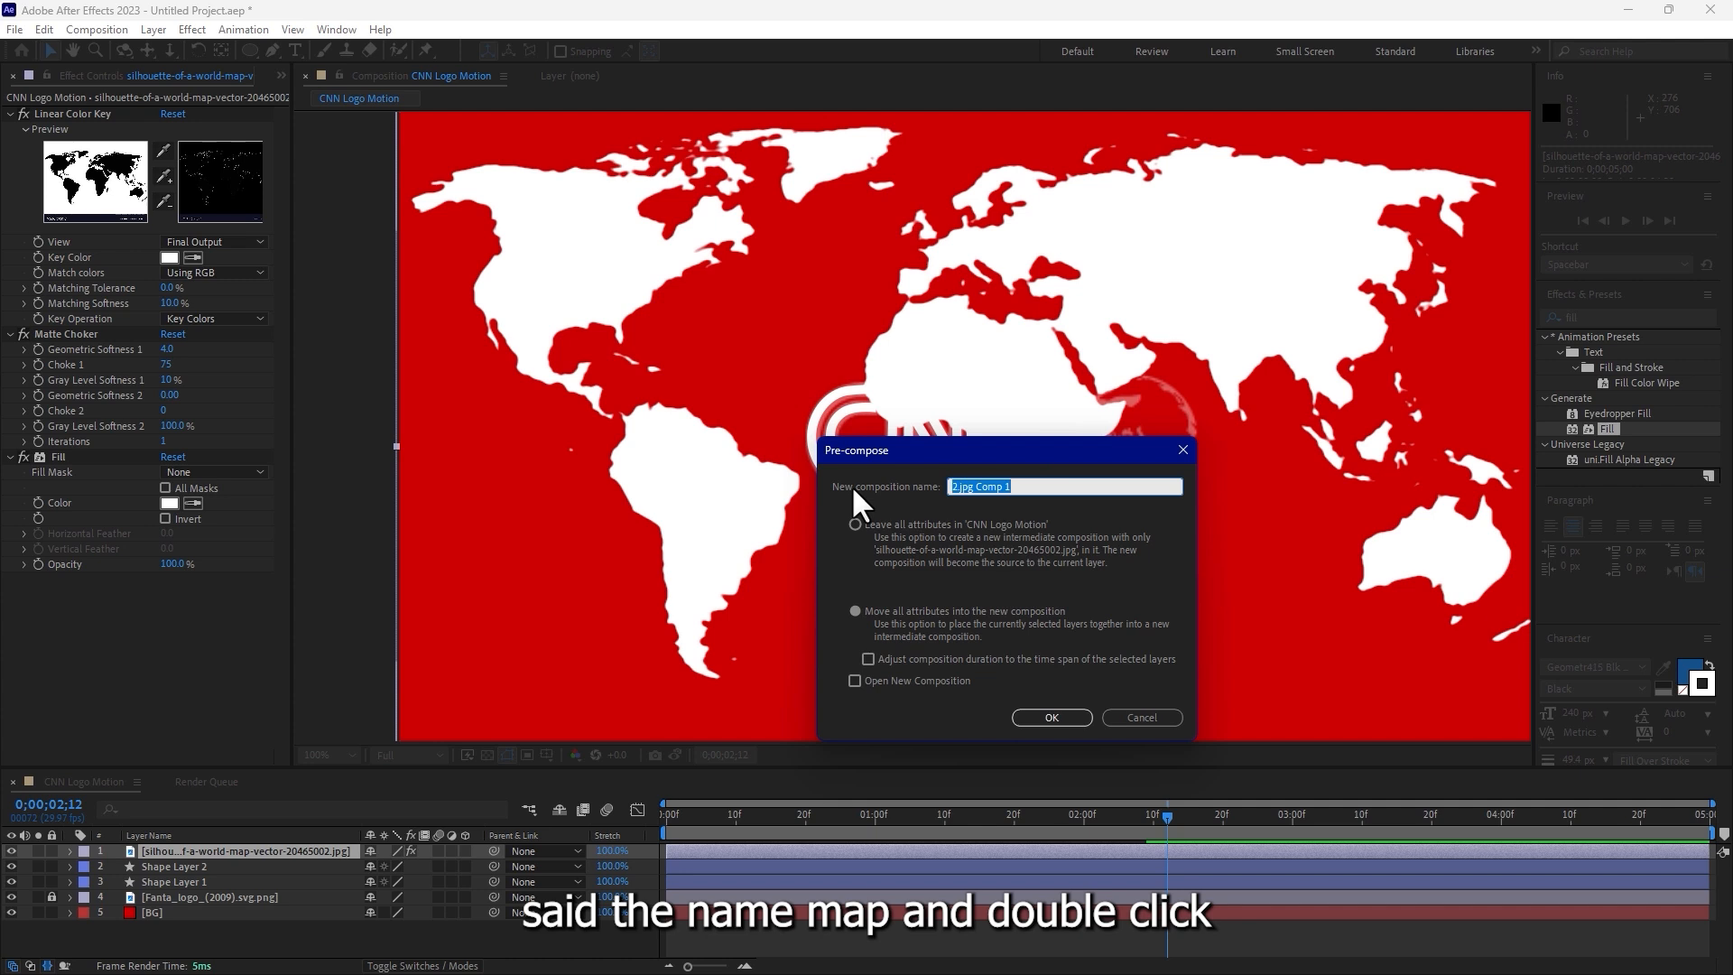
key(Return)
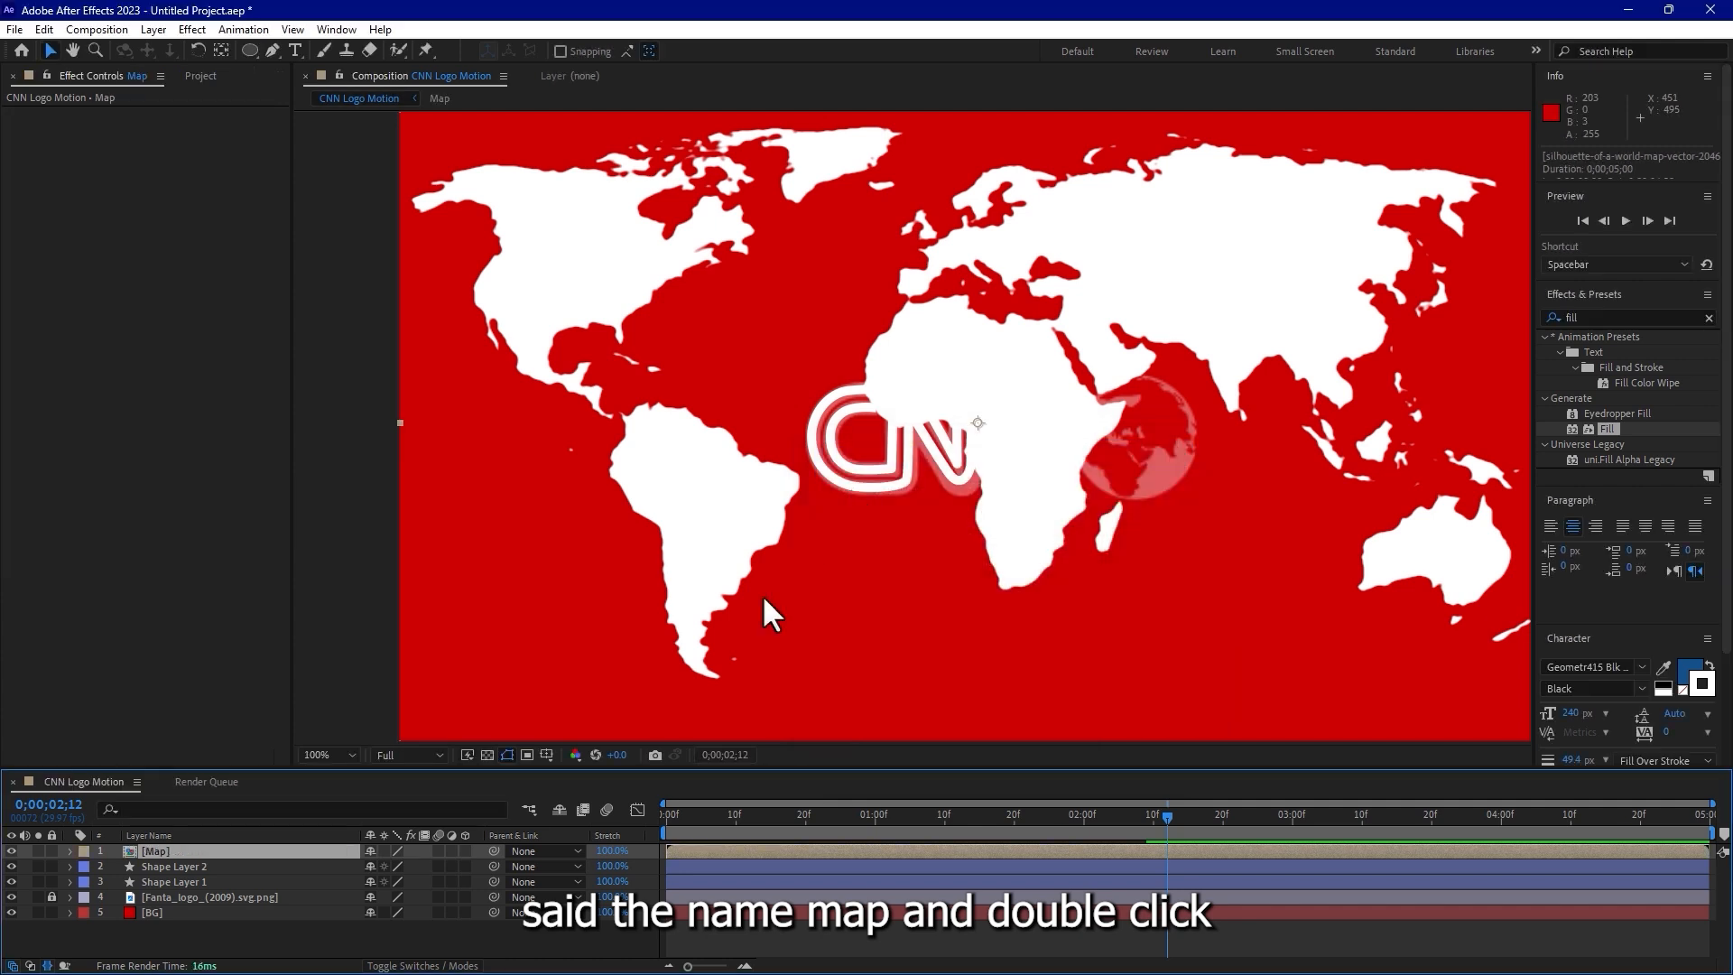
Inside the Map composition, add a 1280 x 720 px red solid and place it below the world map layer.
double_click(152, 851)
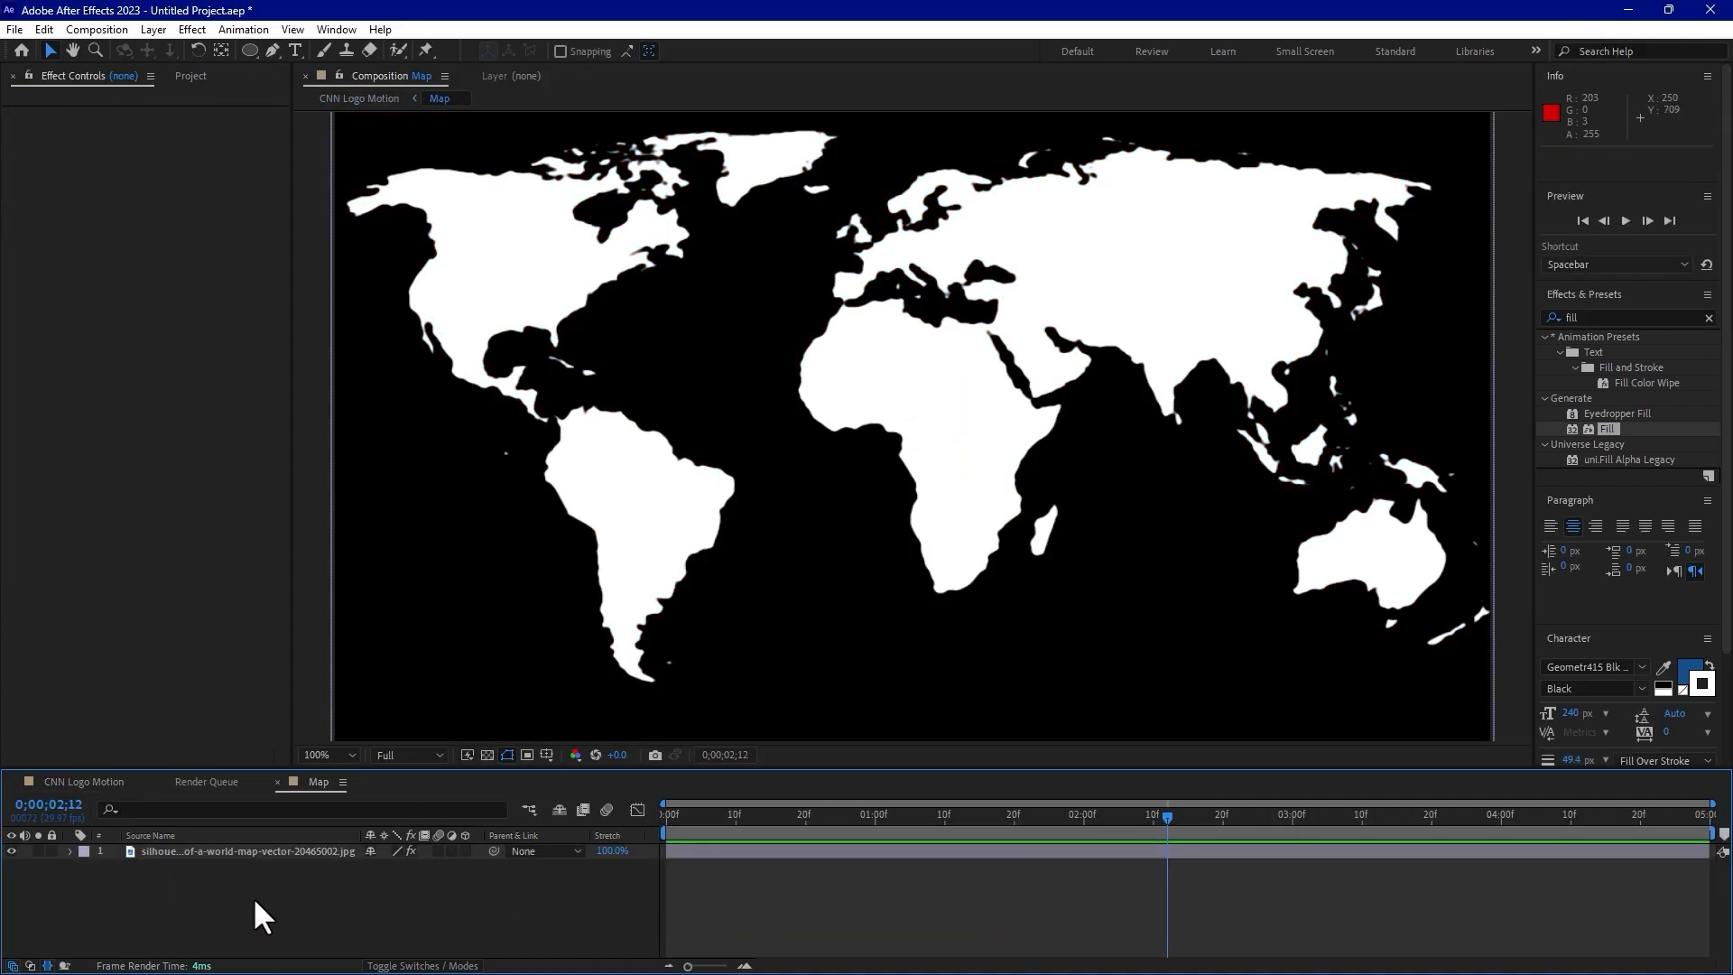
key(ctrl+y)
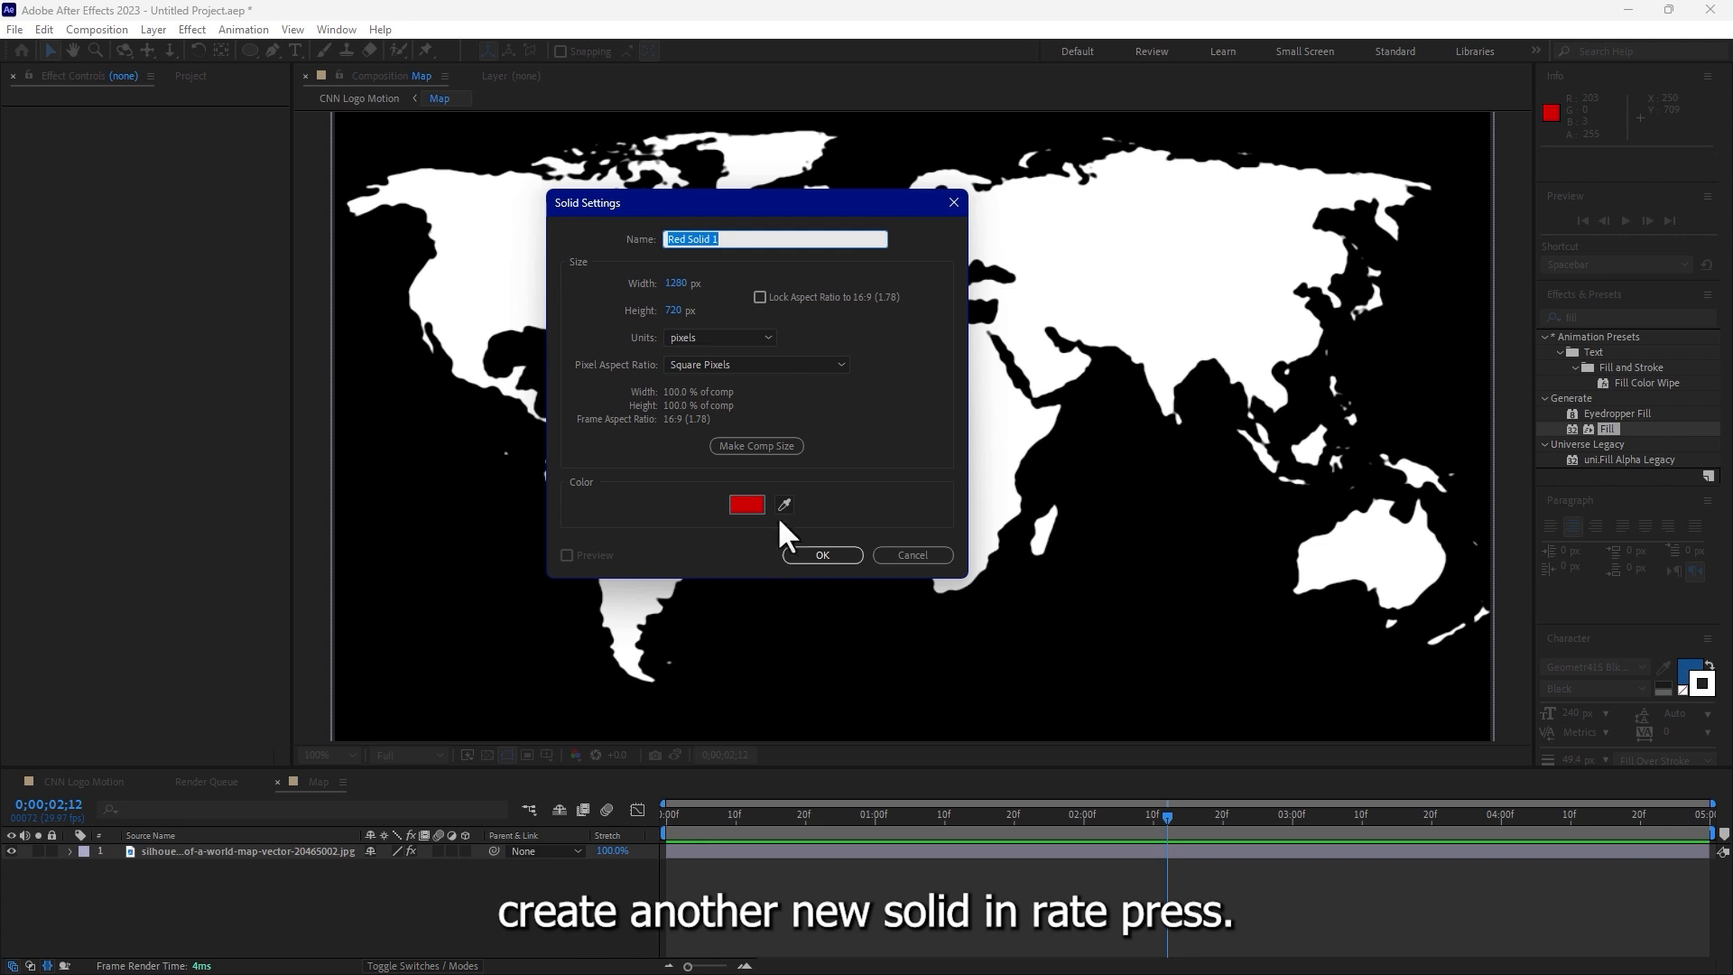
click(823, 554)
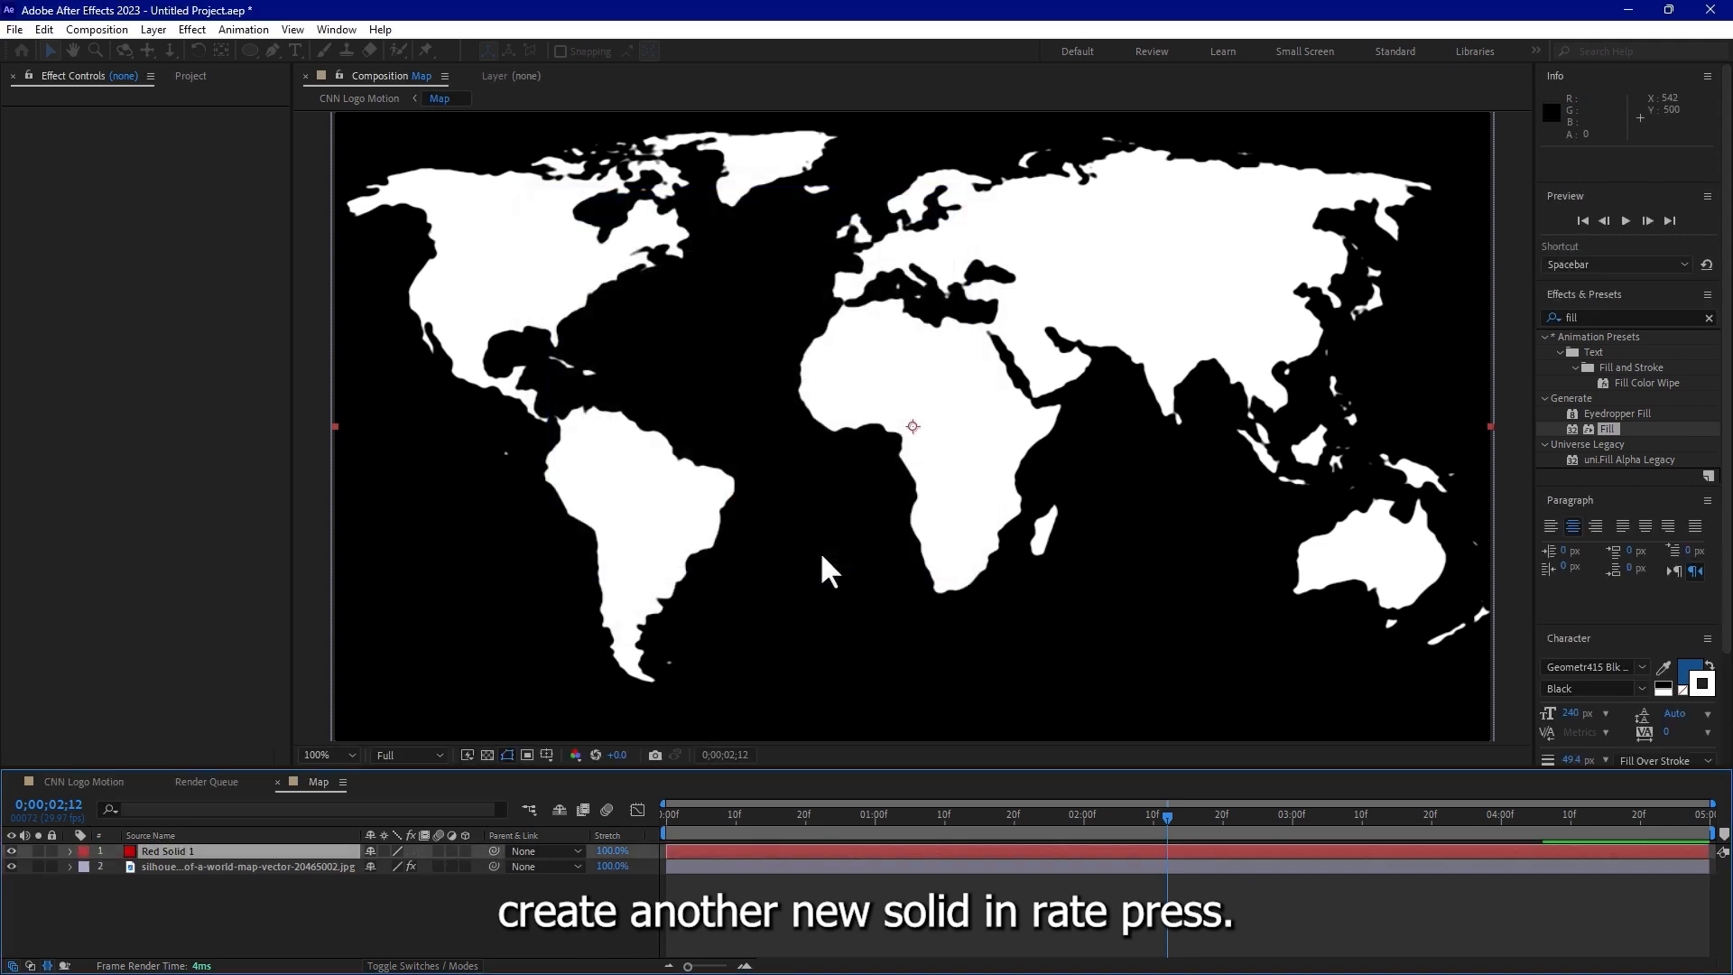
drag(257, 850, 253, 885)
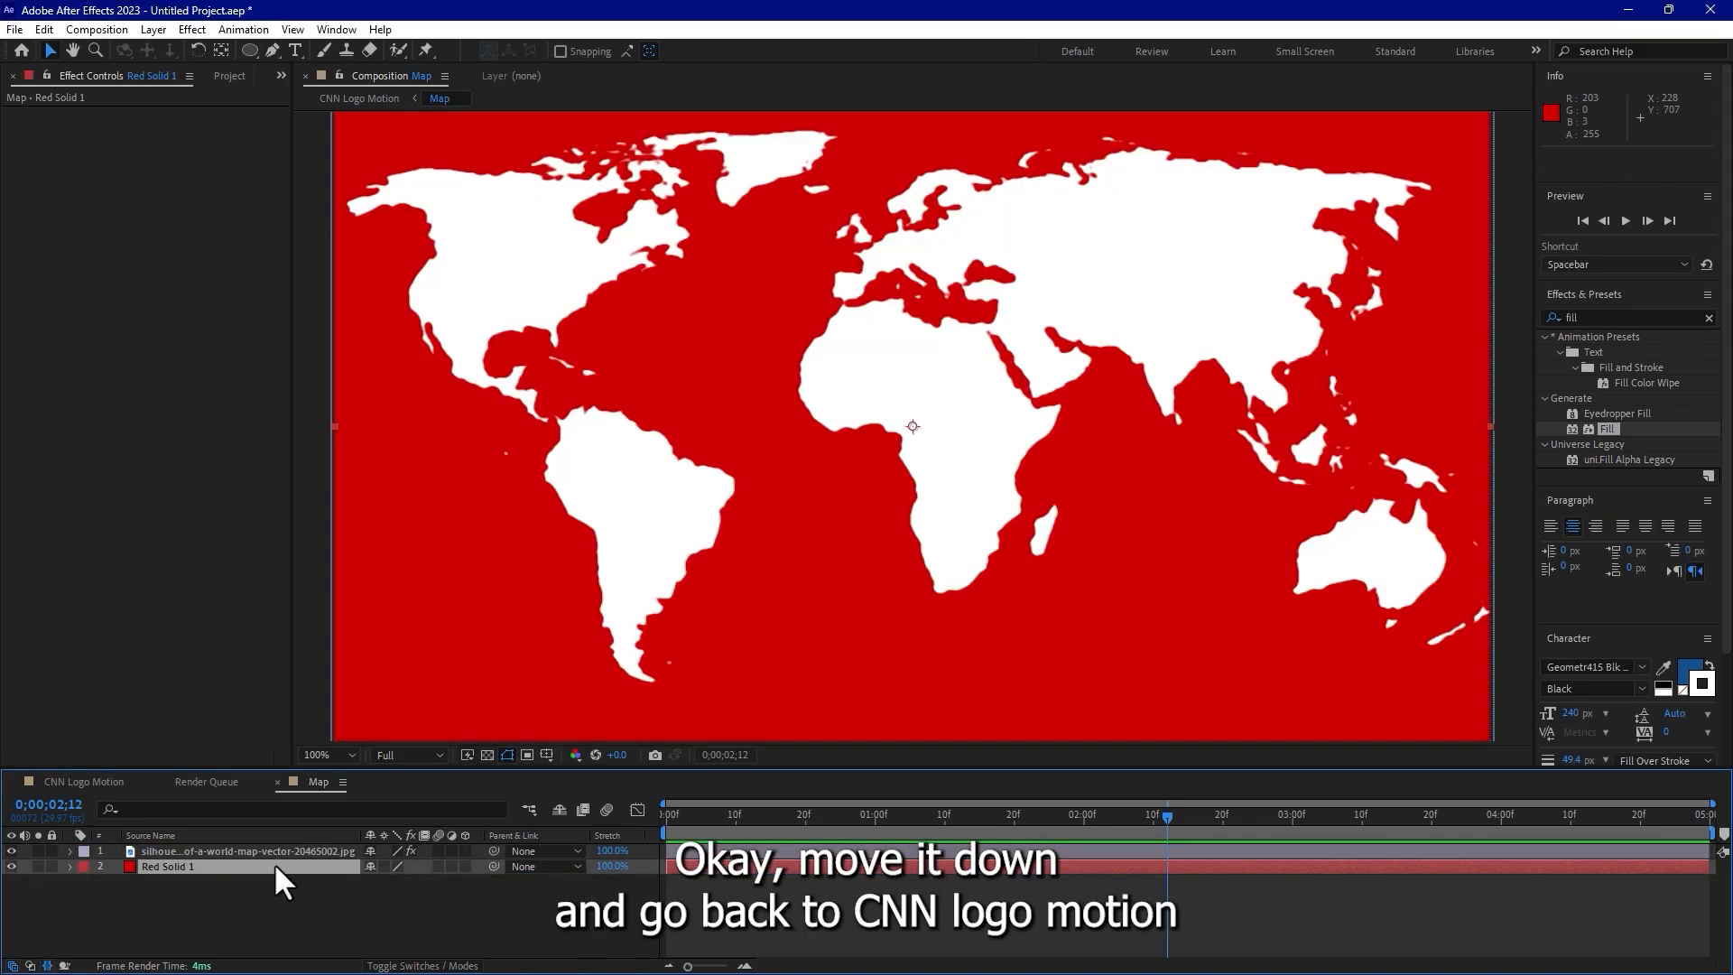
Try CC Sphere on the Map layer in the CNN Logo Motion composition, and undo it.
click(86, 781)
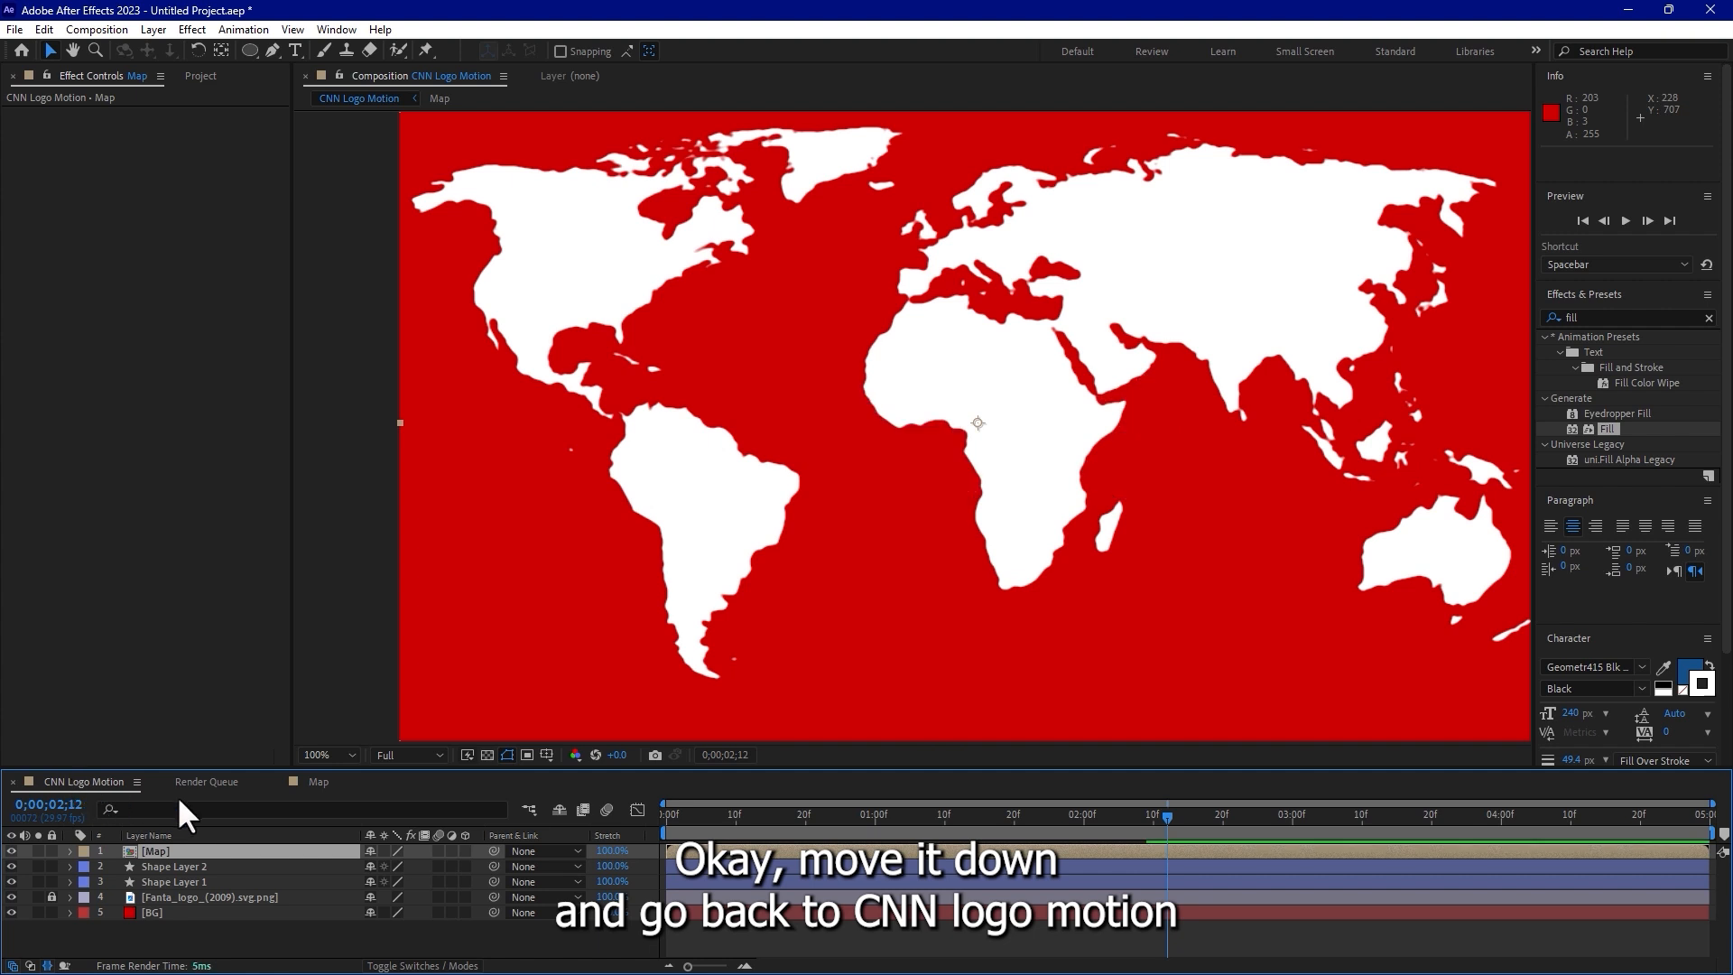
scroll(844, 553, down, 2)
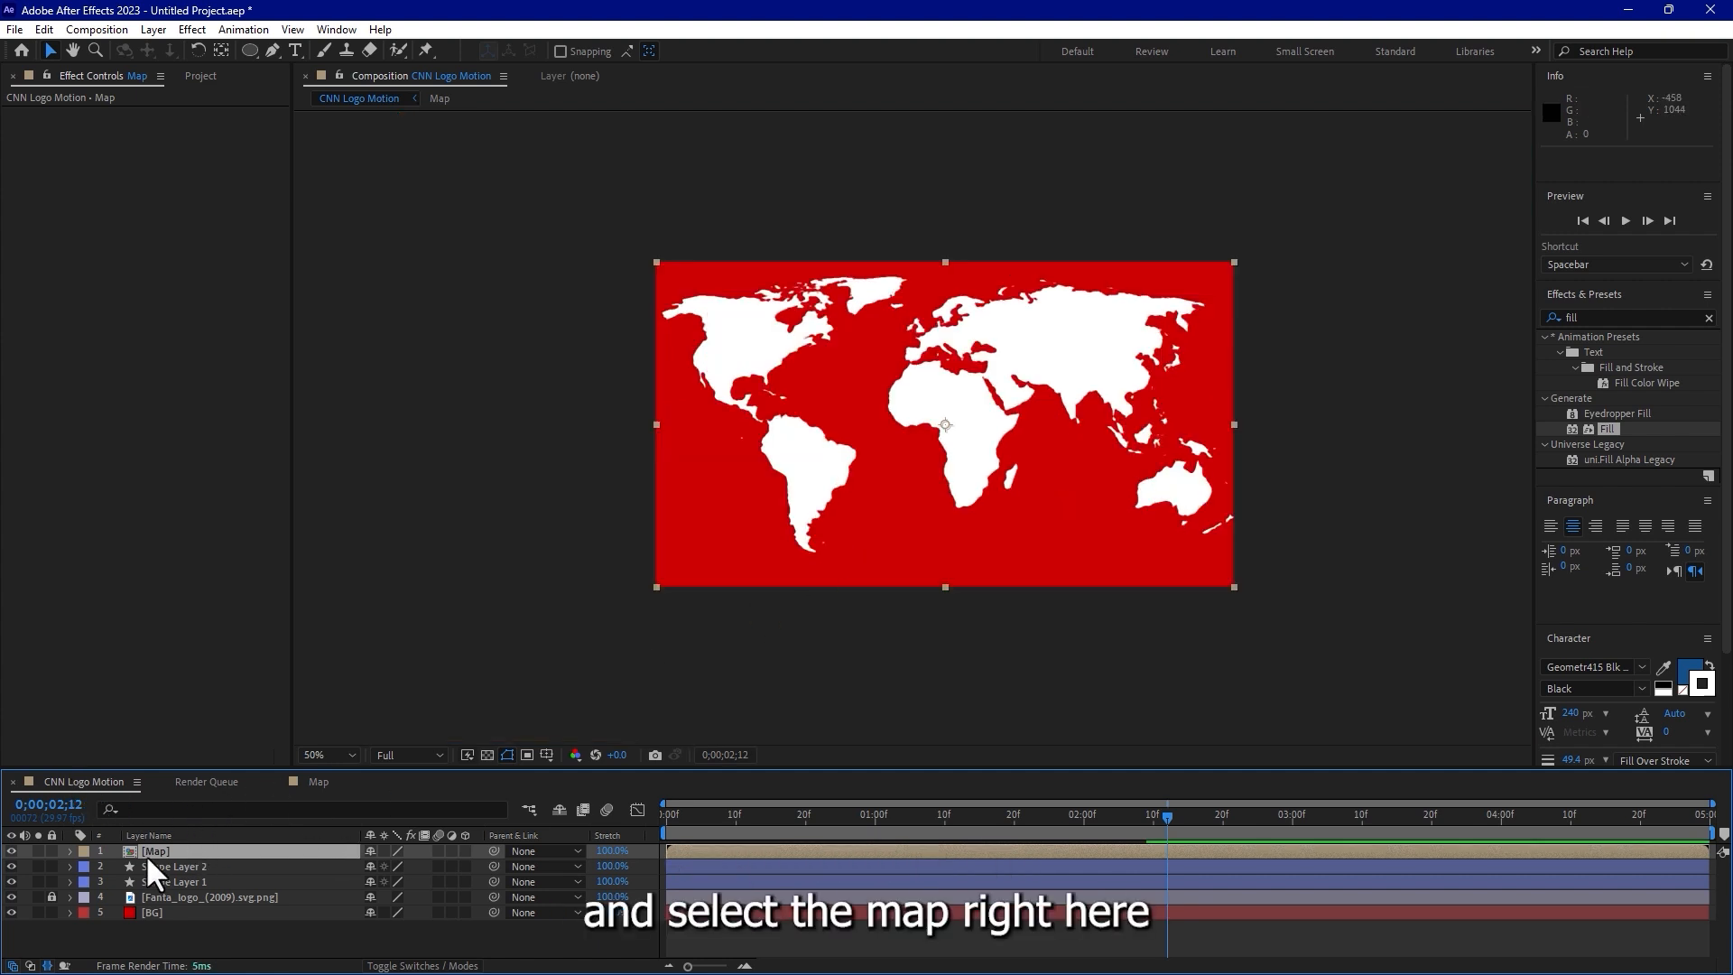
click(1589, 317)
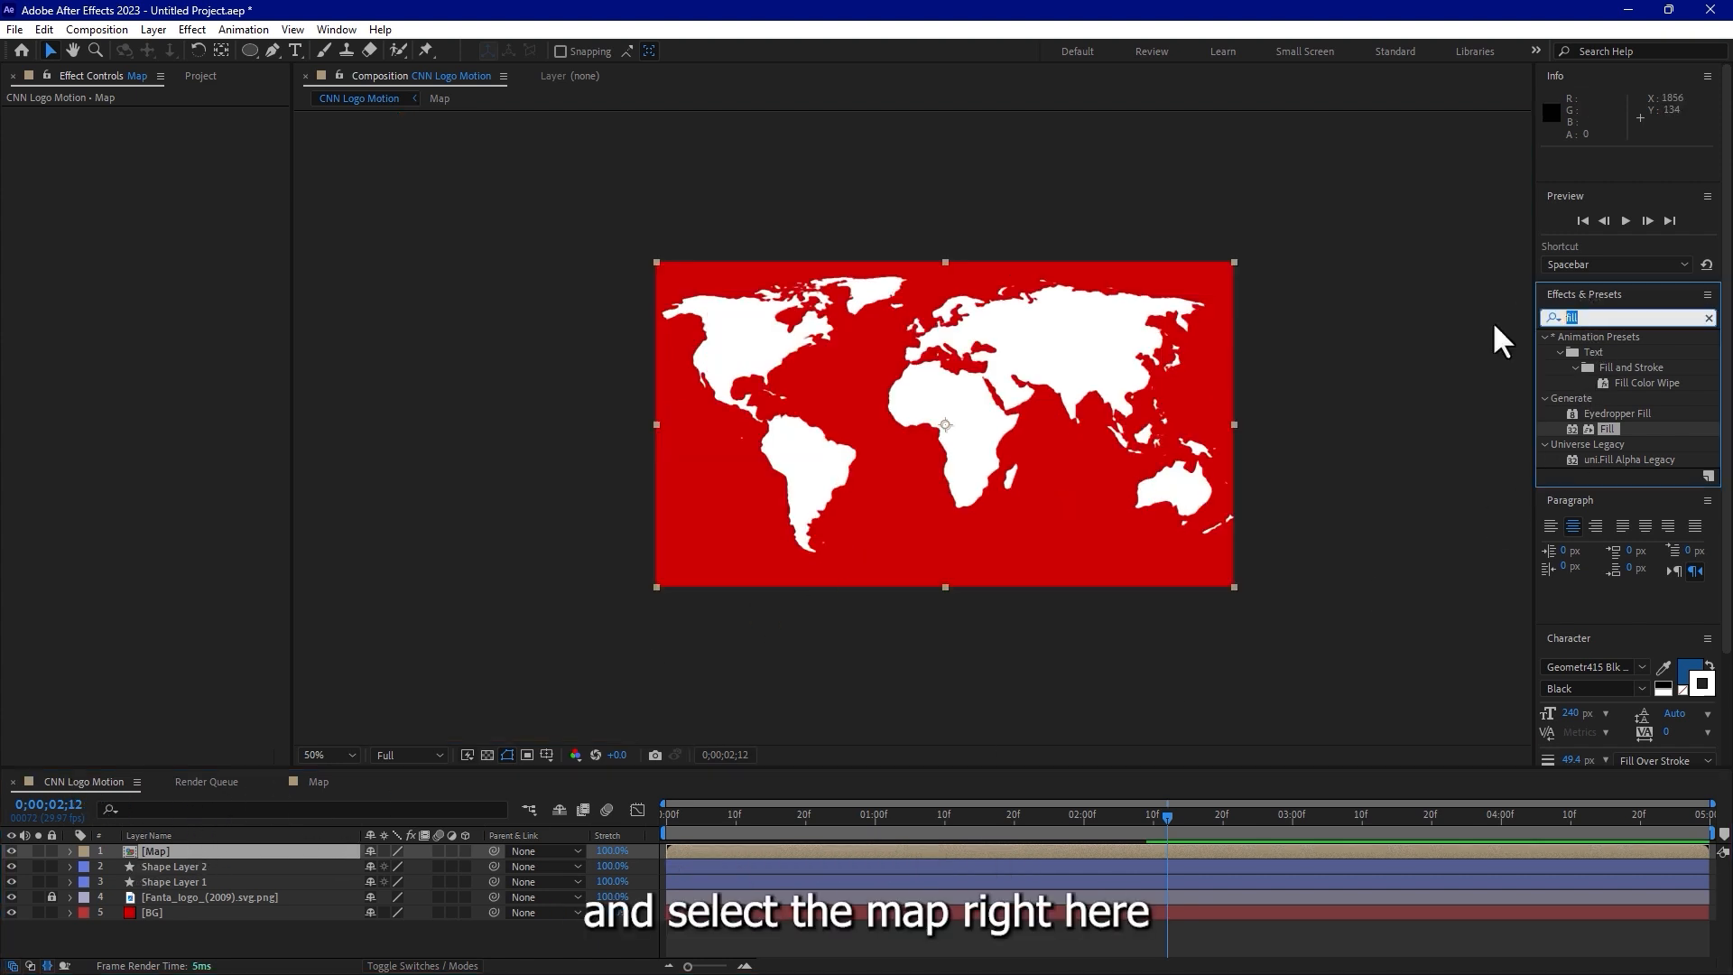
text(cc s)
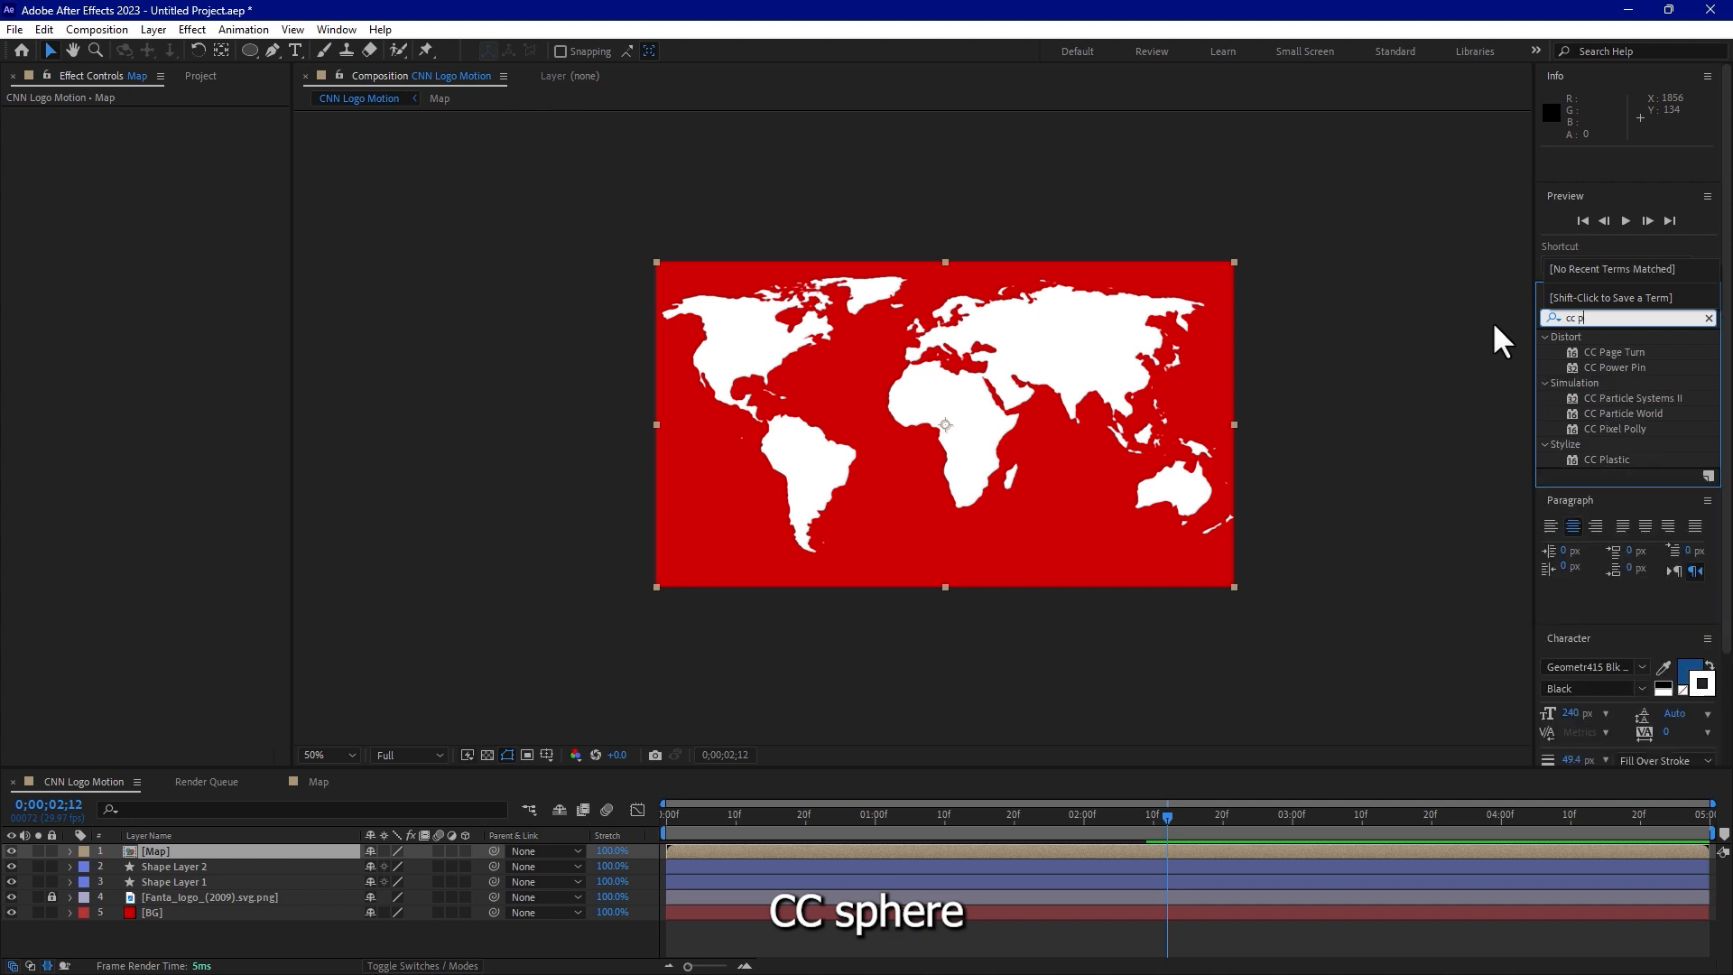
text(phe)
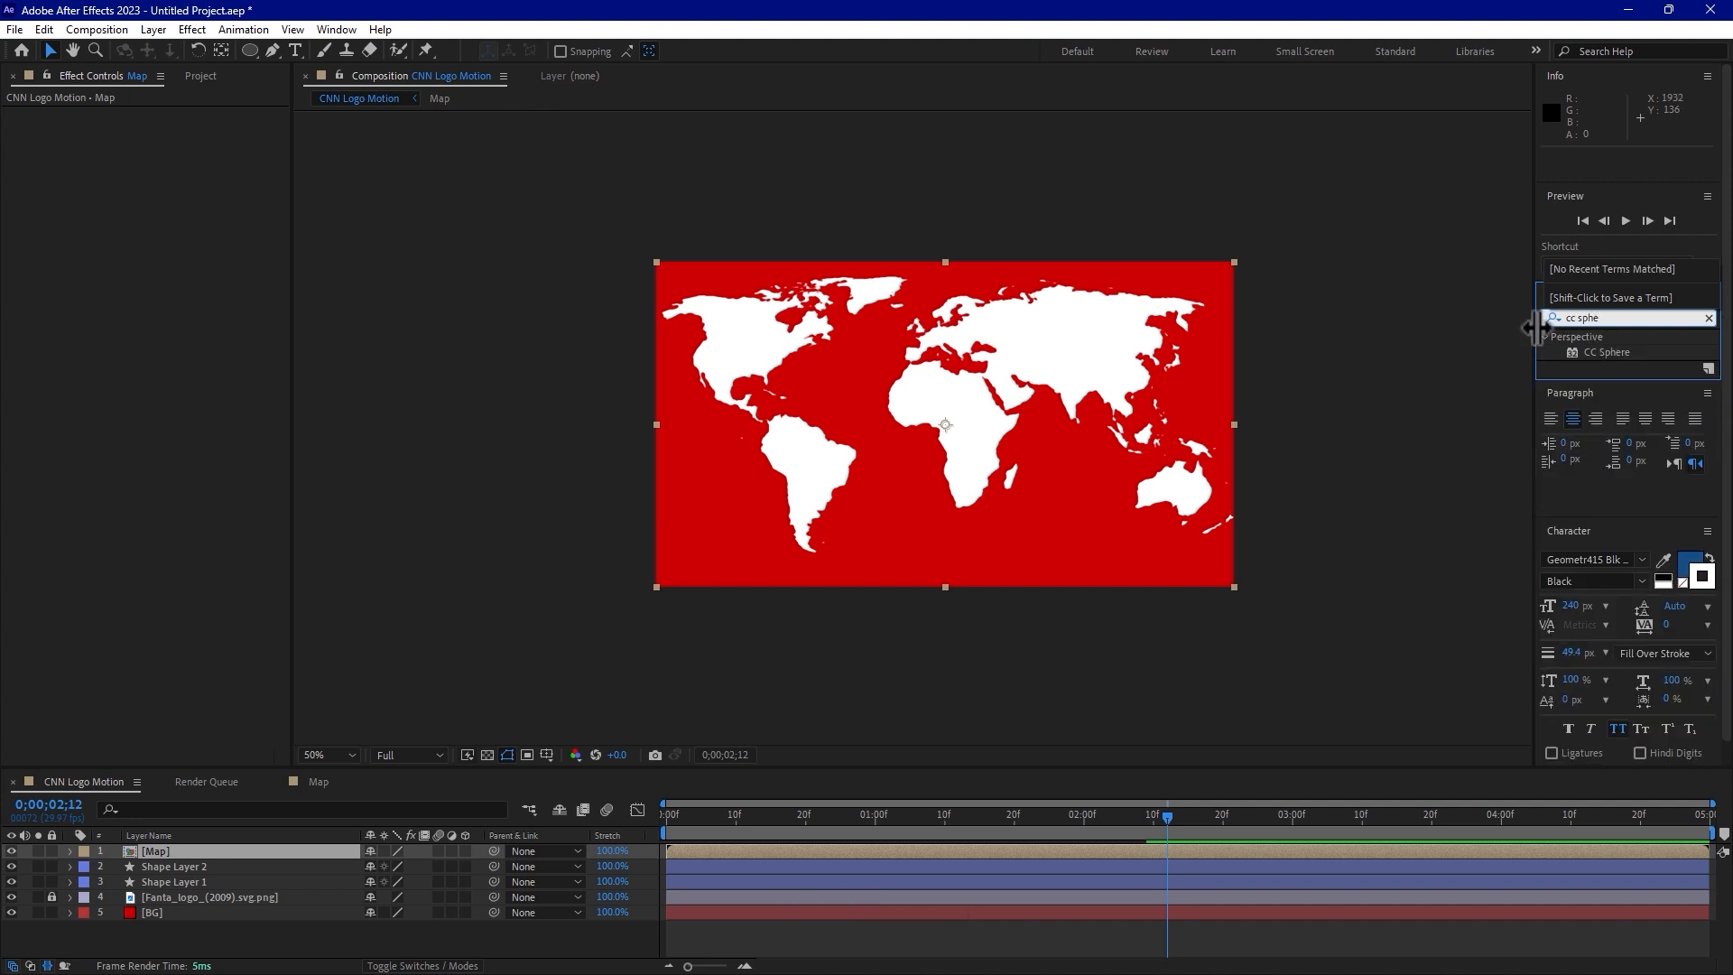
double_click(1609, 352)
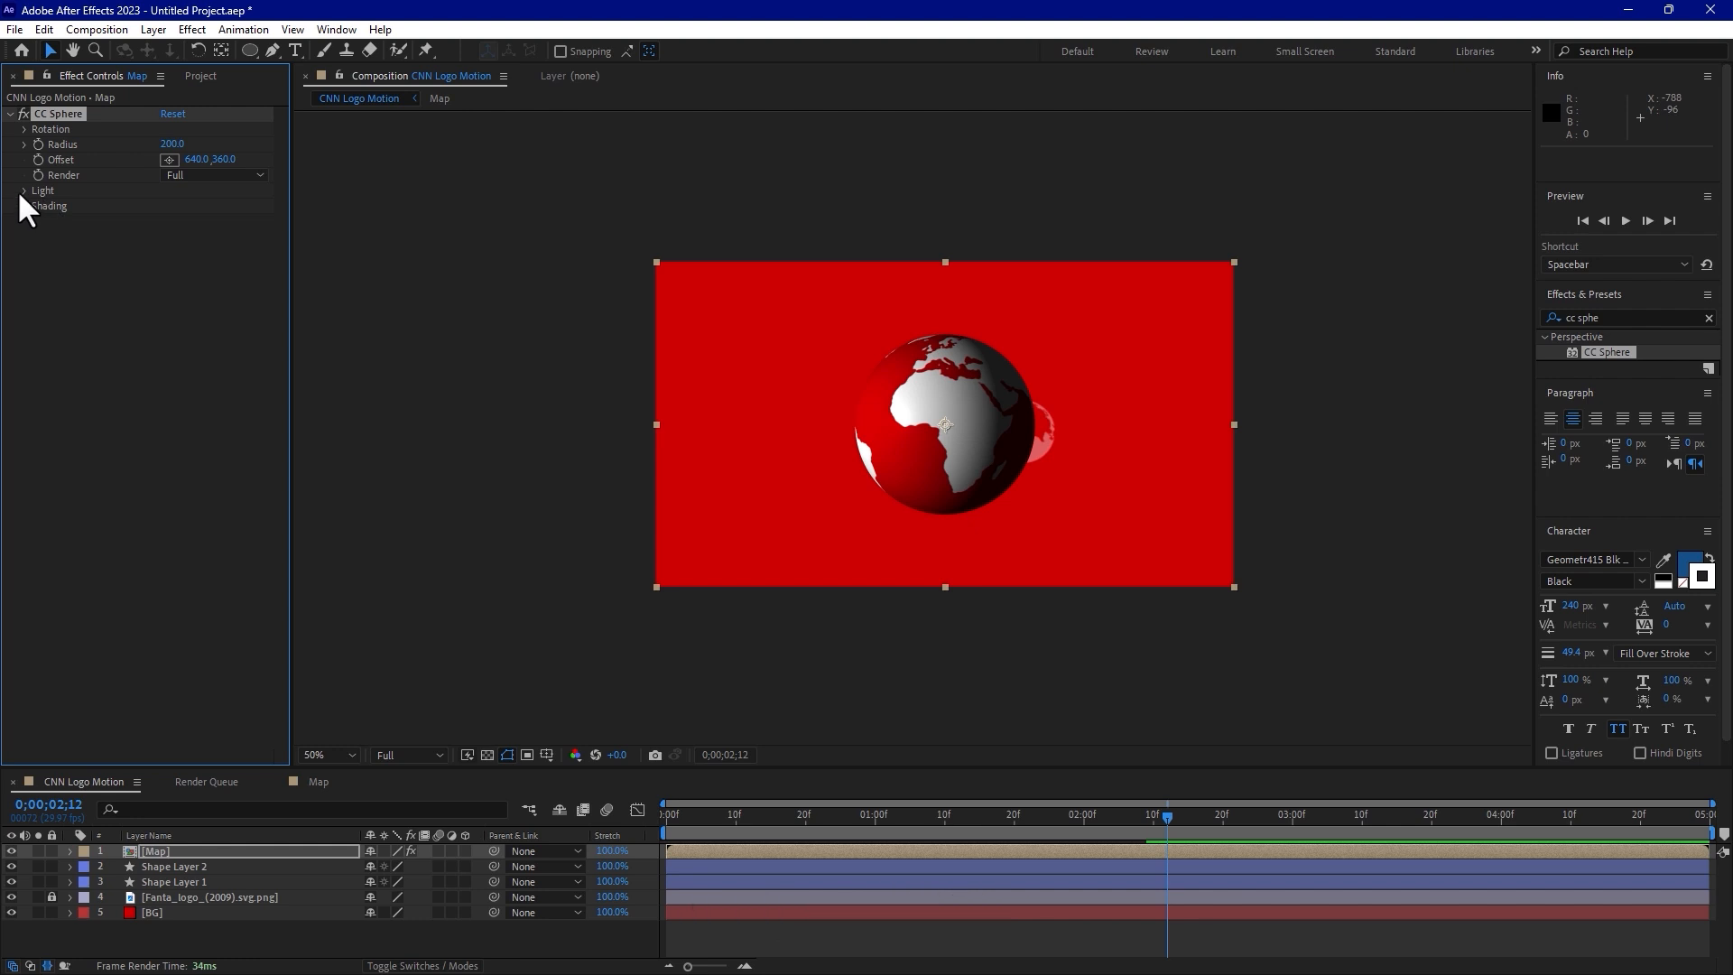
key(ctrl+z)
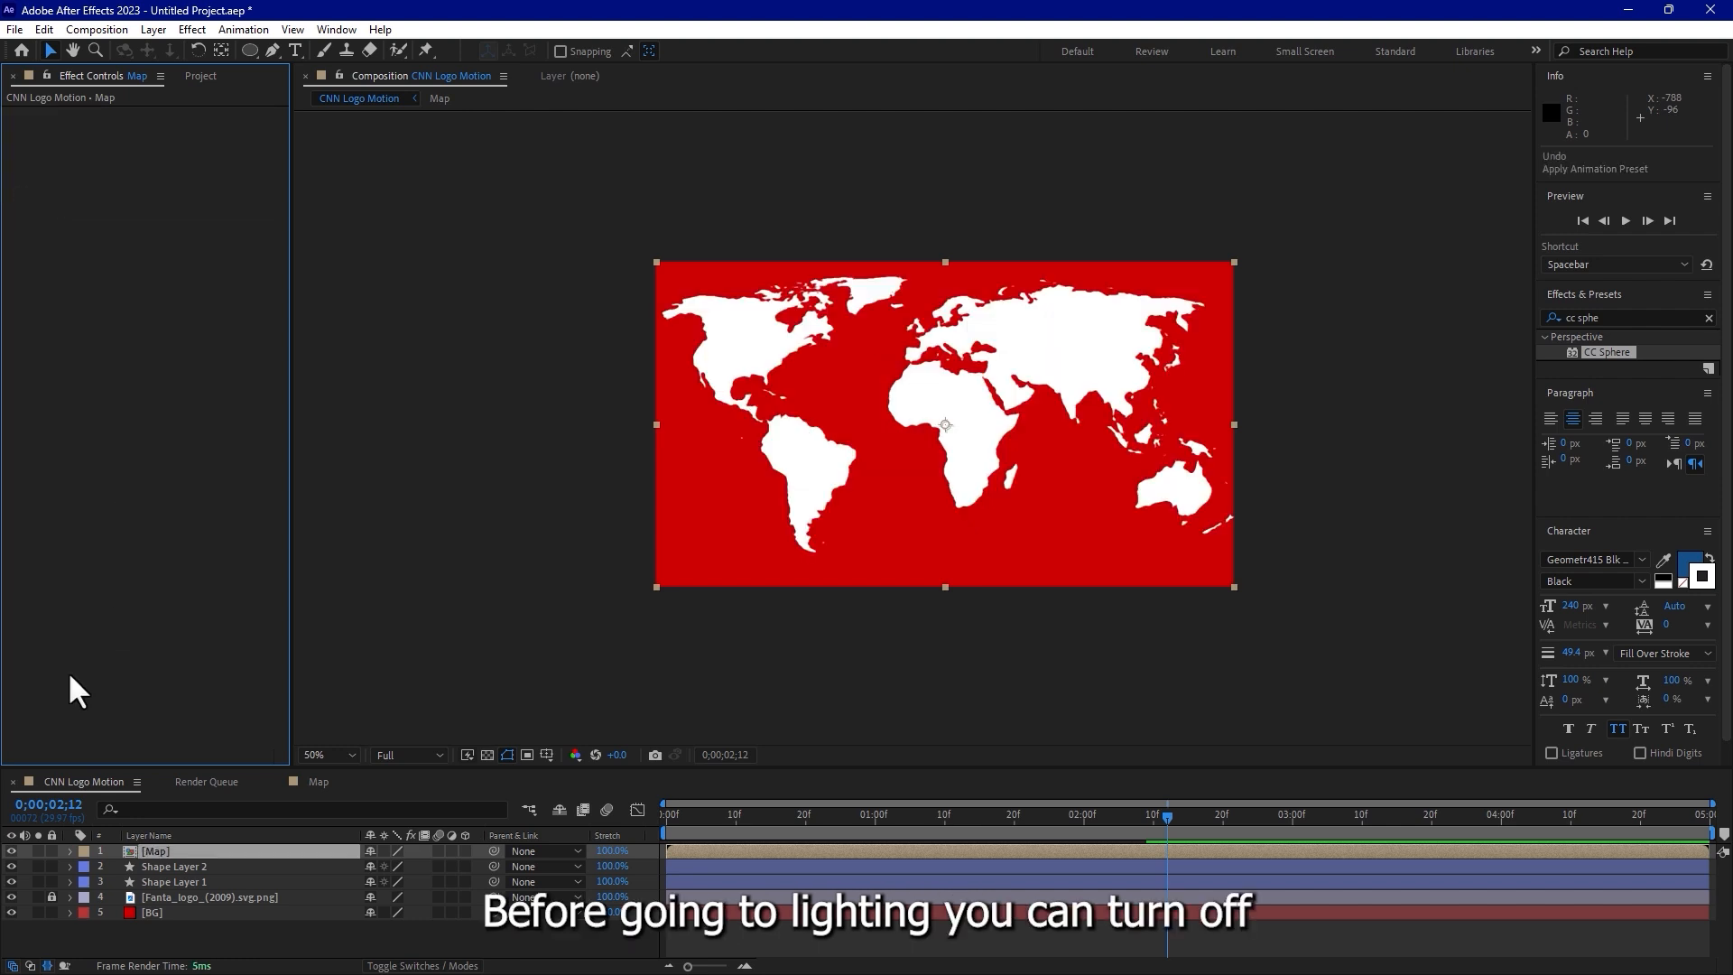
Hide the red solid inside the Map composition and return to the CNN Logo Motion composition.
double_click(155, 852)
click(11, 866)
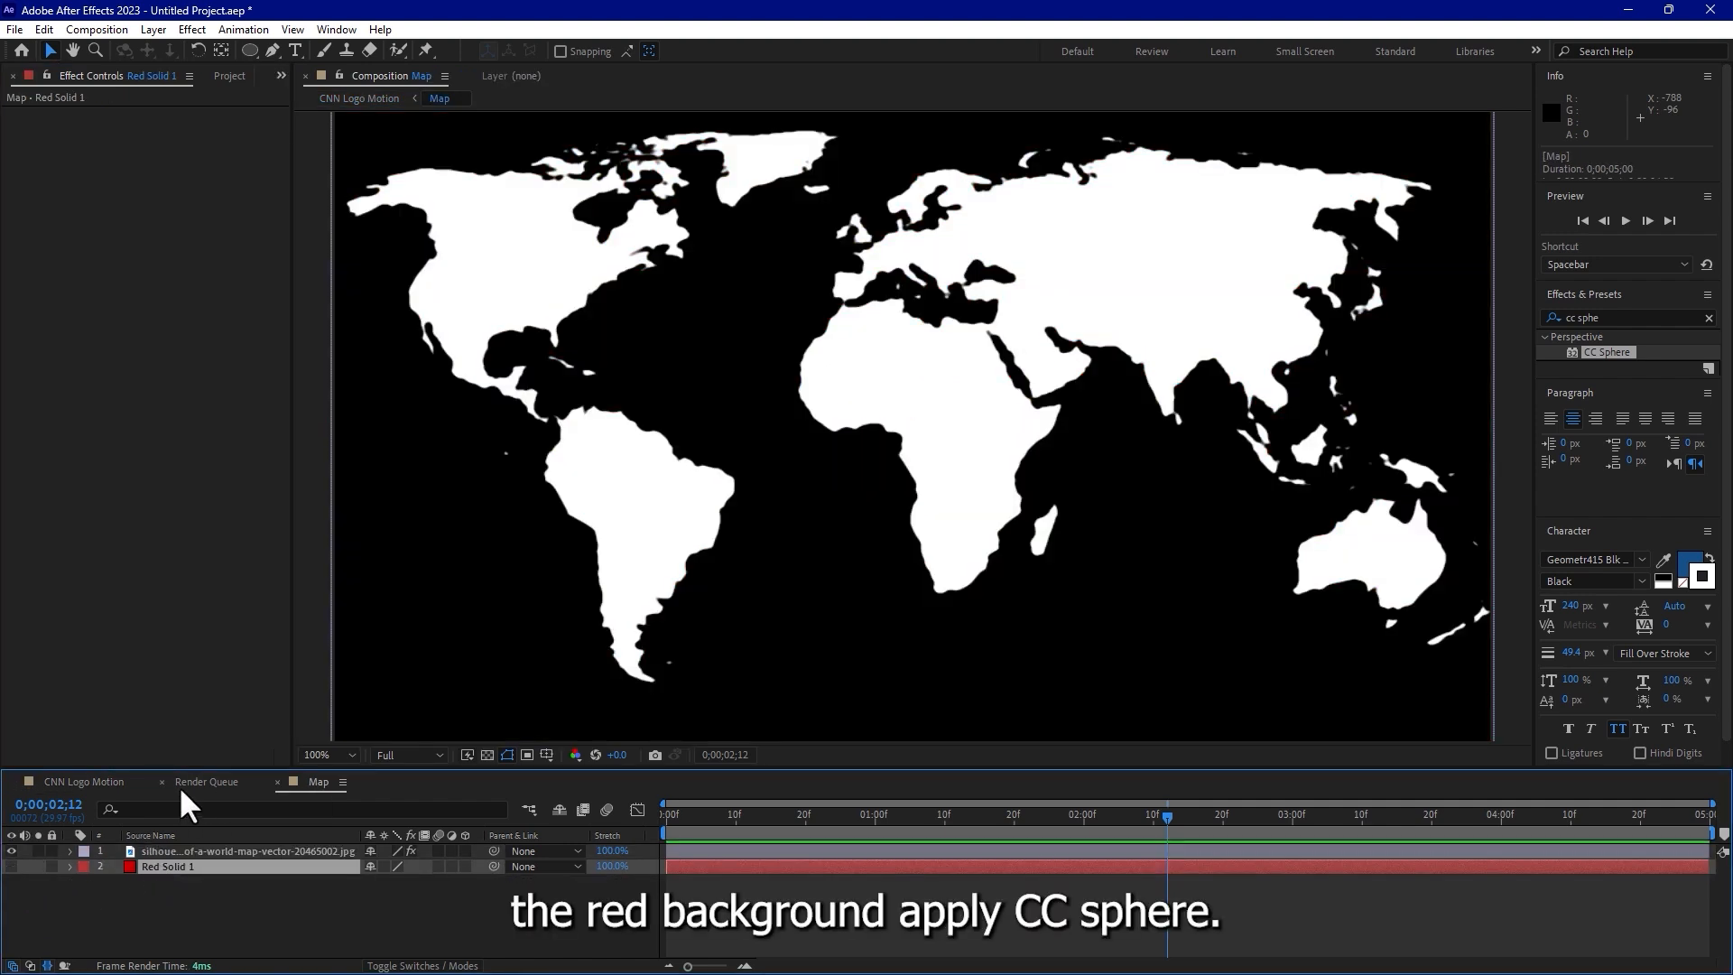
click(98, 783)
Apply CC Sphere to the Map layer and raise its Ambient shading to 46.
drag(1599, 361, 1031, 515)
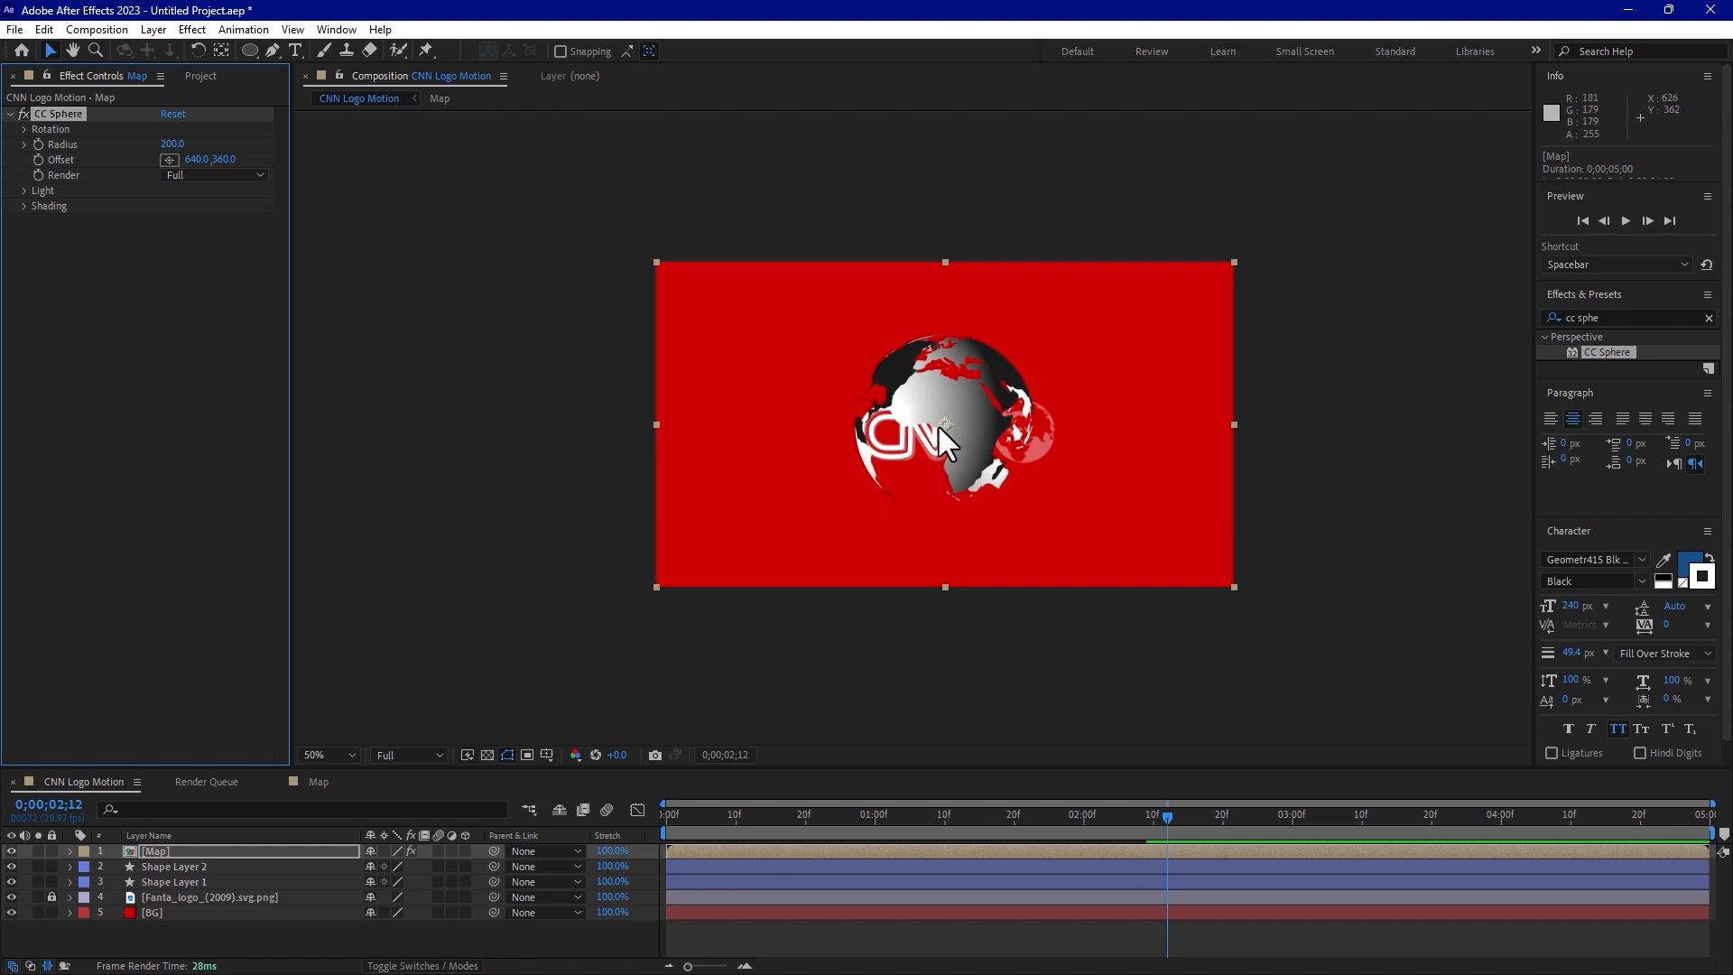
click(25, 205)
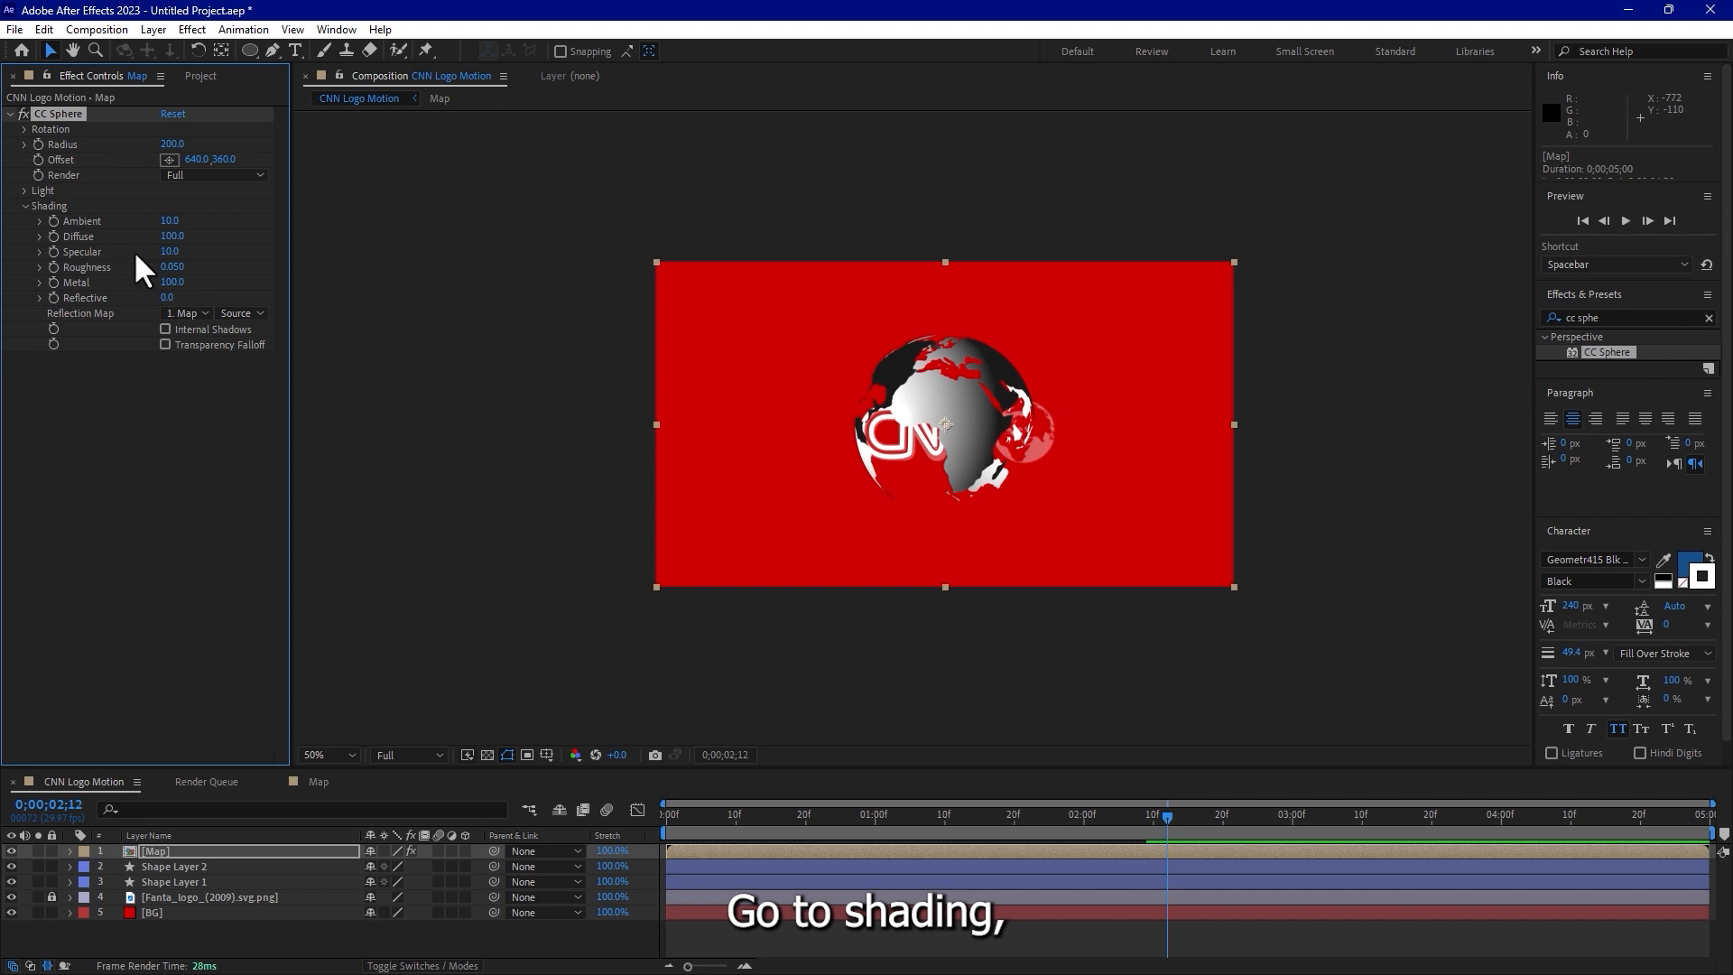
drag(185, 220, 194, 221)
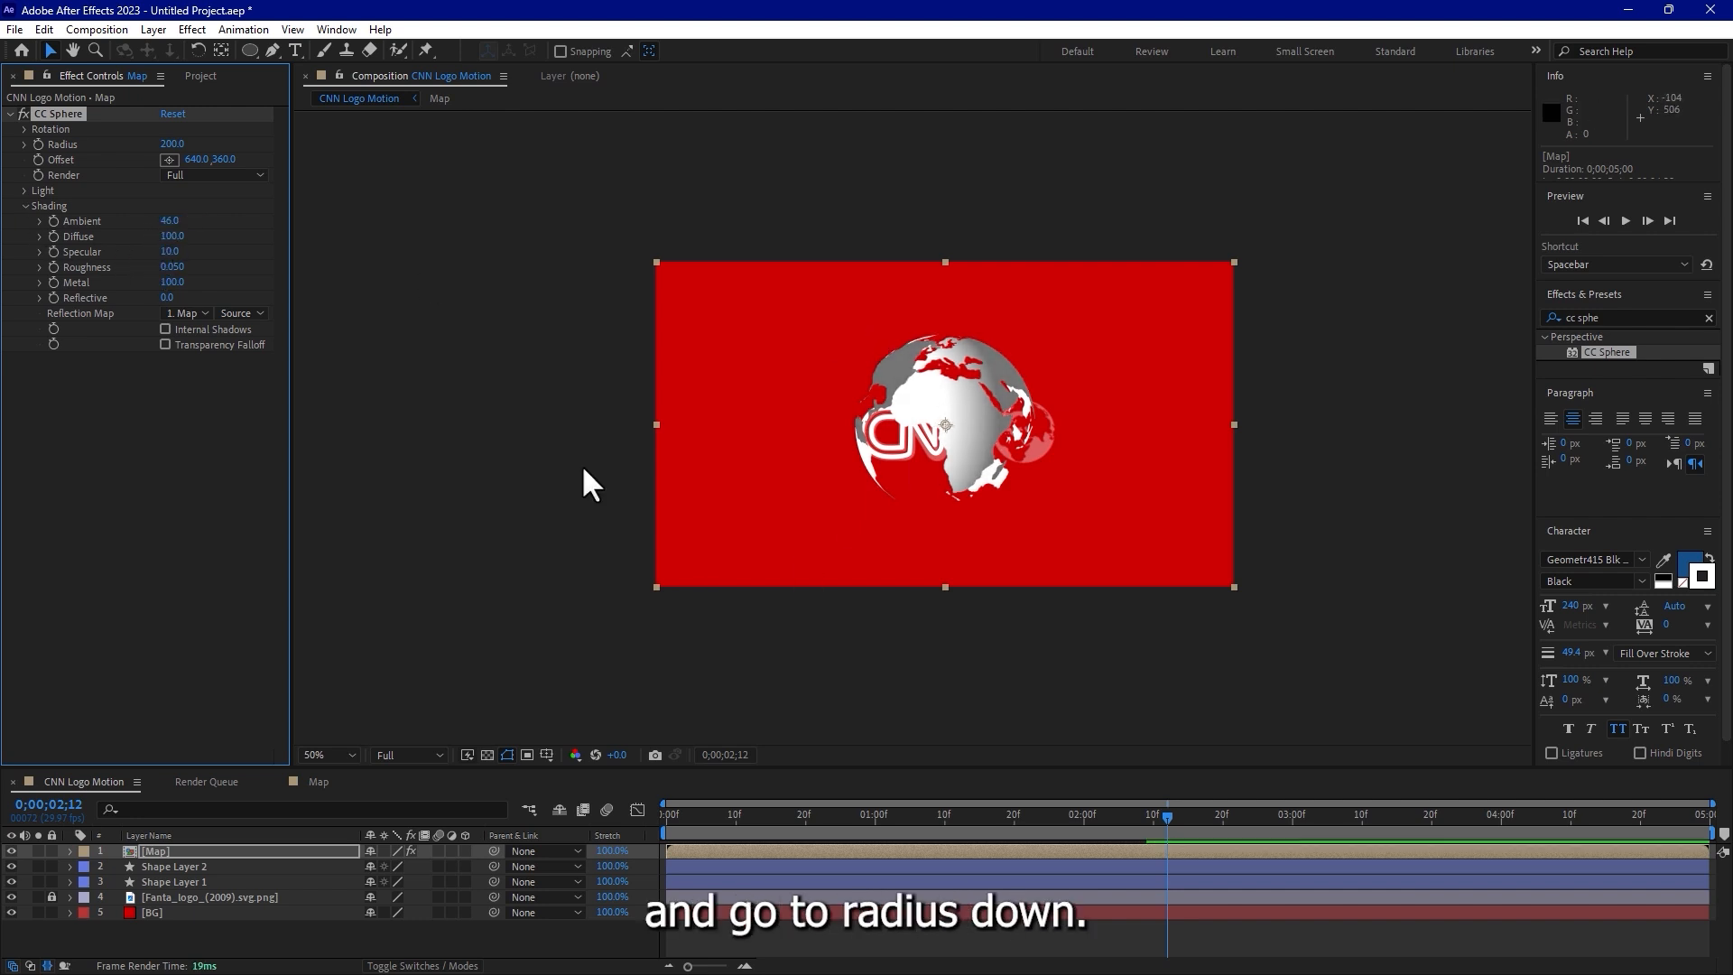
Reduce the sphere's radius to 73 and move its offset to 816, 370 beside the CNN lettering.
drag(172, 146, 97, 151)
drag(945, 424, 1024, 428)
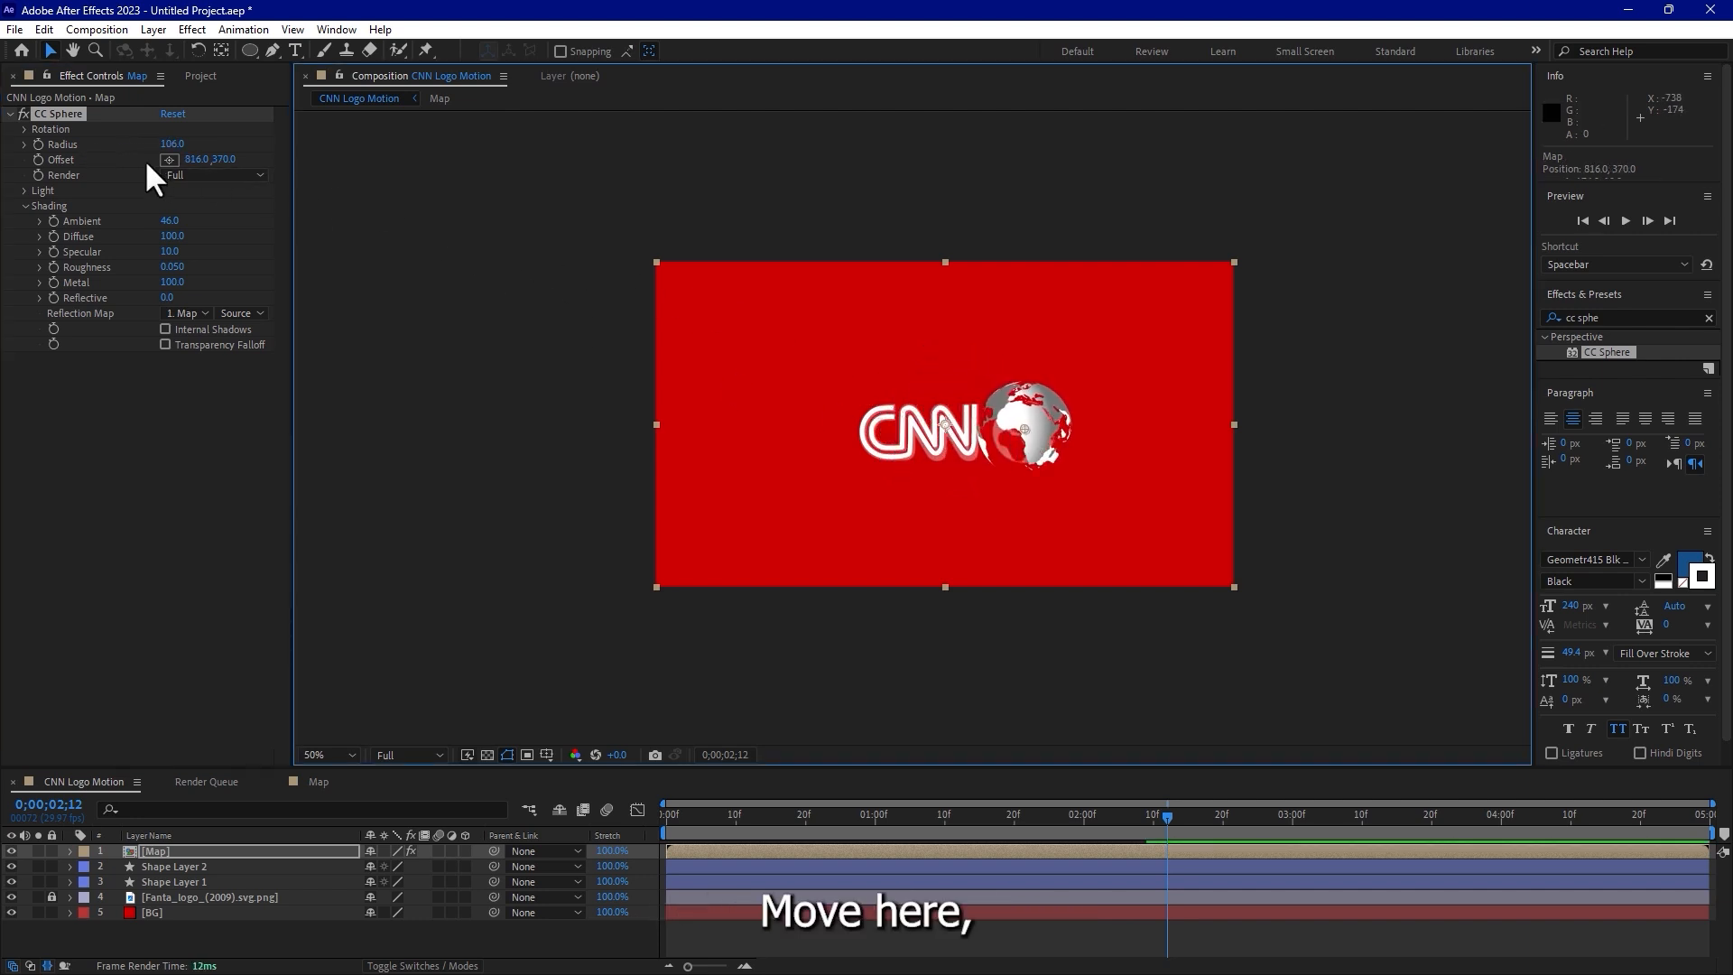
drag(171, 144, 149, 142)
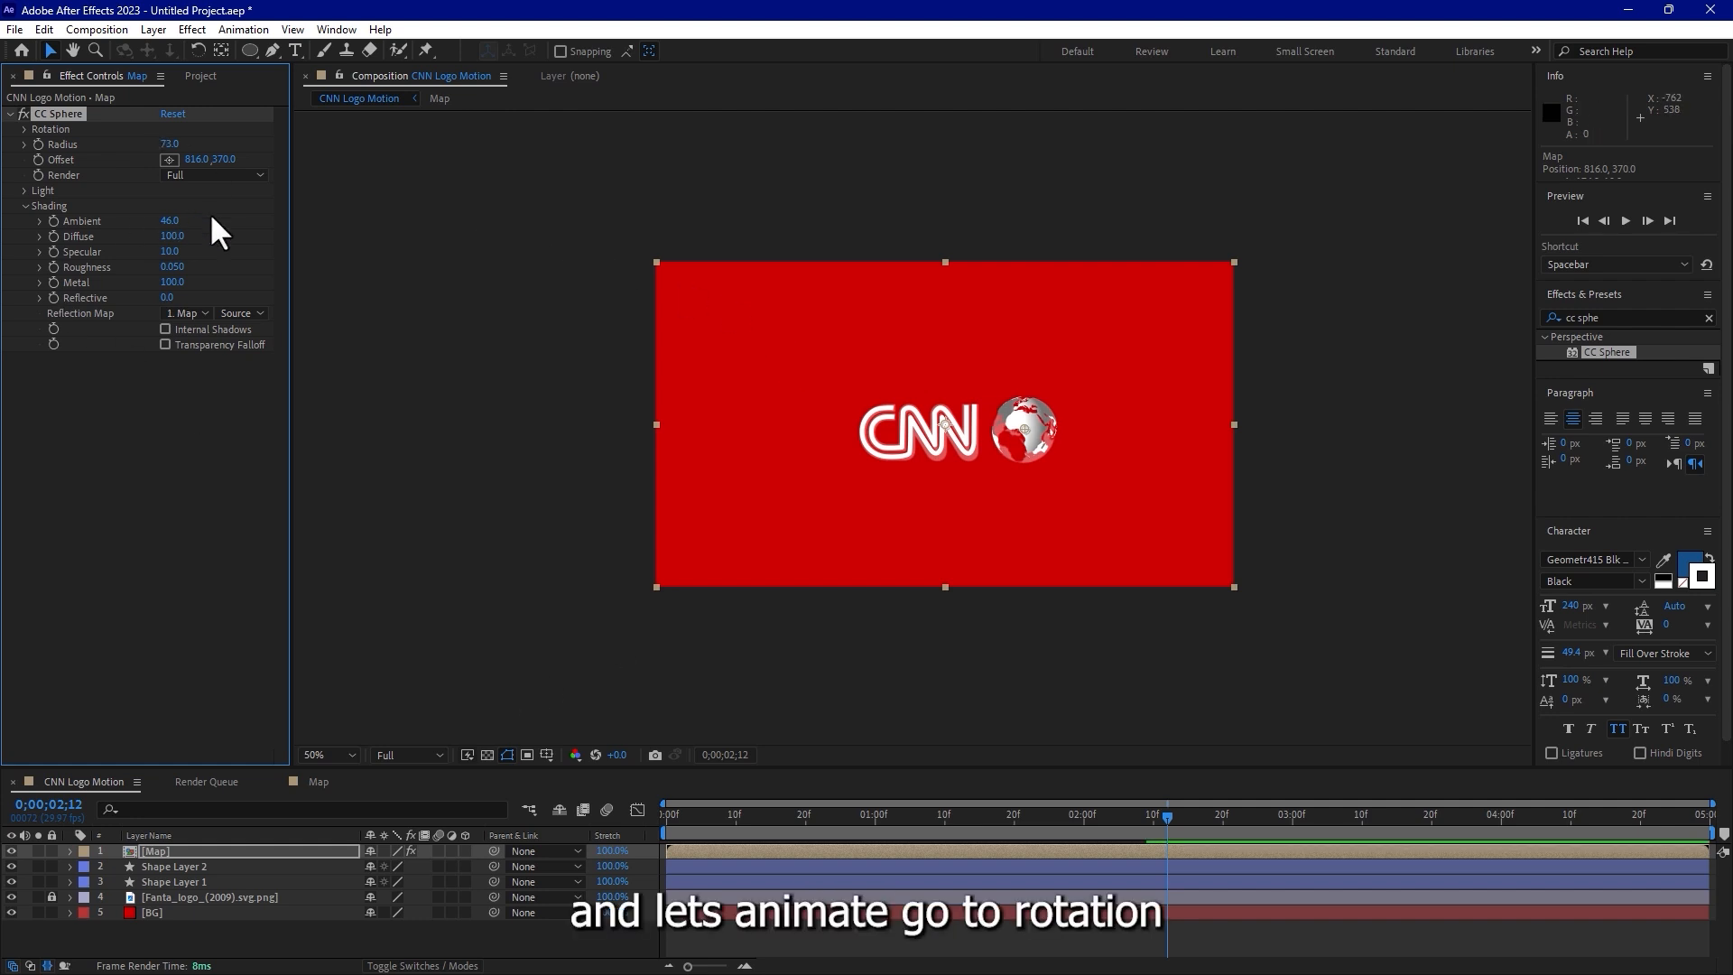
Keyframe the sphere's Rotation Y from 0 at the composition's start to one full revolution at 0;00;04;29, and scrub through the spin.
click(23, 128)
drag(745, 815, 591, 826)
click(68, 219)
drag(1672, 815, 1726, 821)
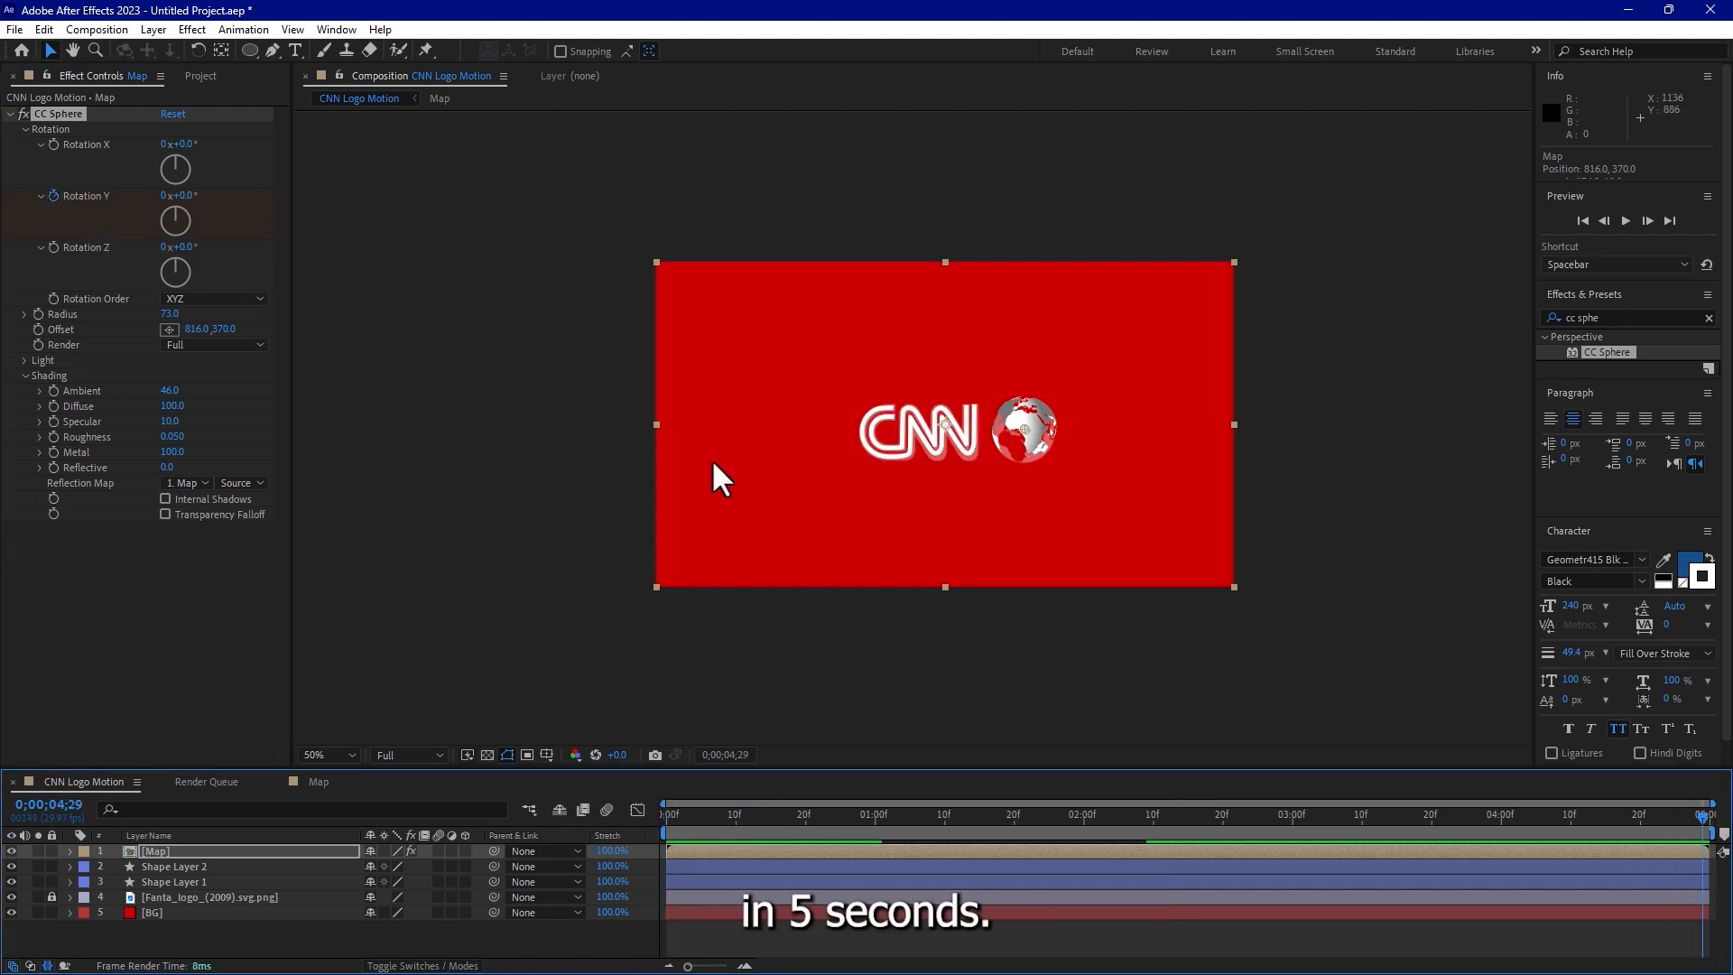
click(166, 195)
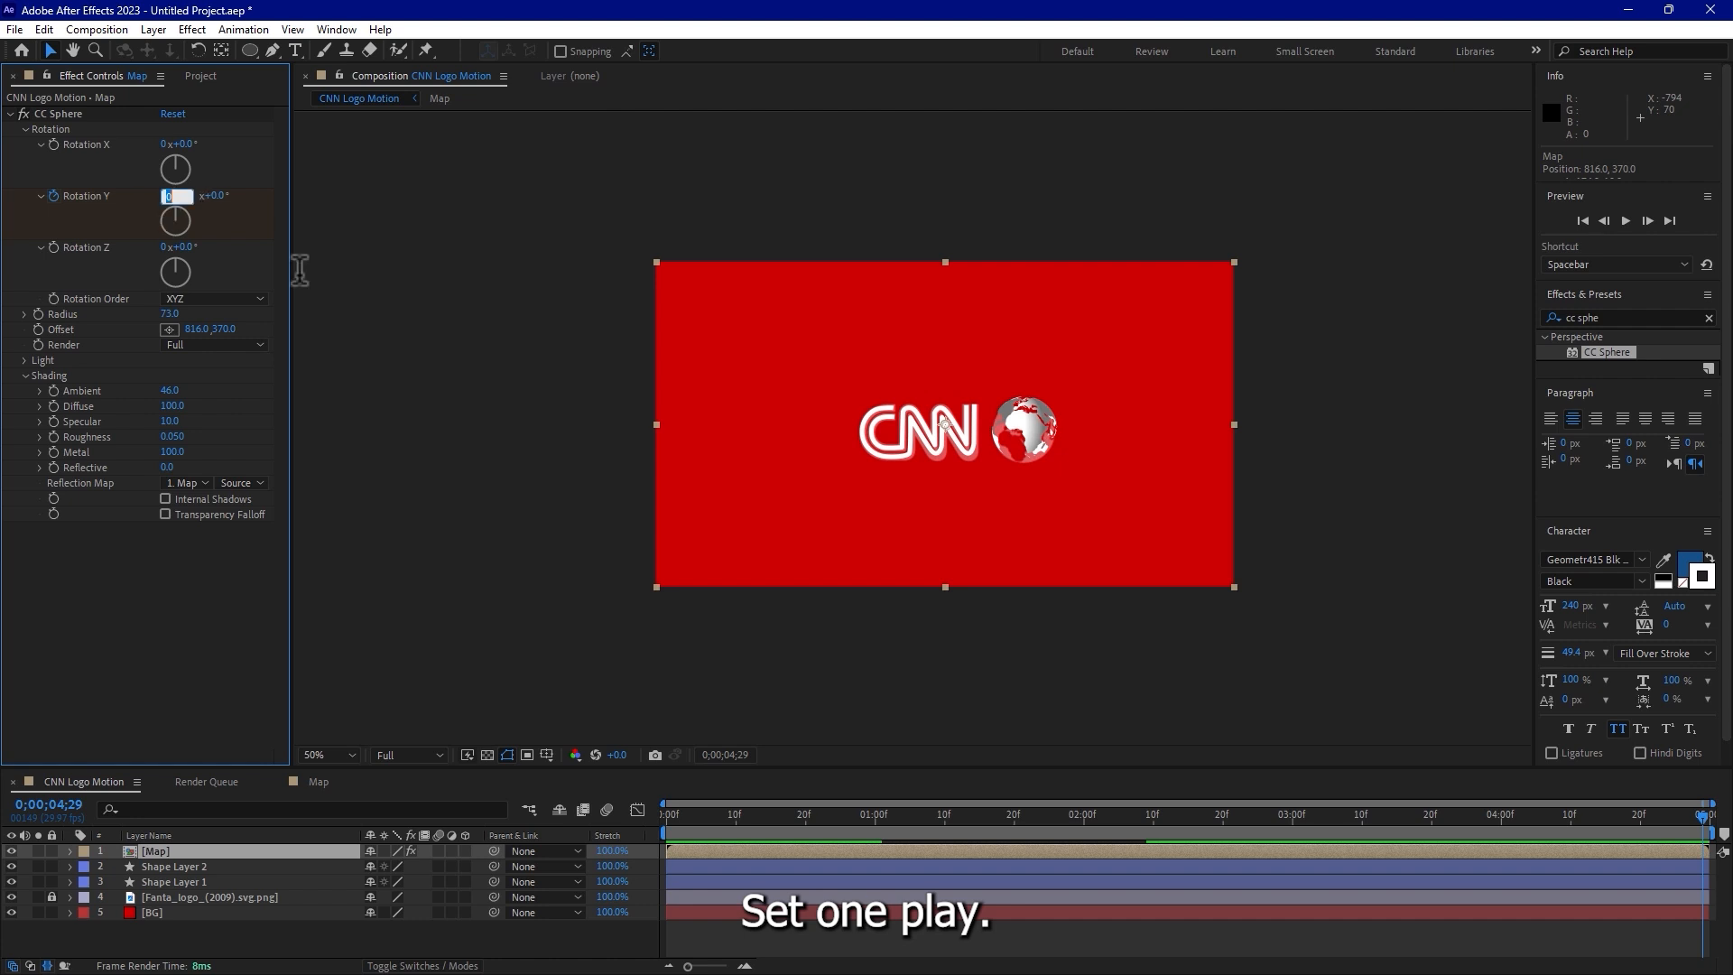
text(1)
key(Return)
drag(862, 818, 1208, 823)
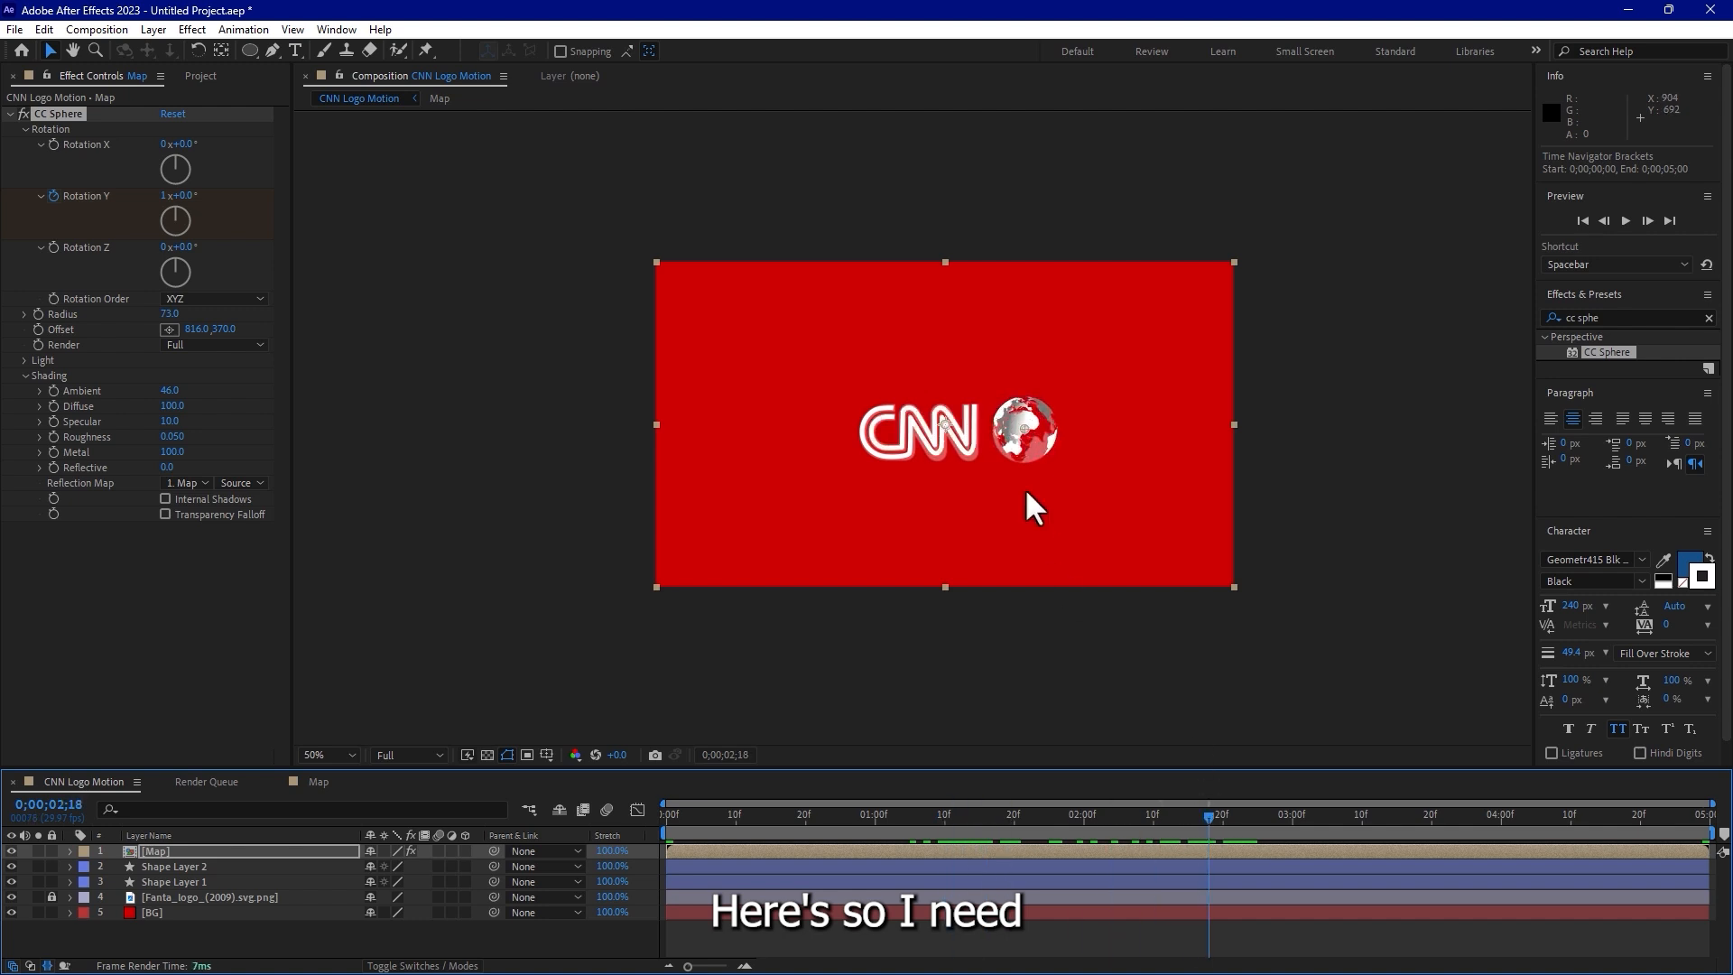
Lower the globe's offset to 816, 382 over the original logo's globe, and hide the Fanta_logo_(2009).svg.png reference layer.
click(1022, 428)
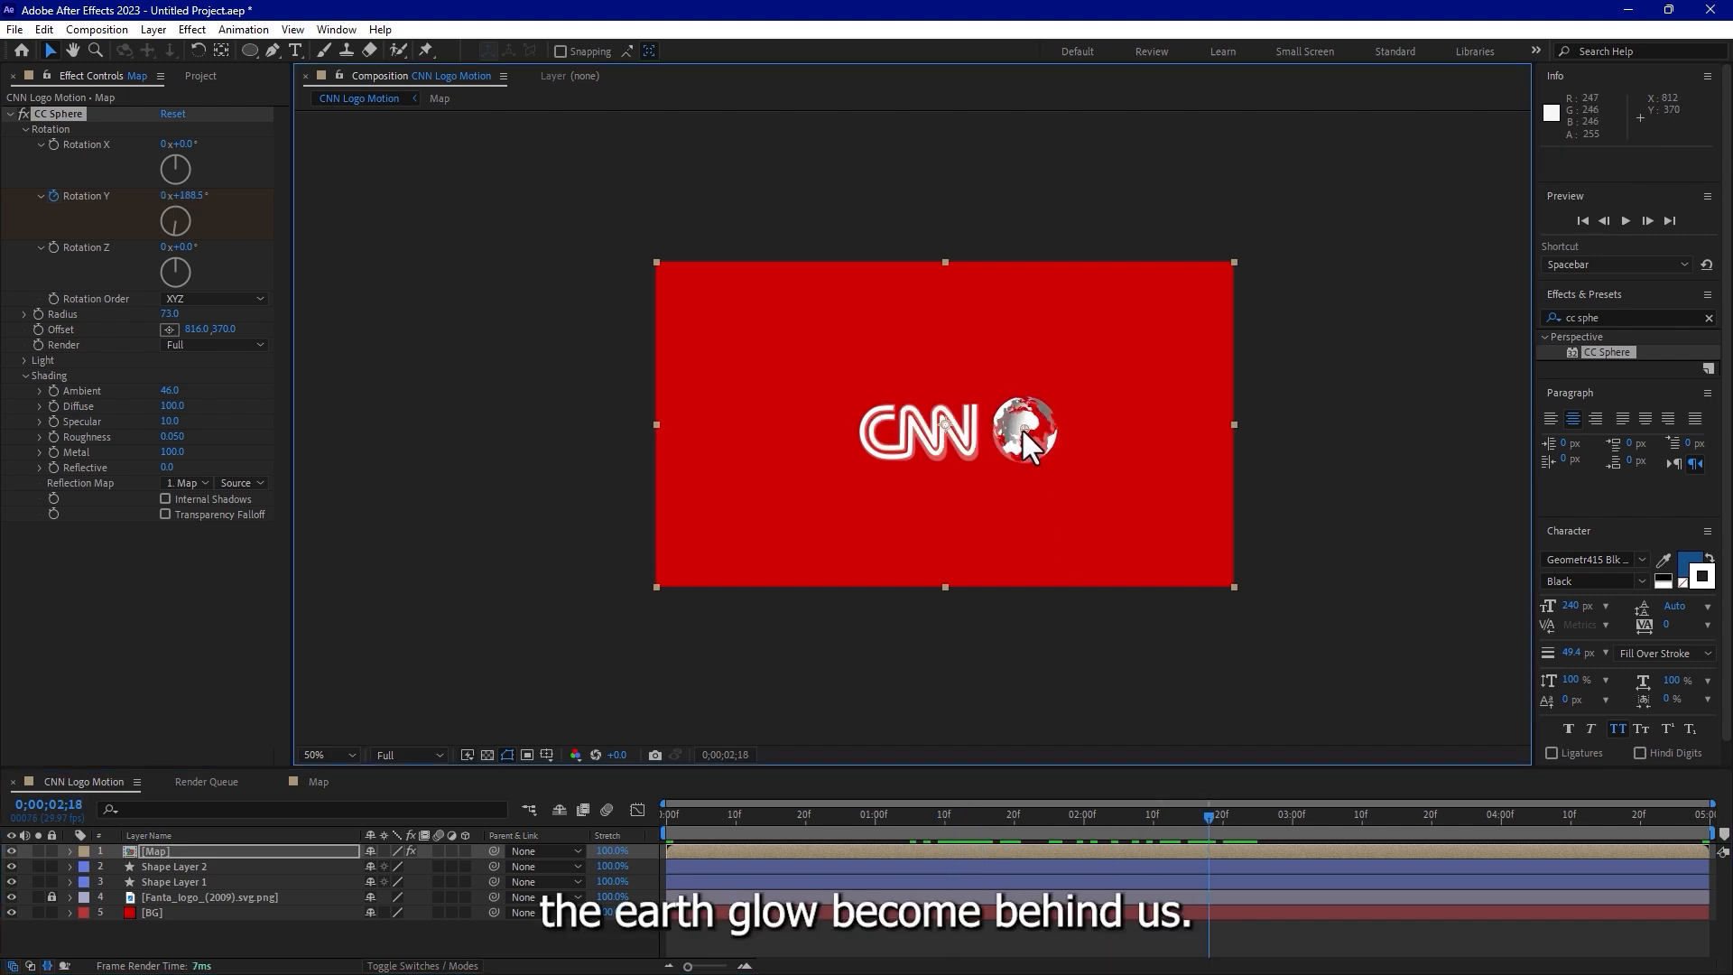
mouse_move(1022, 430)
mouse_down()
mouse_move(1000, 429)
mouse_move(1022, 436)
mouse_up()
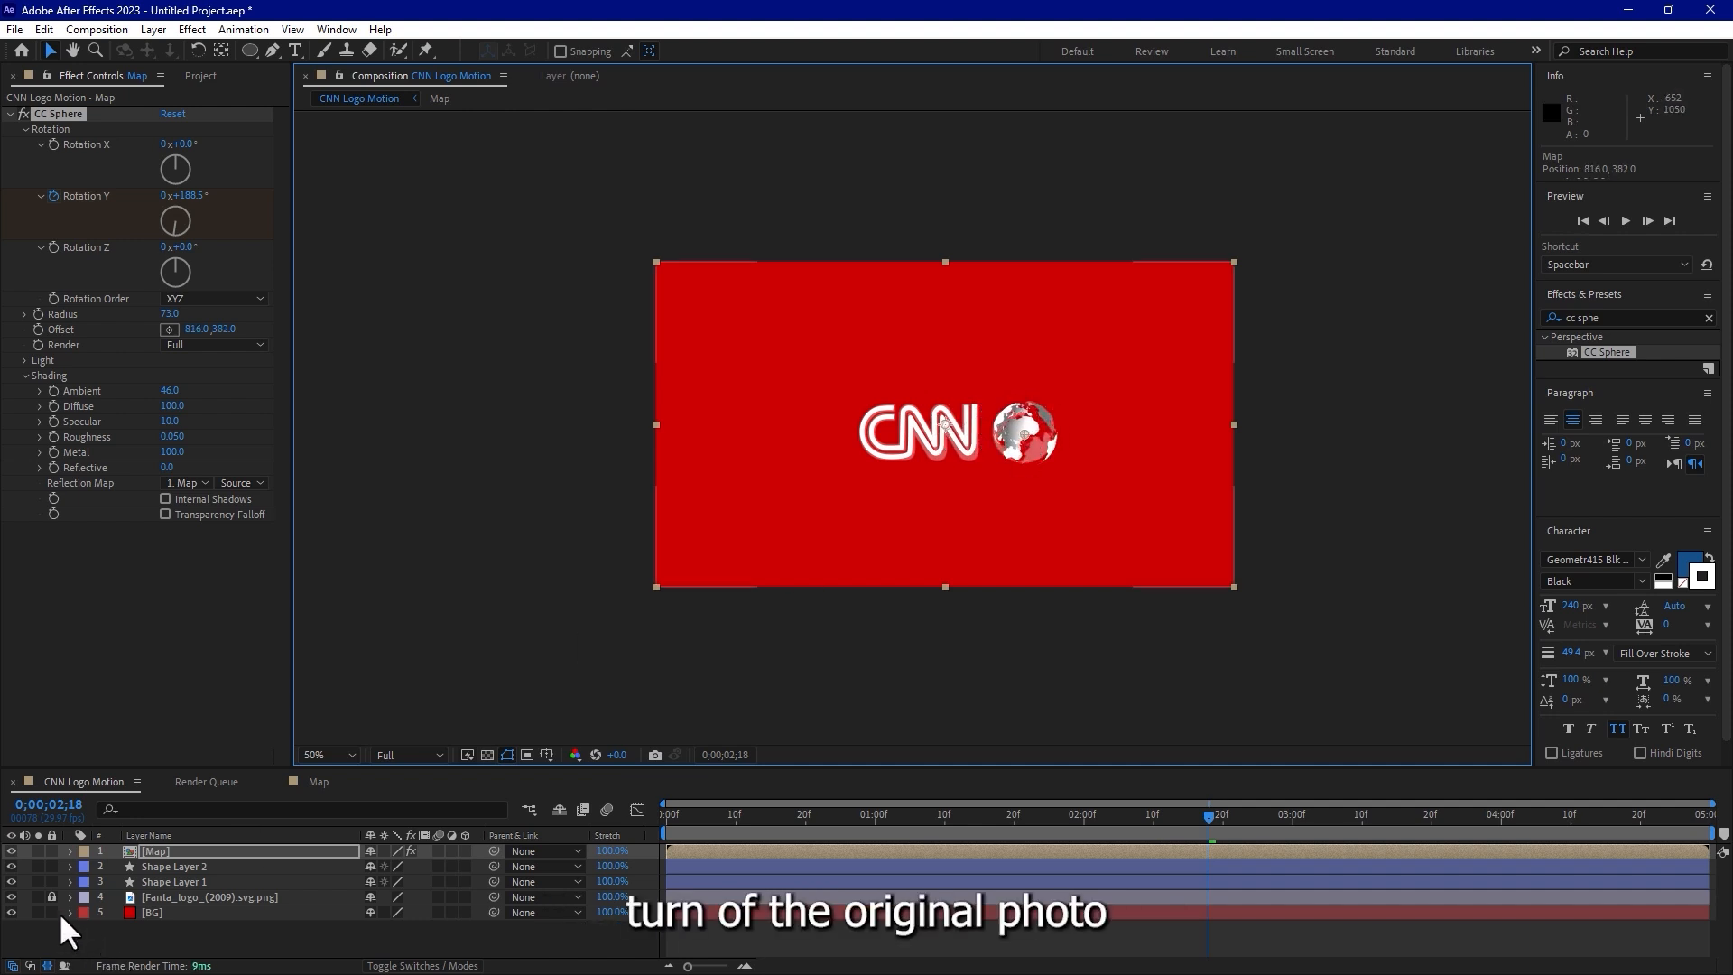
click(11, 897)
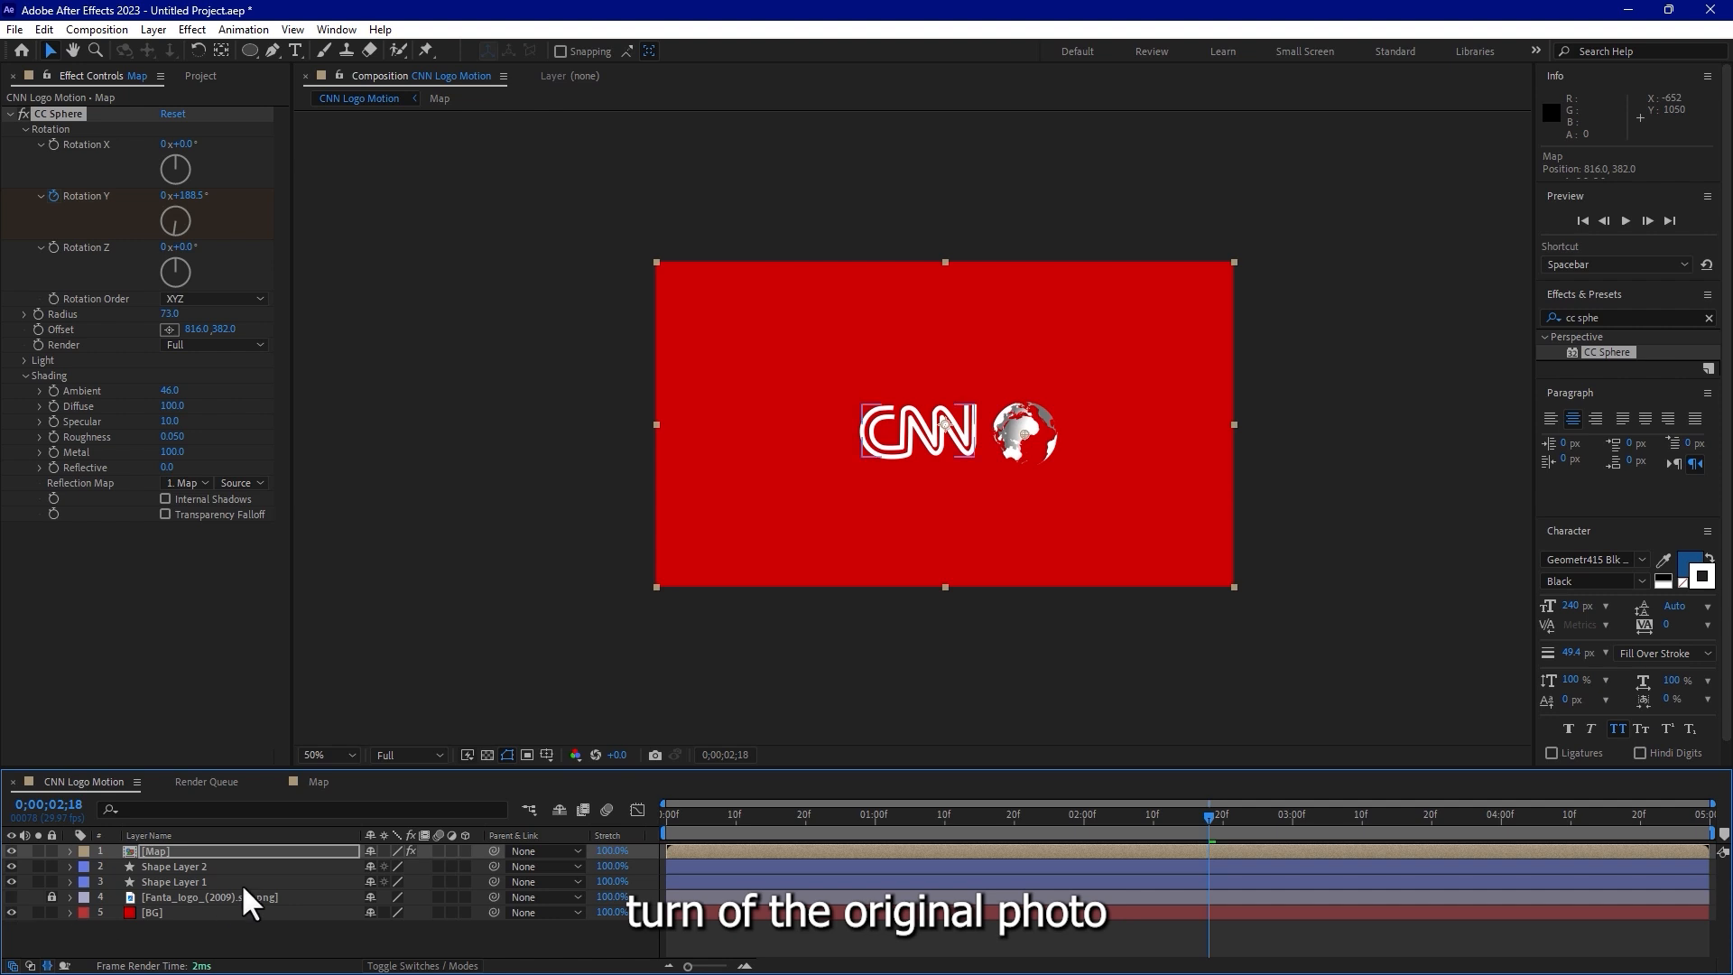
scroll(1036, 398, up, 1)
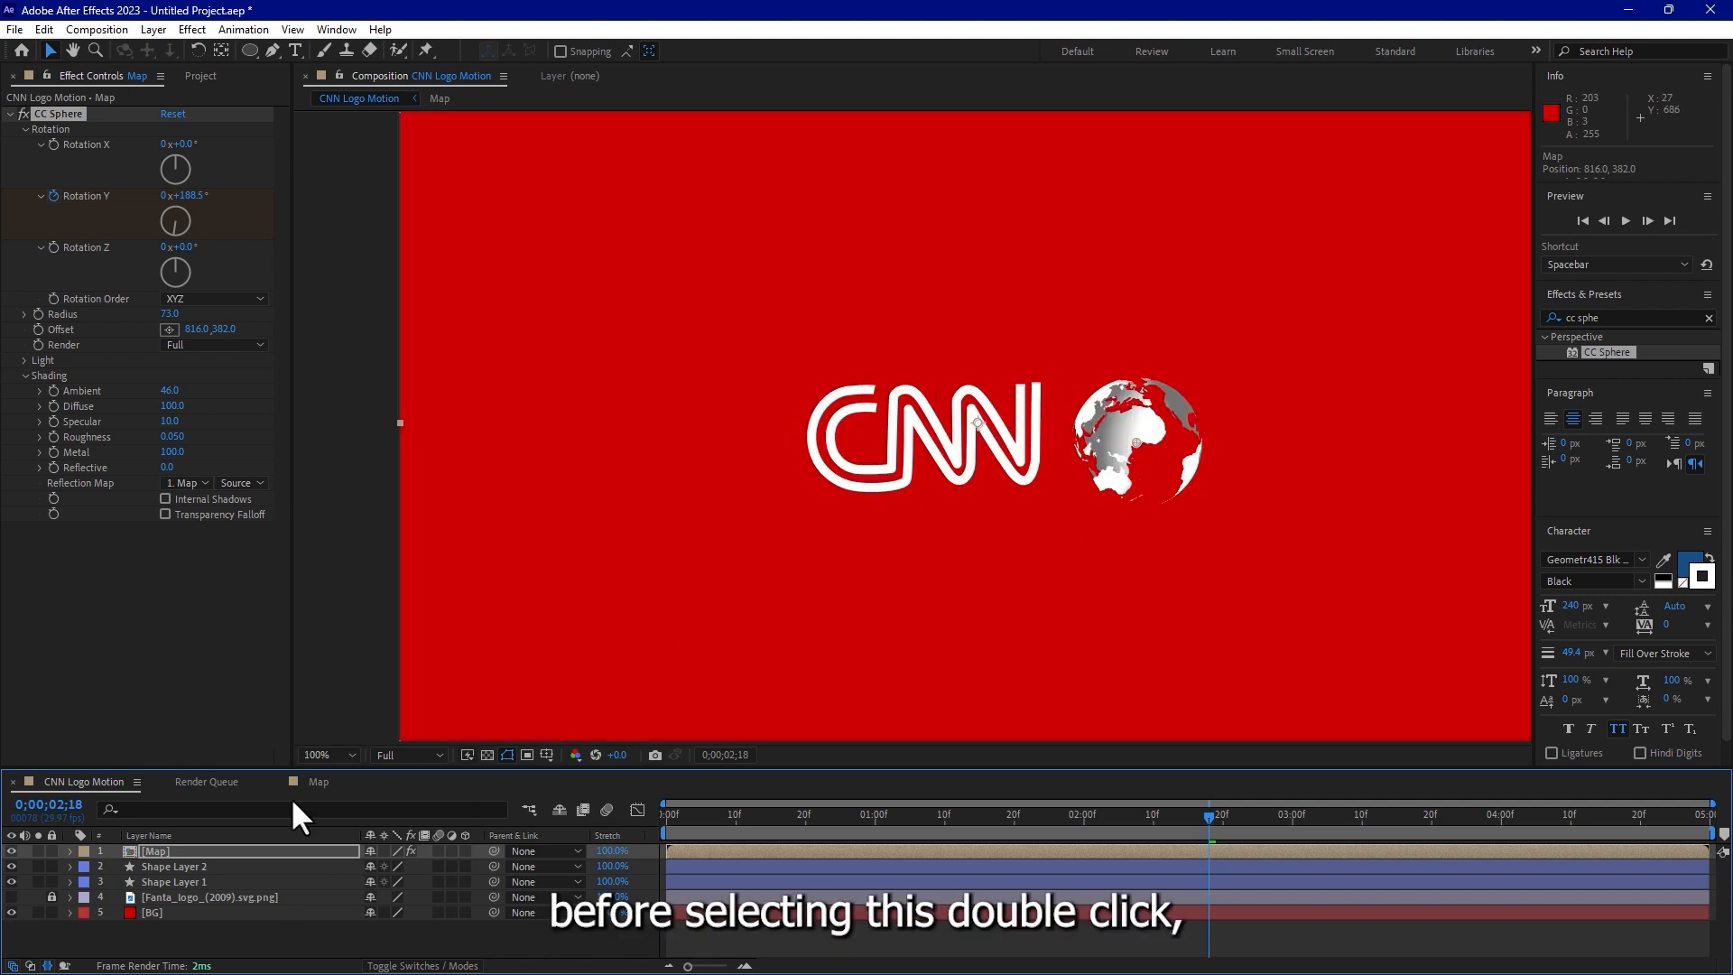
Open the Map precomposition and change the world map silhouette's Fill colour to light grey.
double_click(175, 853)
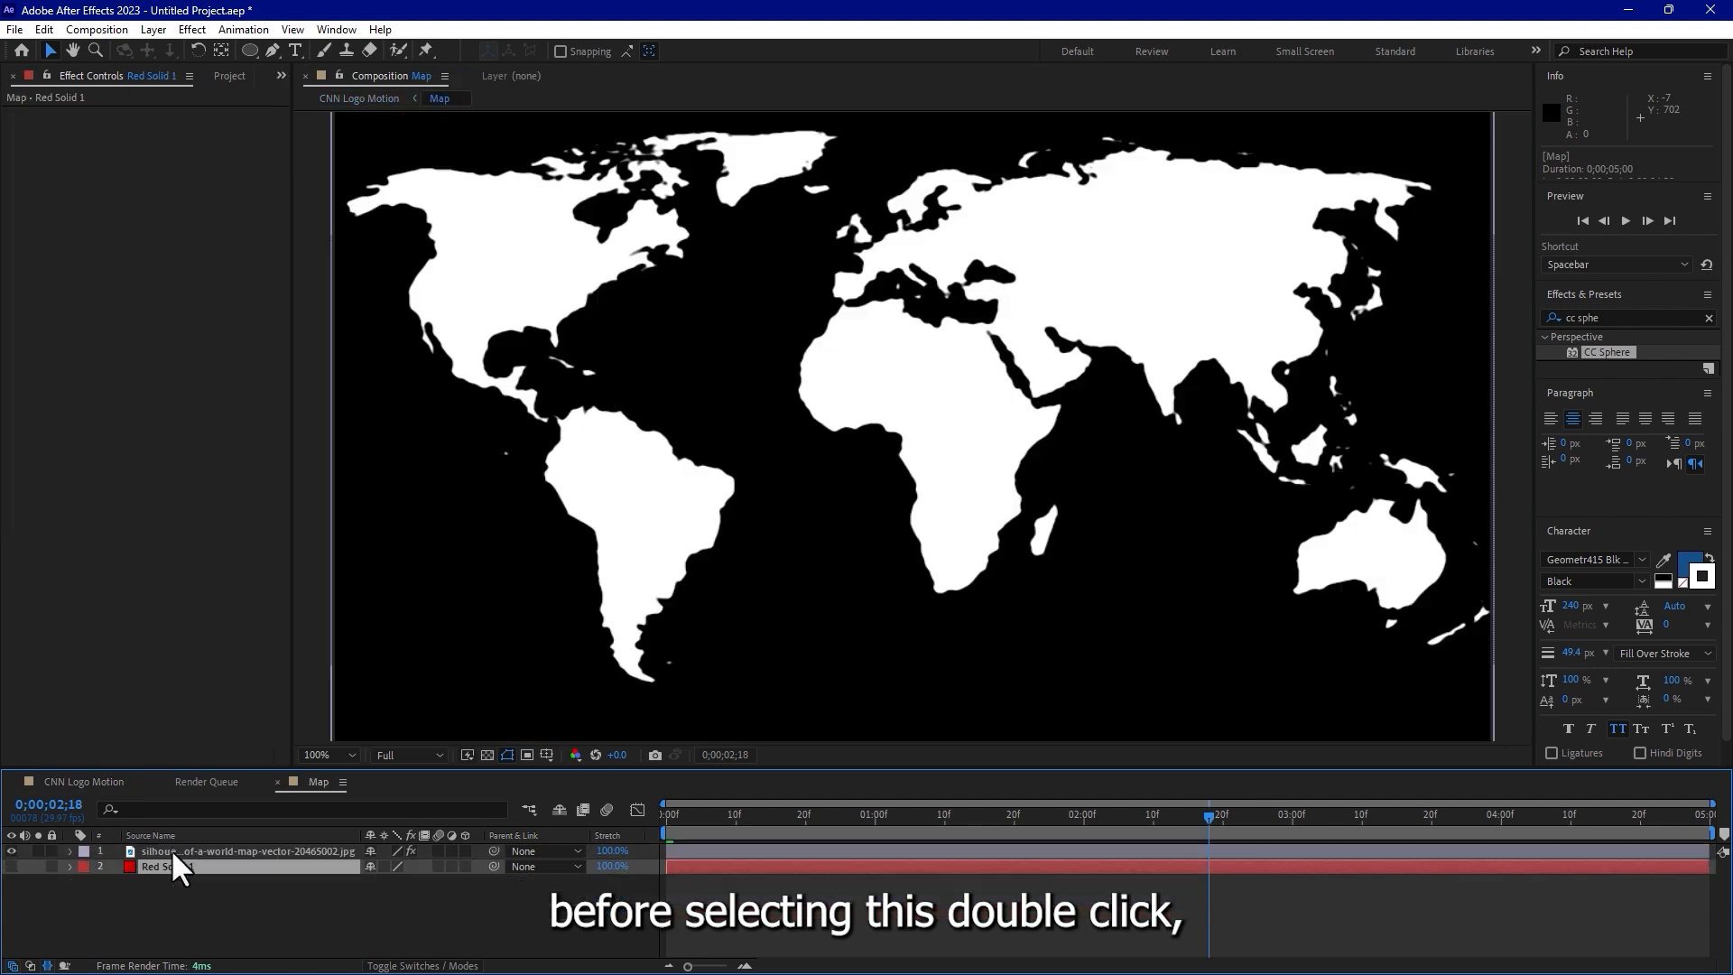
click(171, 503)
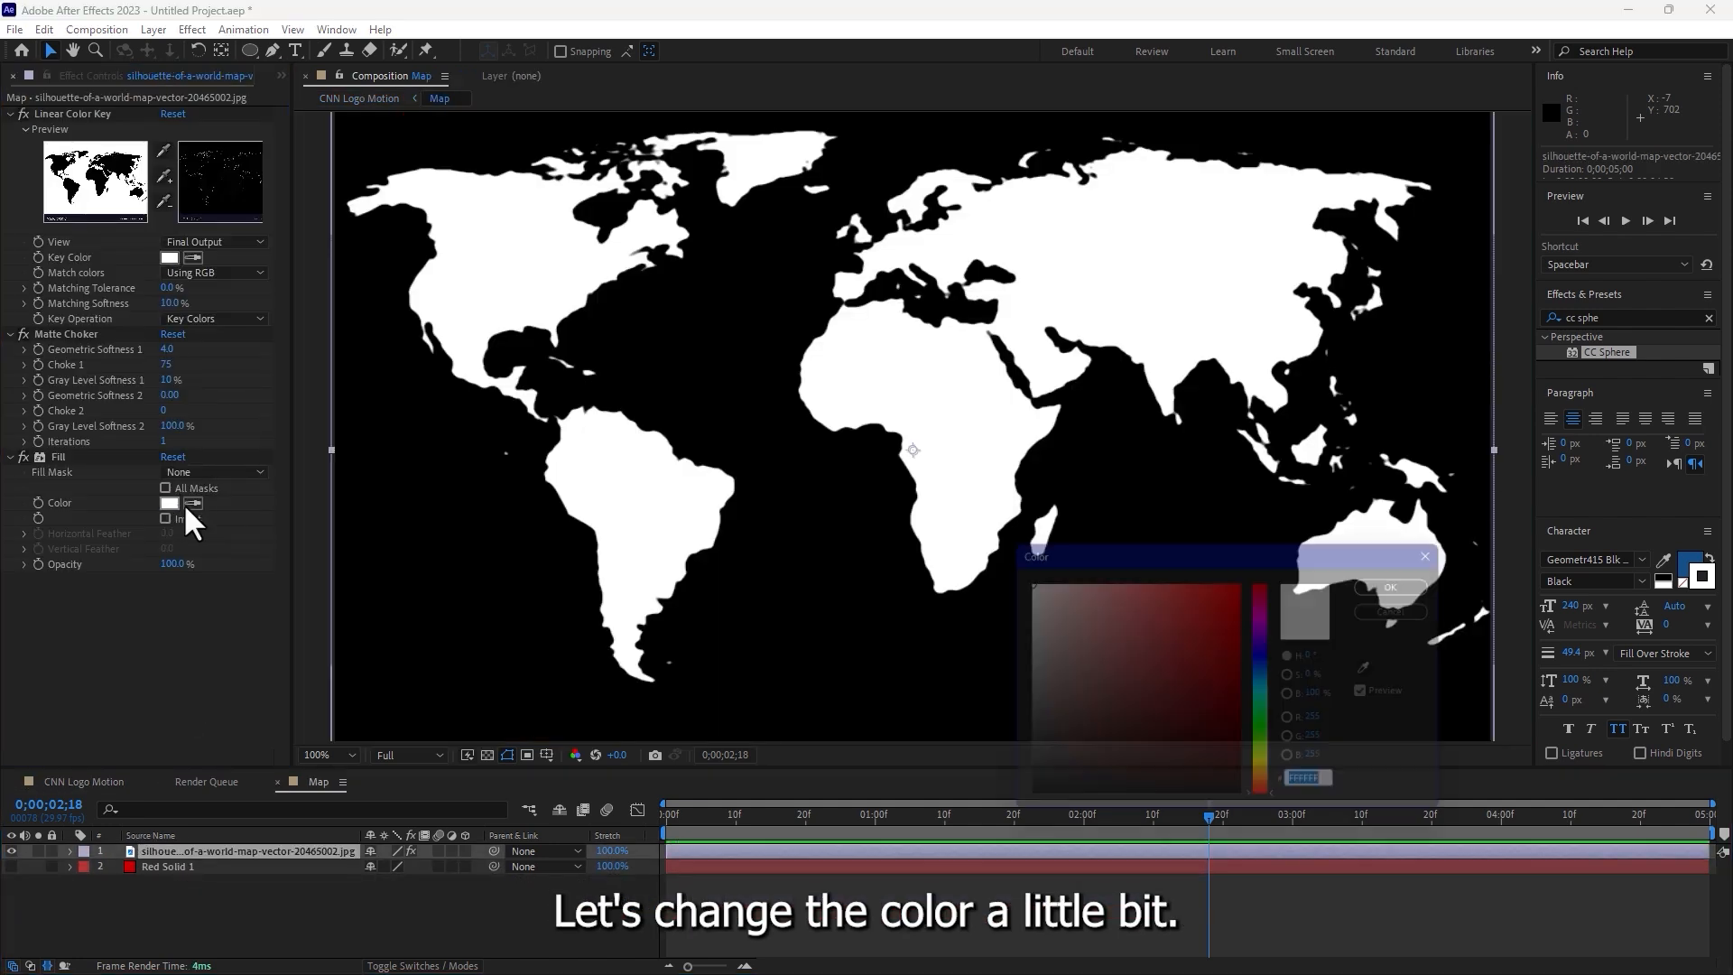
drag(1017, 580, 1010, 608)
click(1413, 581)
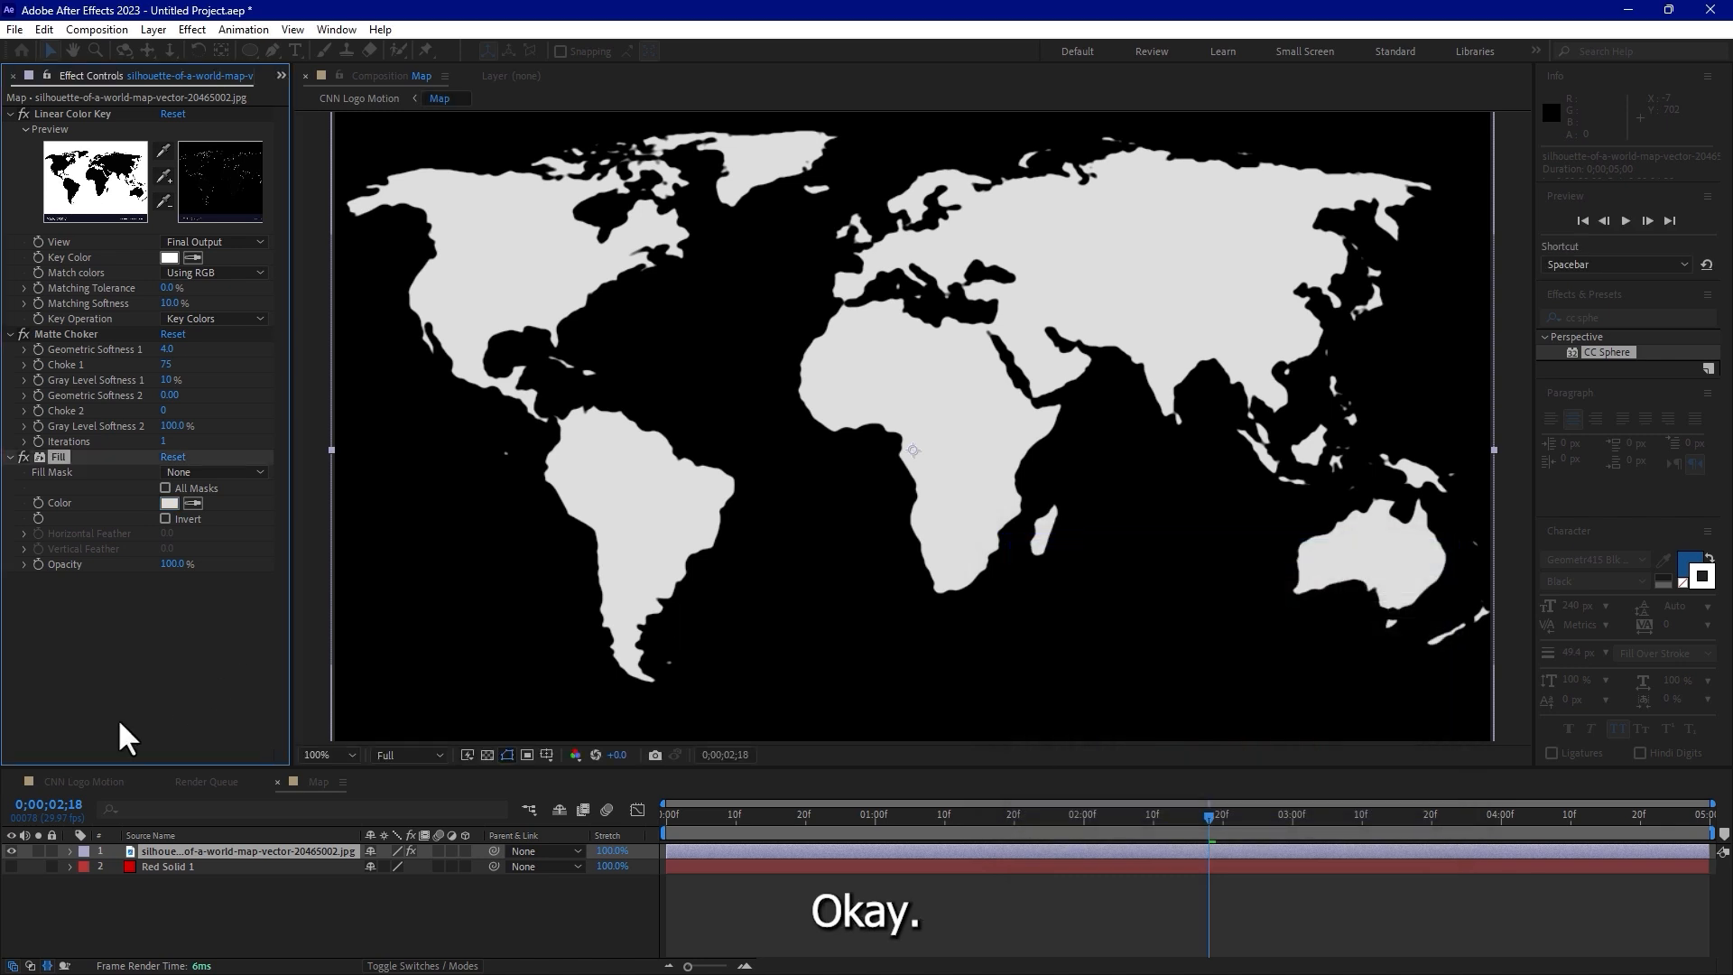
Return to the CNN Logo Motion composition and set the Map layer's CC Sphere Ambient to 25 and Diffuse to 88.
click(84, 782)
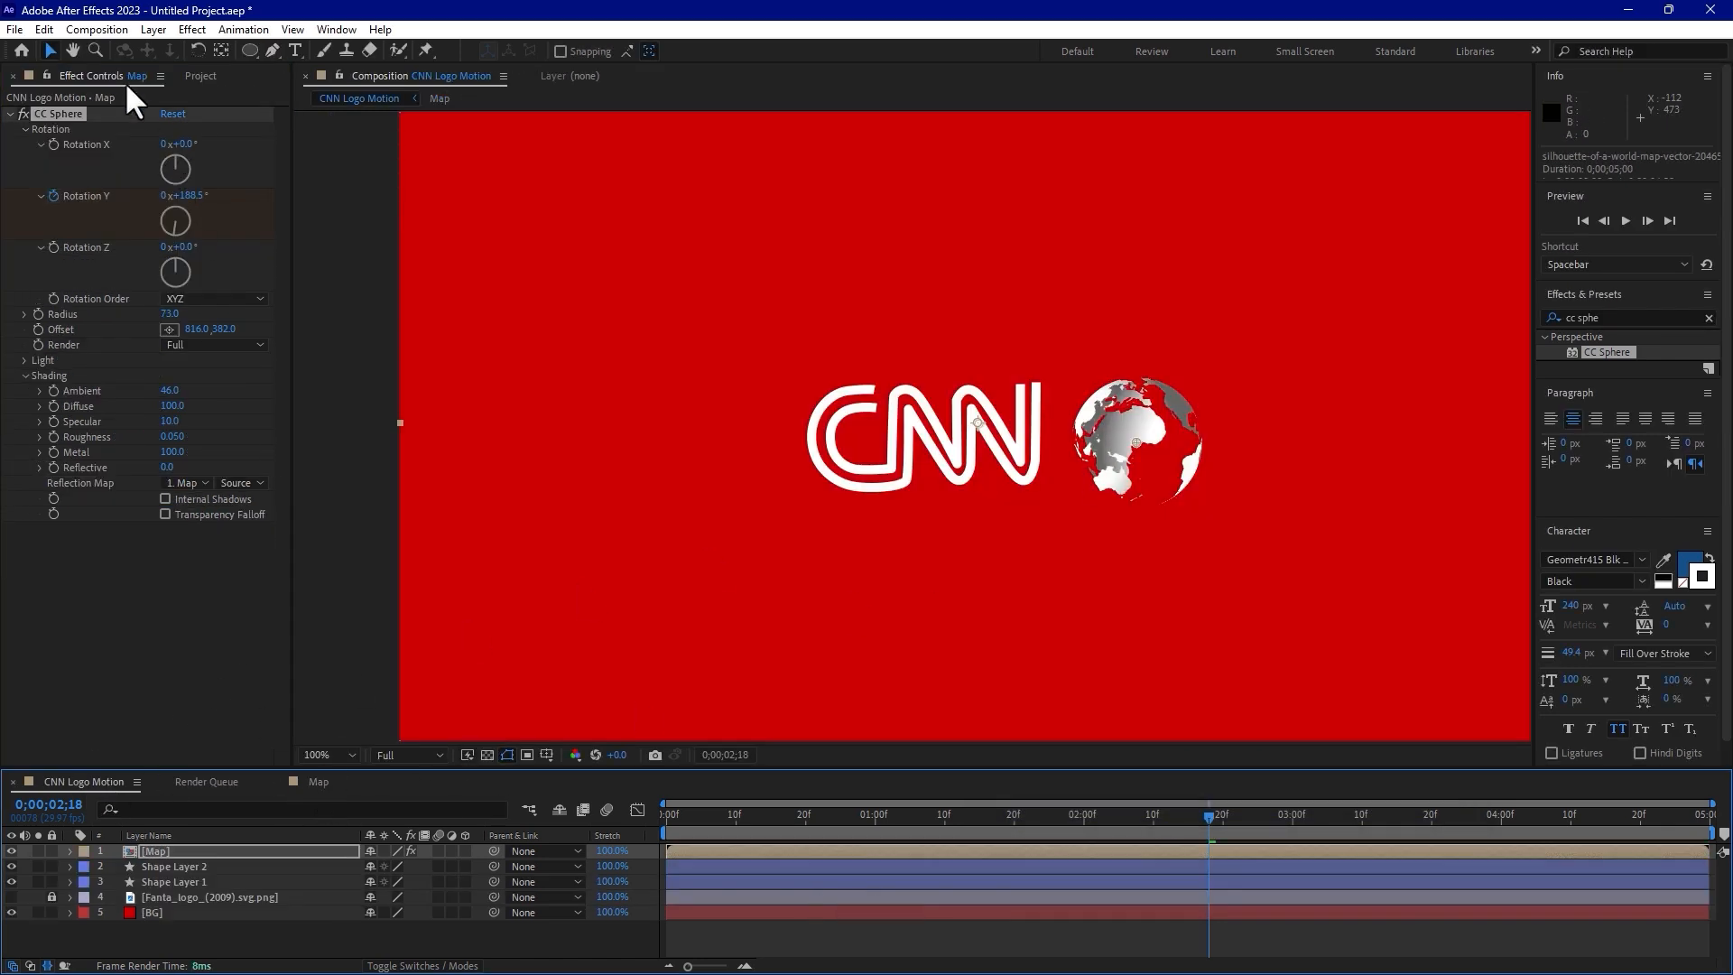
mouse_move(161, 388)
mouse_down()
mouse_move(167, 412)
mouse_move(143, 411)
mouse_move(168, 408)
mouse_up()
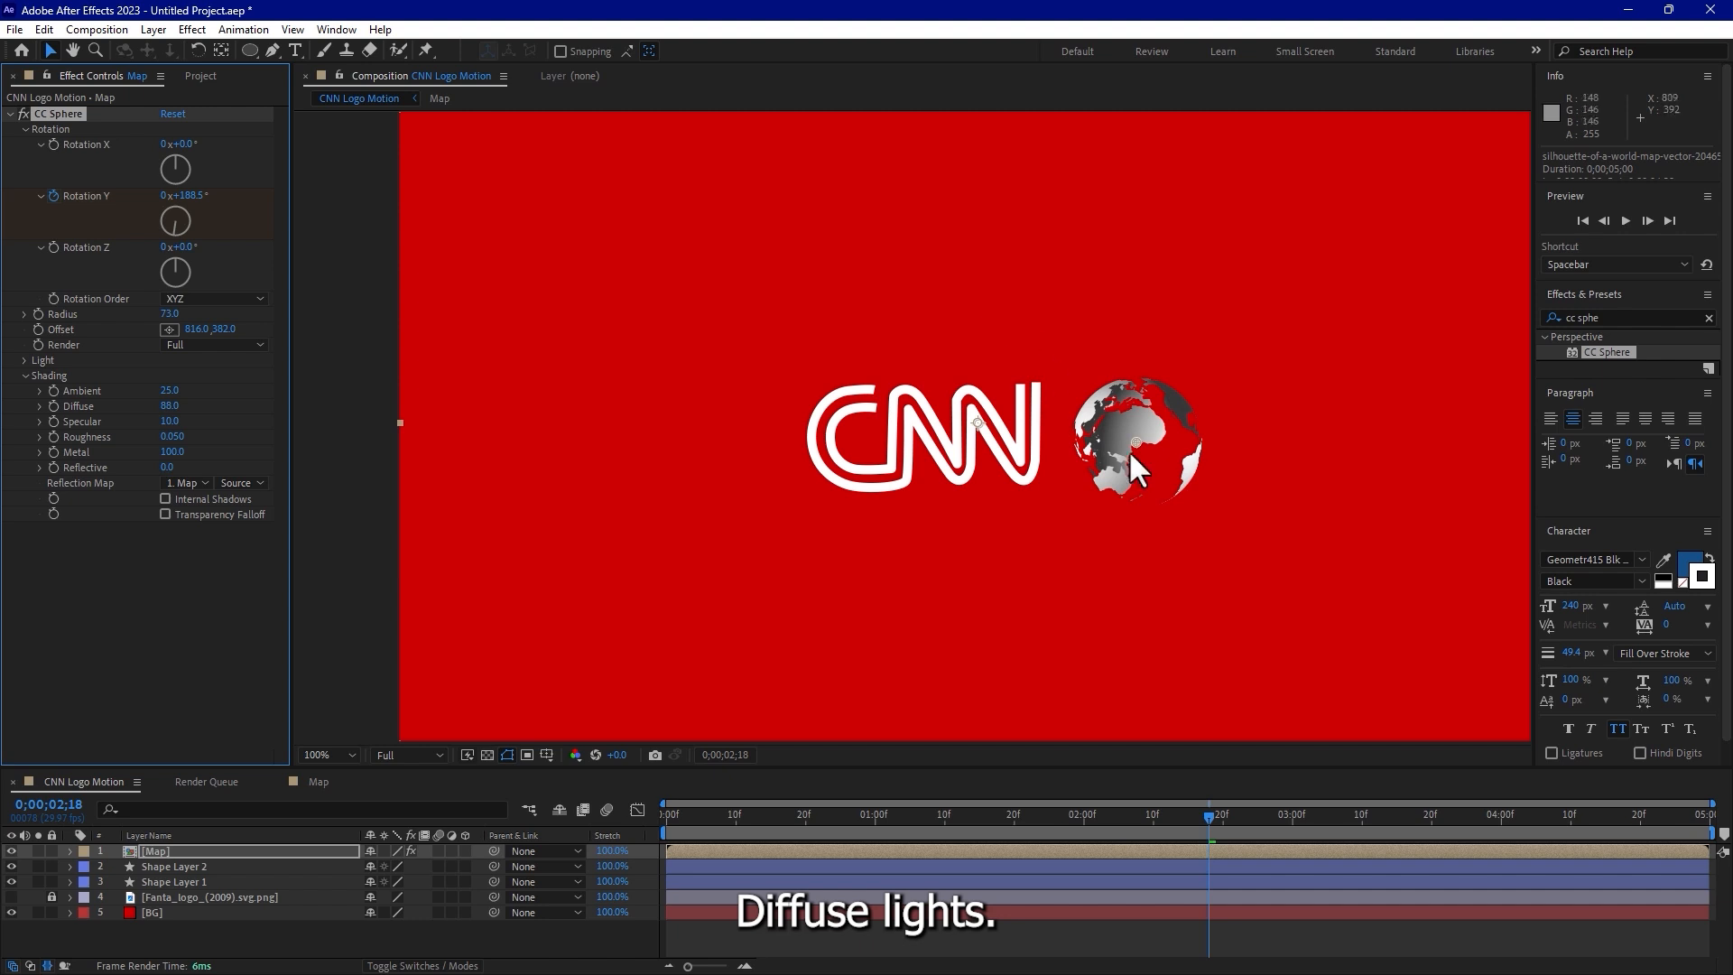
click(180, 851)
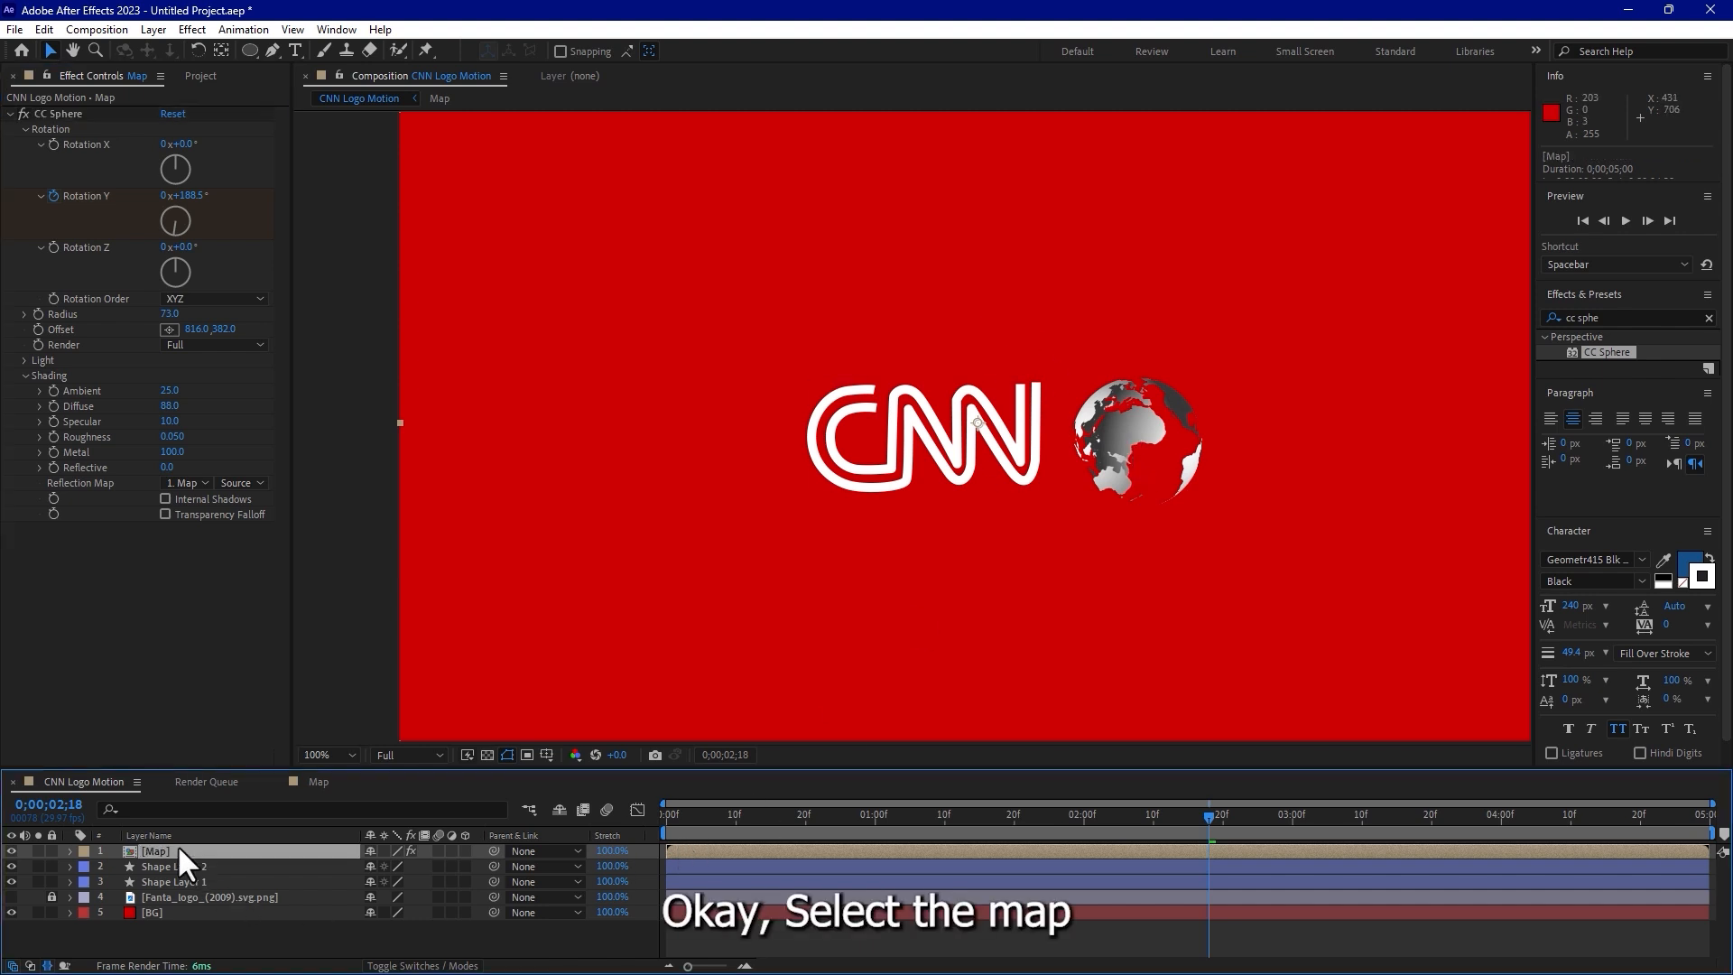
Create a 1280 x 720 px cyan-blue solid named Globe Mask at the top of the CNN Logo Motion layers.
right_click(464, 949)
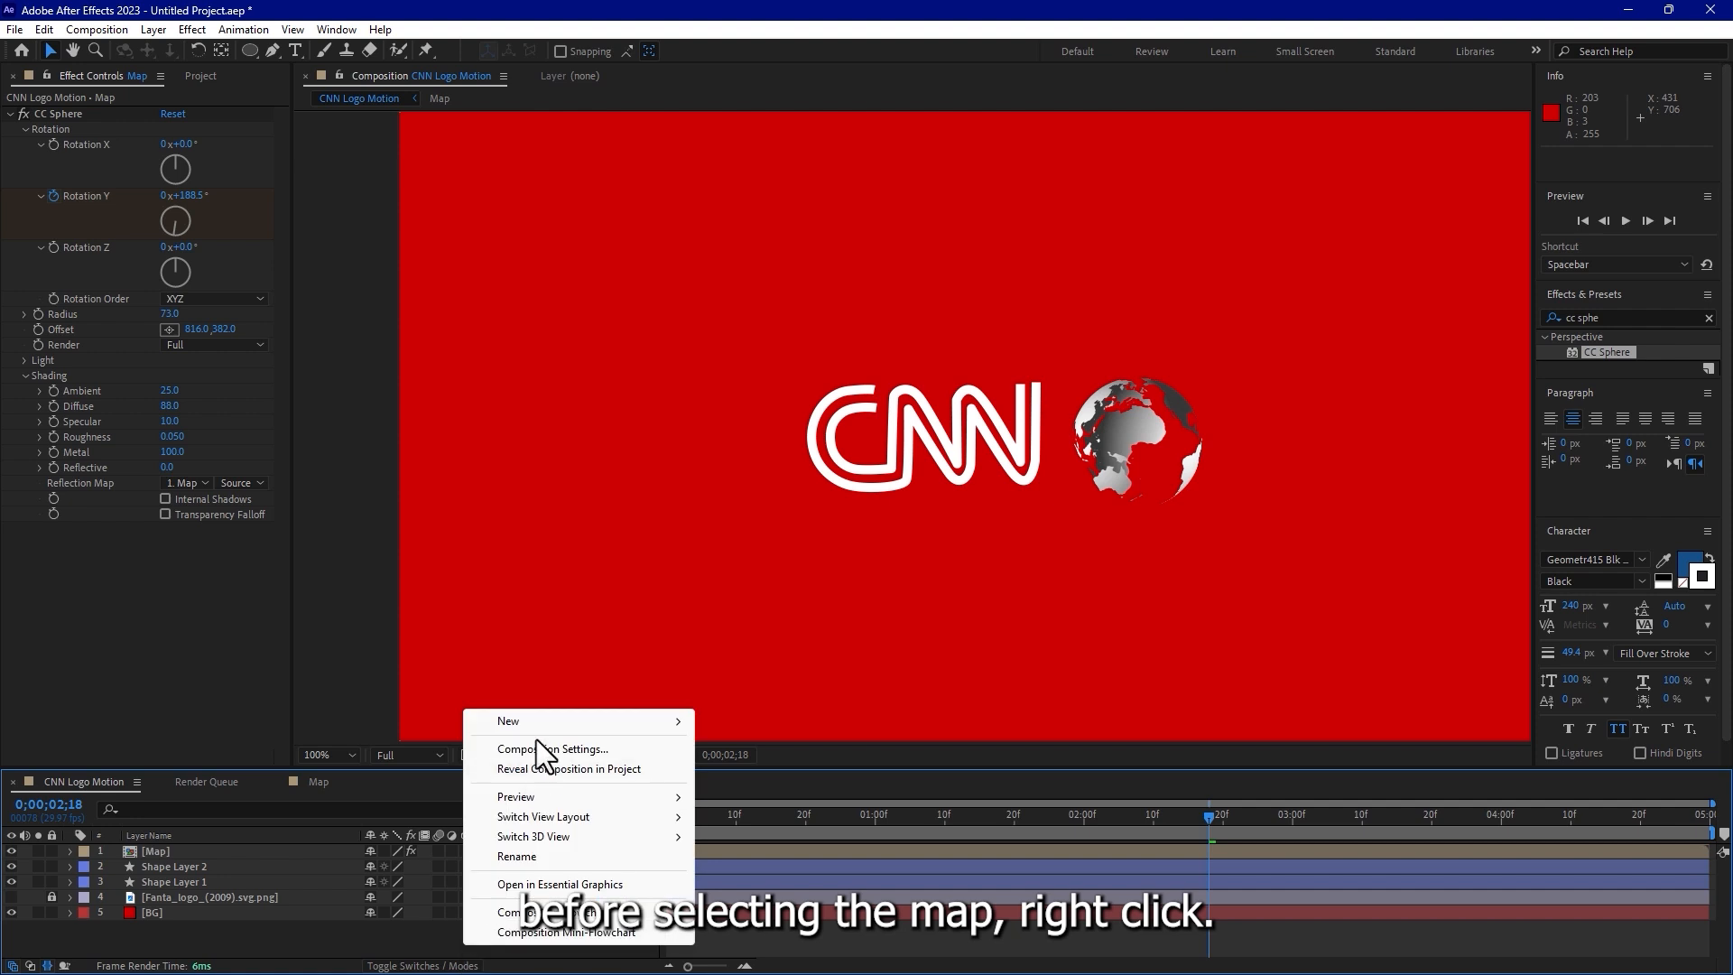
mouse_move(536, 724)
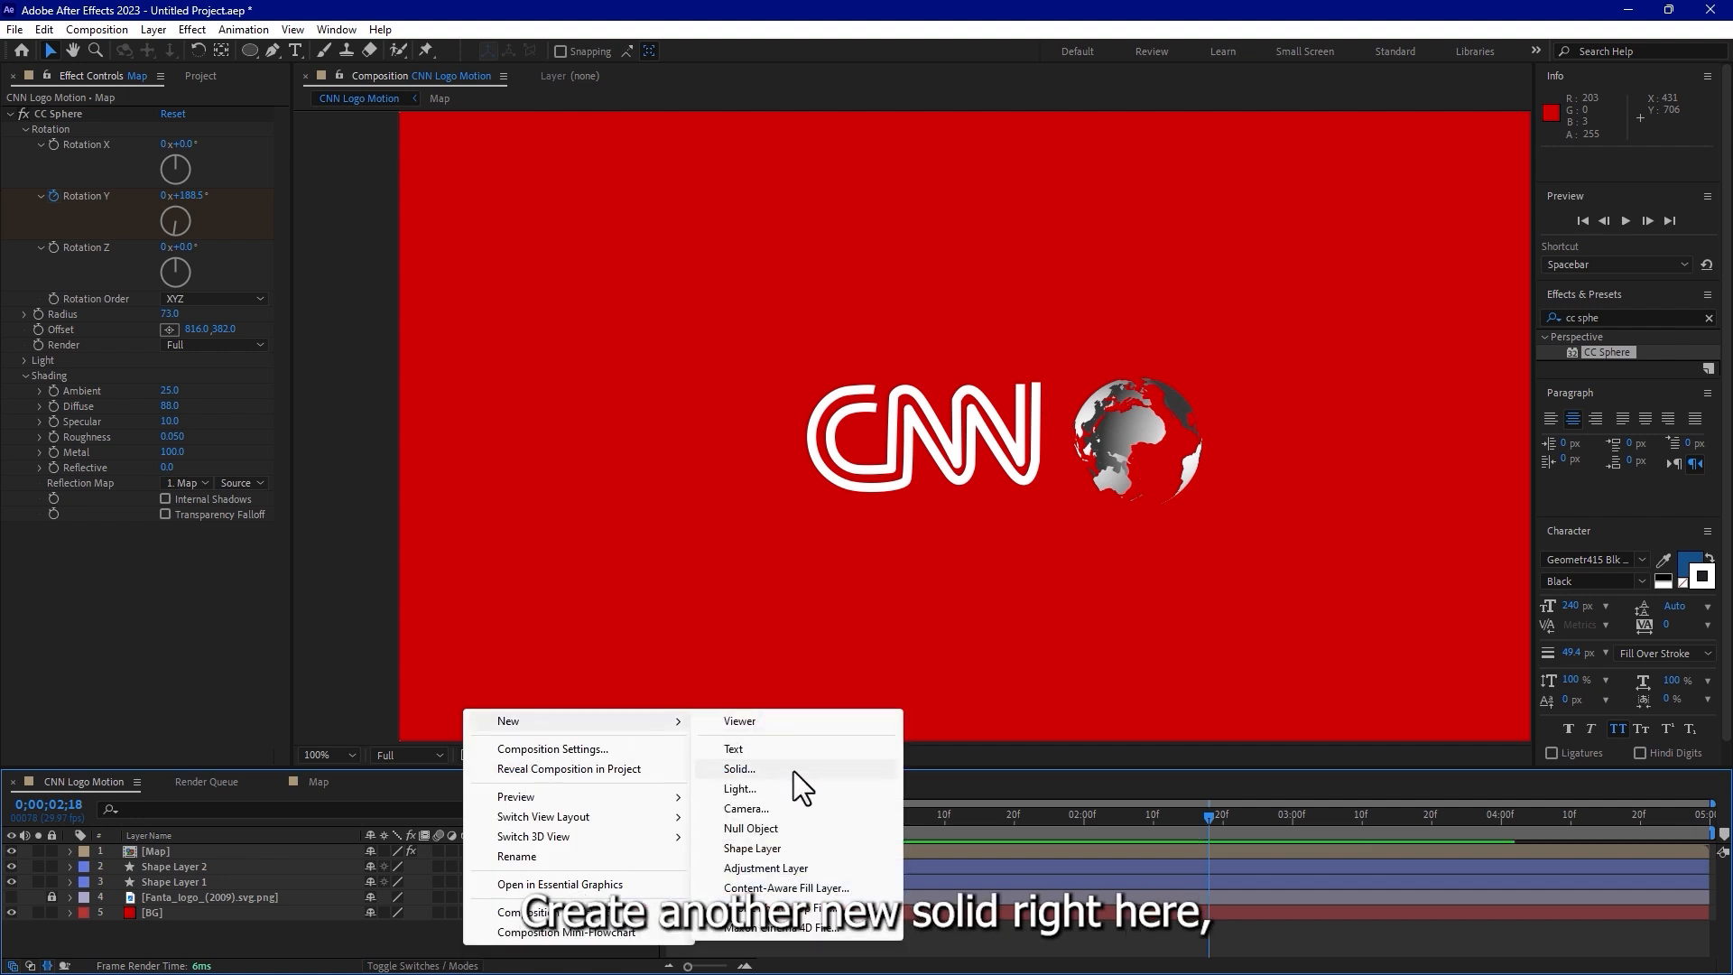
click(794, 771)
text(Globe Mask)
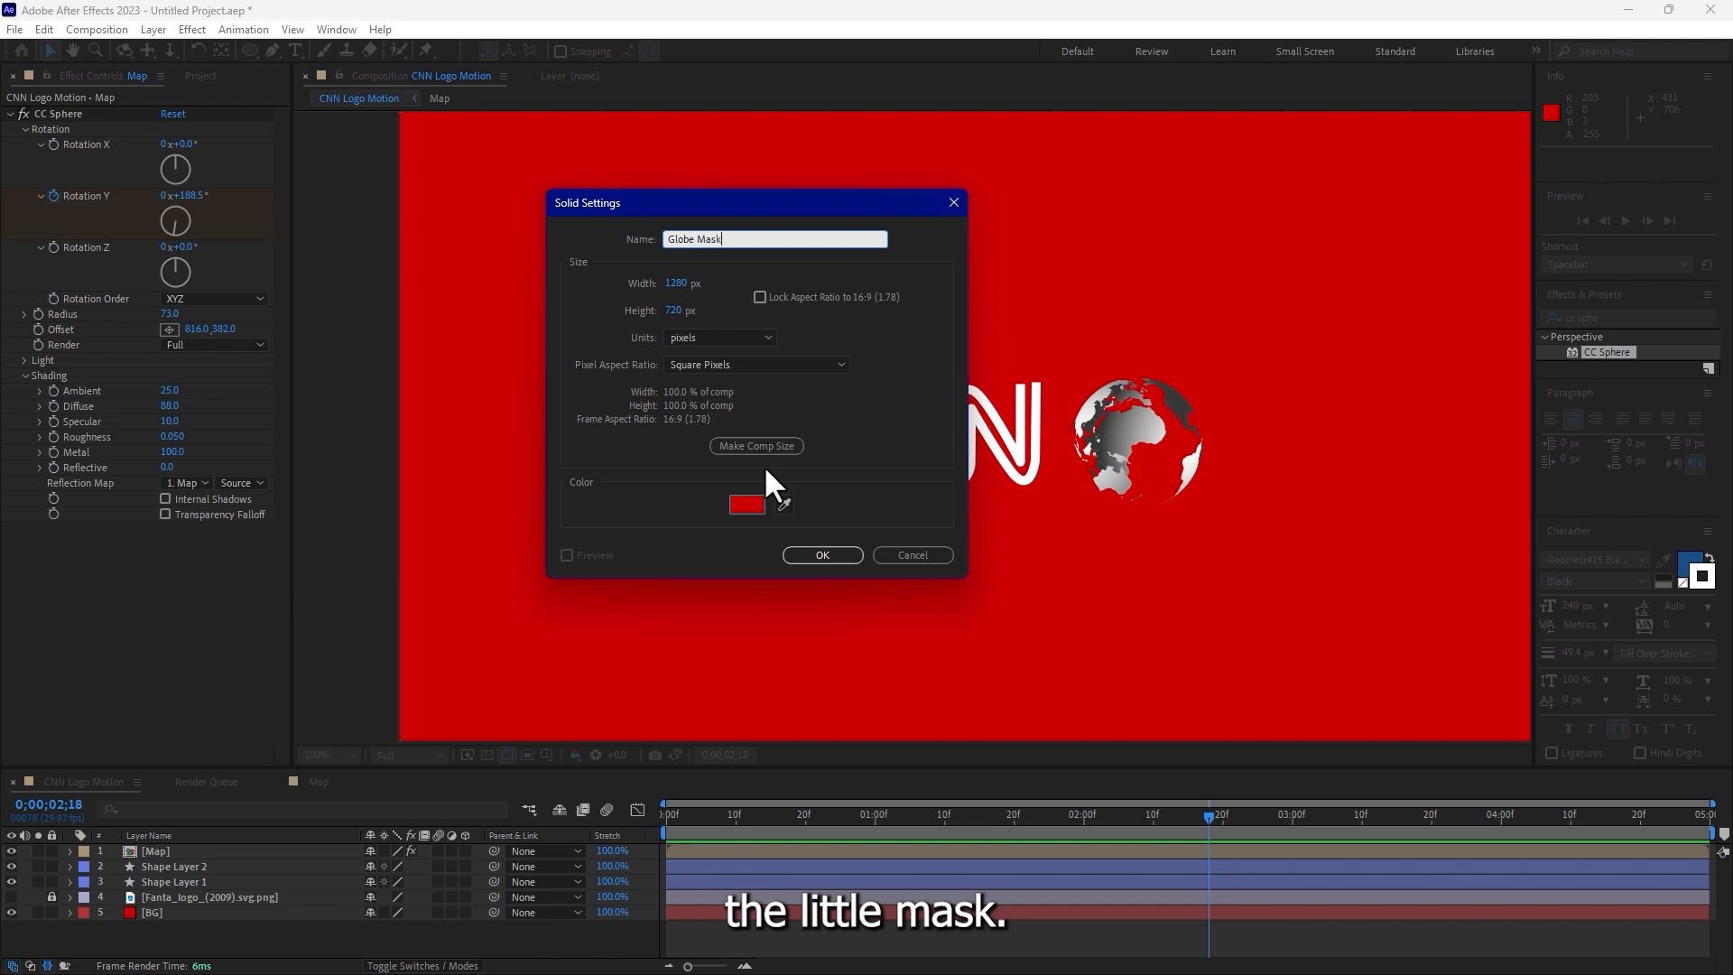
click(746, 503)
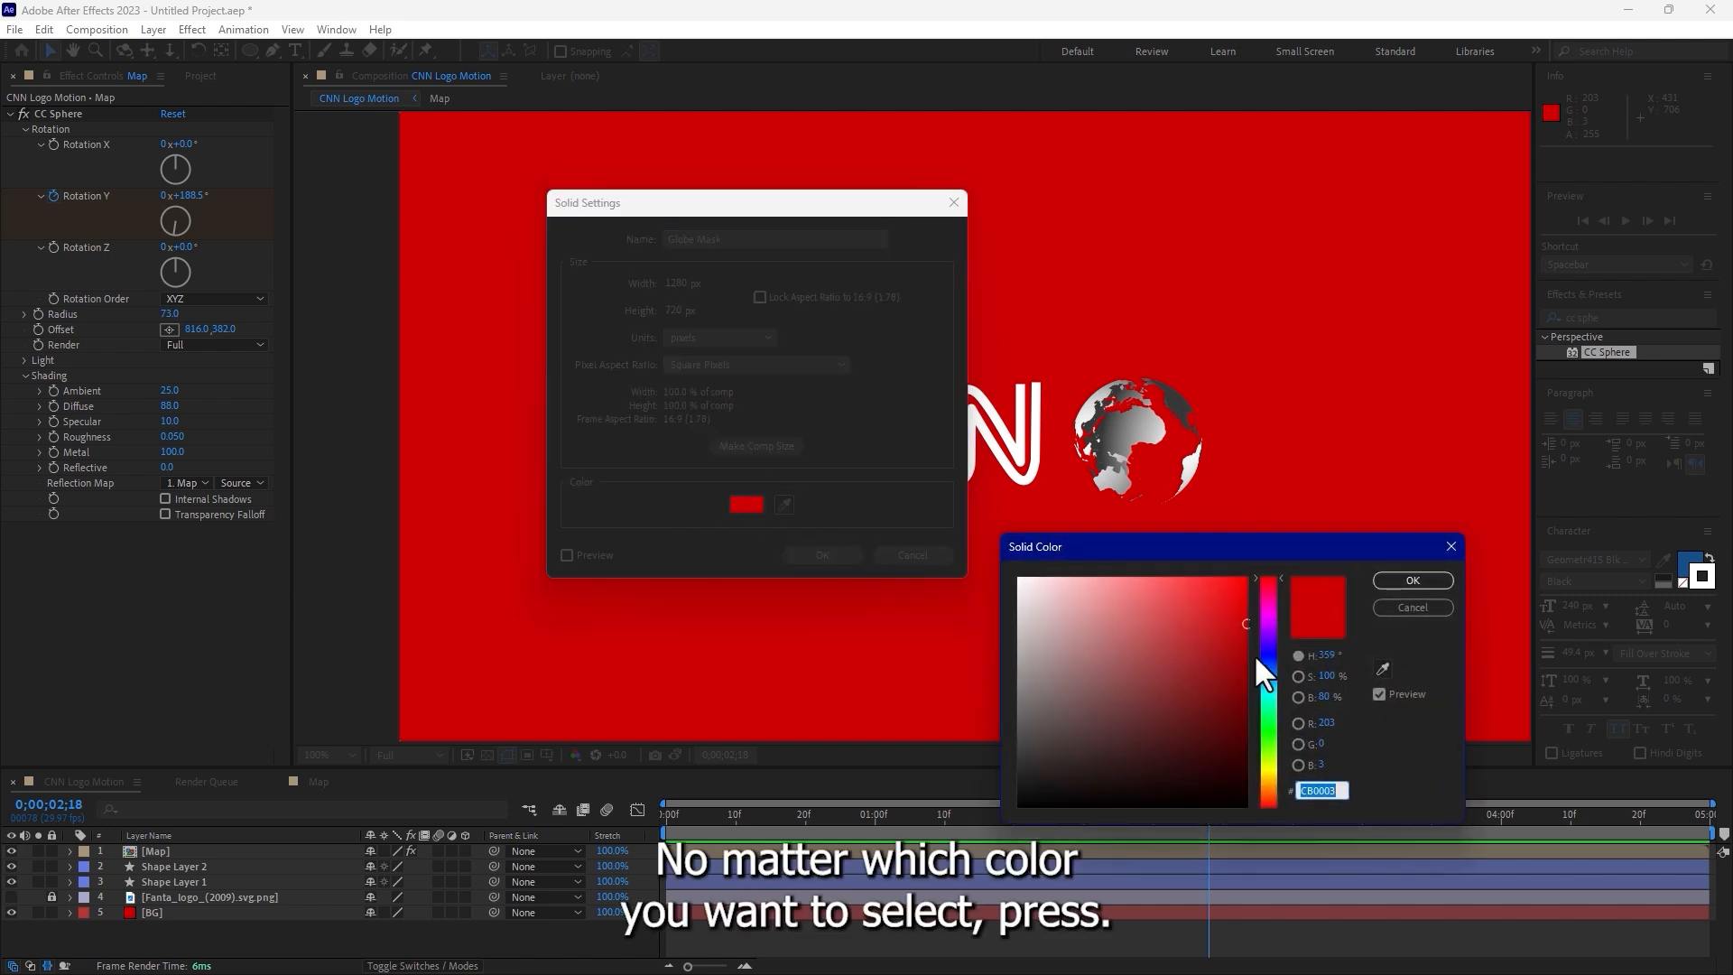
click(1268, 693)
click(1413, 579)
click(823, 554)
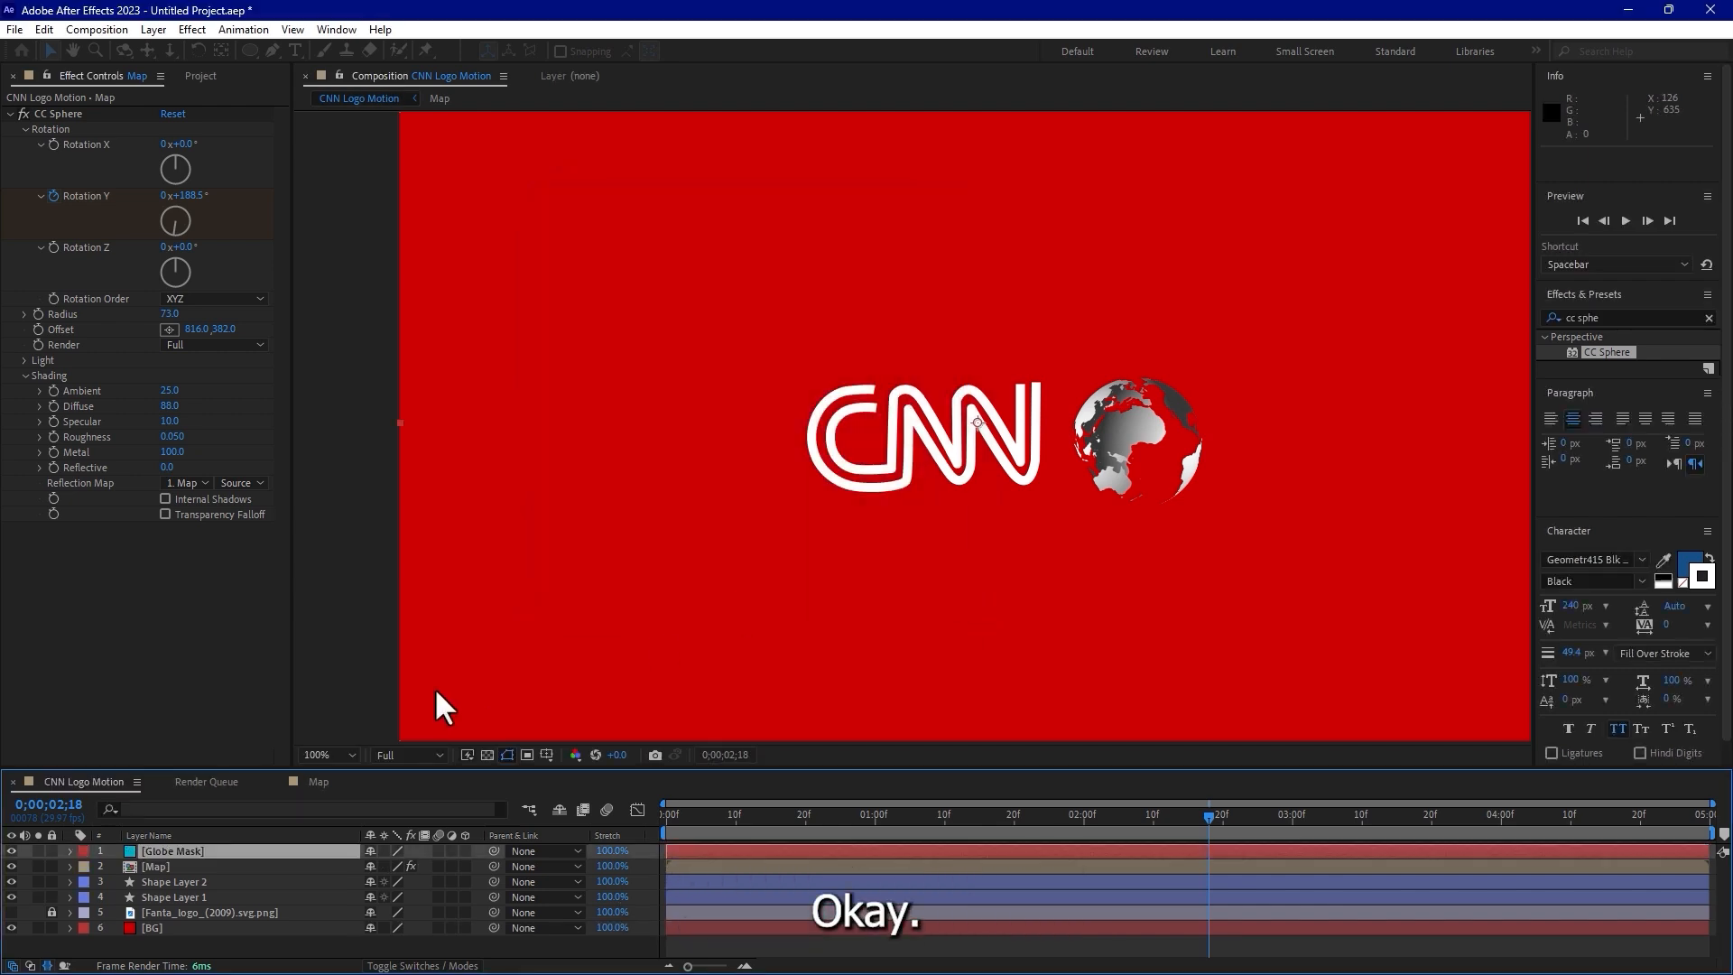
Hide the Globe Mask solid and draw a closed Pen mask on it around the globe, following the outer edge of the last N.
click(11, 852)
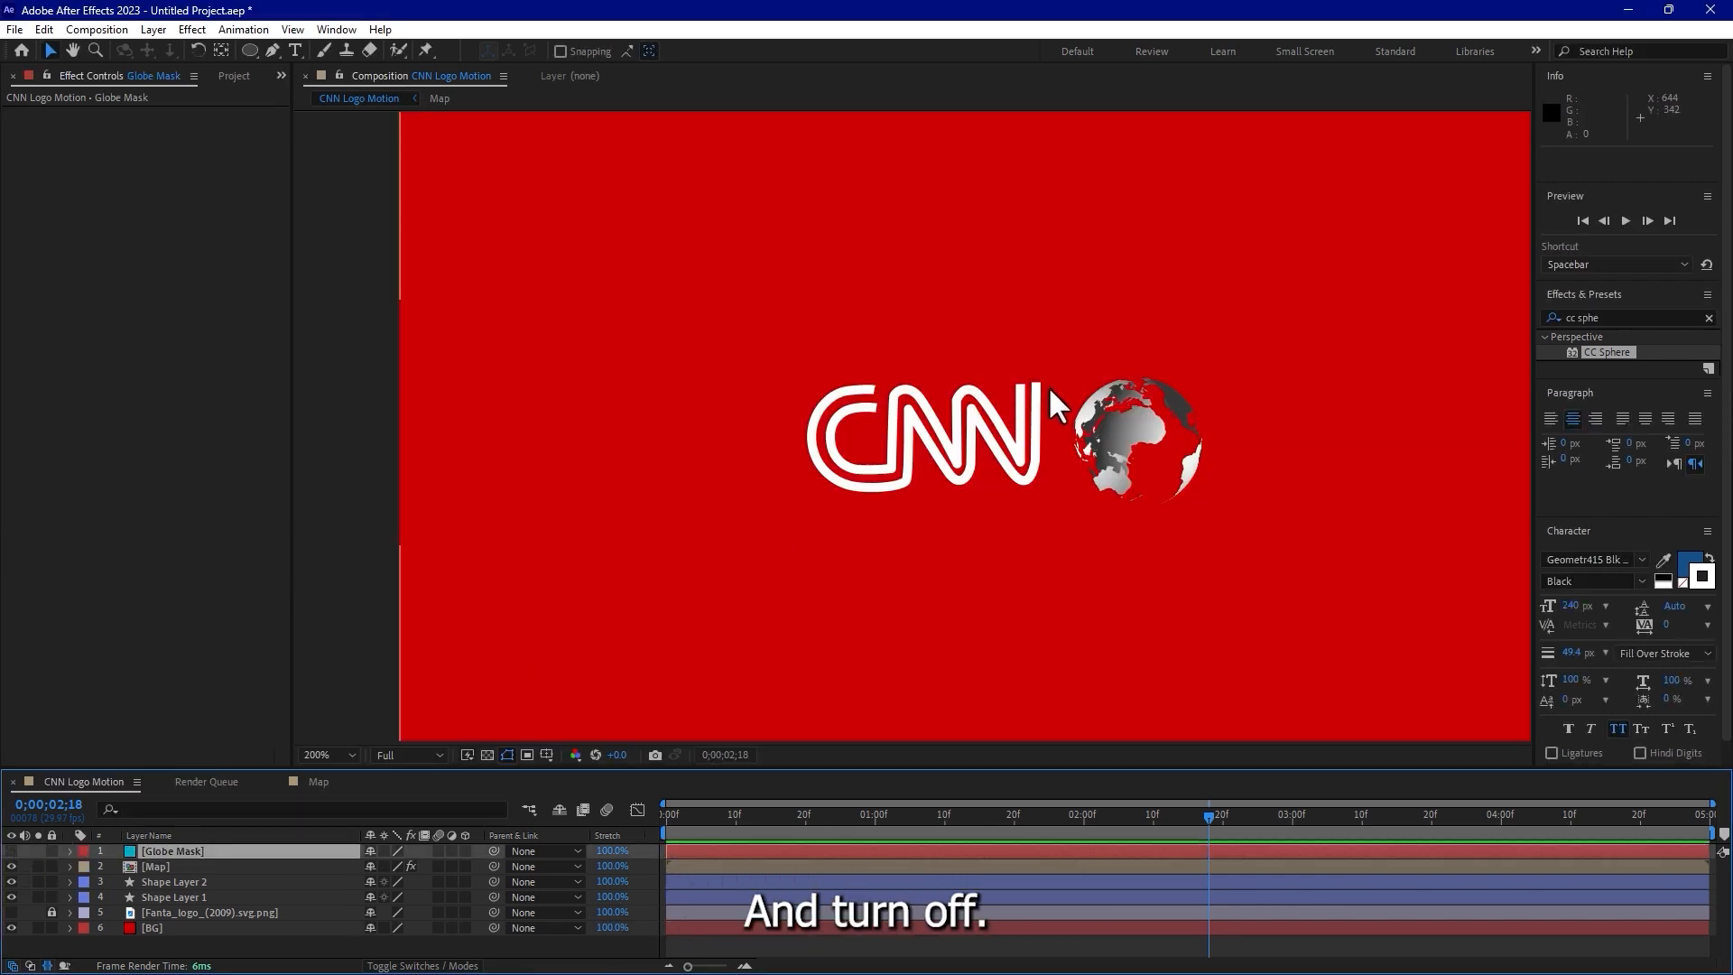
scroll(1048, 386, up, 1)
drag(1150, 410, 1070, 473)
click(273, 50)
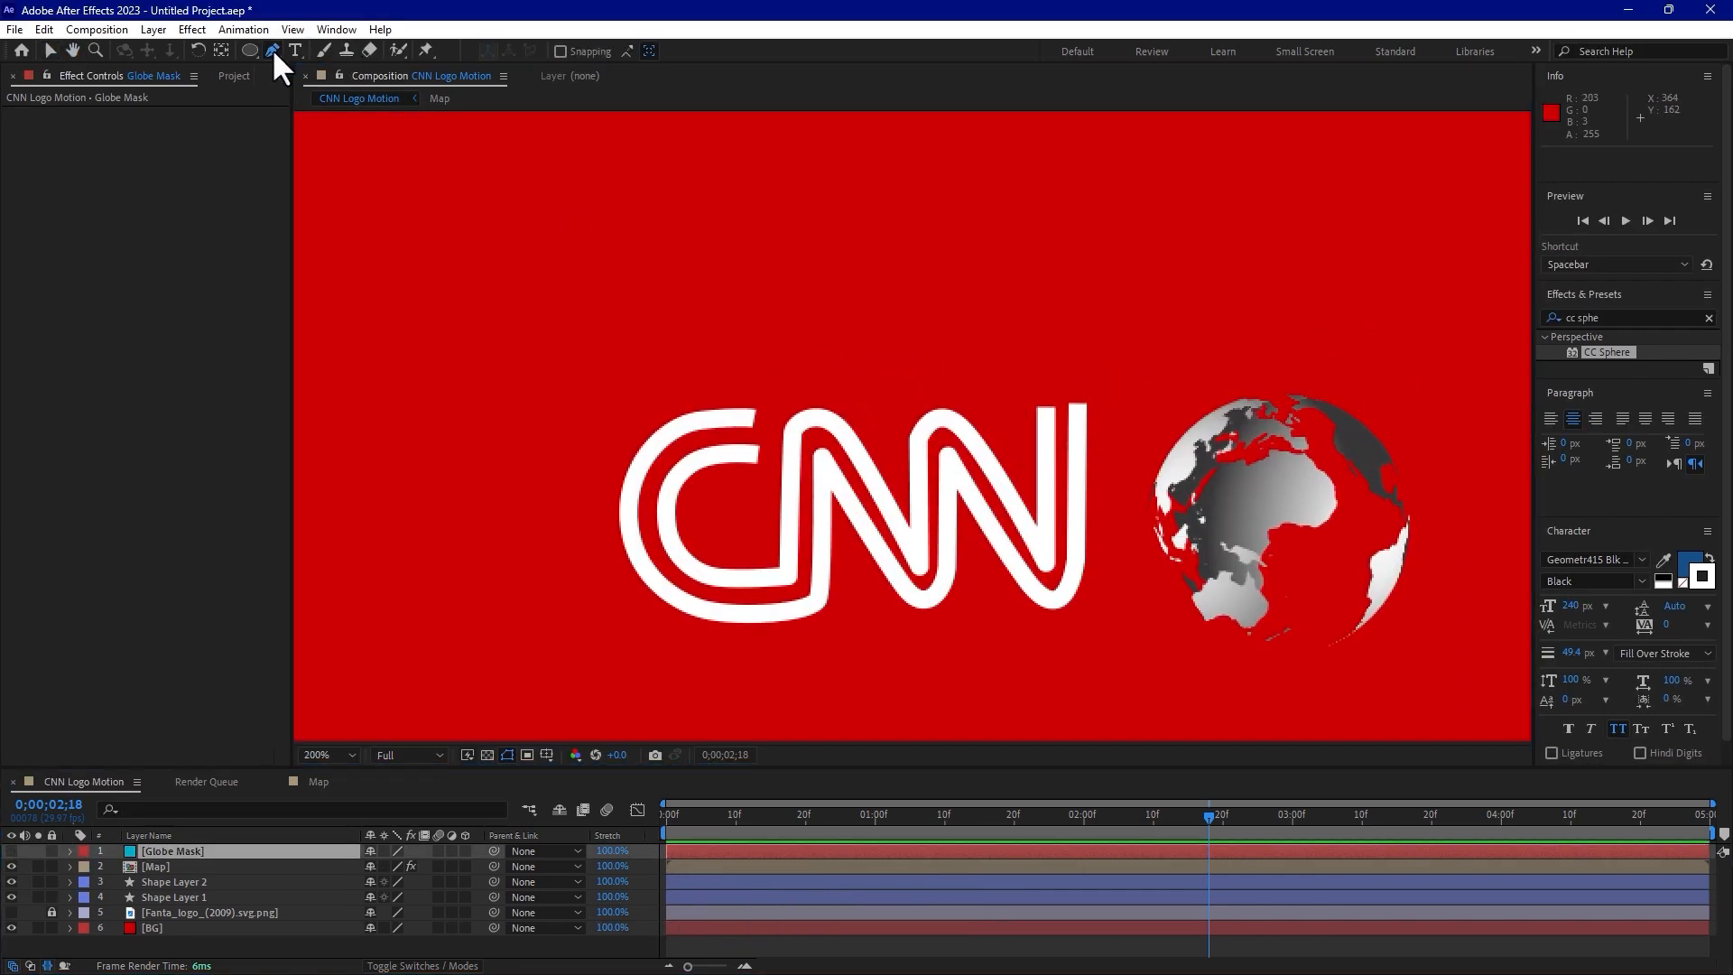
click(1086, 403)
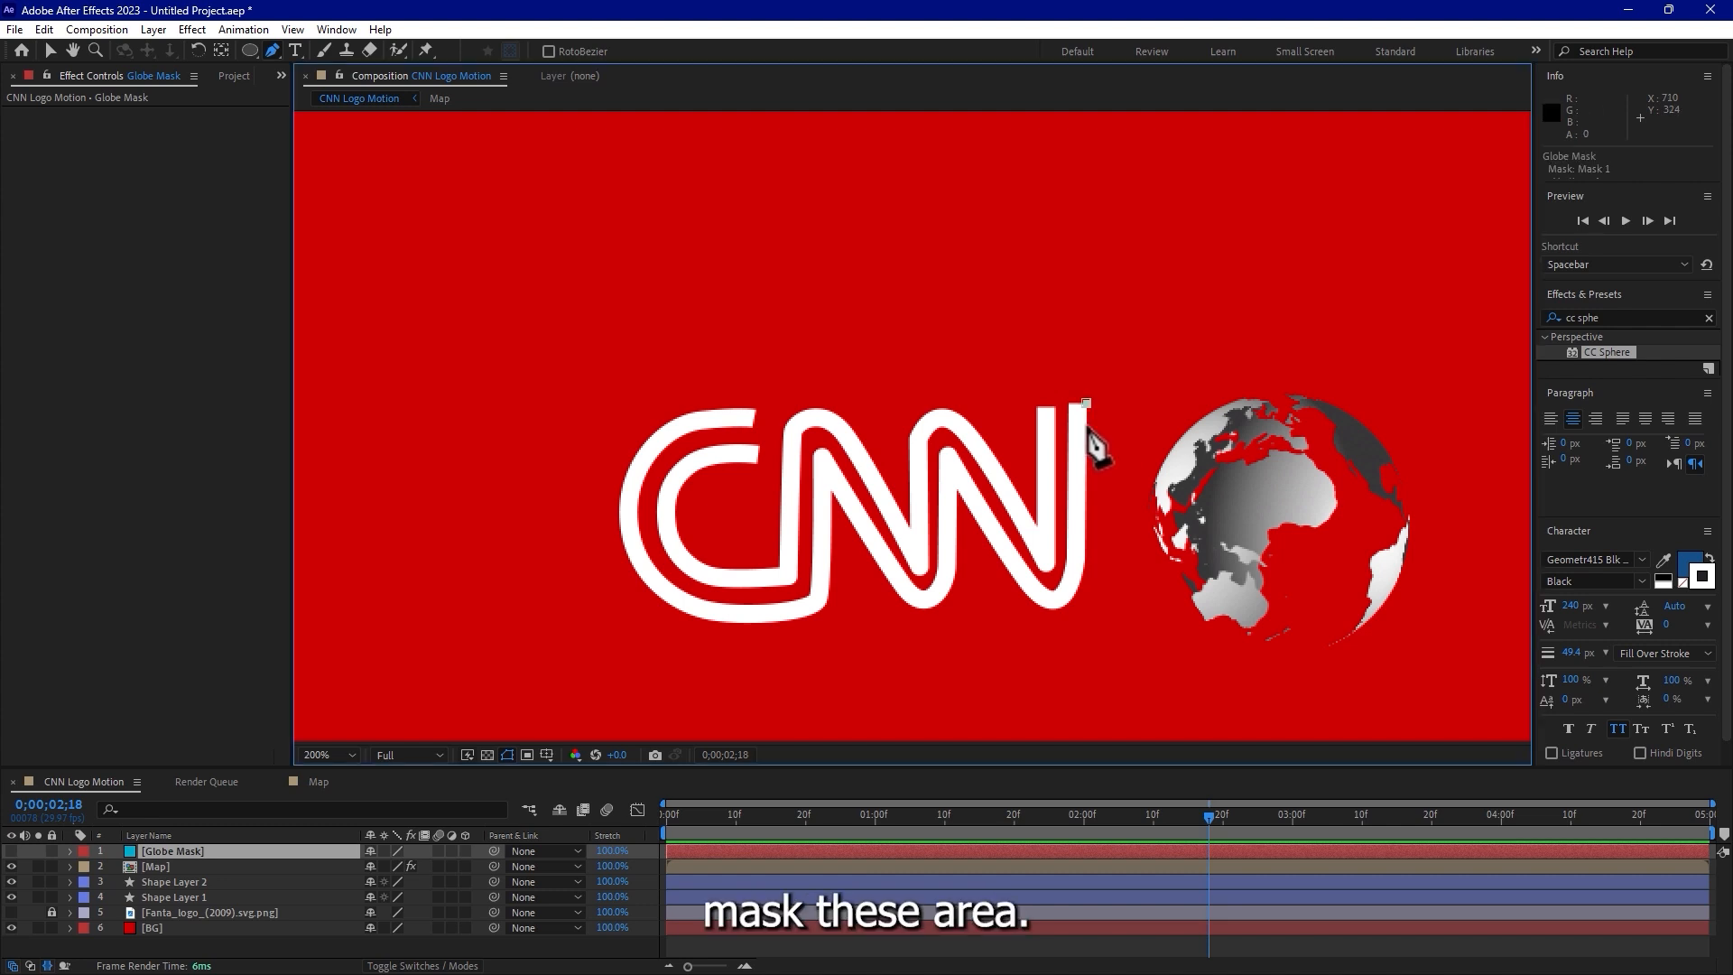
click(1084, 560)
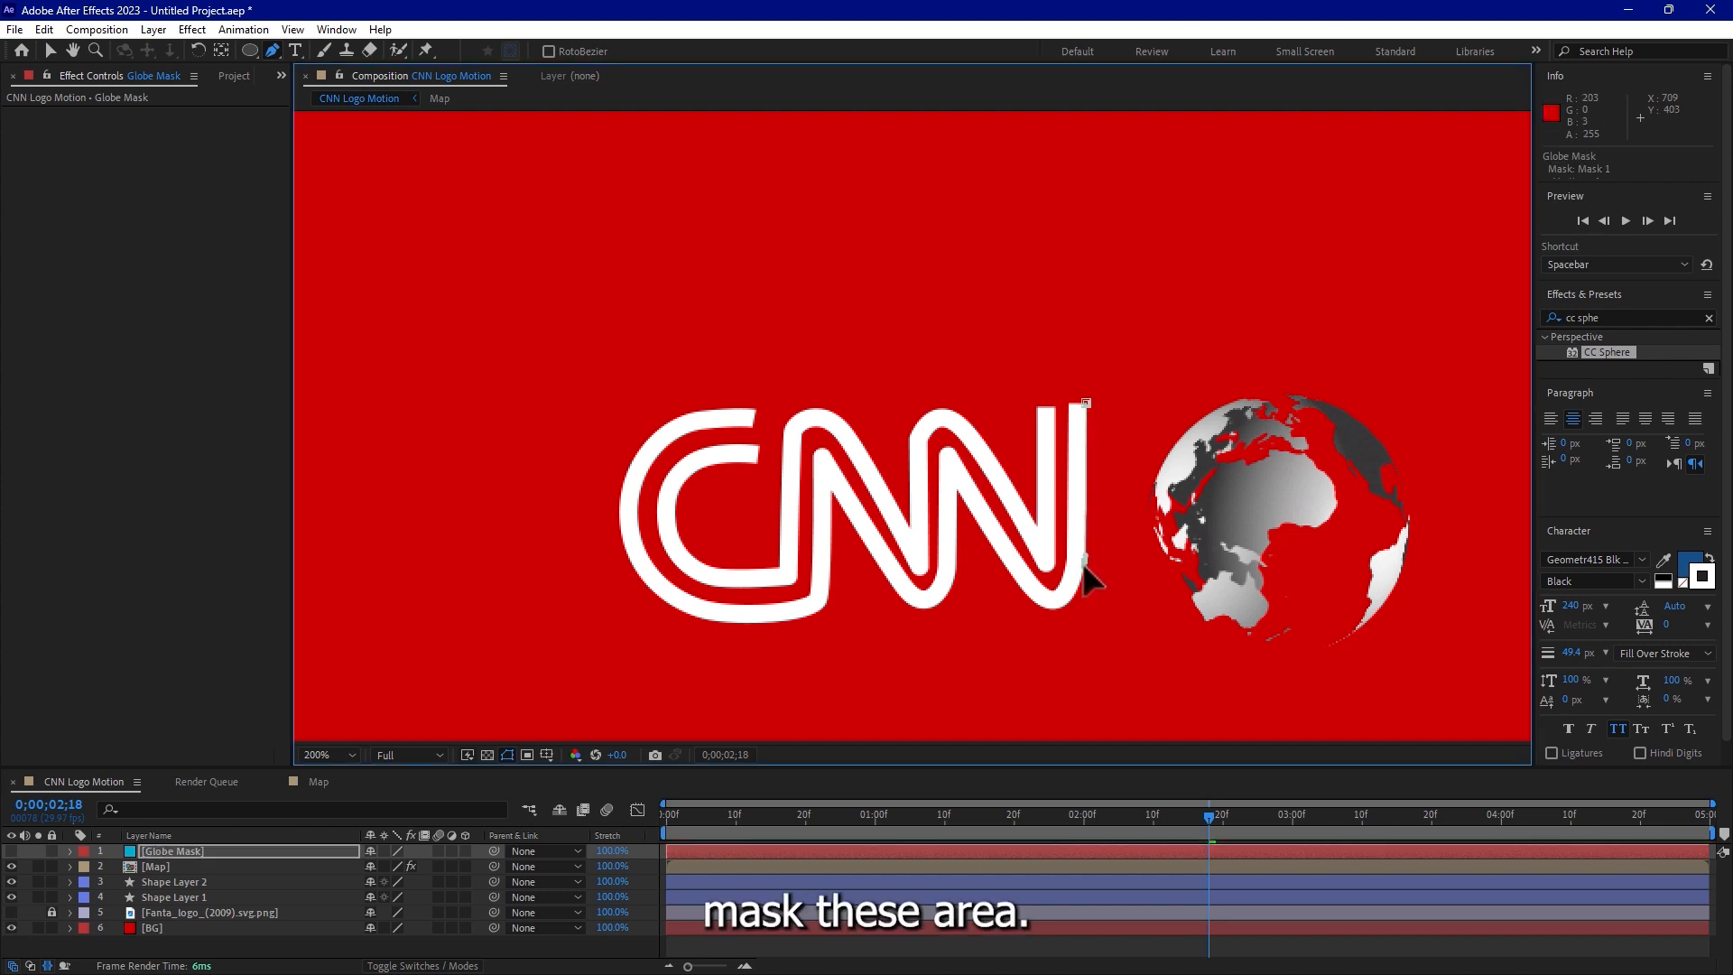
drag(1072, 599, 1082, 599)
drag(1223, 699, 1340, 688)
click(1451, 613)
click(1427, 413)
click(1325, 310)
click(1172, 310)
click(1034, 384)
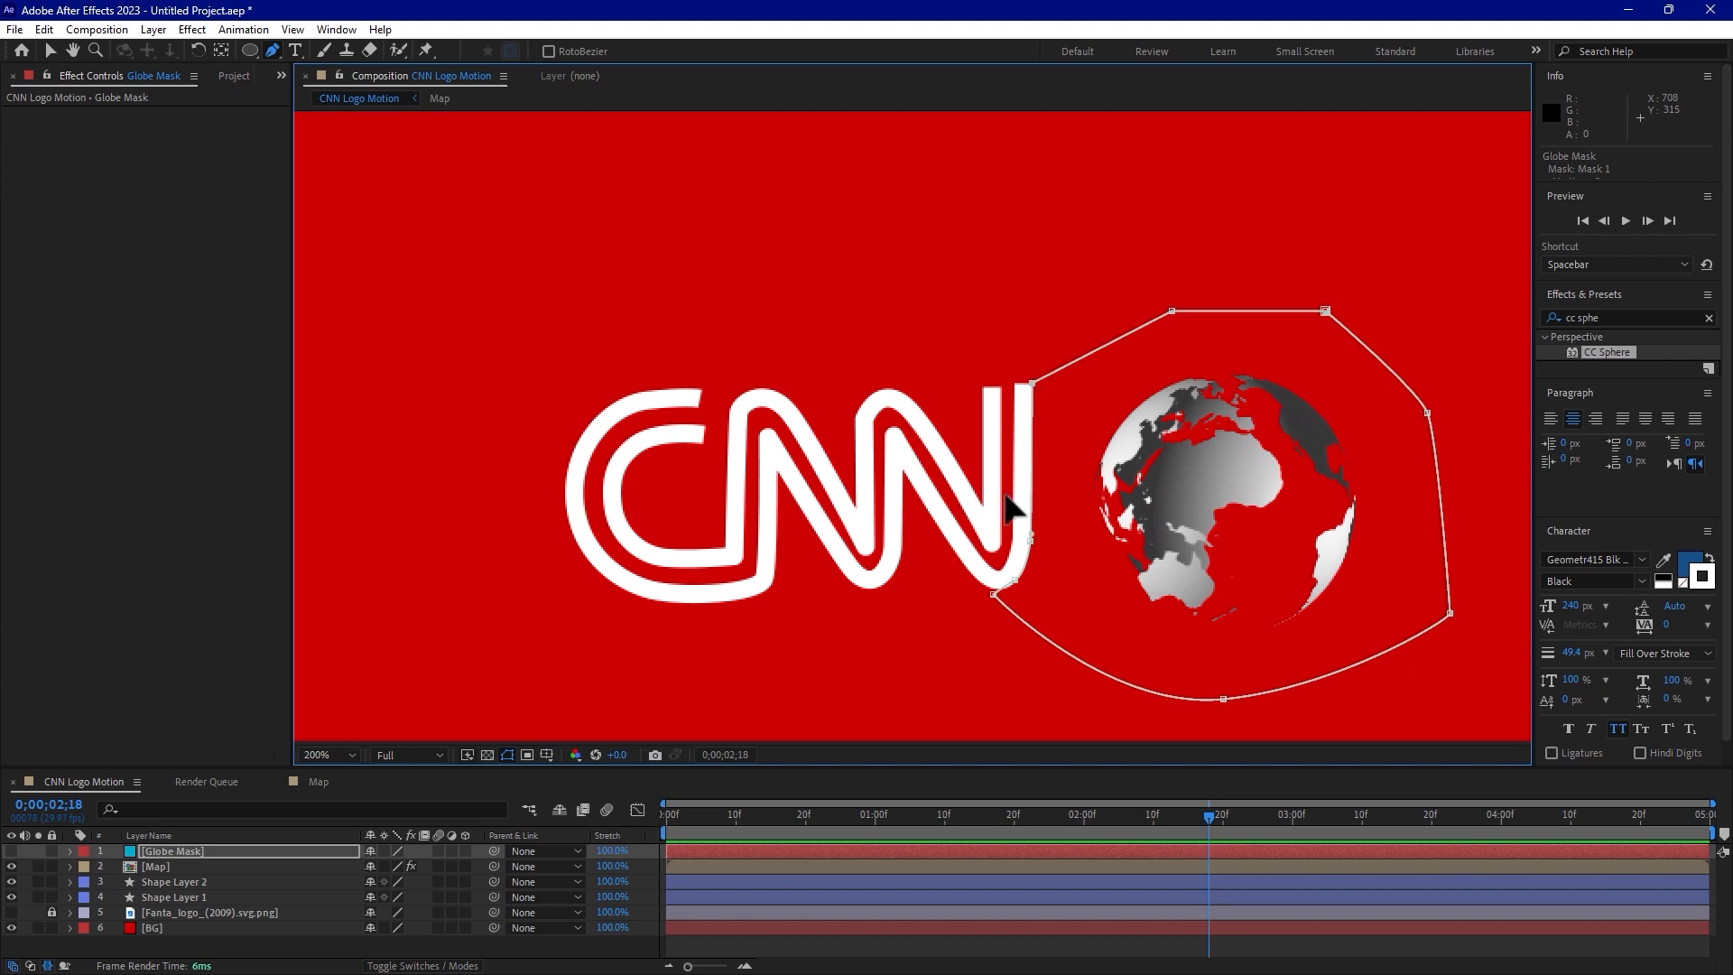
Turn Globe Mask's visibility on and assign it as the Map layer's track matte.
click(11, 851)
click(216, 866)
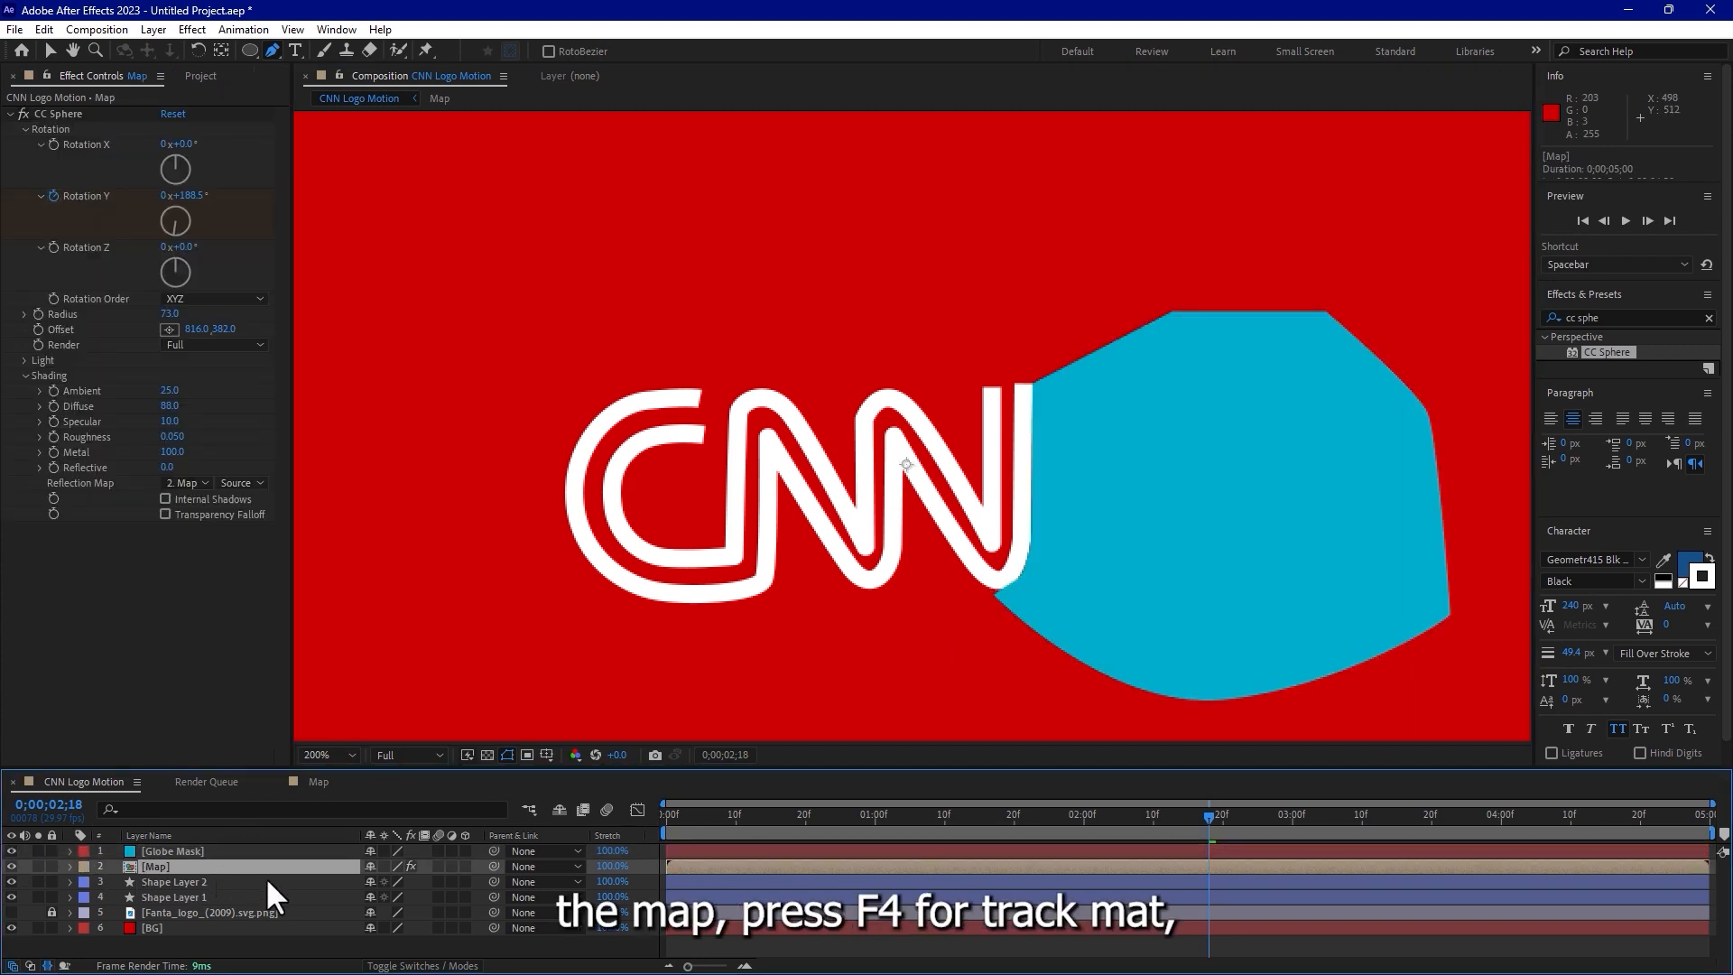
key(F4)
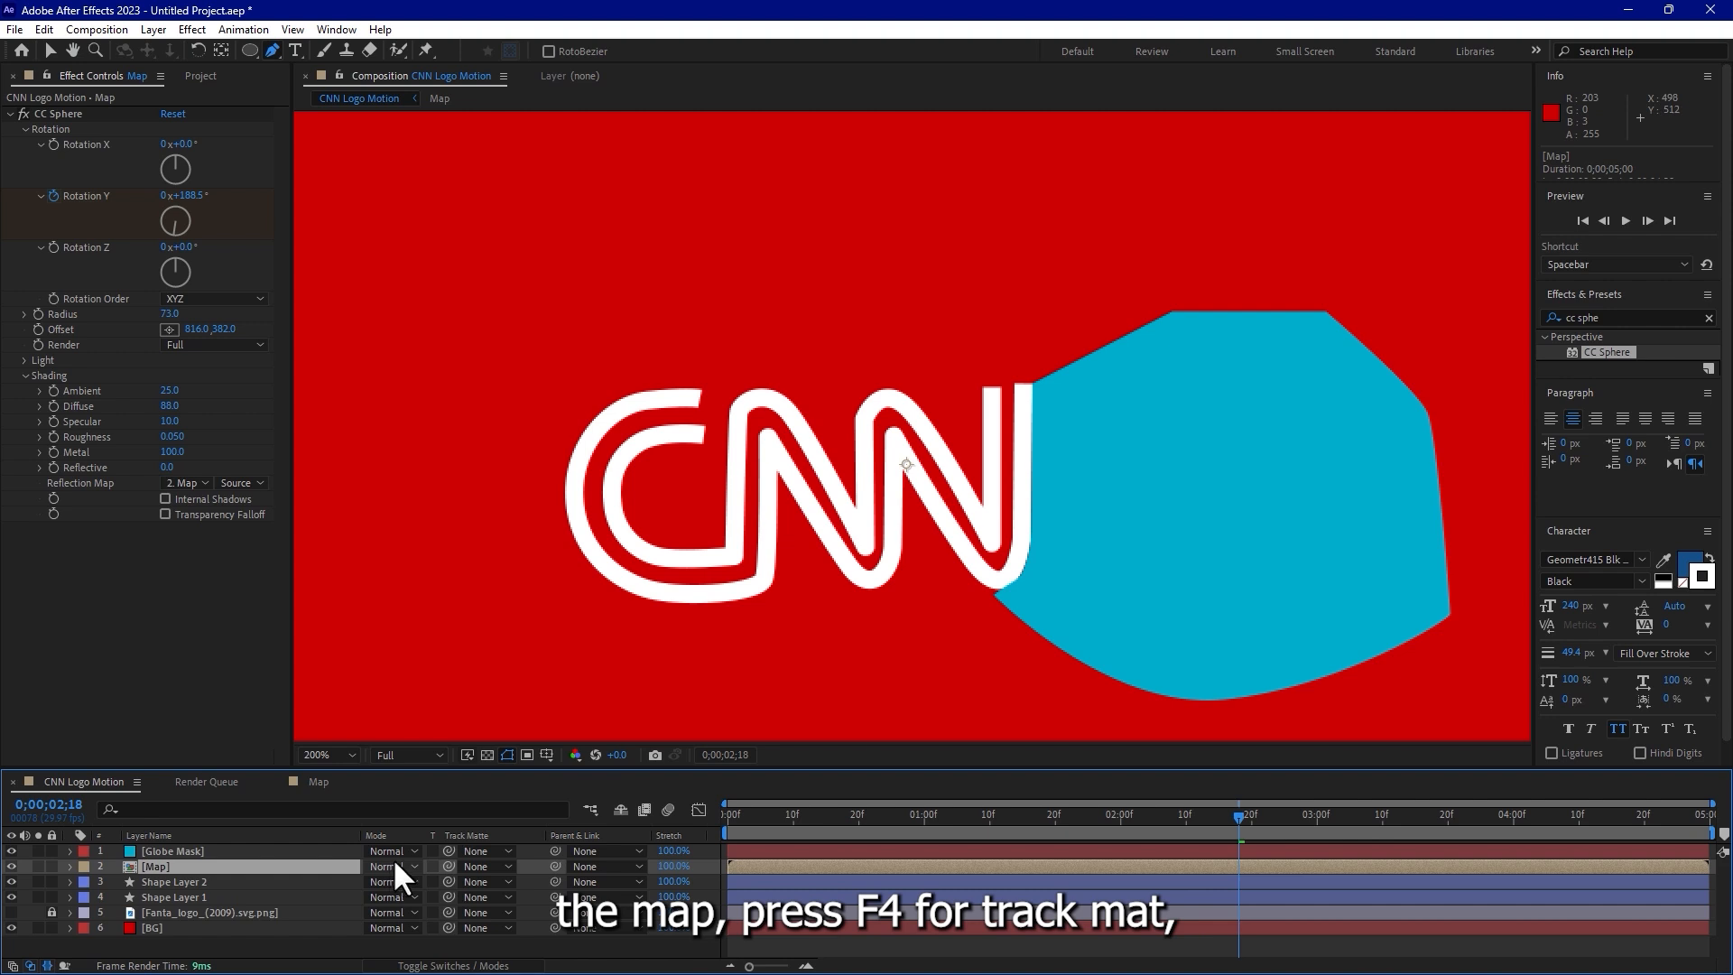
click(481, 864)
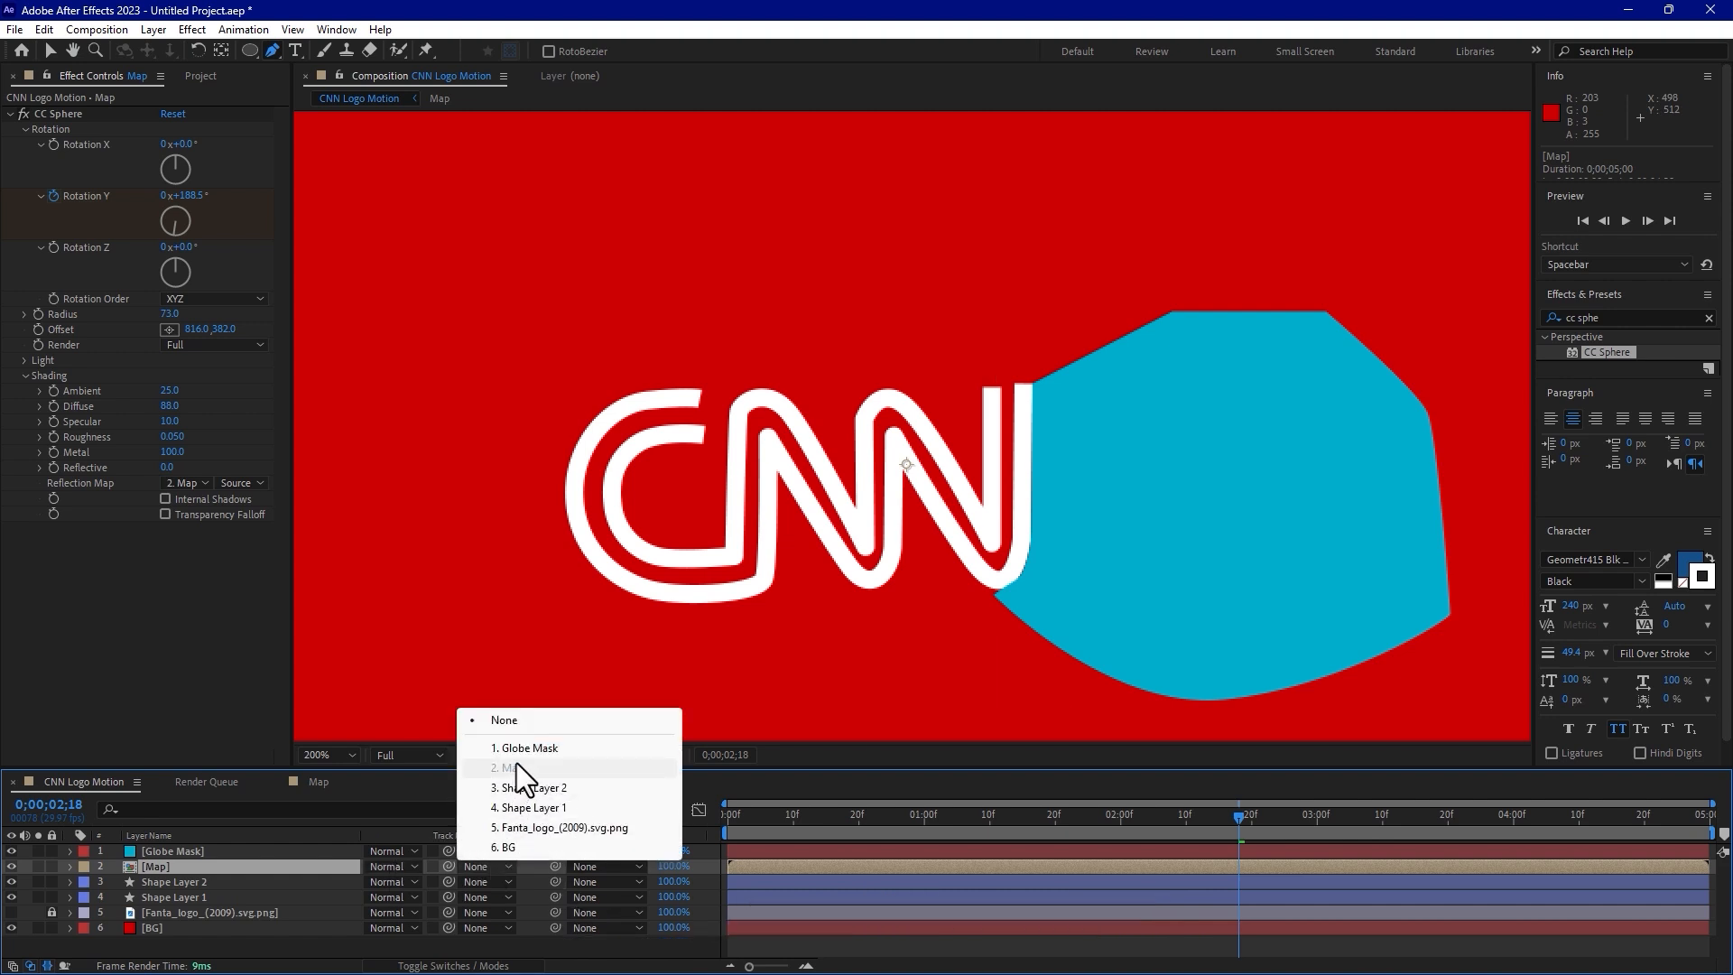
click(404, 816)
drag(446, 864, 172, 848)
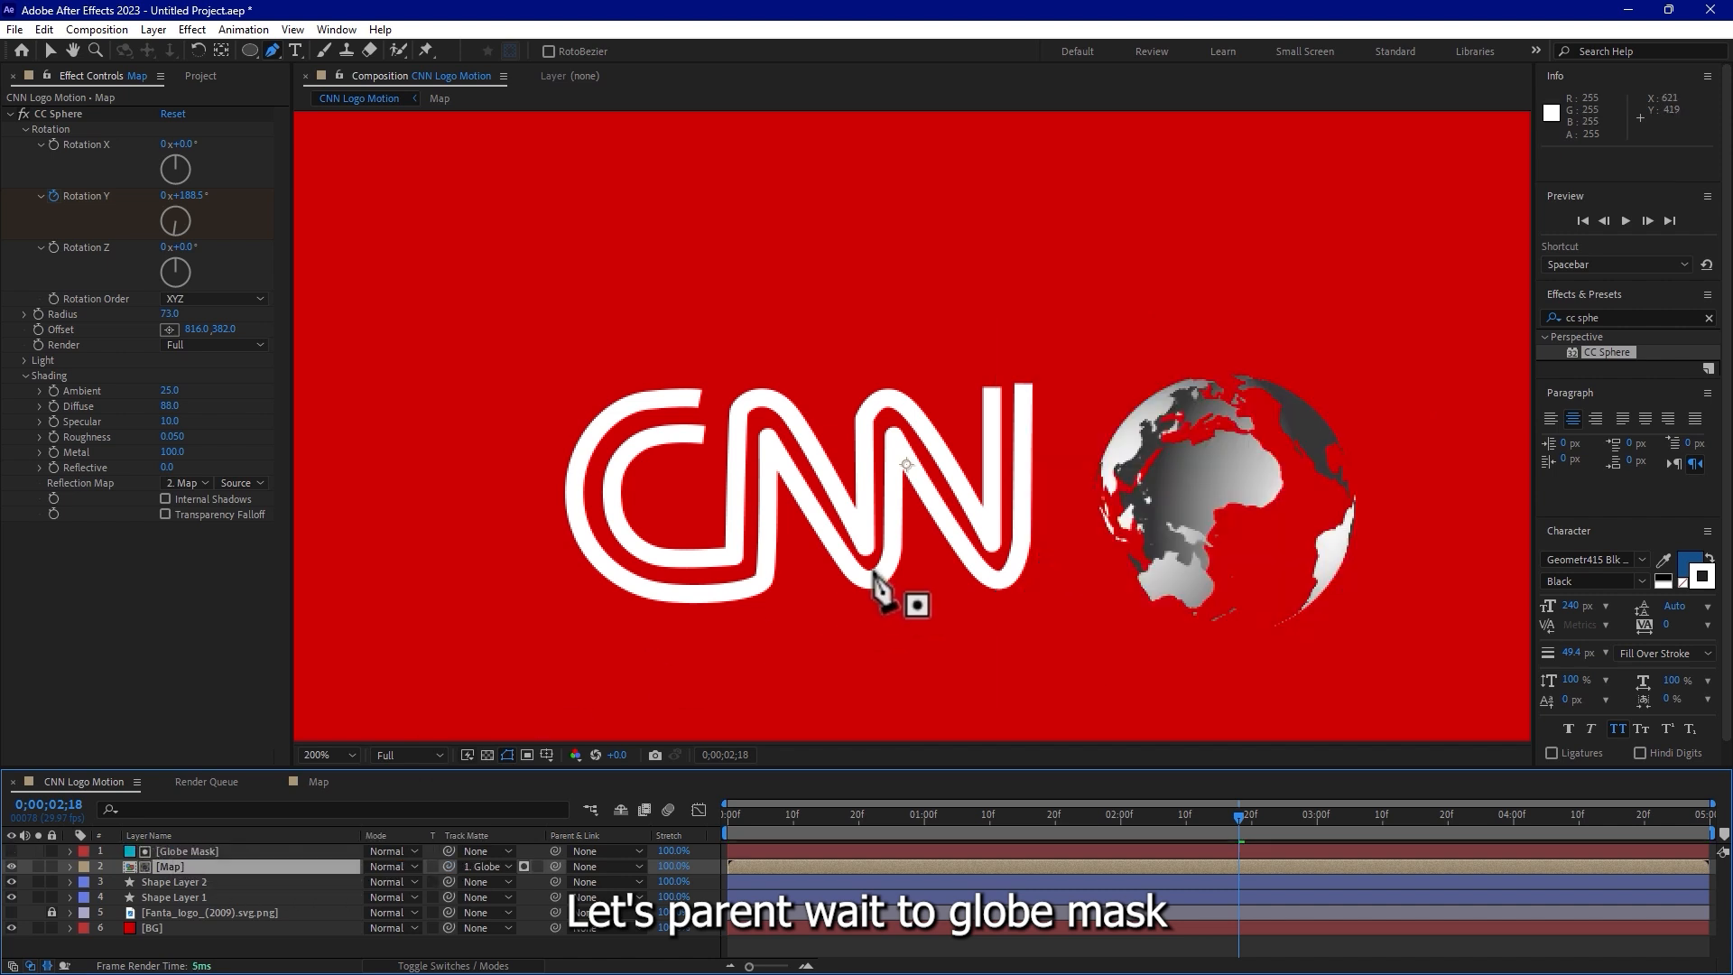
Keyframe the Map layer's Position from 456, 360 at 0;00;02;12 to 636.5, 360 at 0;00;03;00 so the globe slides out from the lettering.
key(v)
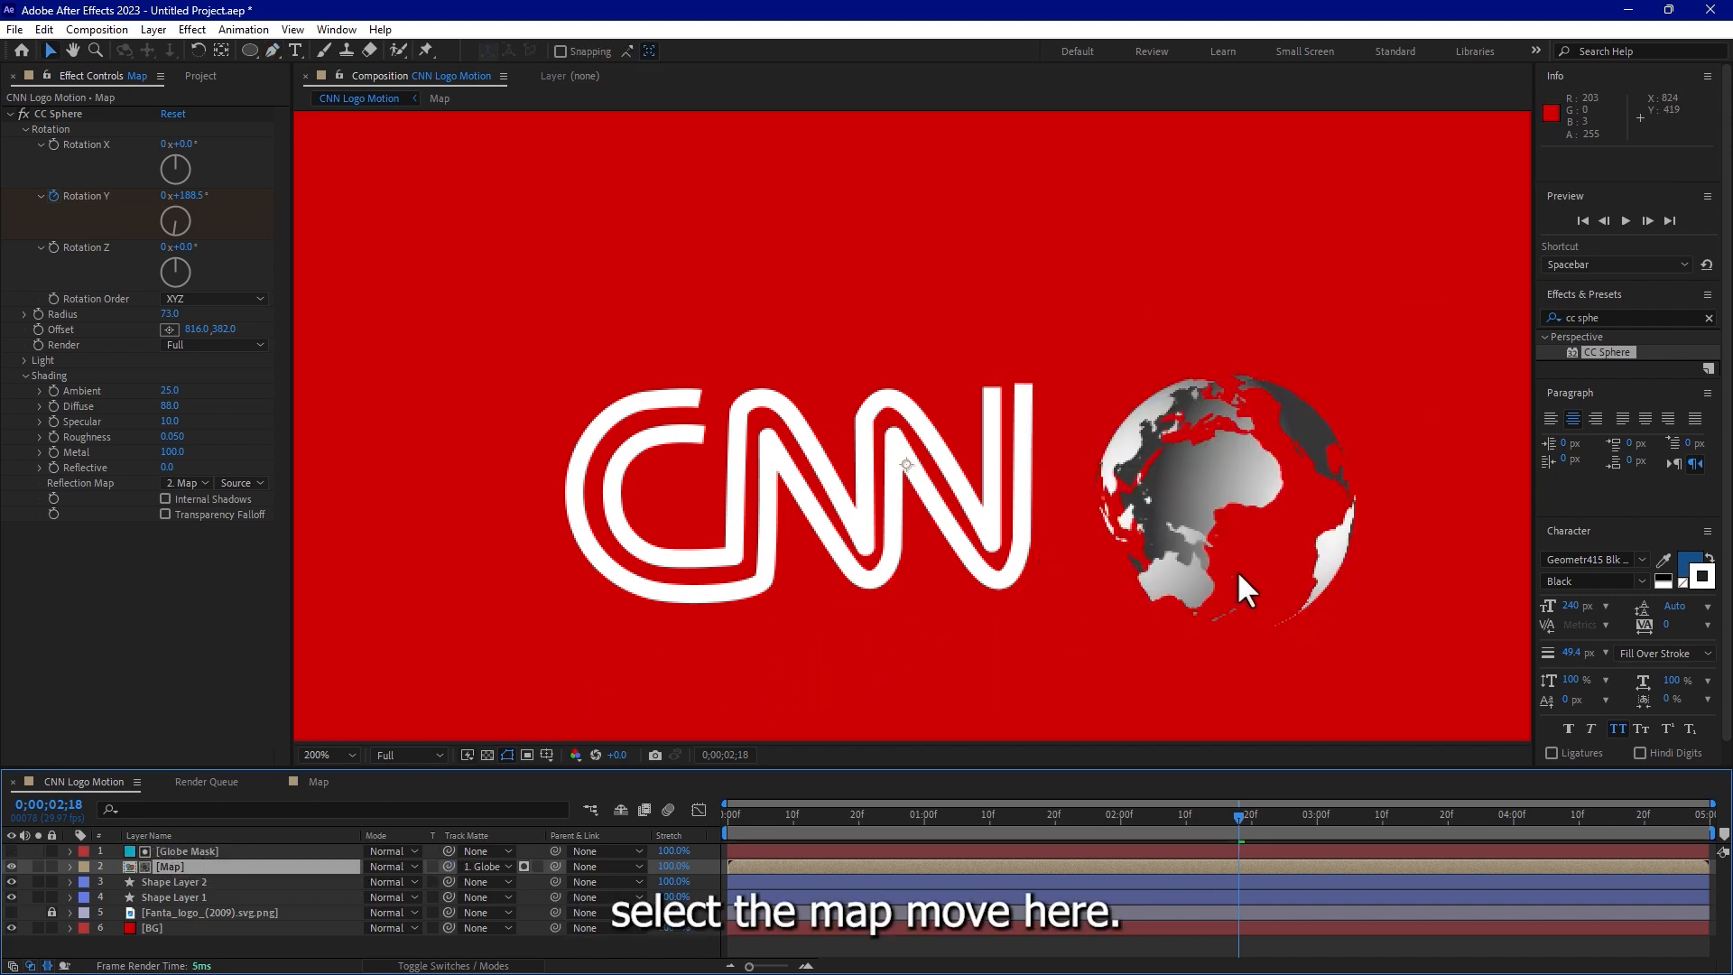
drag(1217, 565, 886, 536)
drag(1128, 817, 1193, 810)
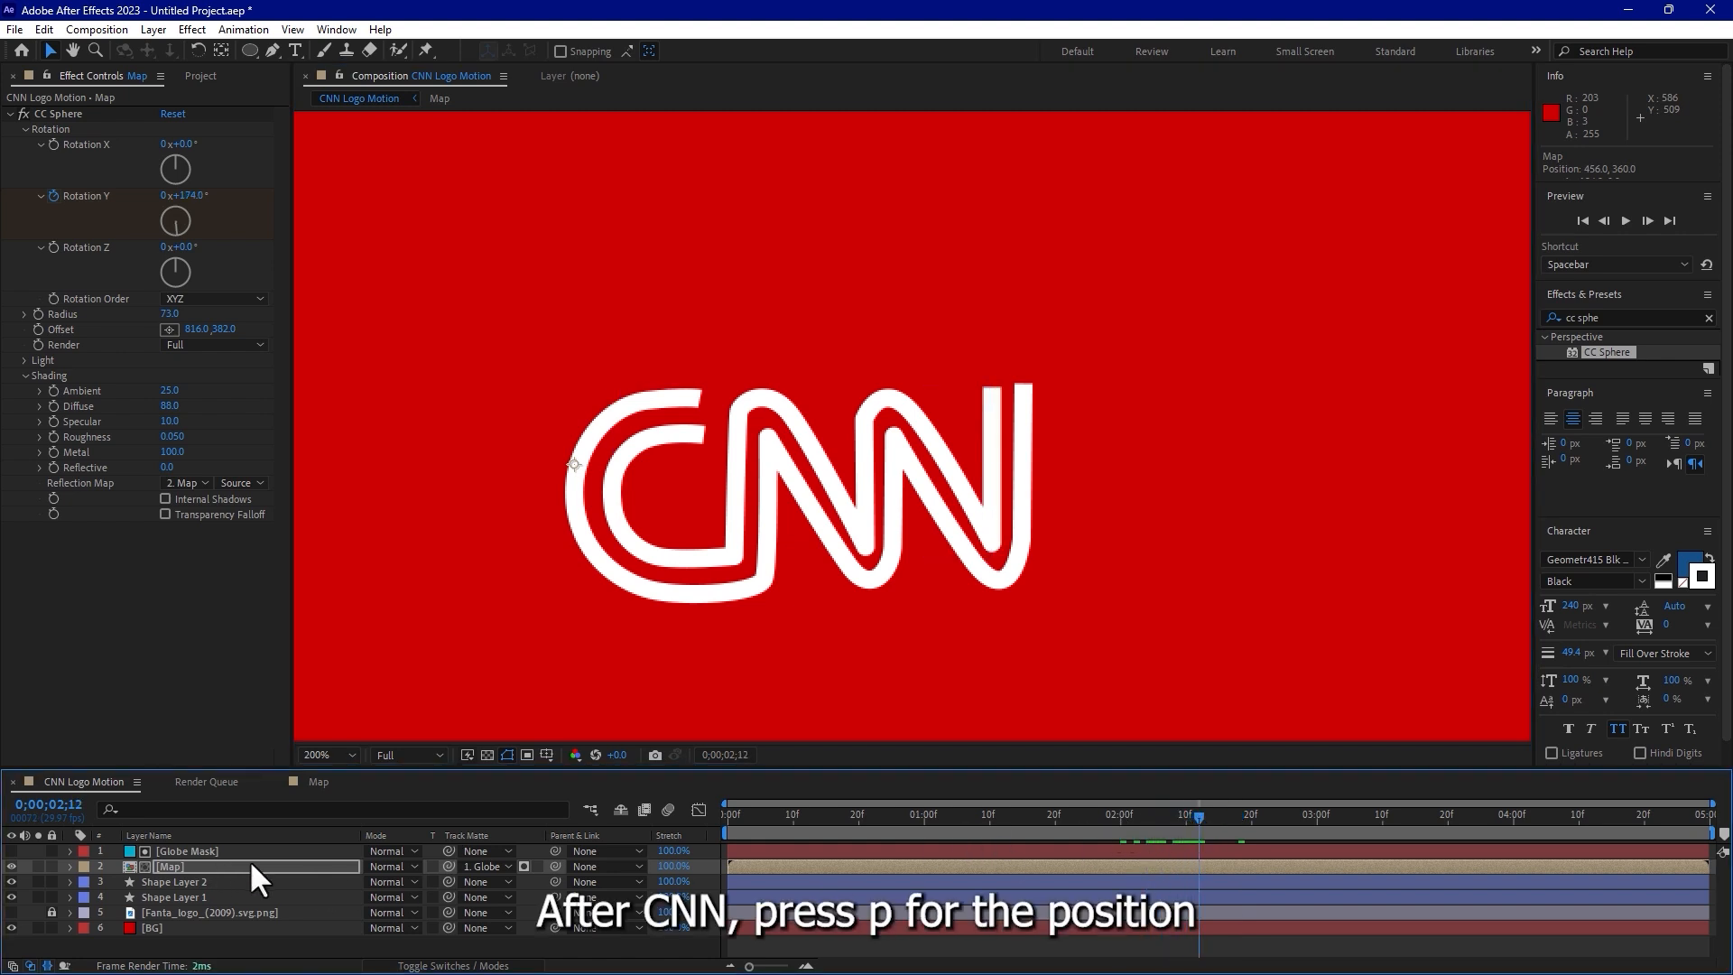
key(p)
click(116, 882)
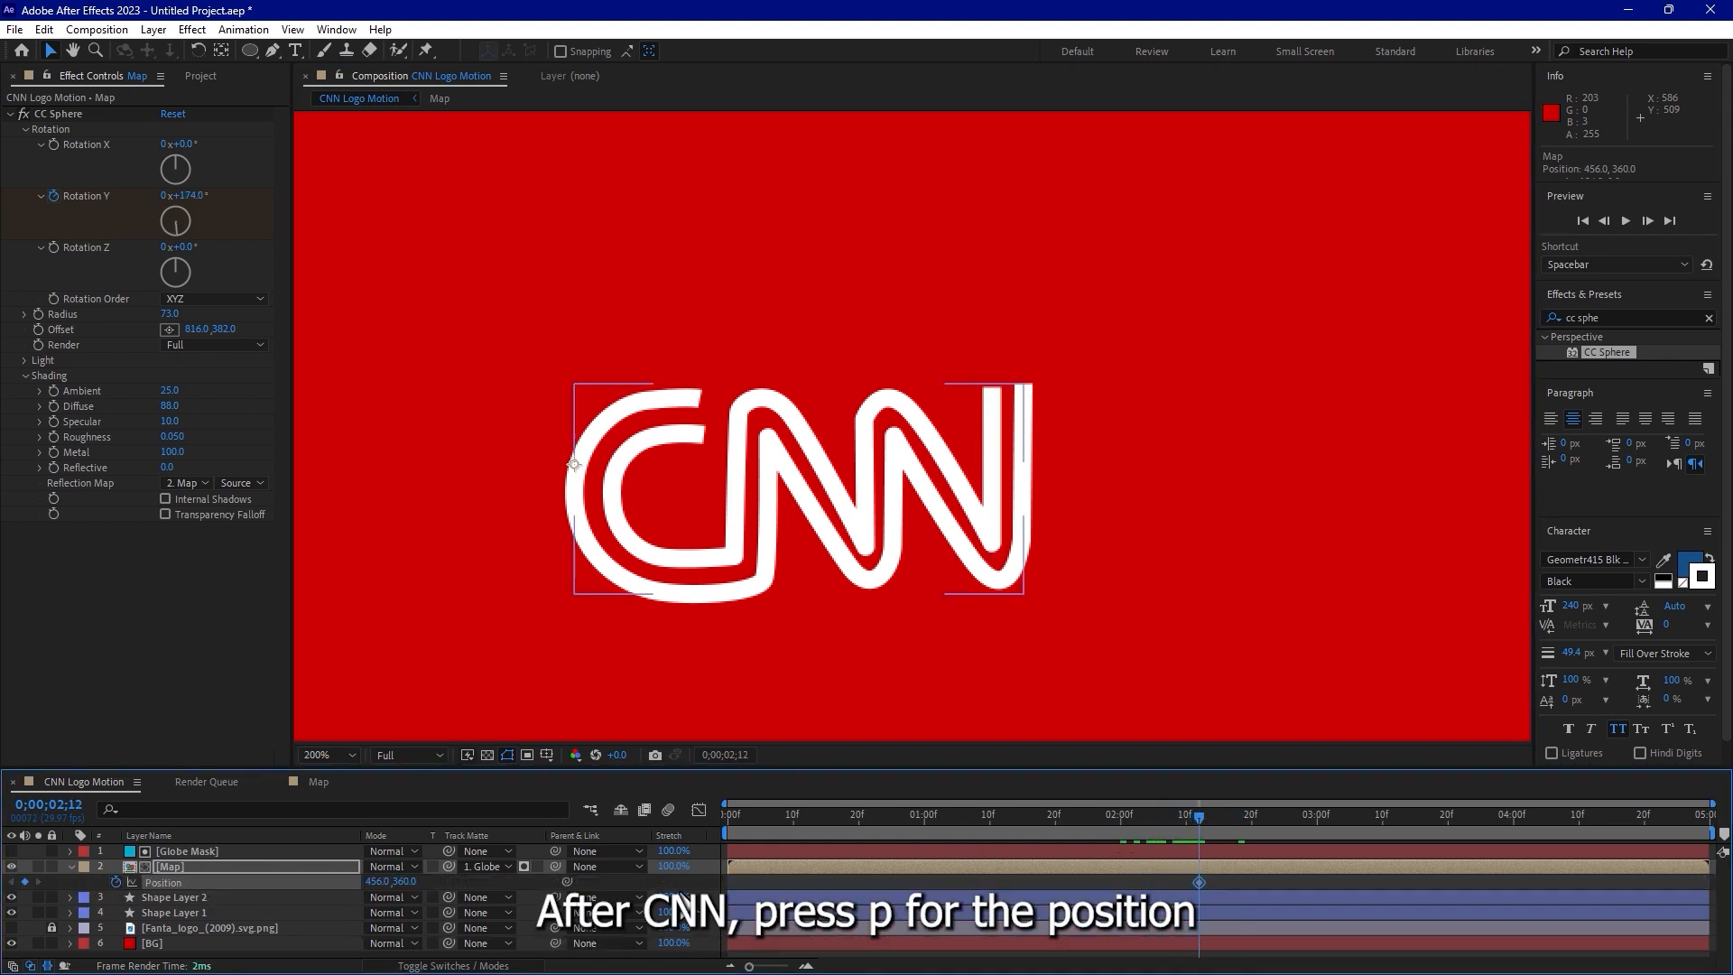
click(1318, 815)
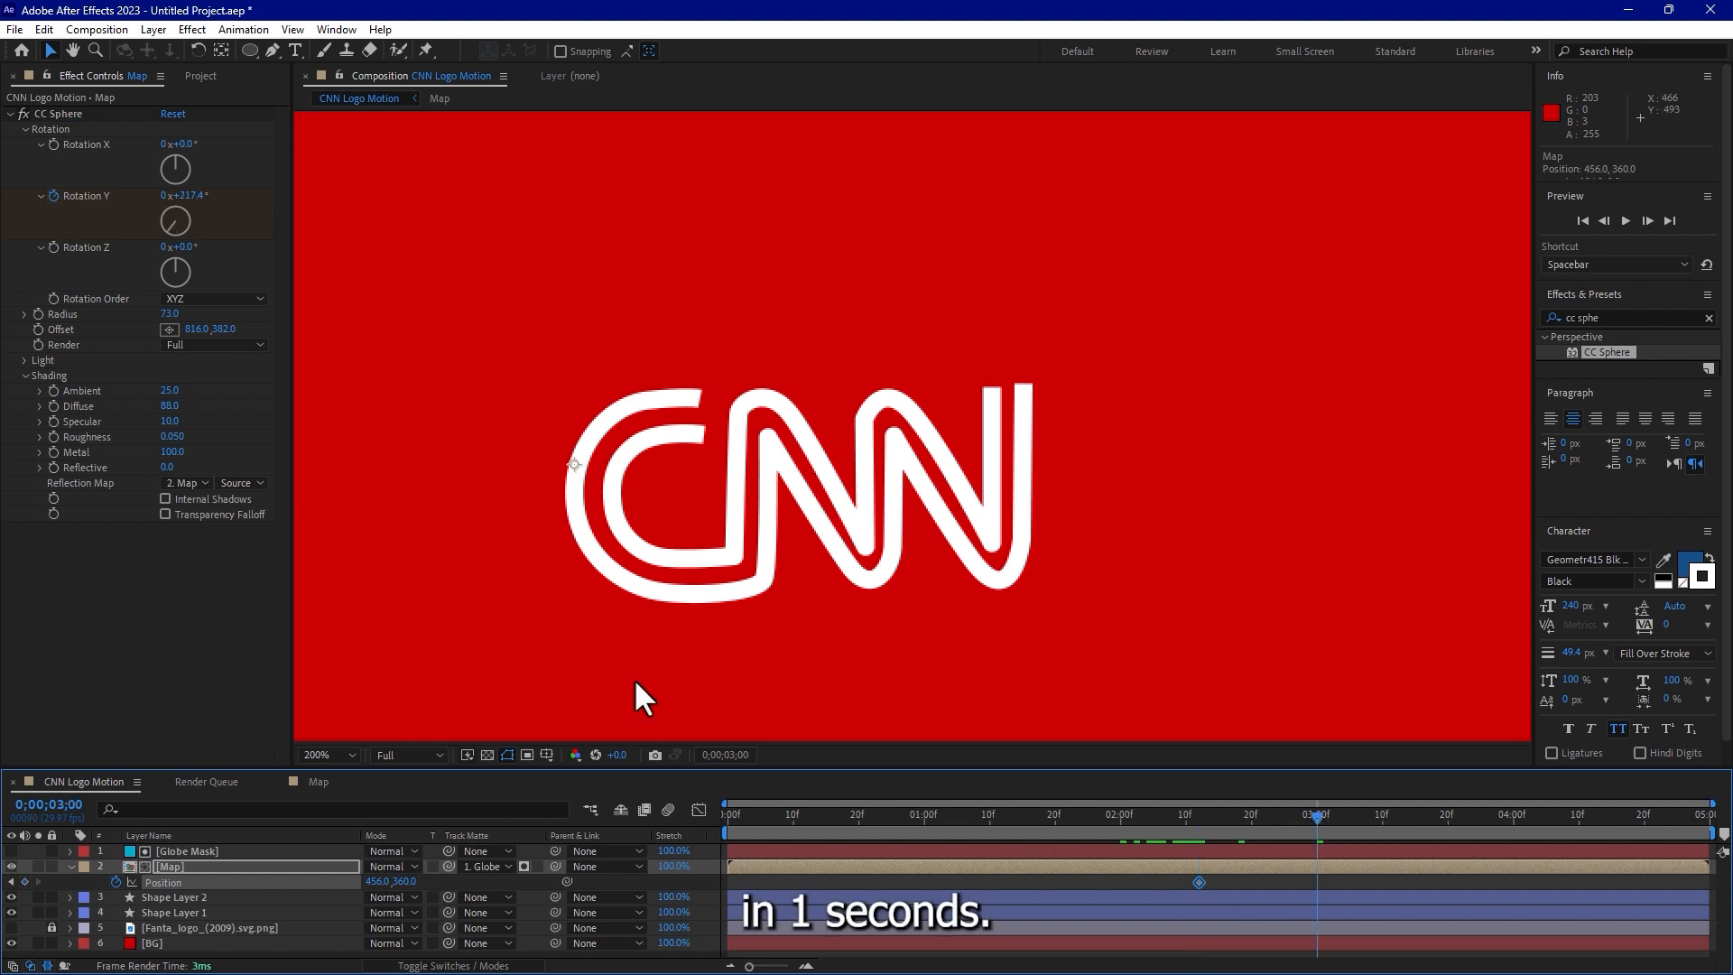
drag(1053, 554, 1332, 561)
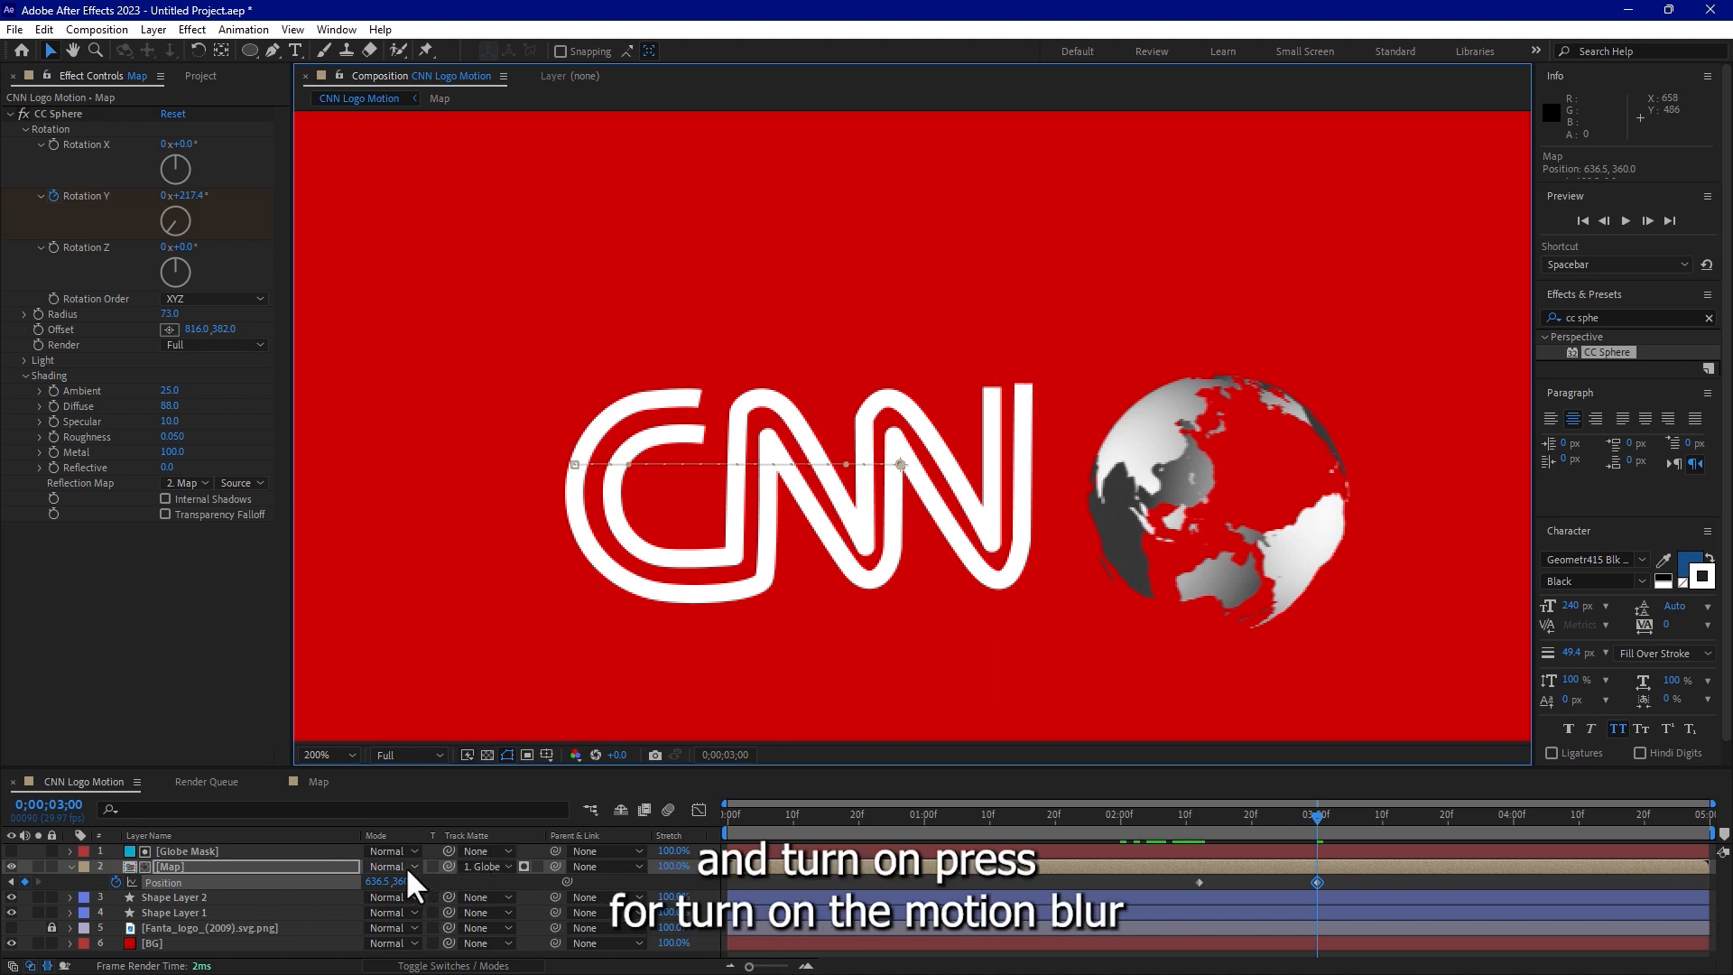
Enable motion blur for the Map layer and all the other layers.
key(F4)
click(438, 867)
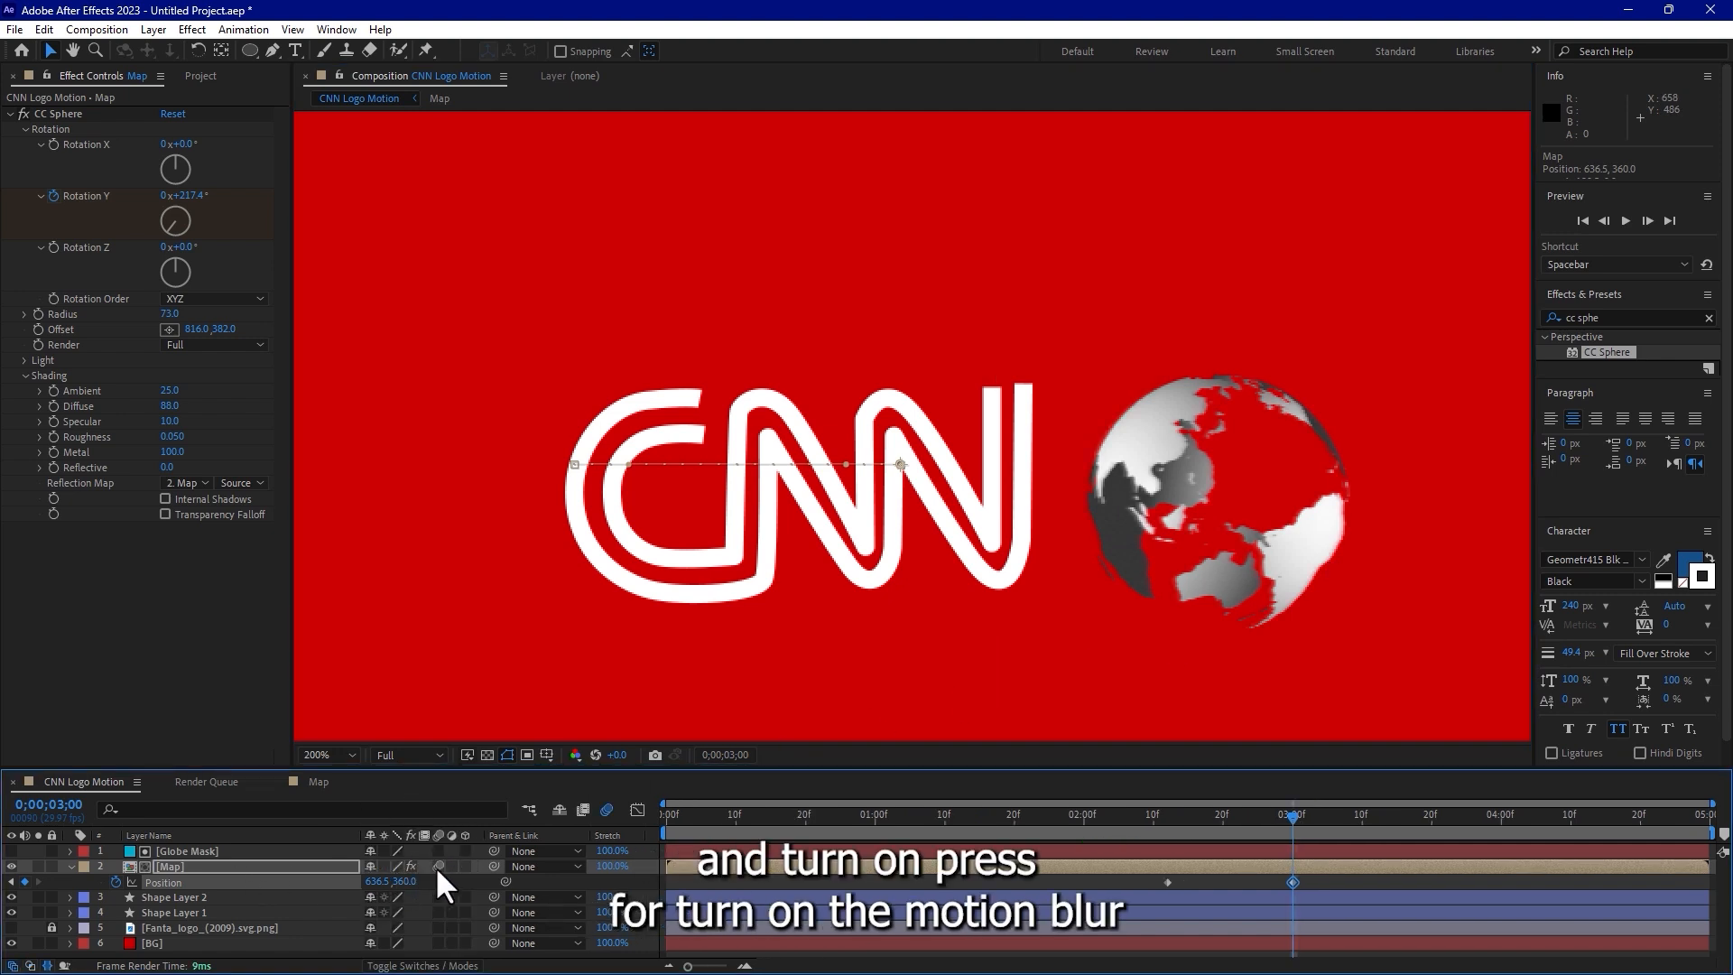
drag(439, 852, 439, 943)
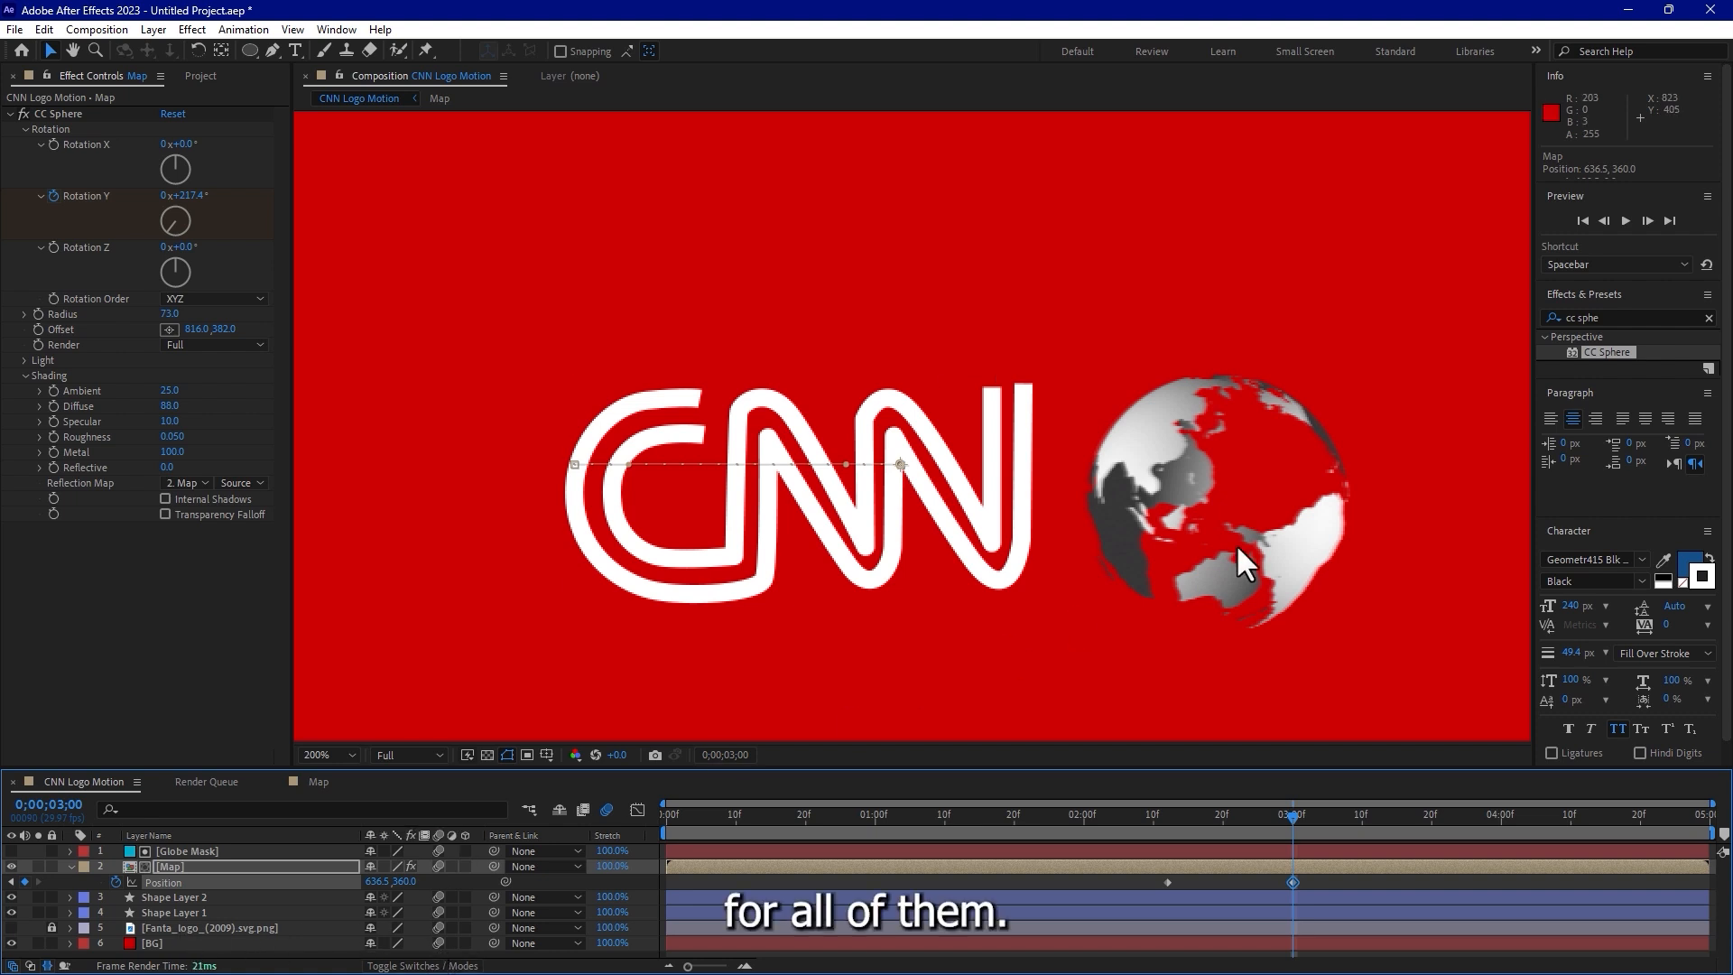
Play back the composition from 0;00;00;06 to check the lettering reveal and the globe's slide-out.
scroll(1168, 630, down, 2)
click(1128, 880)
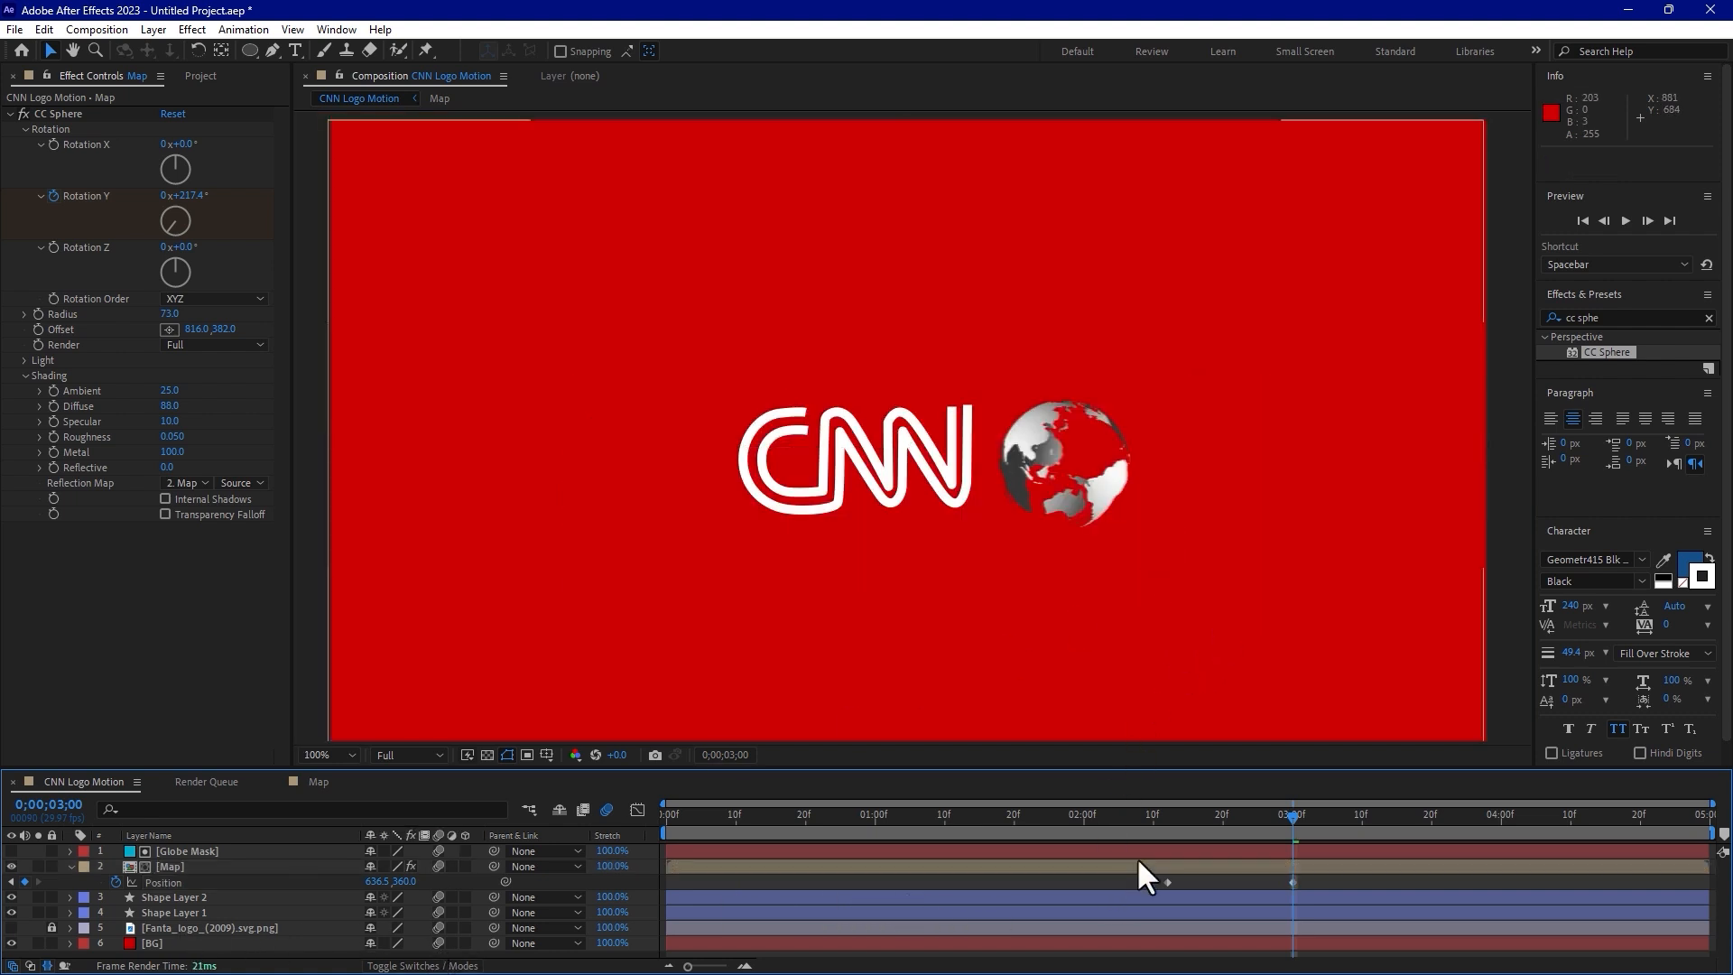
drag(839, 815, 708, 820)
click(1620, 222)
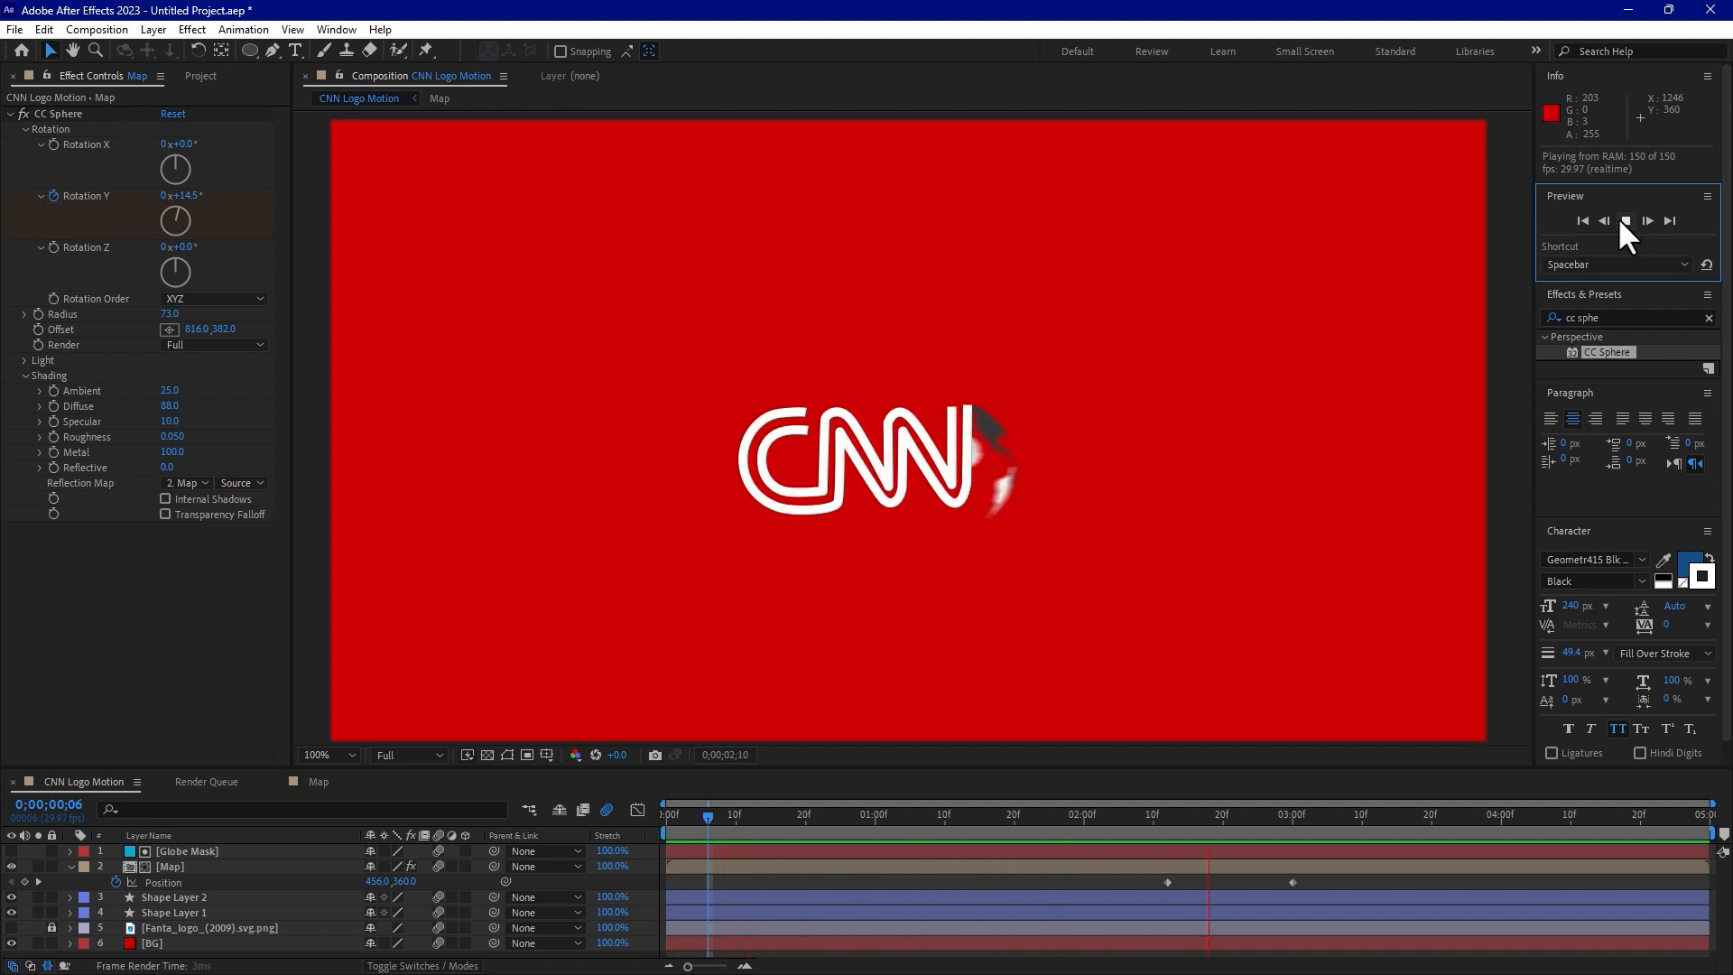
click(1623, 220)
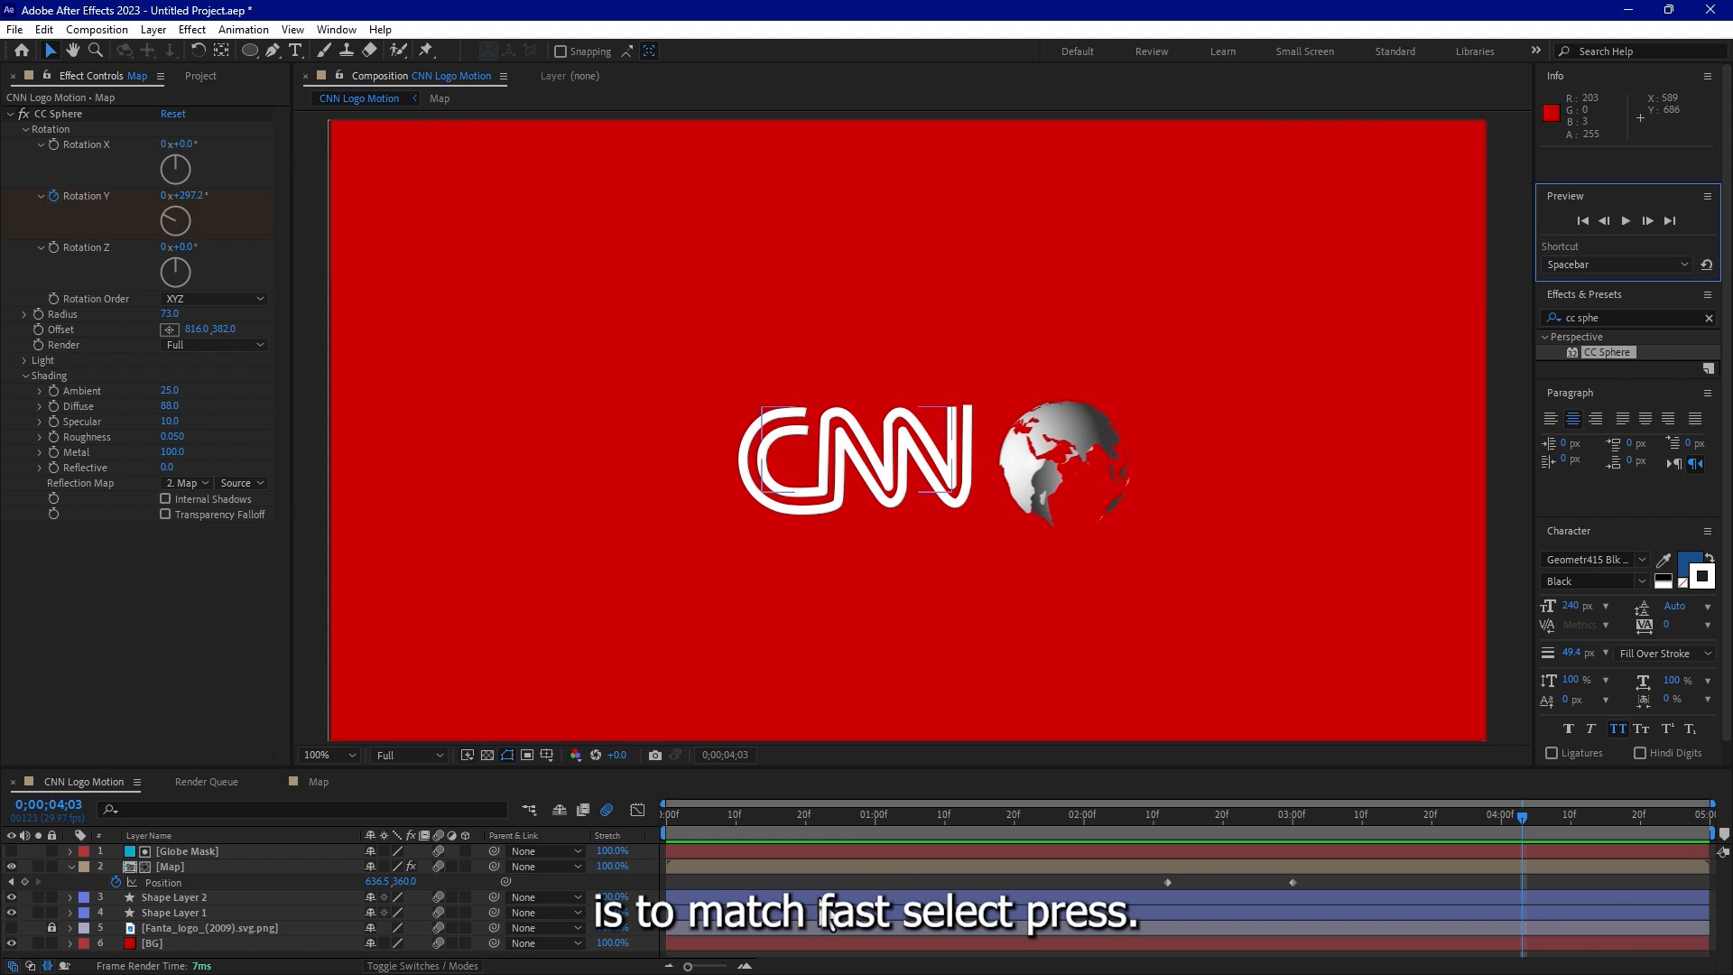
Slow the lettering reveals by extending Shape Layer 1's final Start keyframe and Shape Layer 2's final End keyframe, and delay Shape Layer 2 by 3 frames.
click(159, 912)
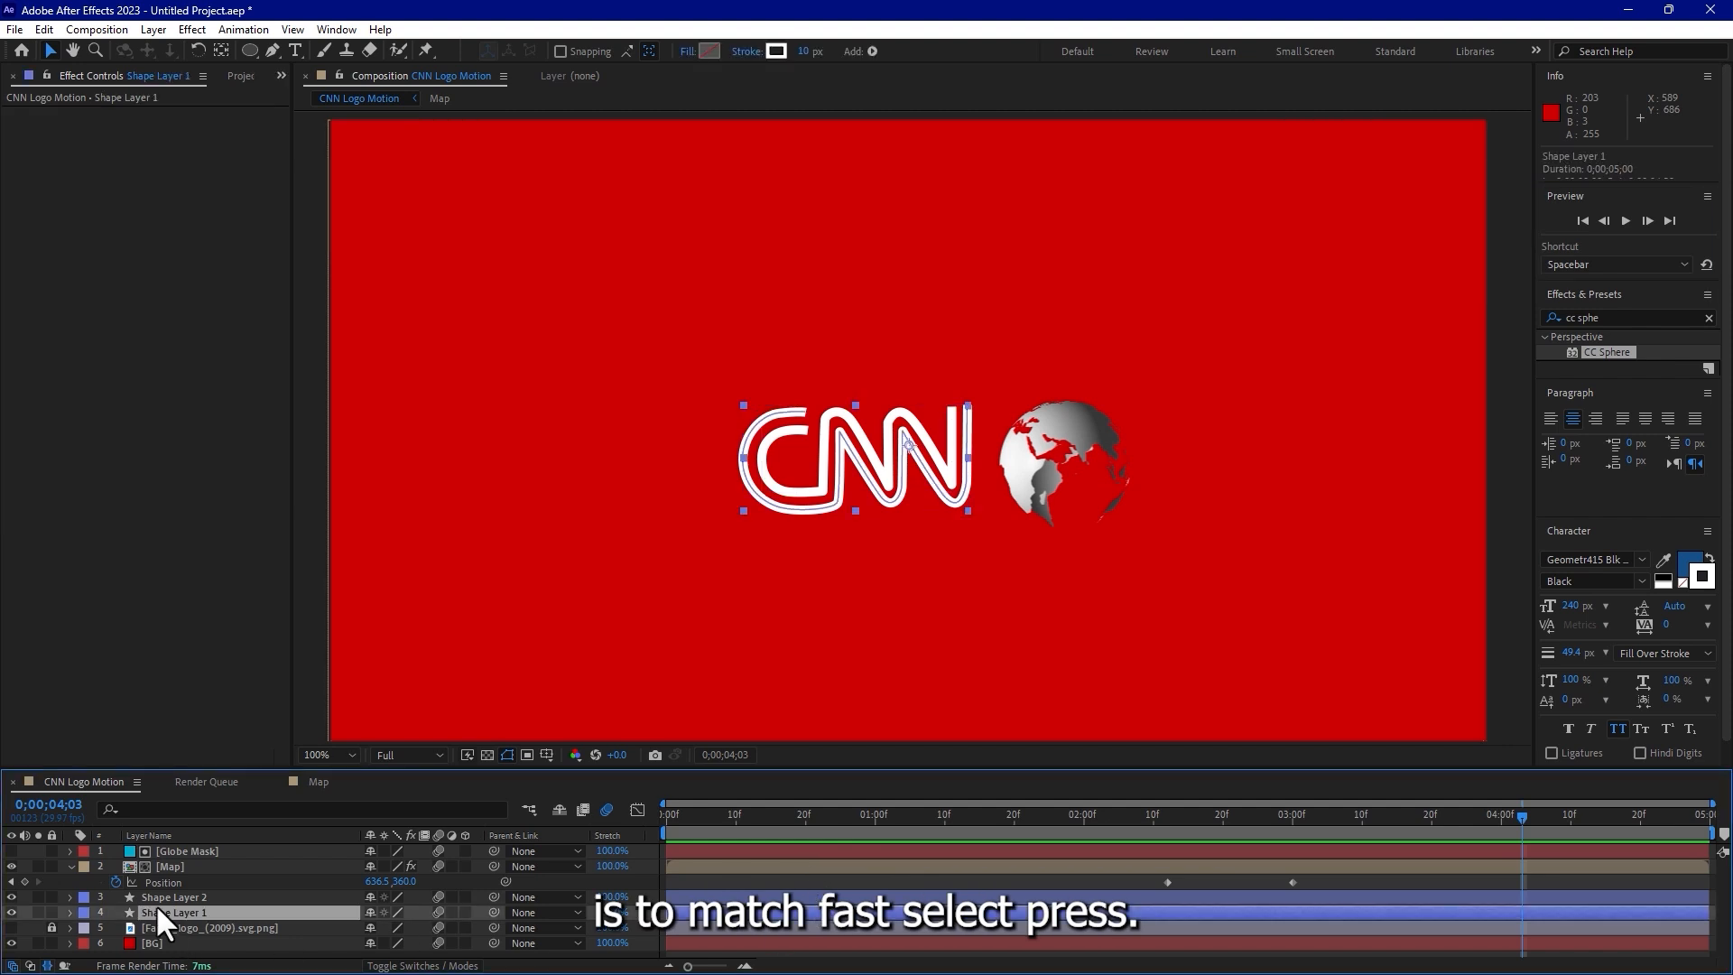
key(u)
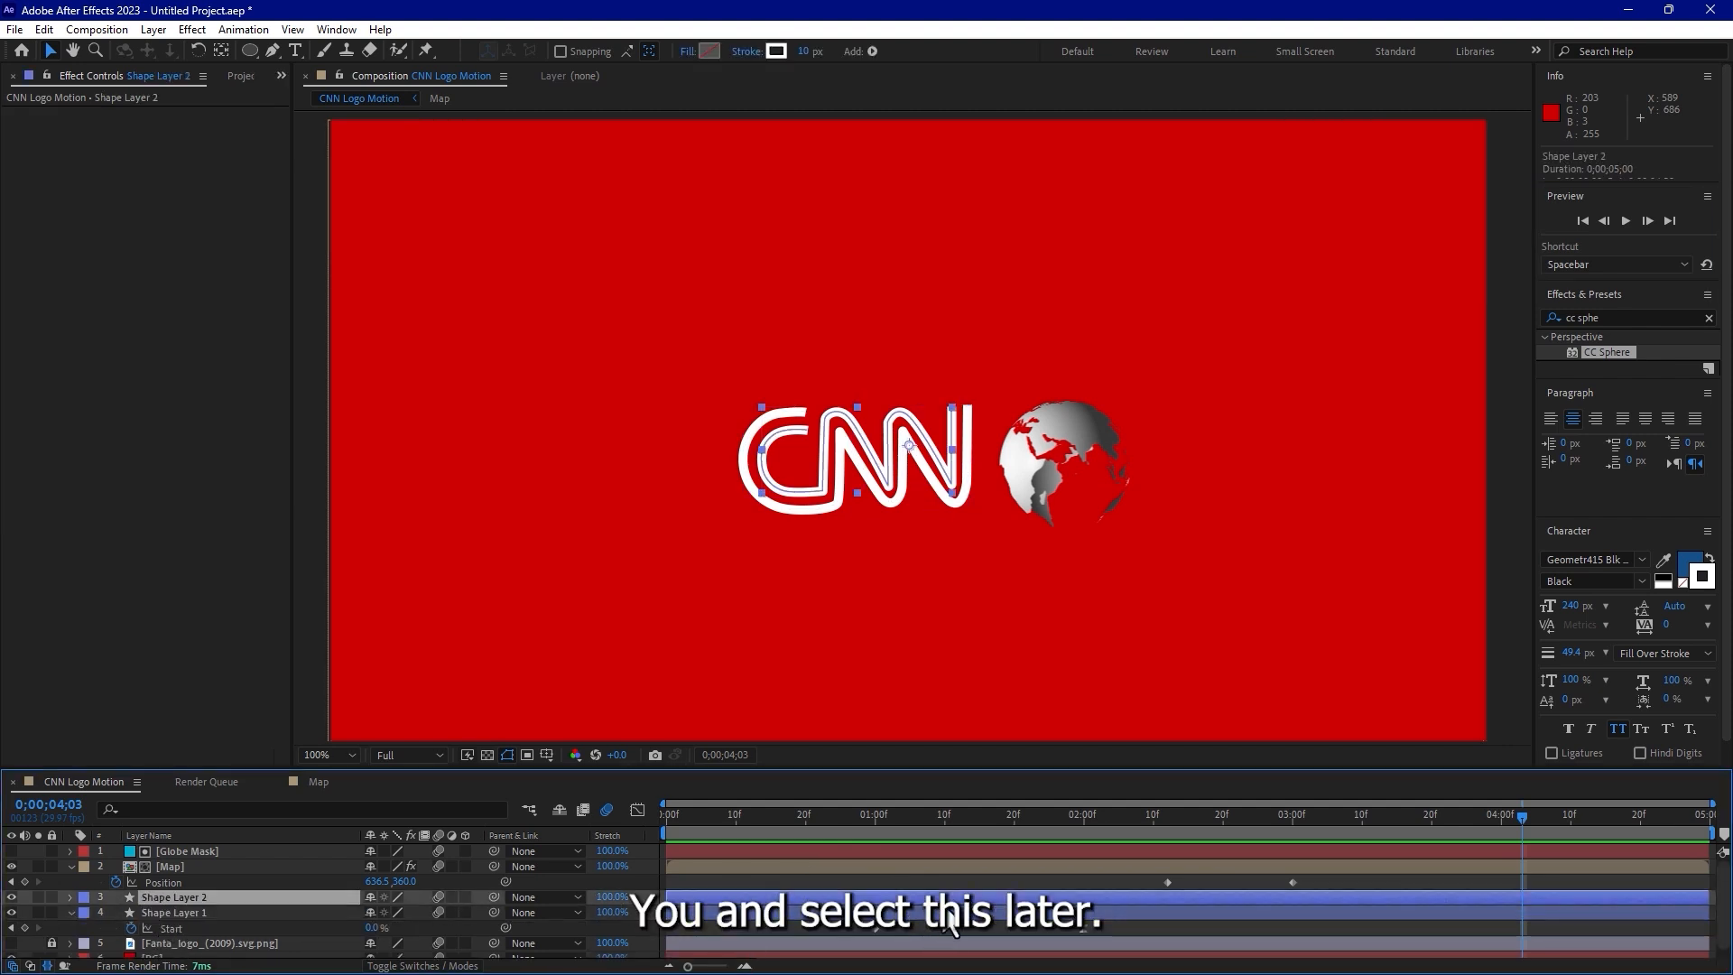
click(955, 898)
key(u)
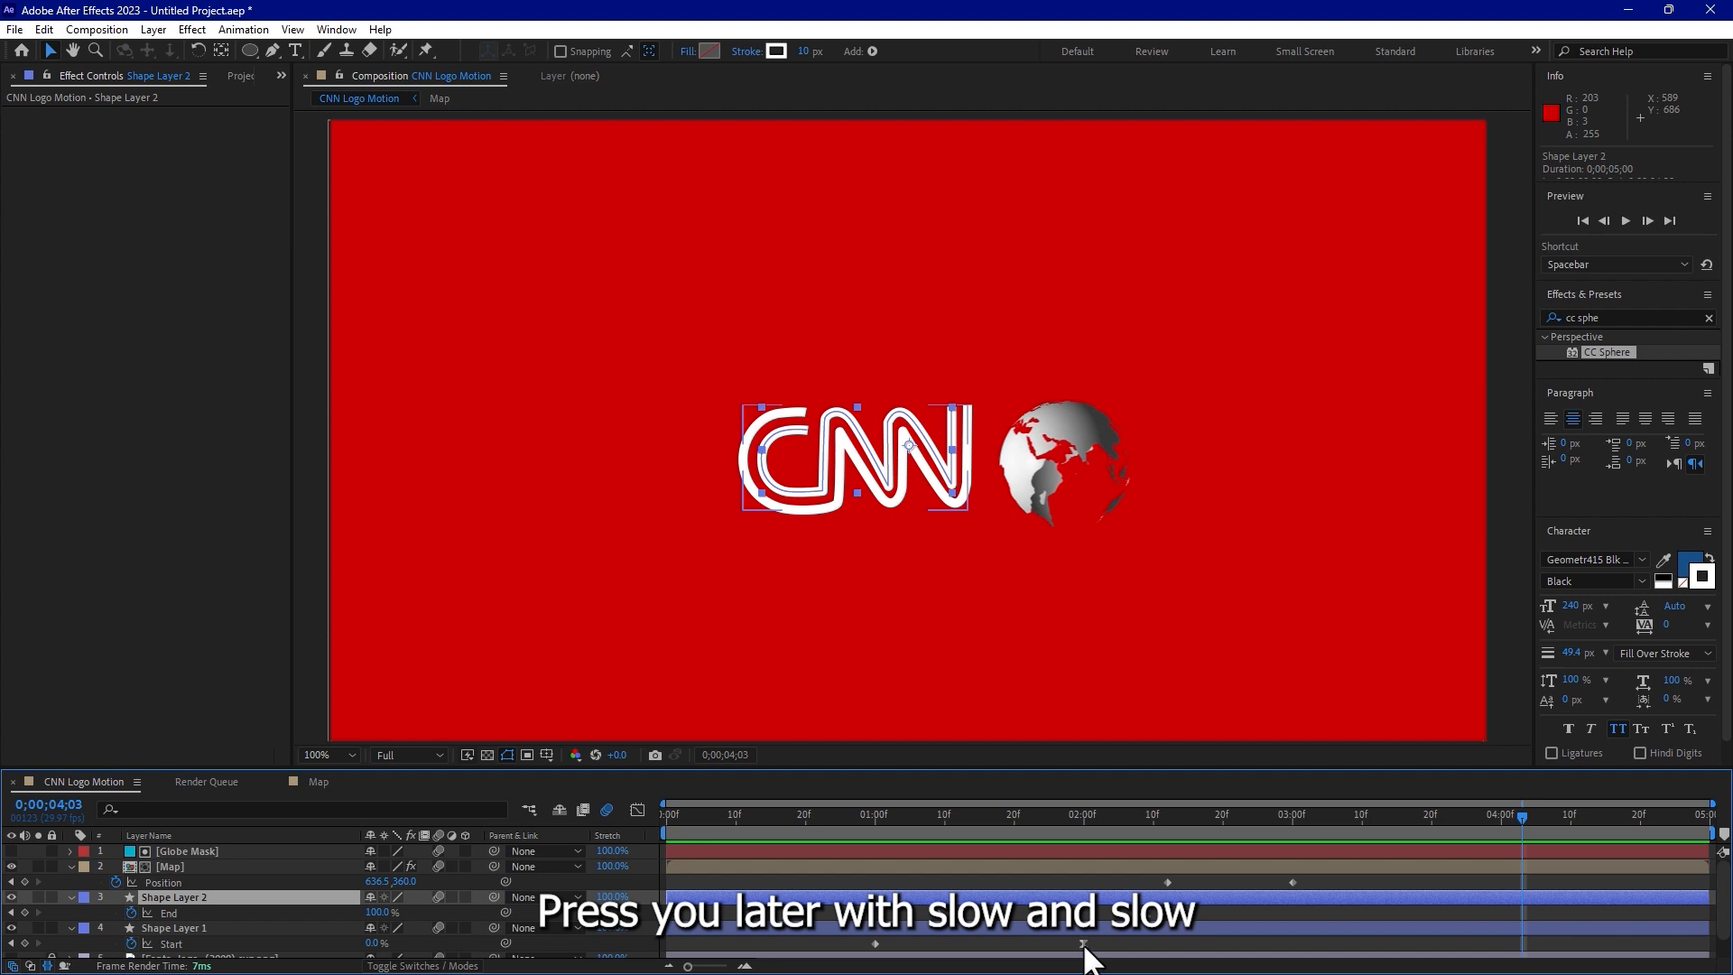
drag(1084, 944, 1166, 944)
click(1210, 912)
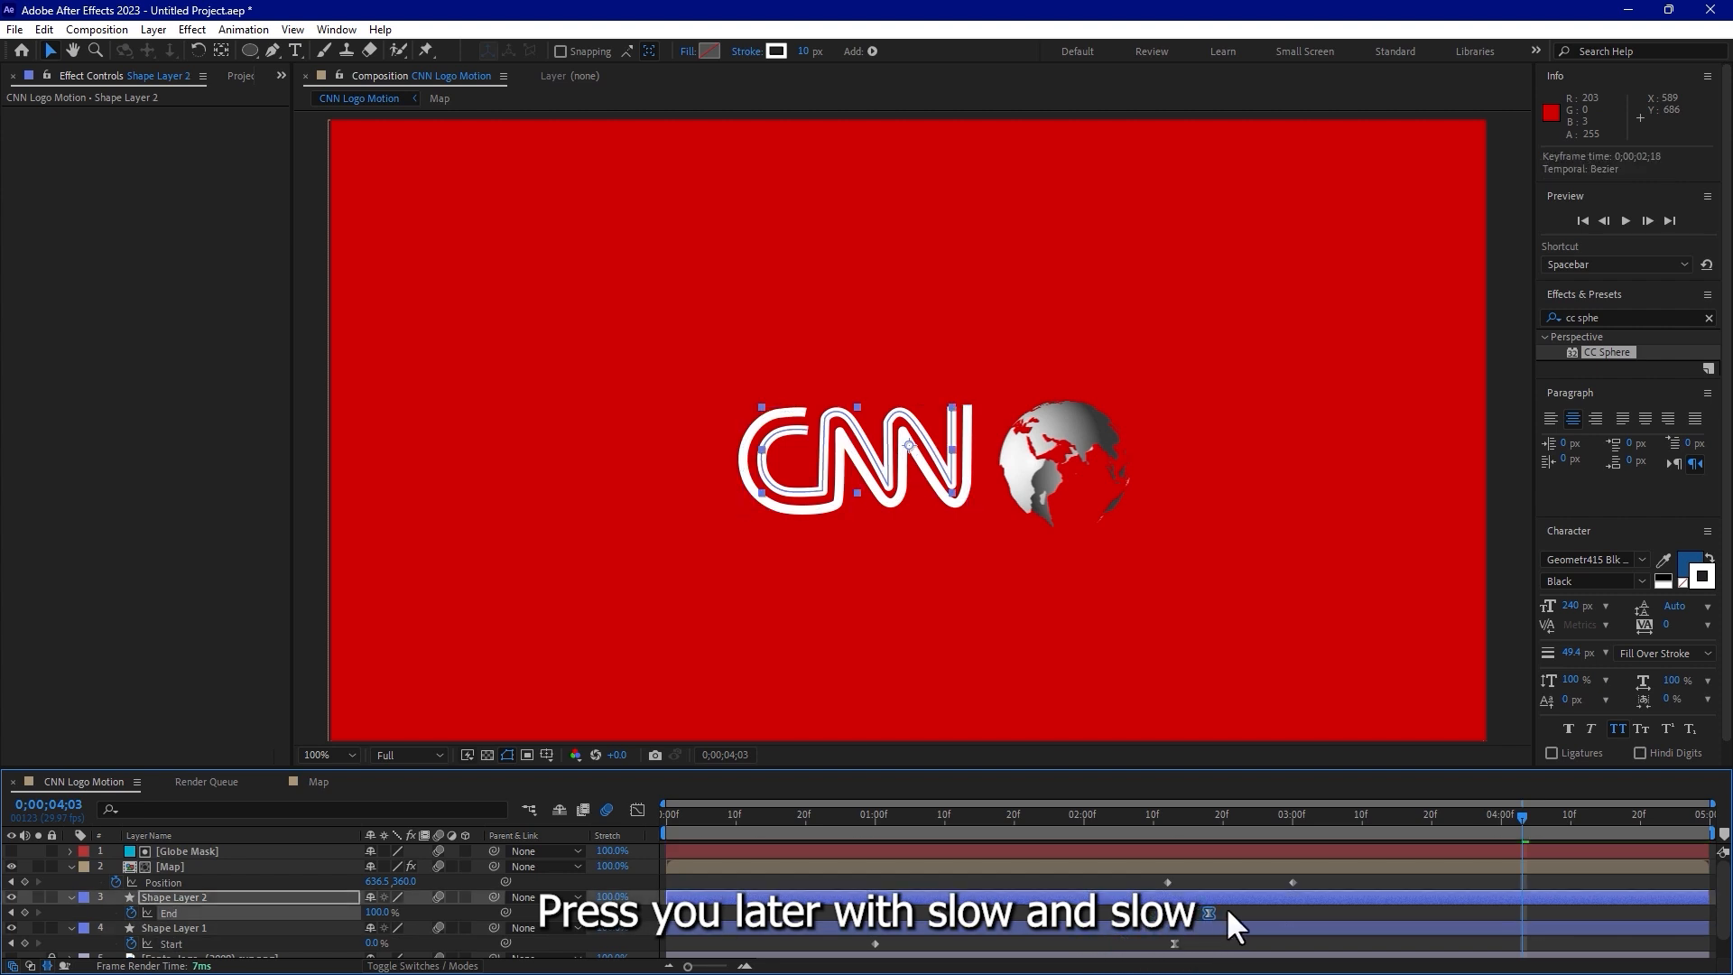
drag(1183, 894, 1199, 894)
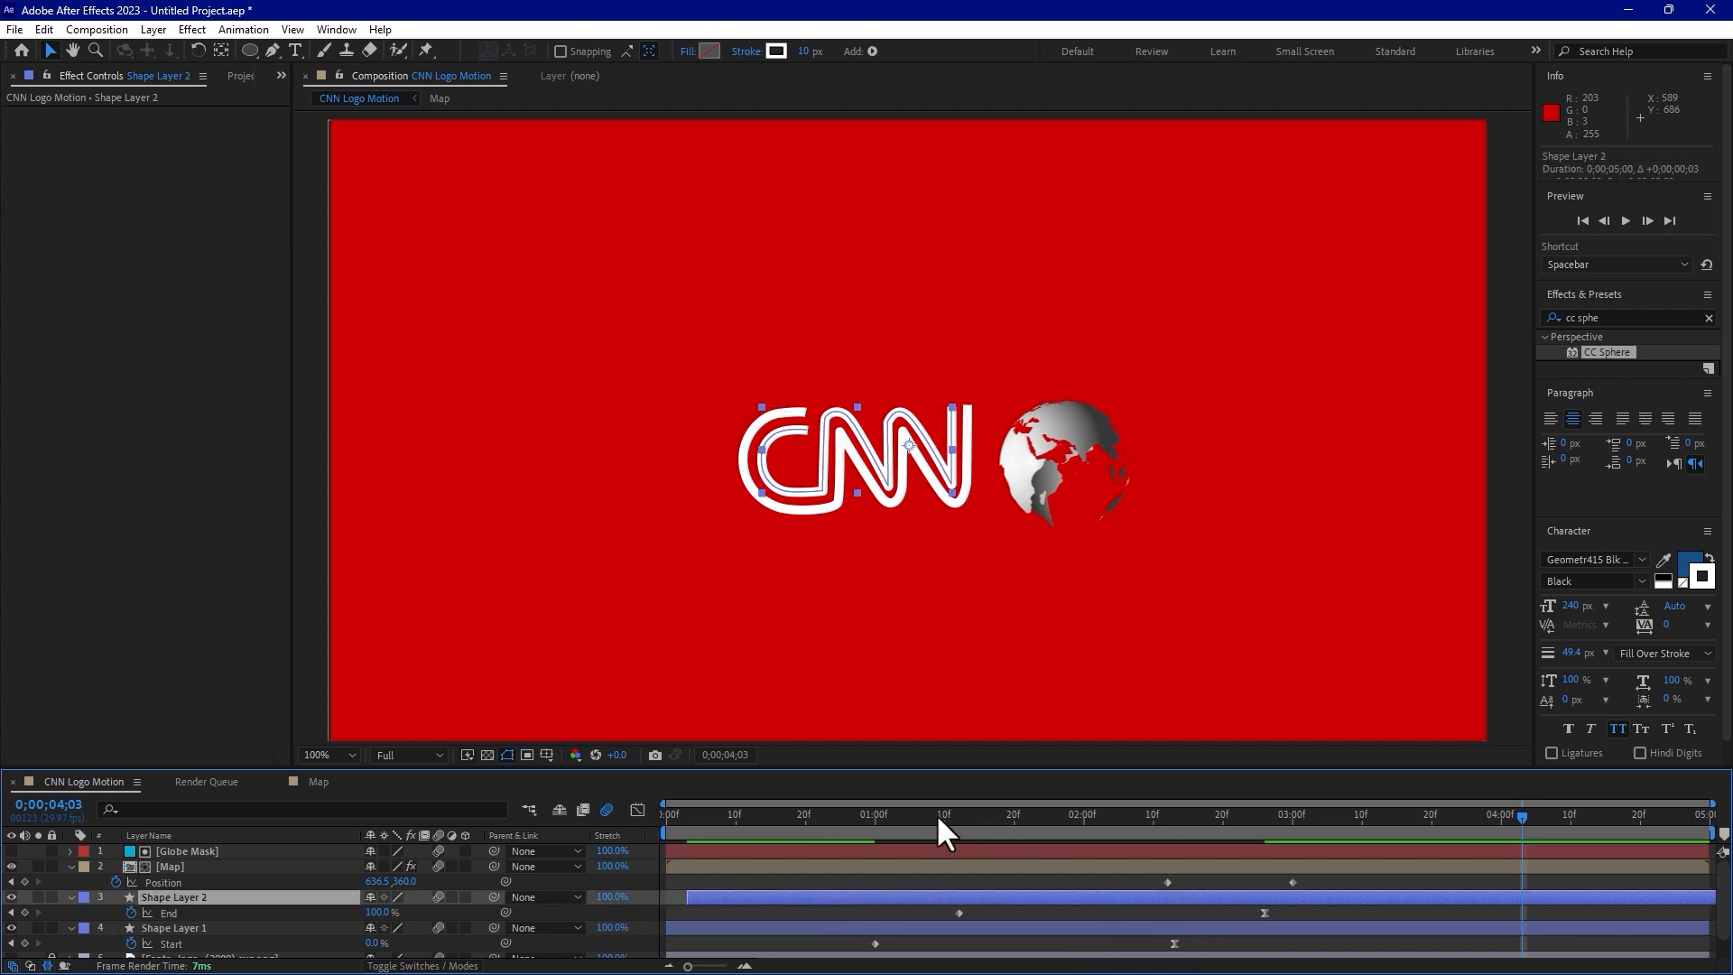
Scrub through and play back the composition to check the slowed lettering reveals and the globe's slide-out.
click(899, 815)
mouse_move(930, 820)
mouse_down()
mouse_move(1320, 830)
mouse_move(1152, 886)
mouse_move(1306, 855)
mouse_up()
click(819, 826)
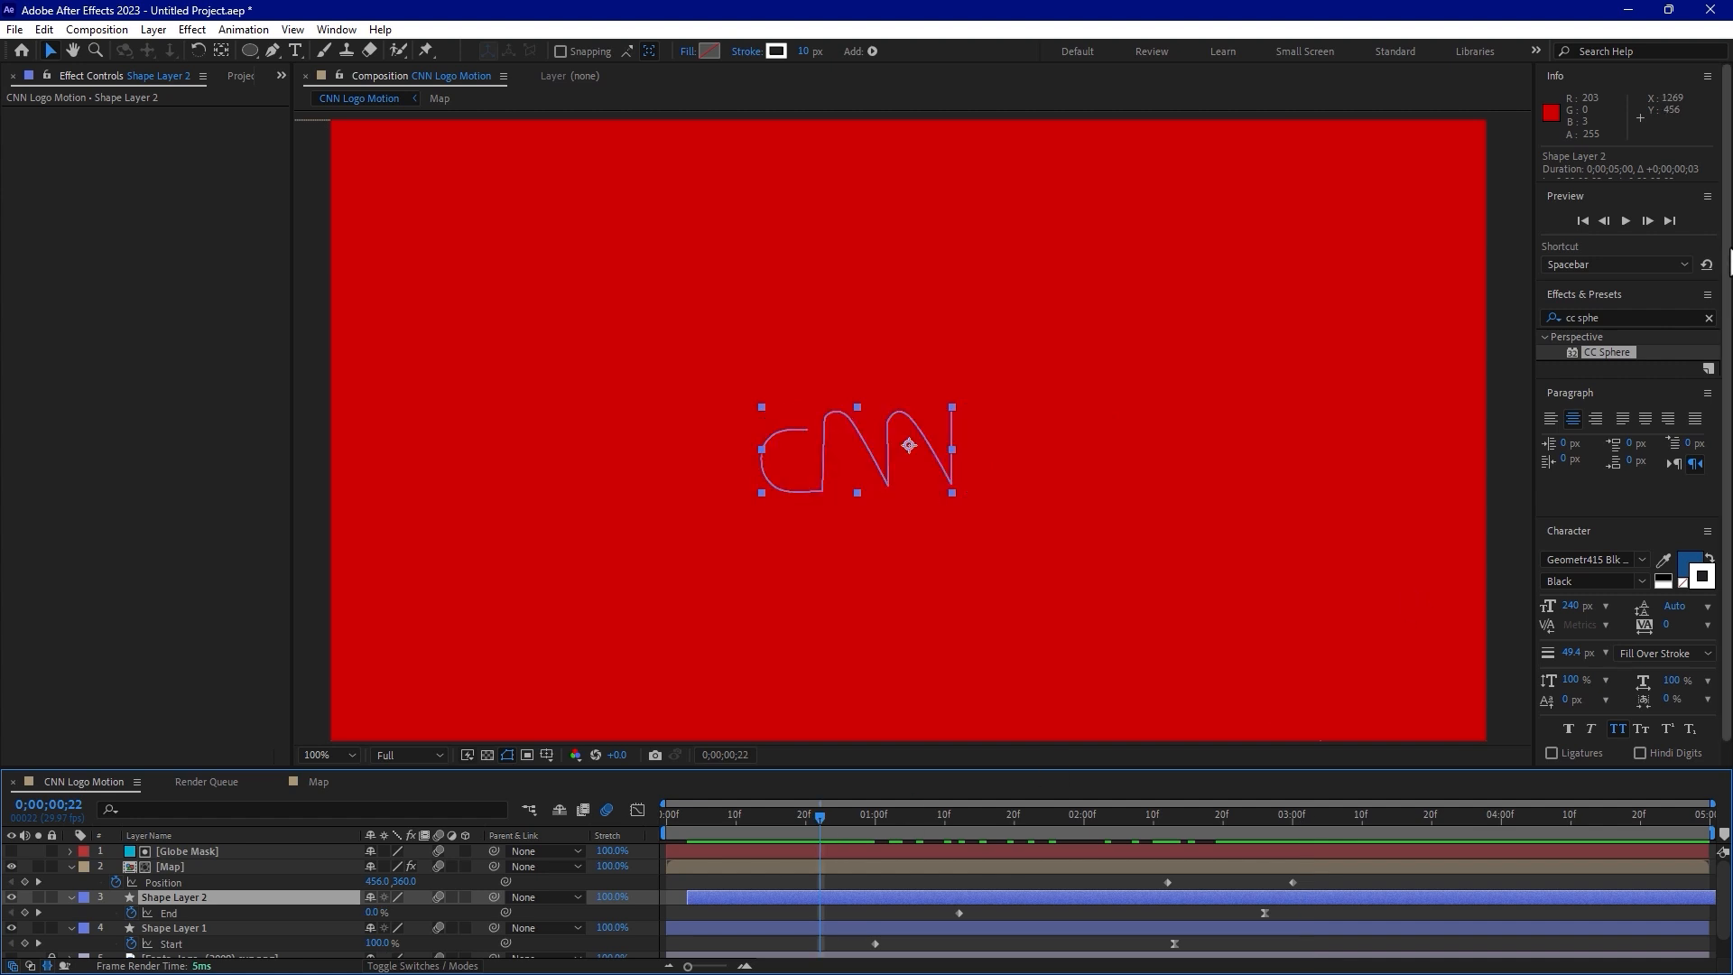
click(1629, 223)
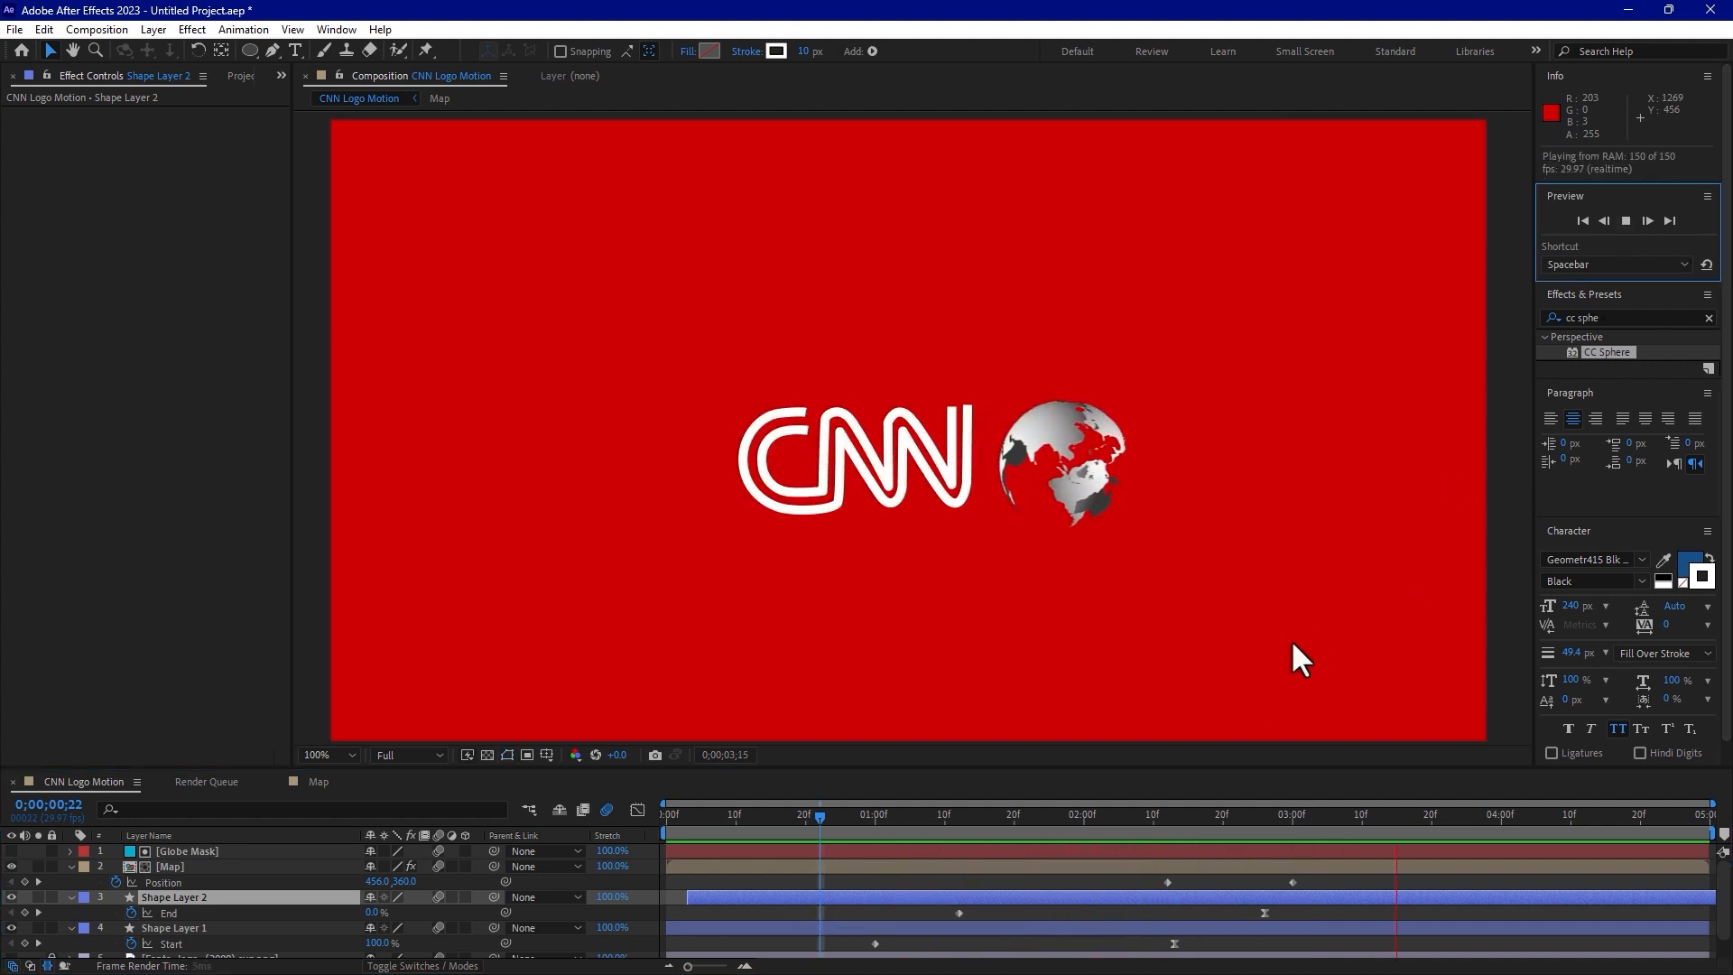
Move the Map layer's first Position keyframe earlier to 0;00;02;01 so the globe starts sliding out sooner.
click(1192, 853)
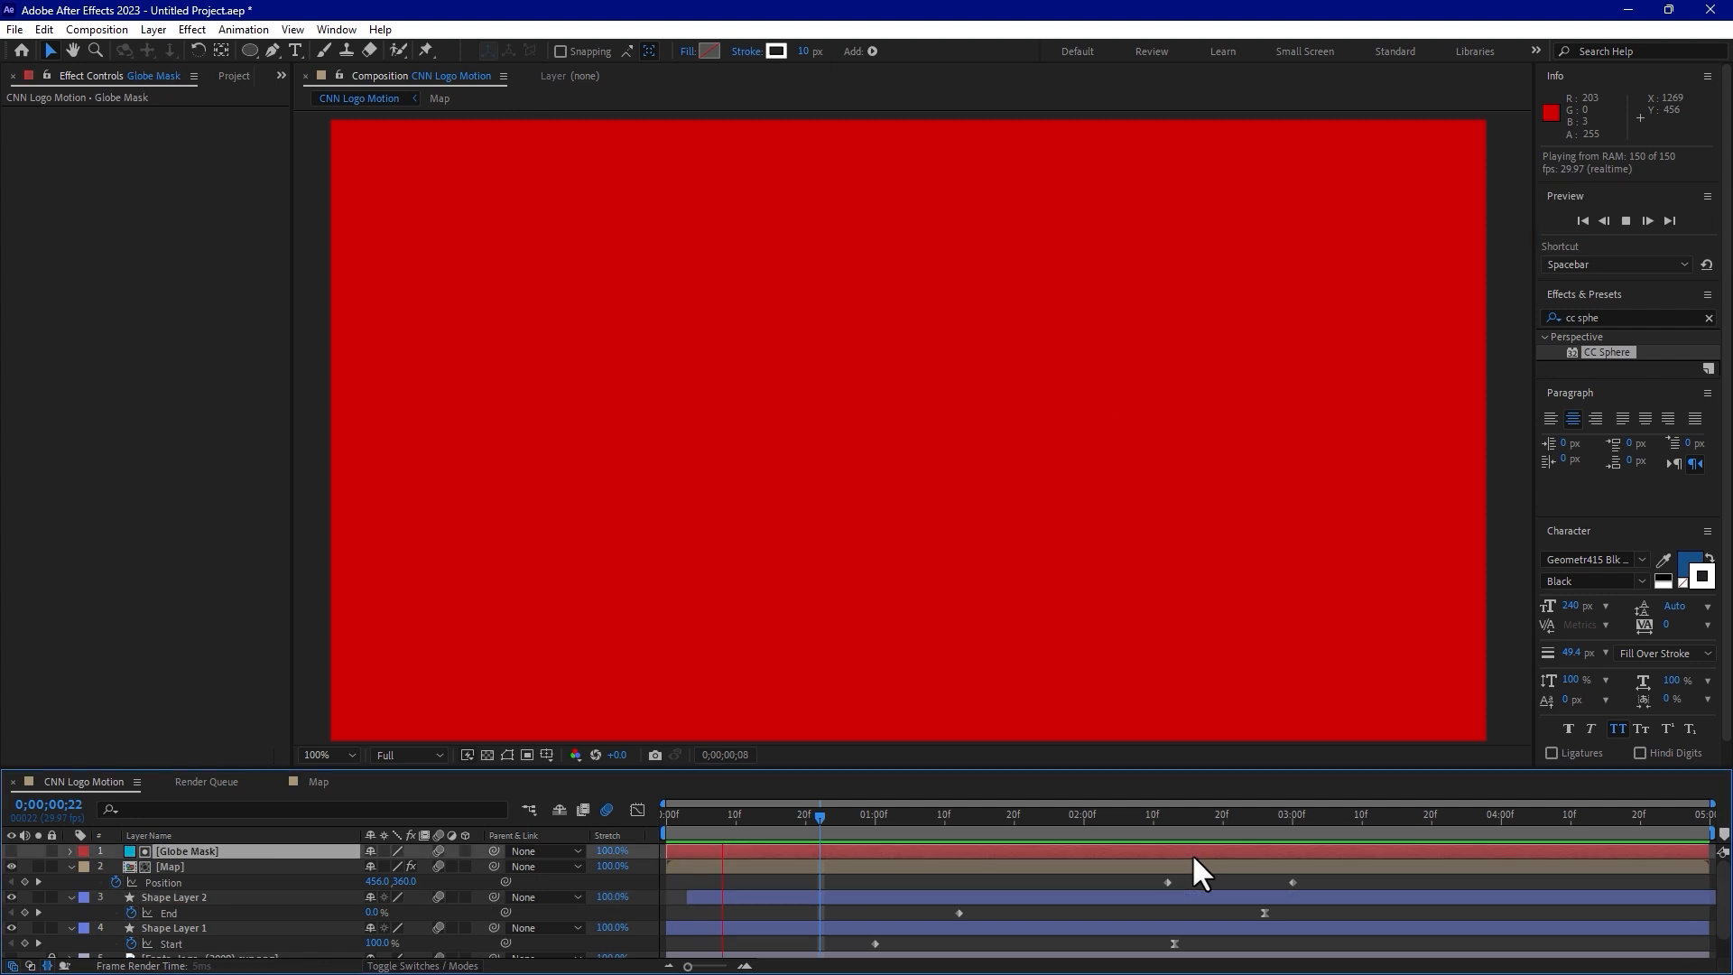
key(space)
click(1208, 864)
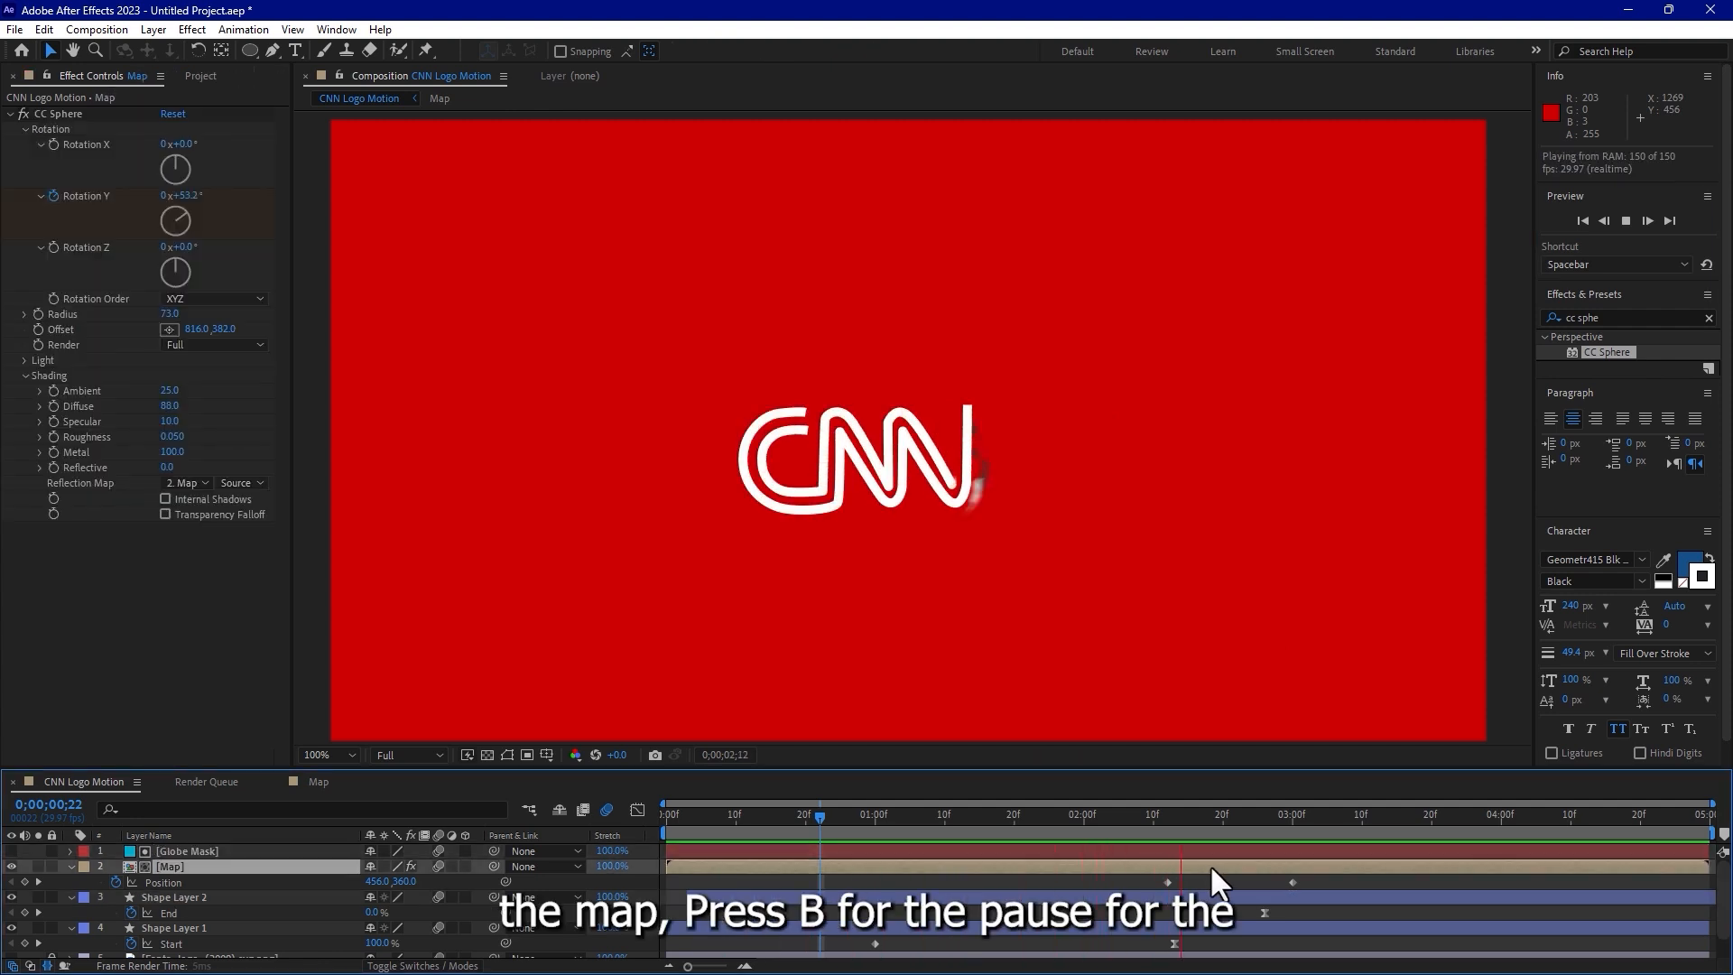
key(p)
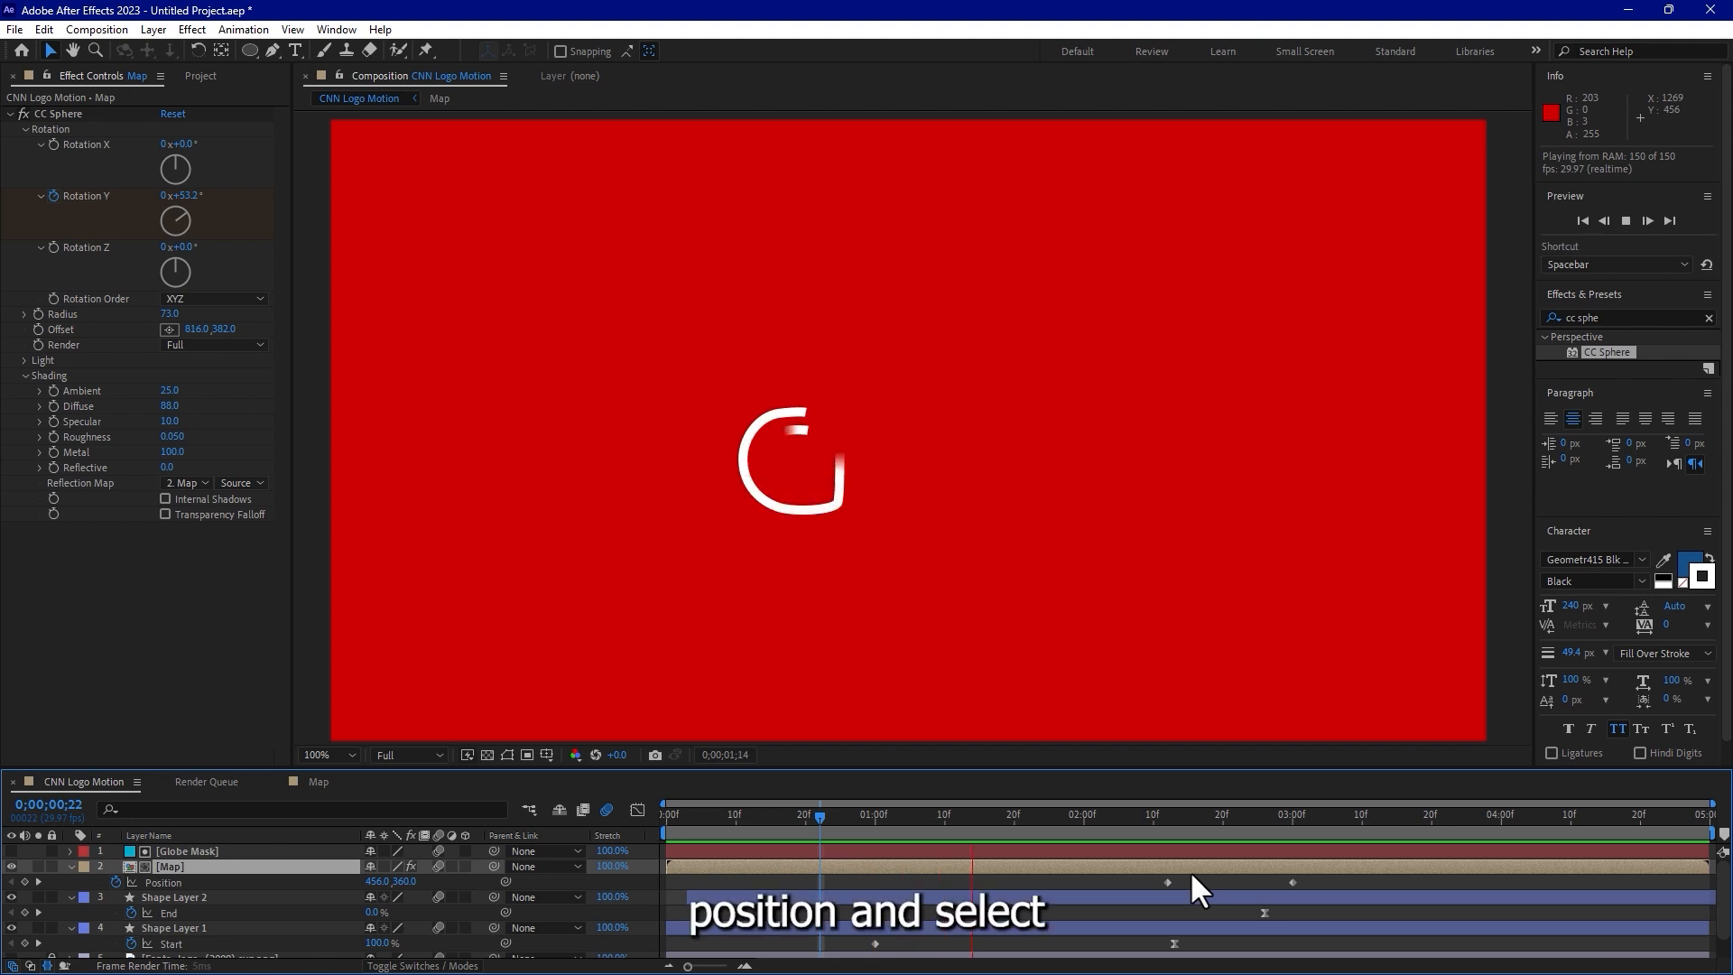
click(1278, 816)
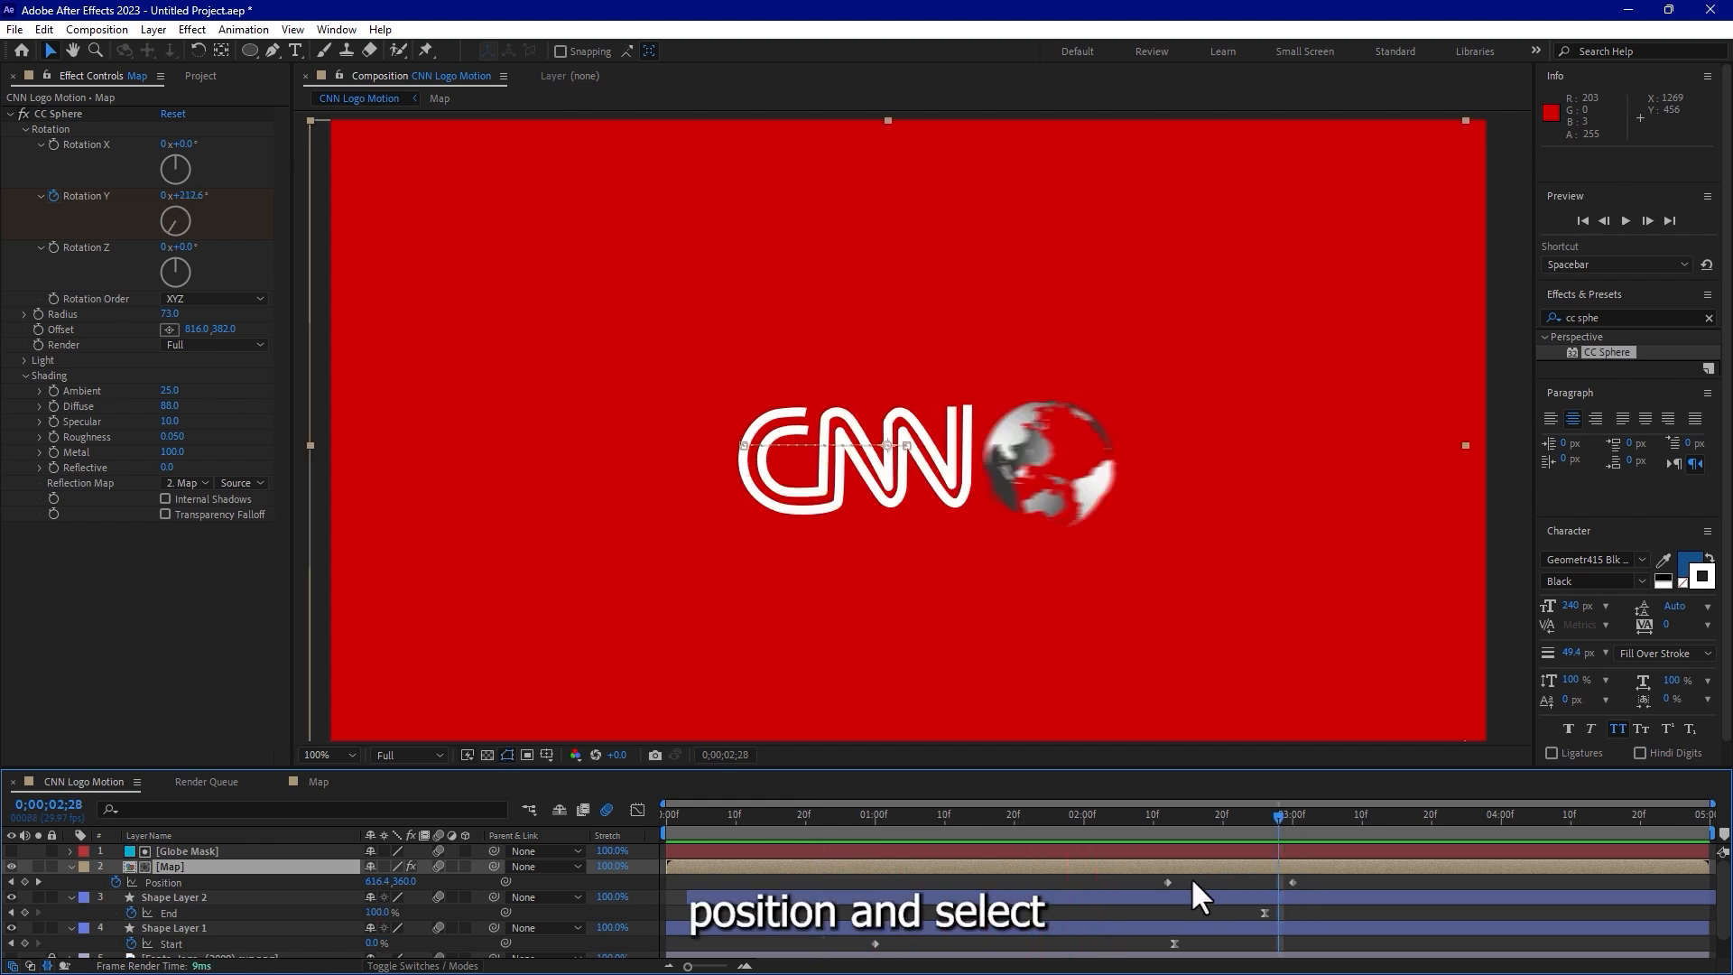
drag(1167, 882, 1090, 883)
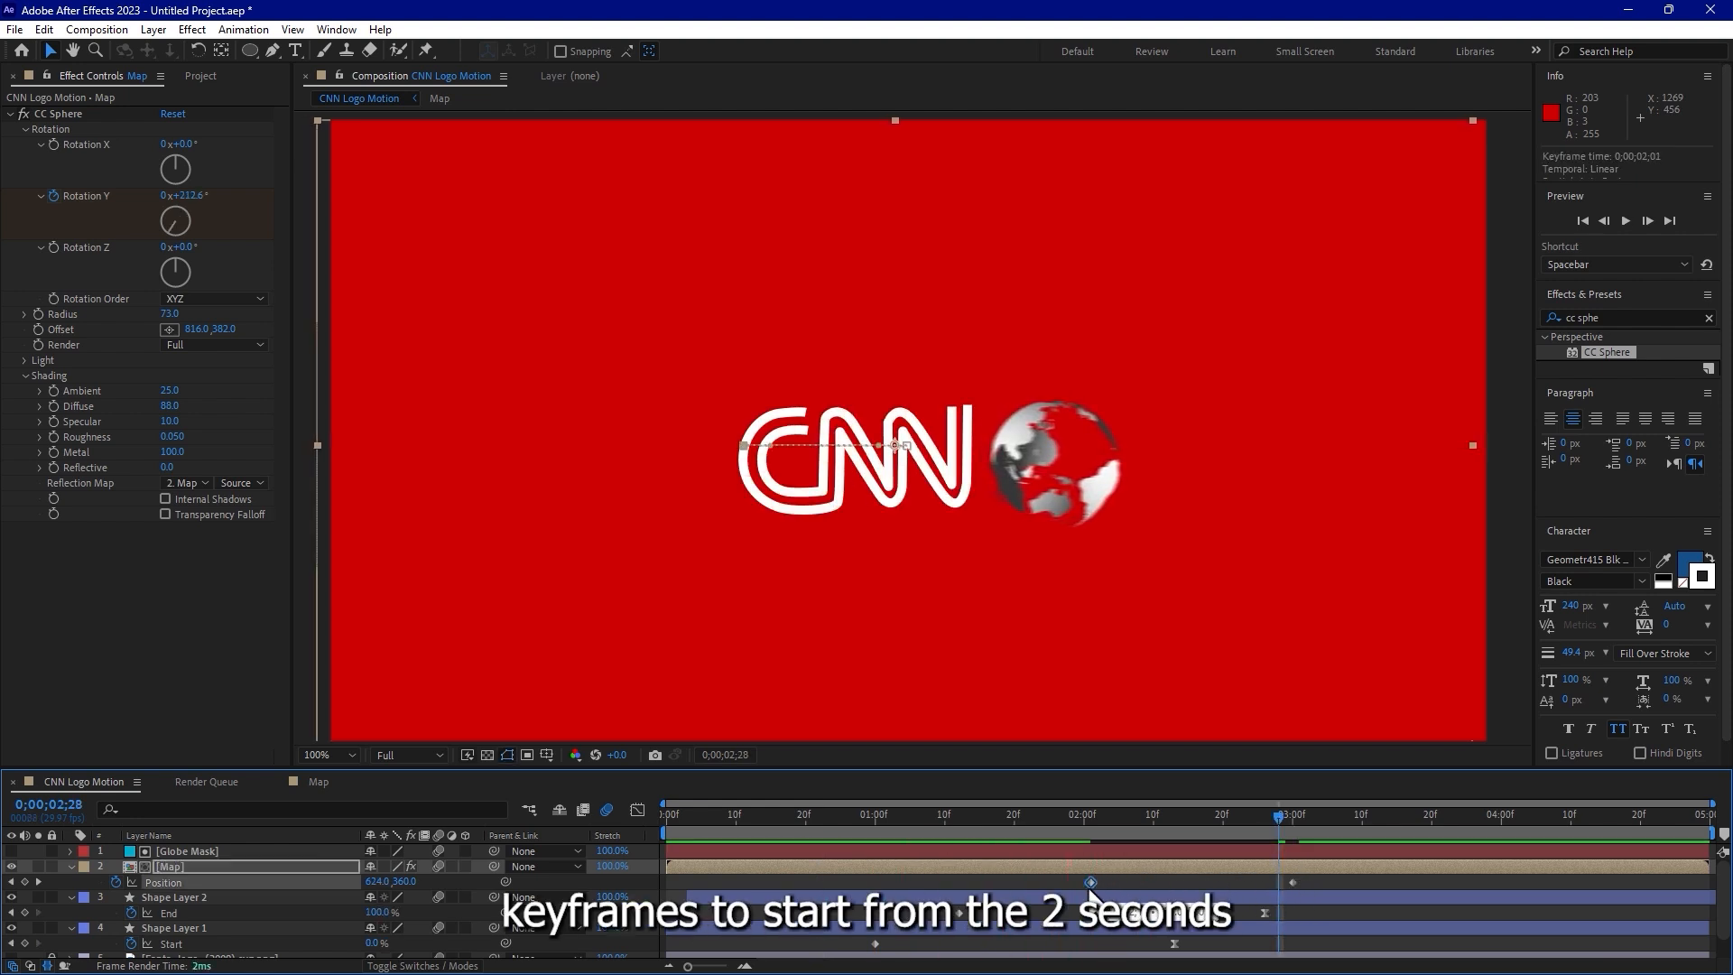
Apply Easy Ease to the Map layer's Position keyframe at 0;00;03;00 and preview the globe's movement up to 0;00;03;01.
click(1293, 818)
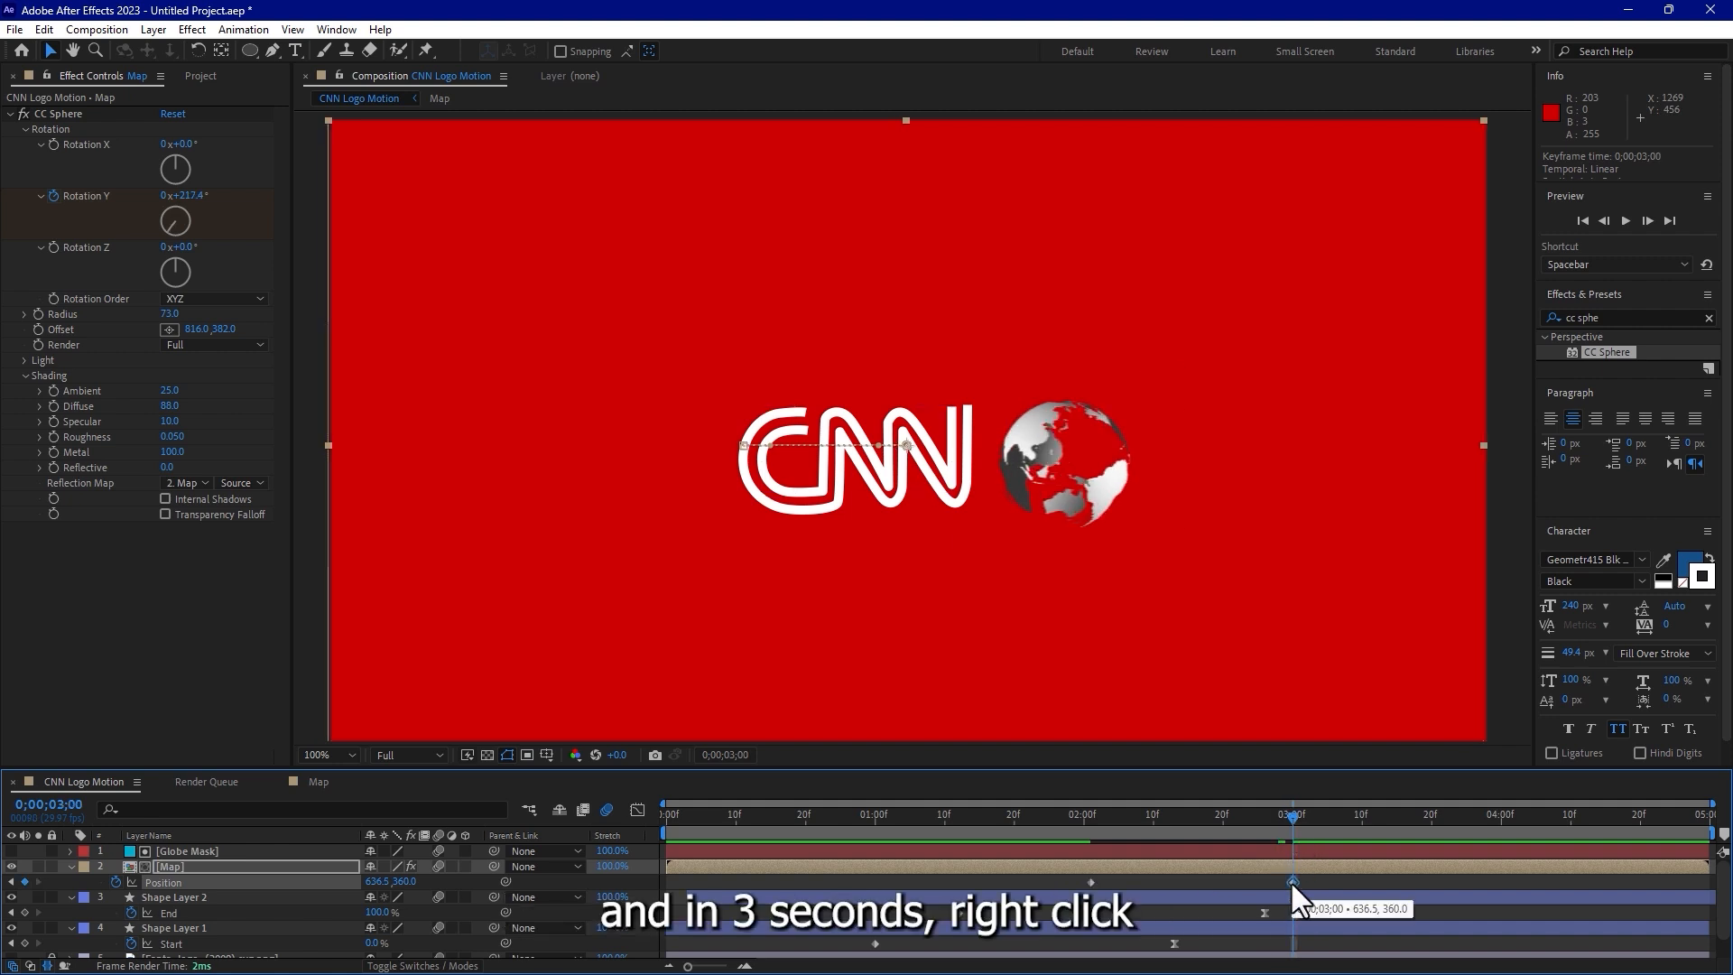
right_click(1291, 880)
mouse_move(1334, 869)
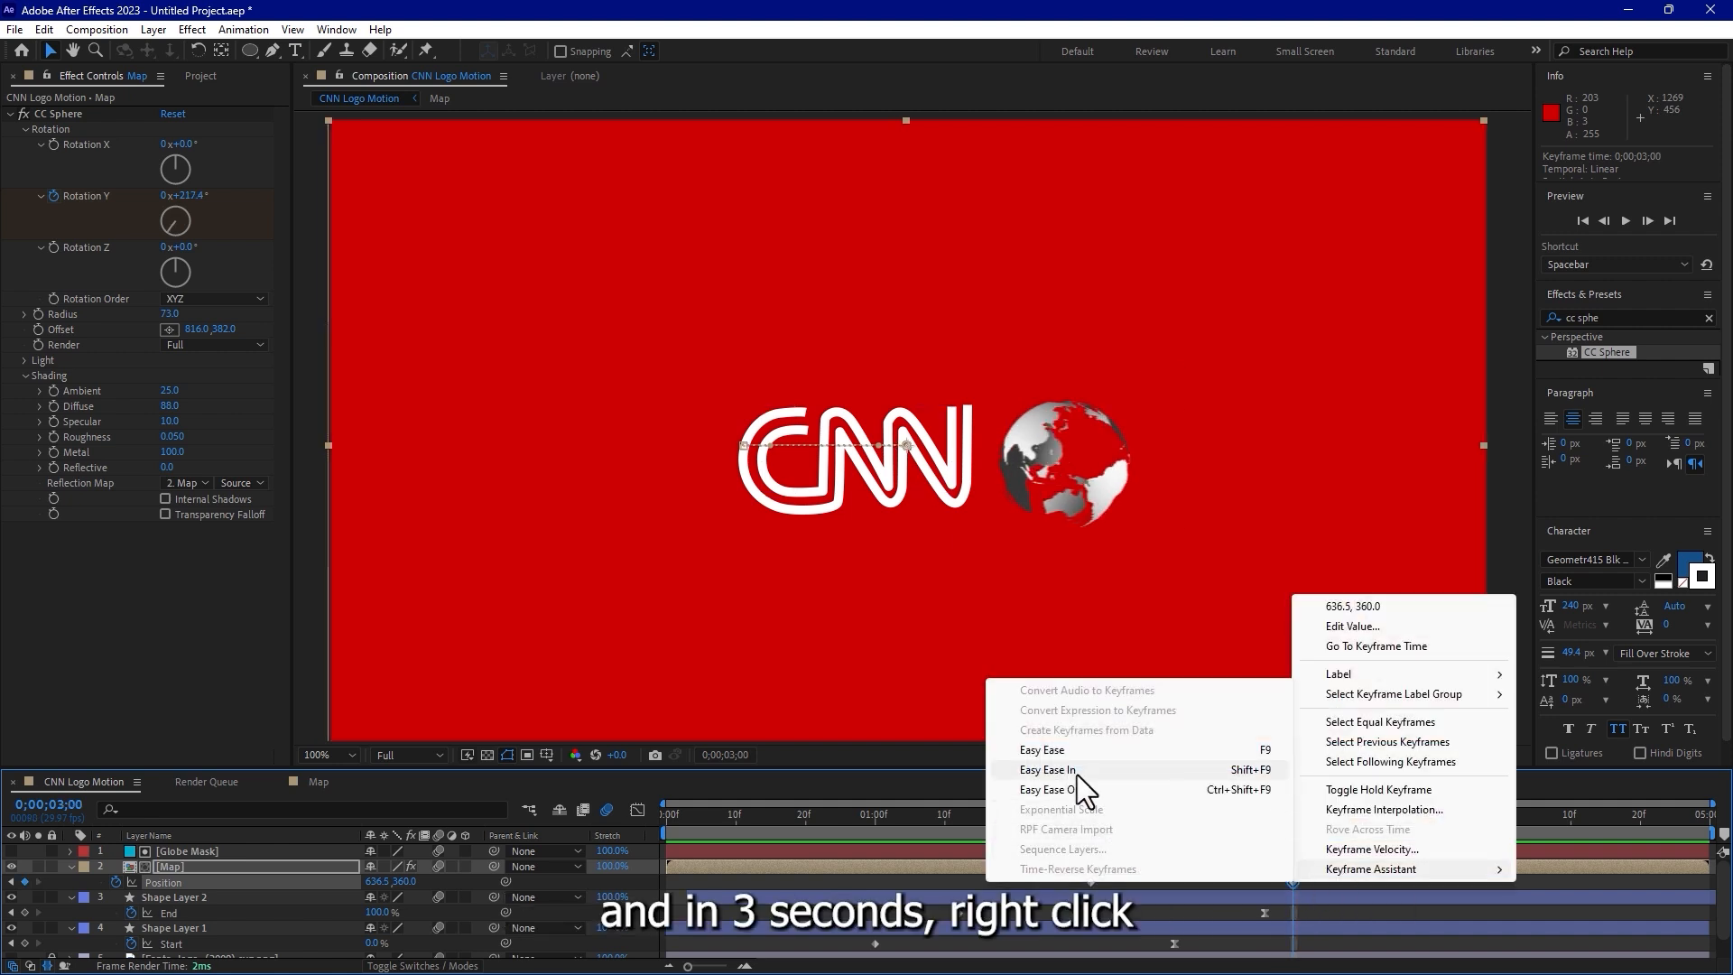
click(1060, 749)
drag(1094, 814, 1297, 837)
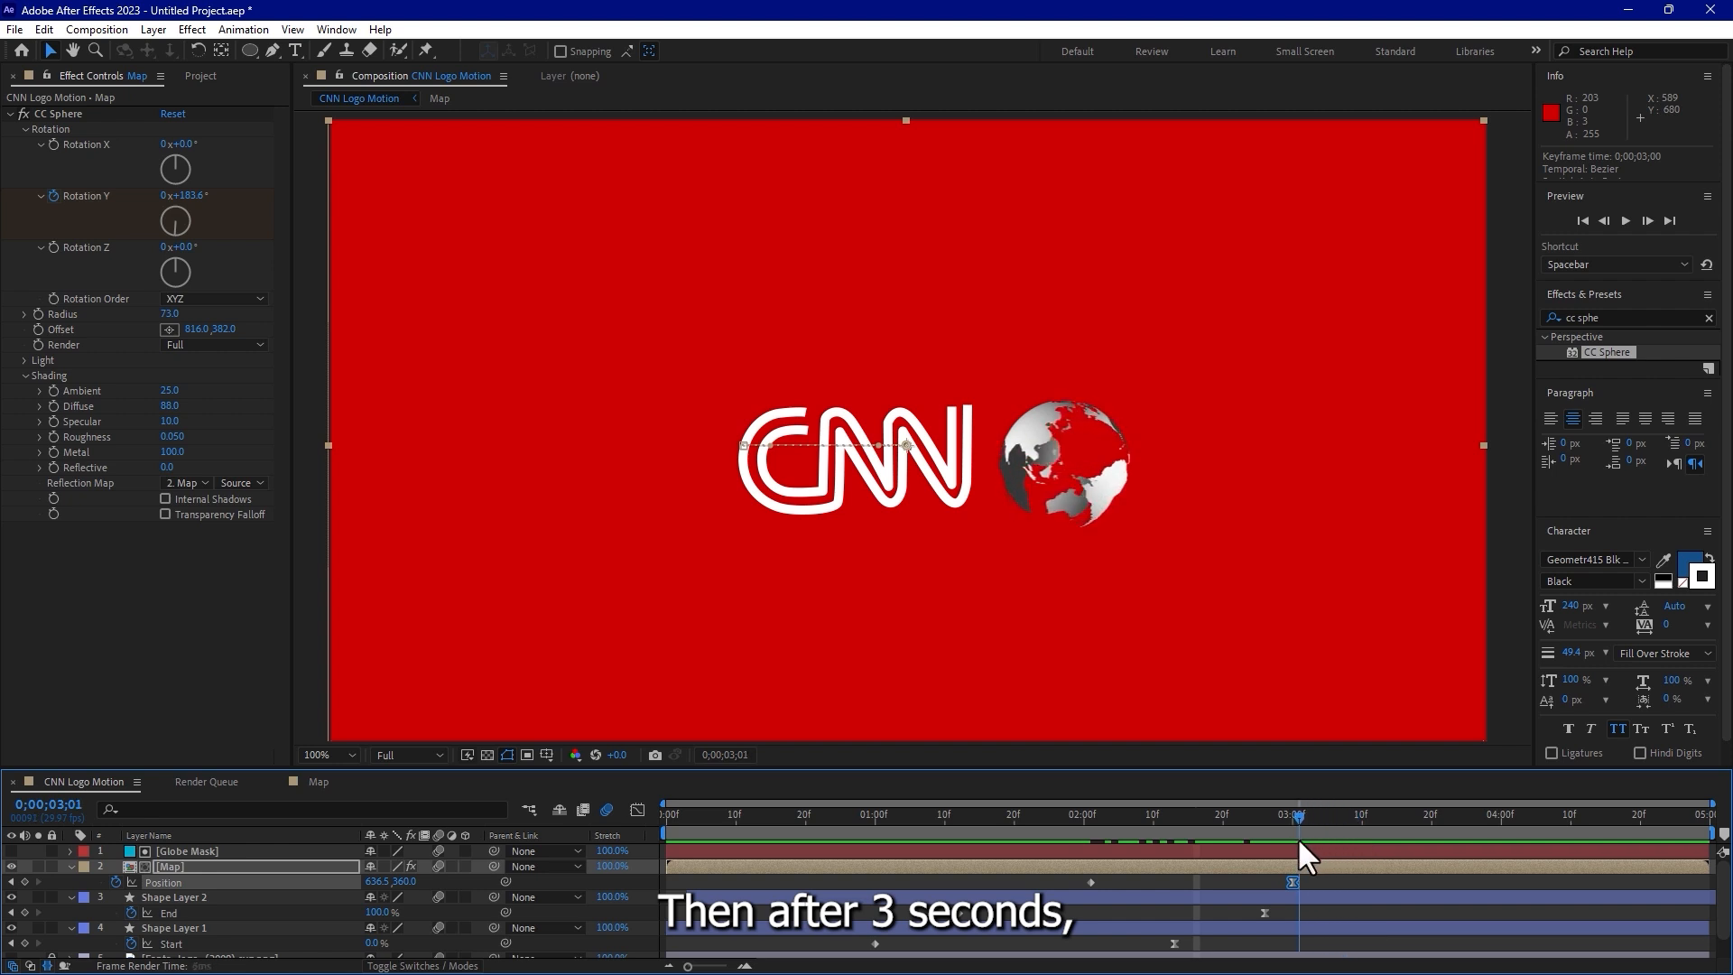
Draw a paragraph text box beneath the logo, widen it to span the lettering and globe, and enter INTER.
click(1037, 881)
click(295, 55)
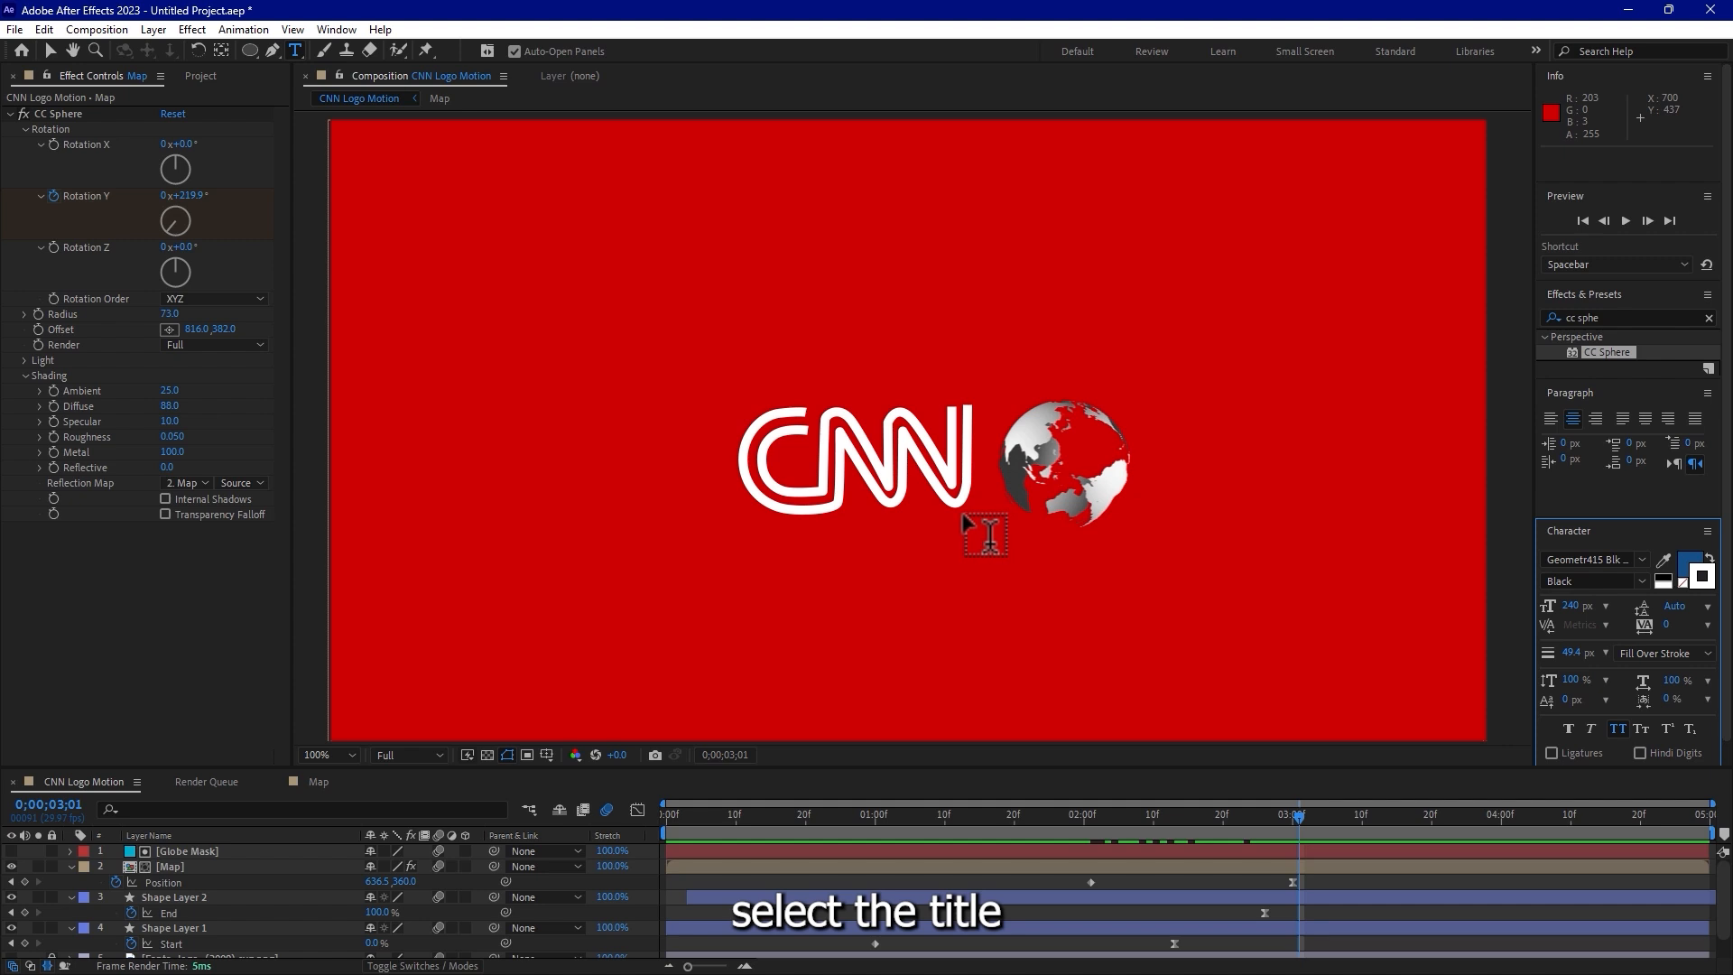
drag(963, 516, 746, 547)
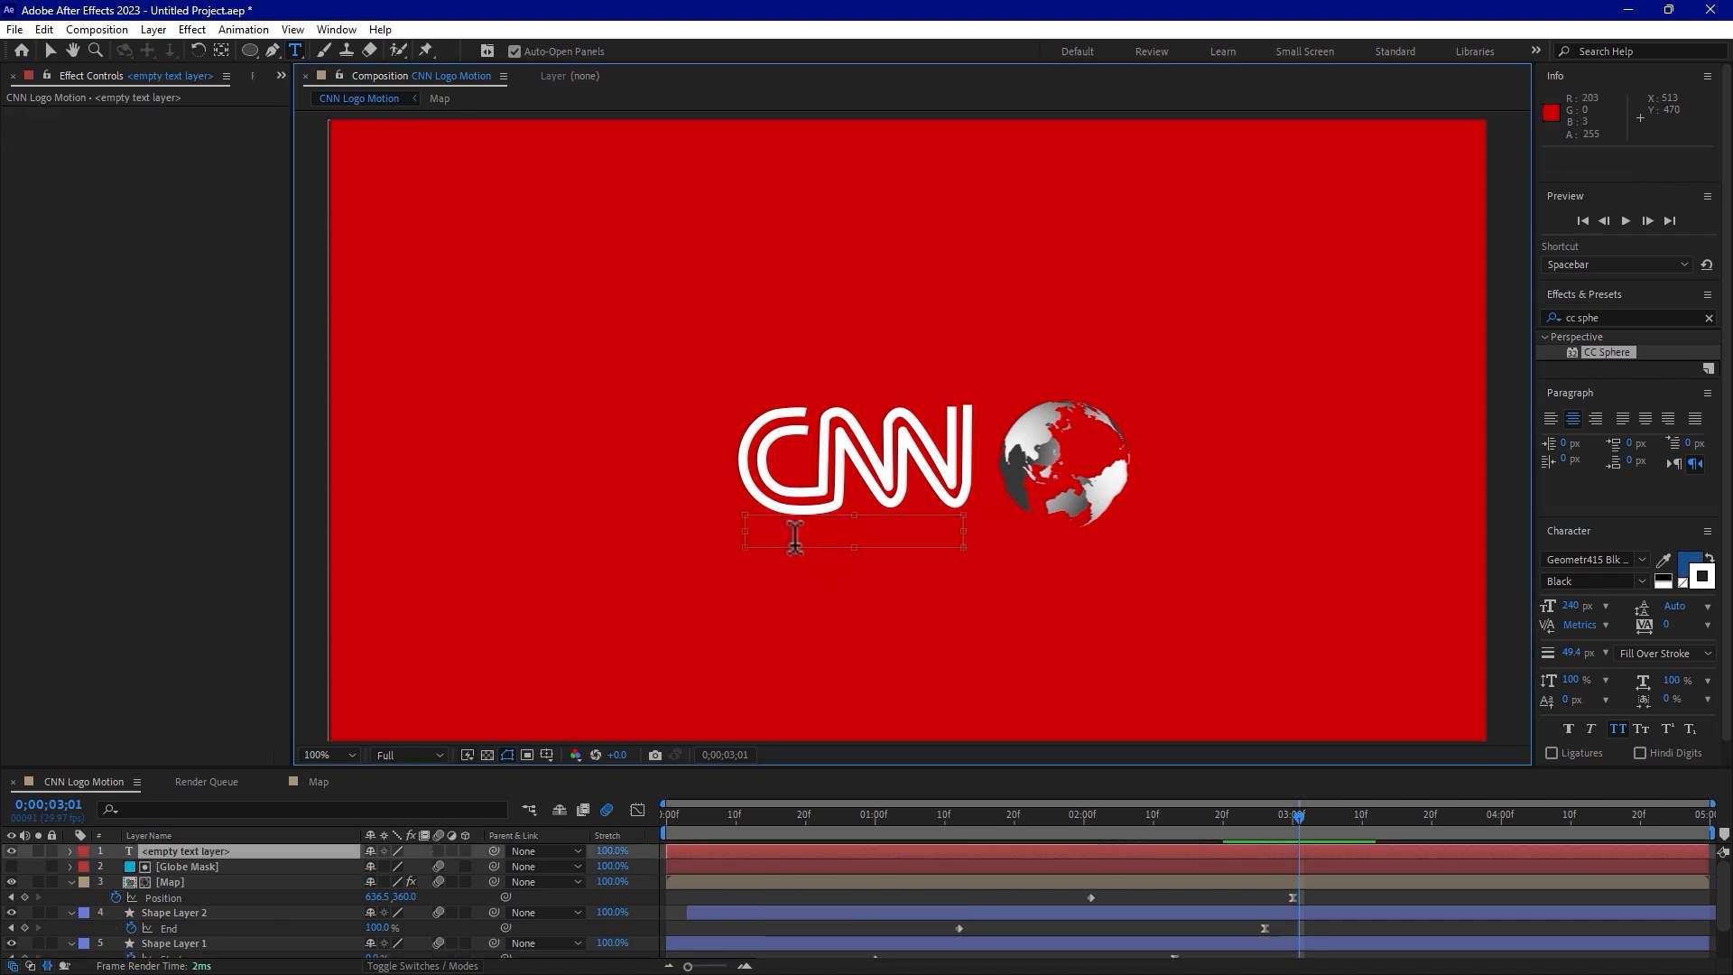
drag(965, 536, 1127, 541)
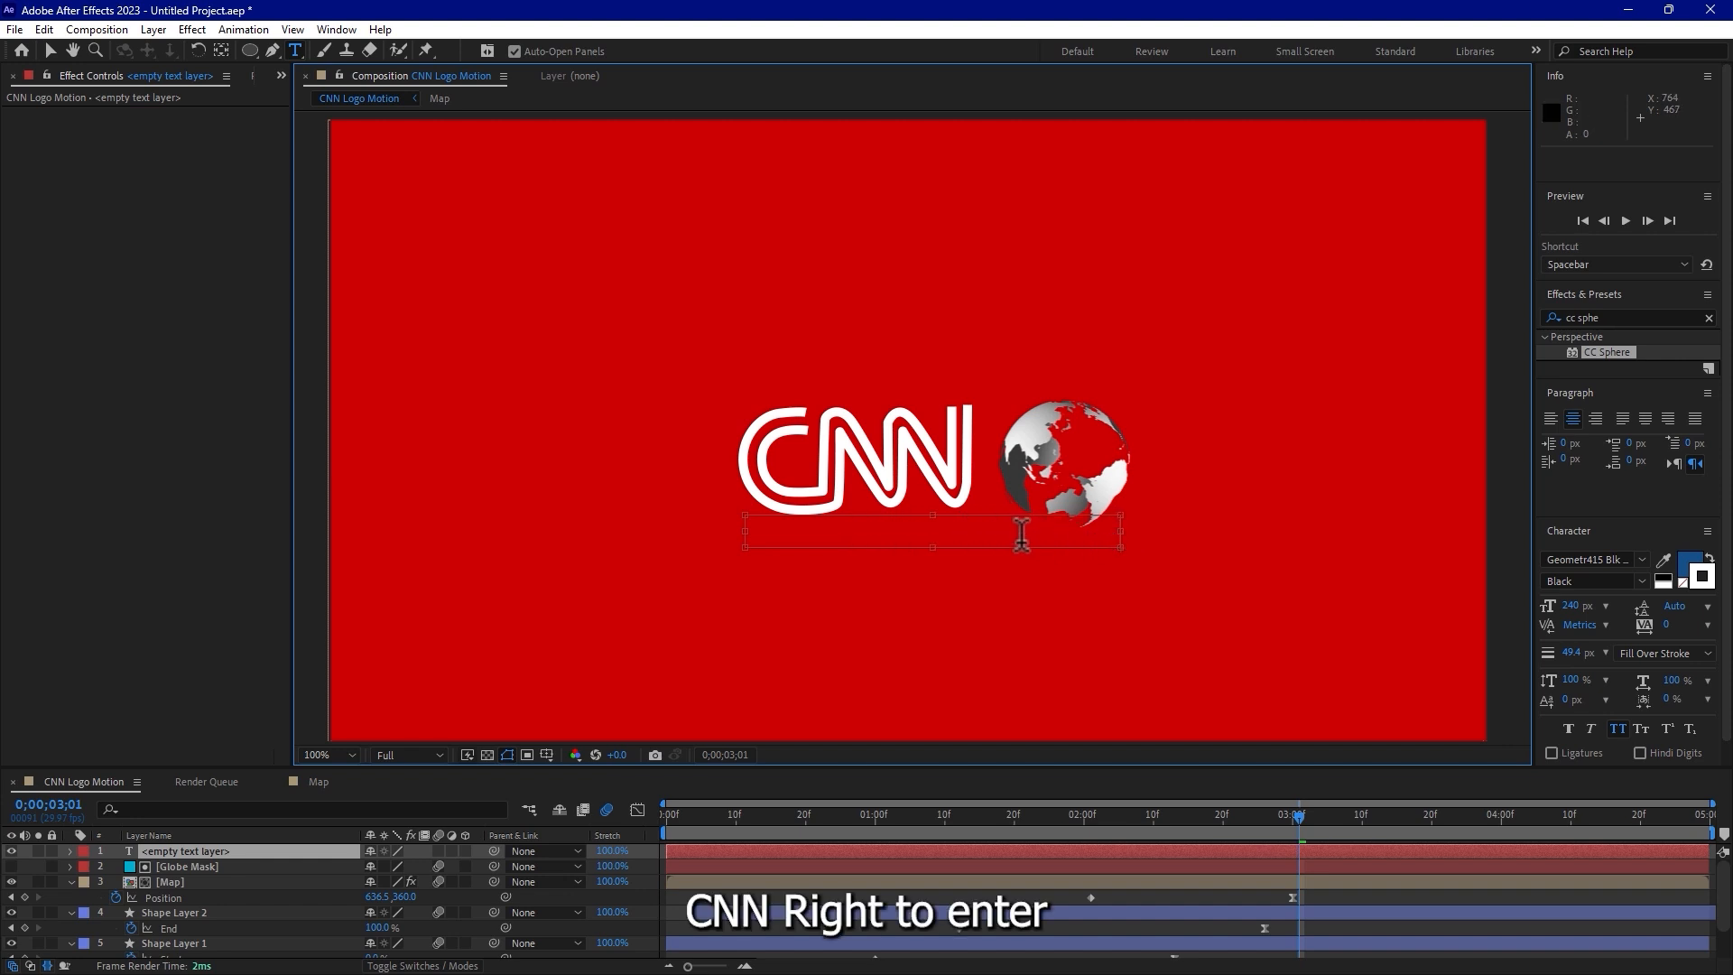
text(INTER)
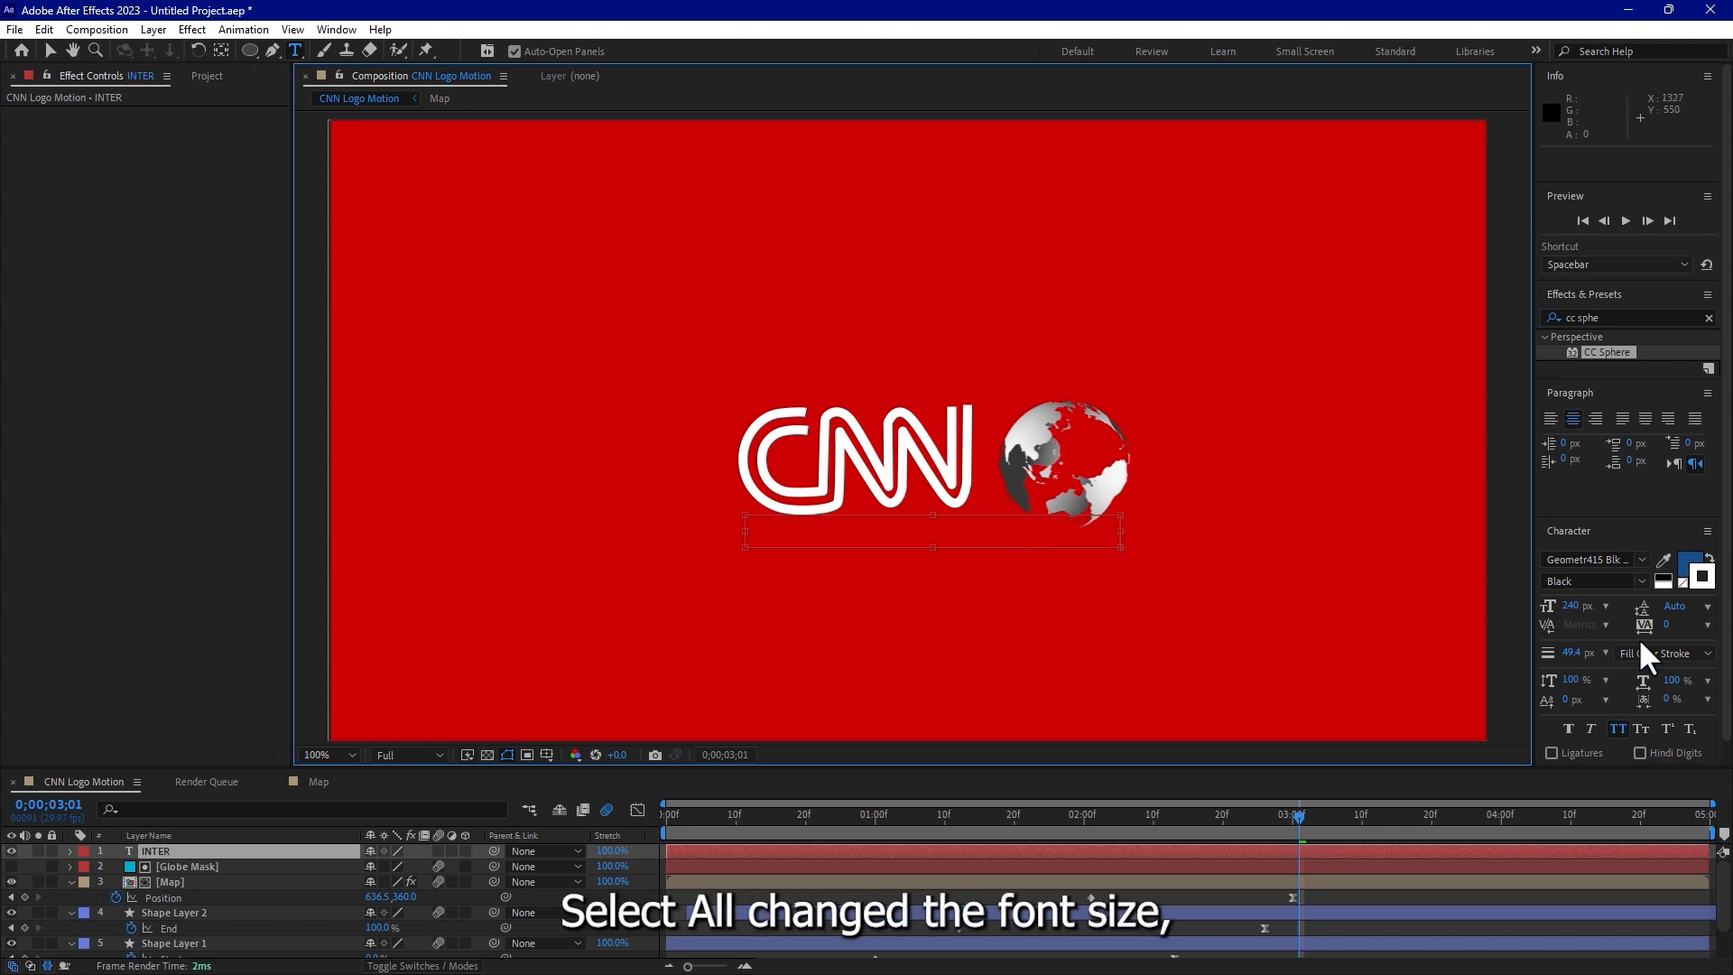
Format the INTER text at 34 px with no stroke and a white fill sampled from the CNN lettering.
drag(1571, 605, 1559, 748)
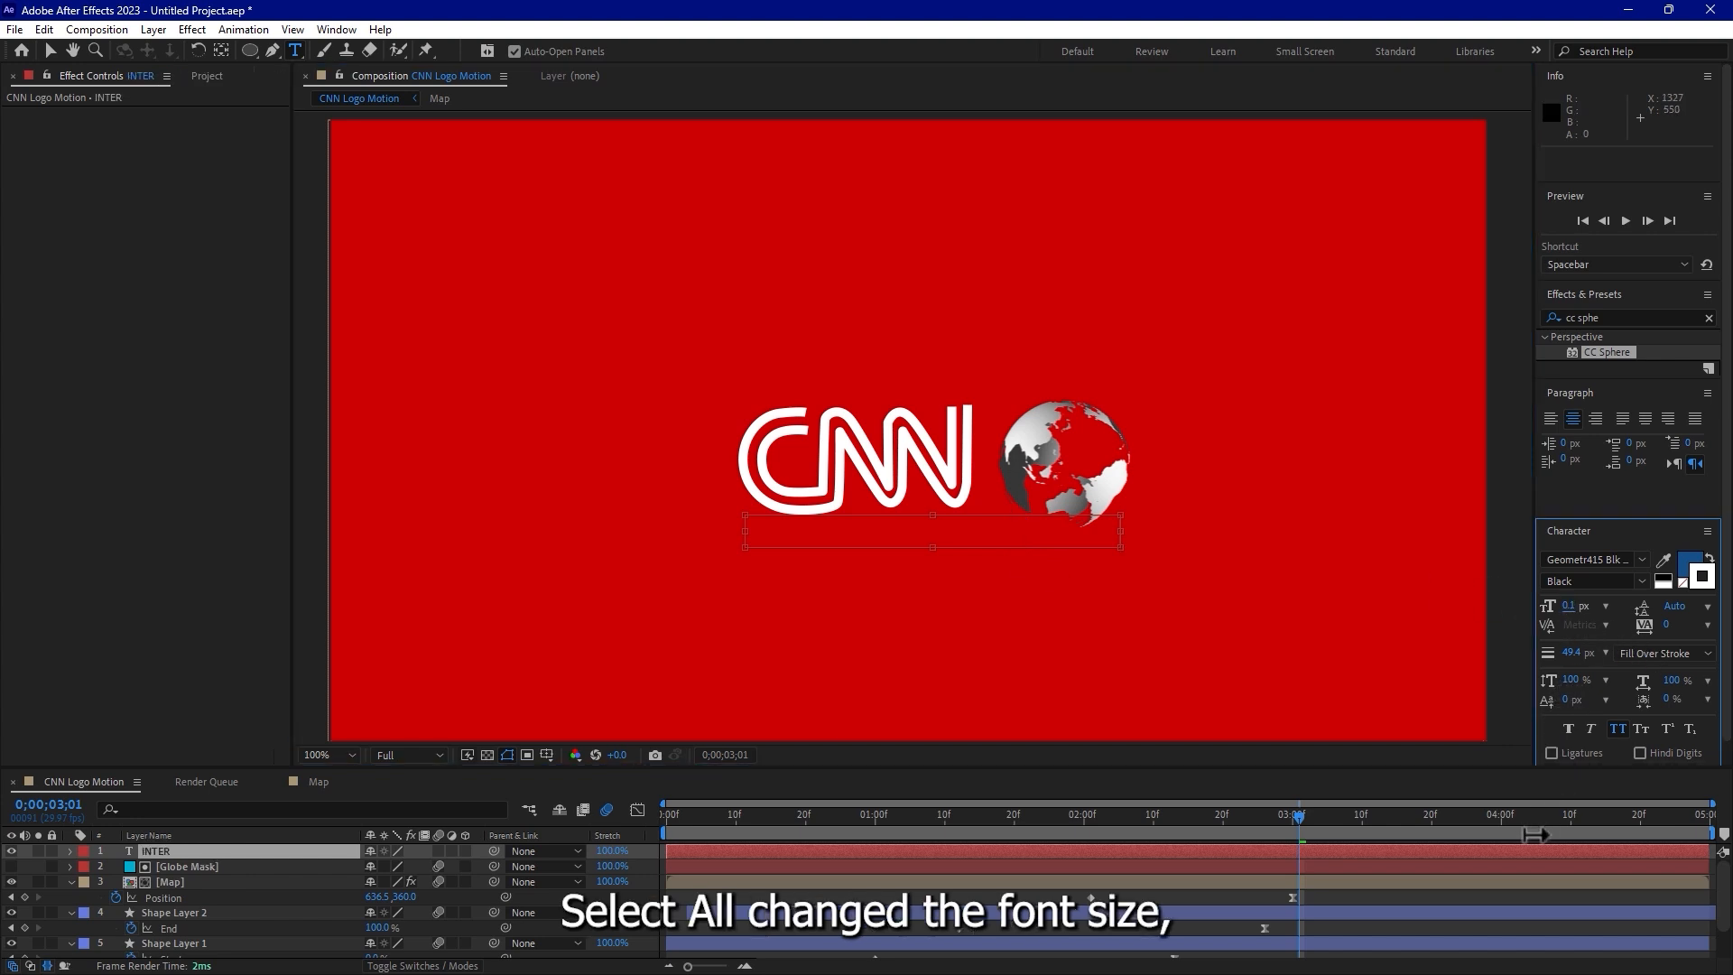
drag(1529, 887, 1530, 914)
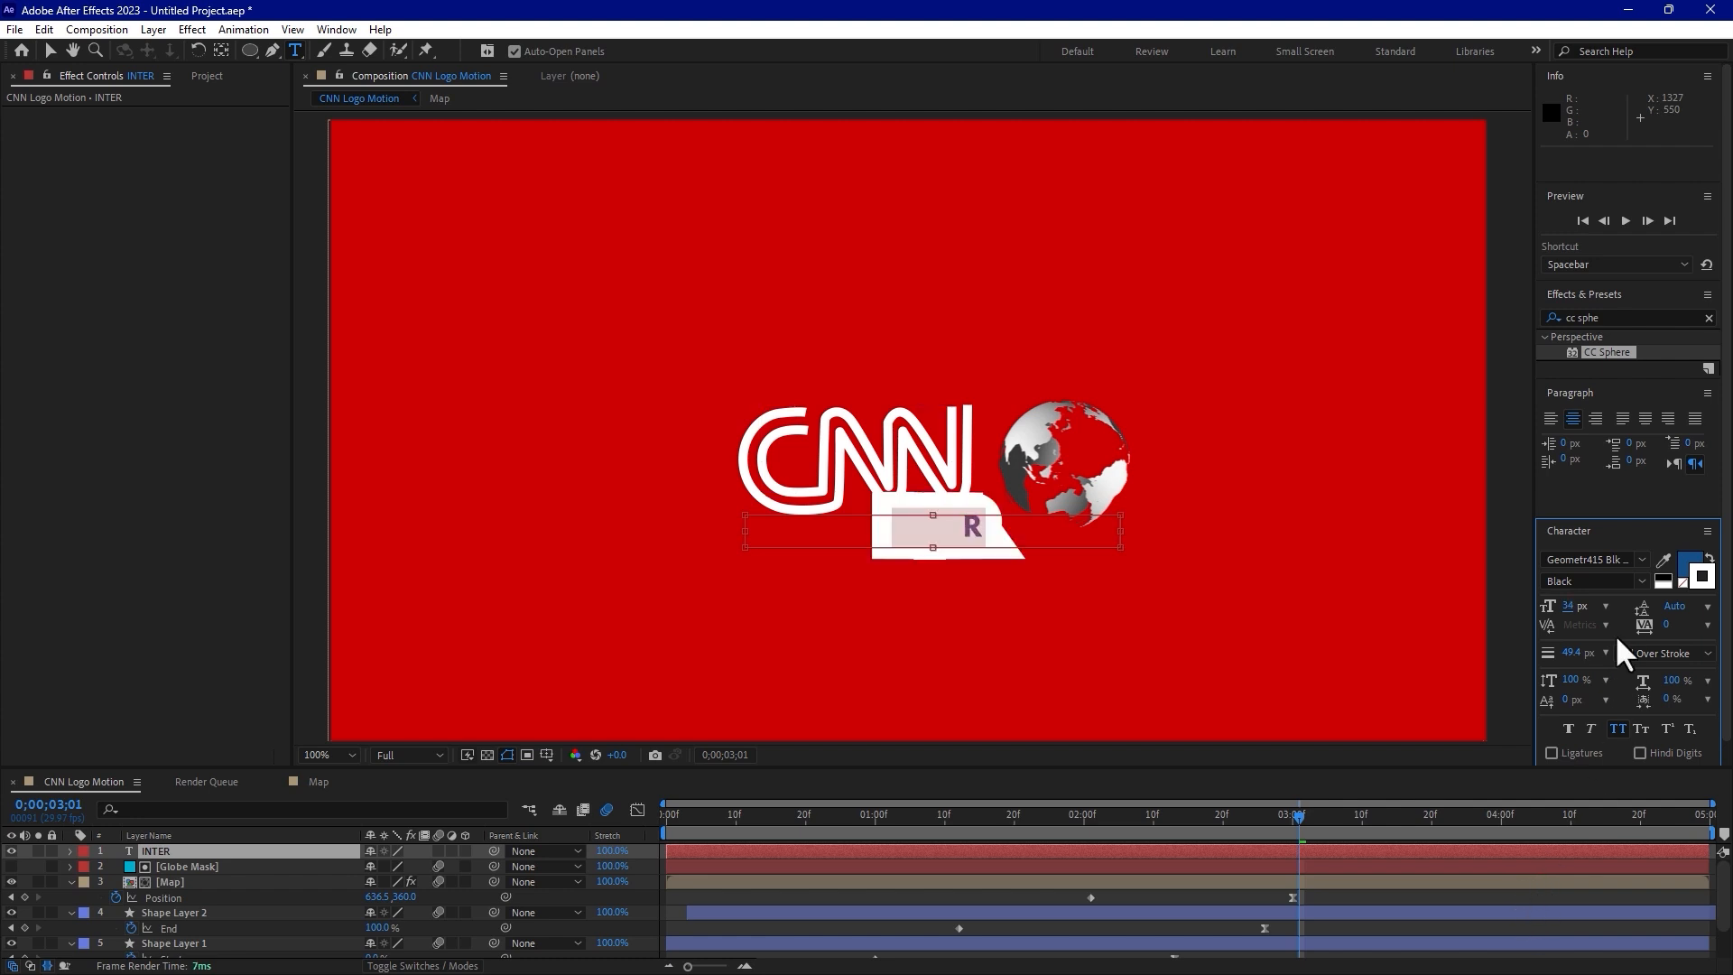
click(1695, 585)
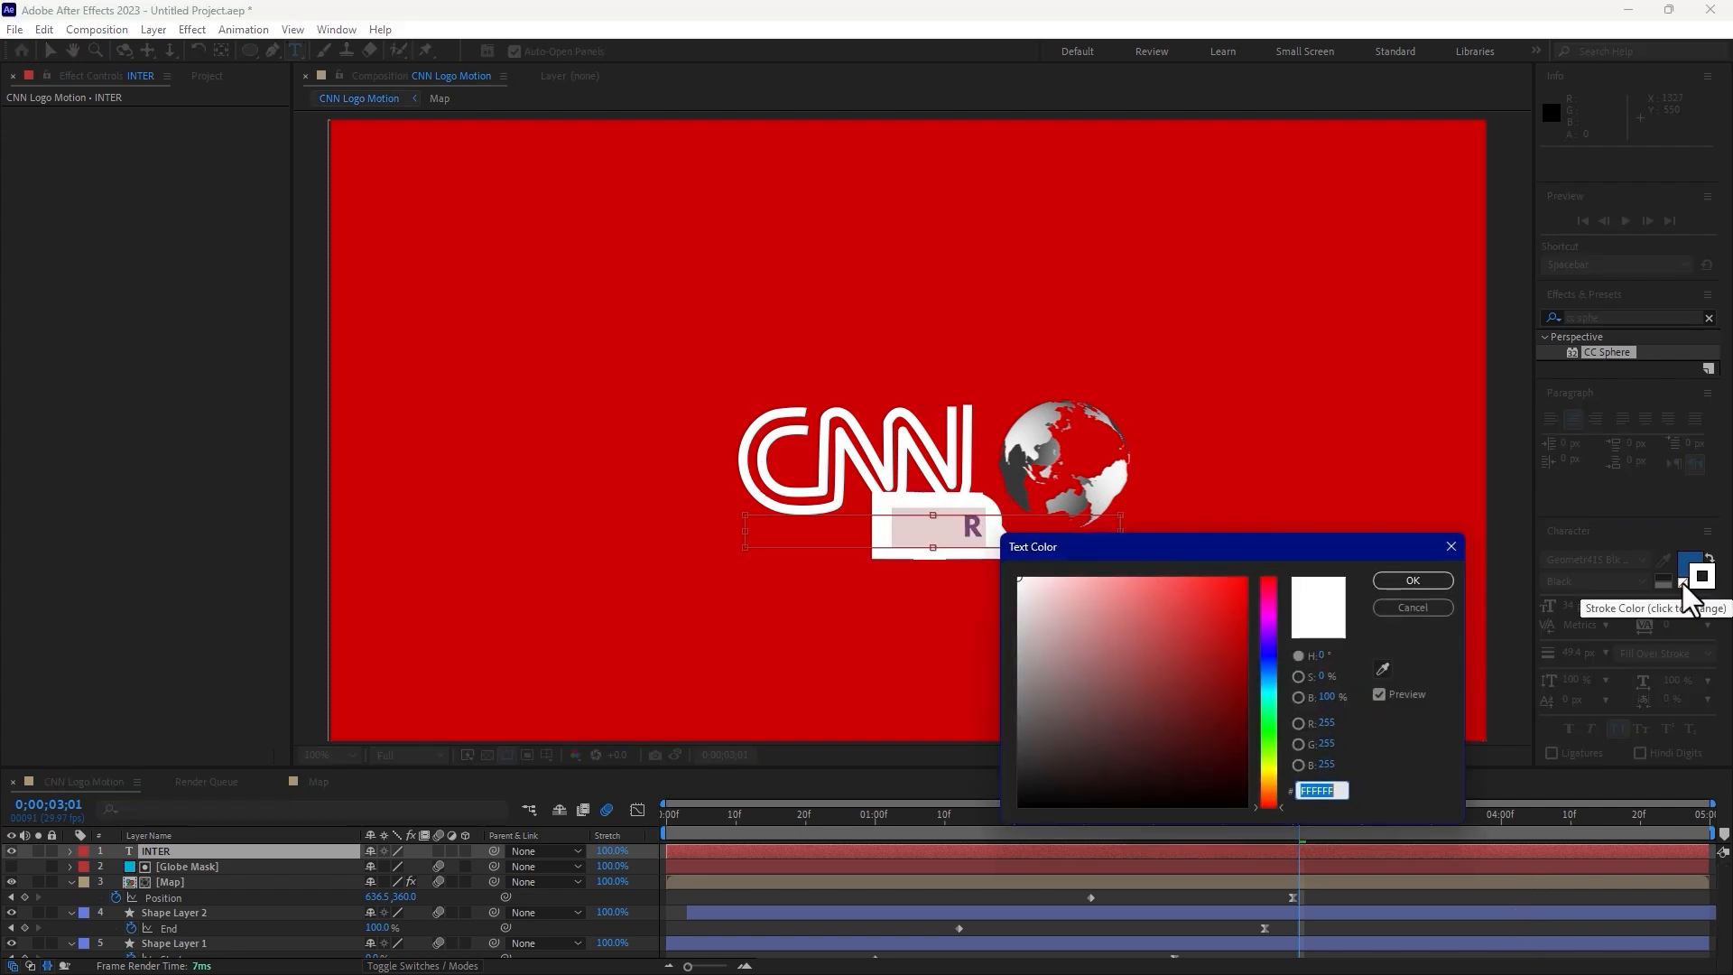
click(1426, 621)
click(1683, 582)
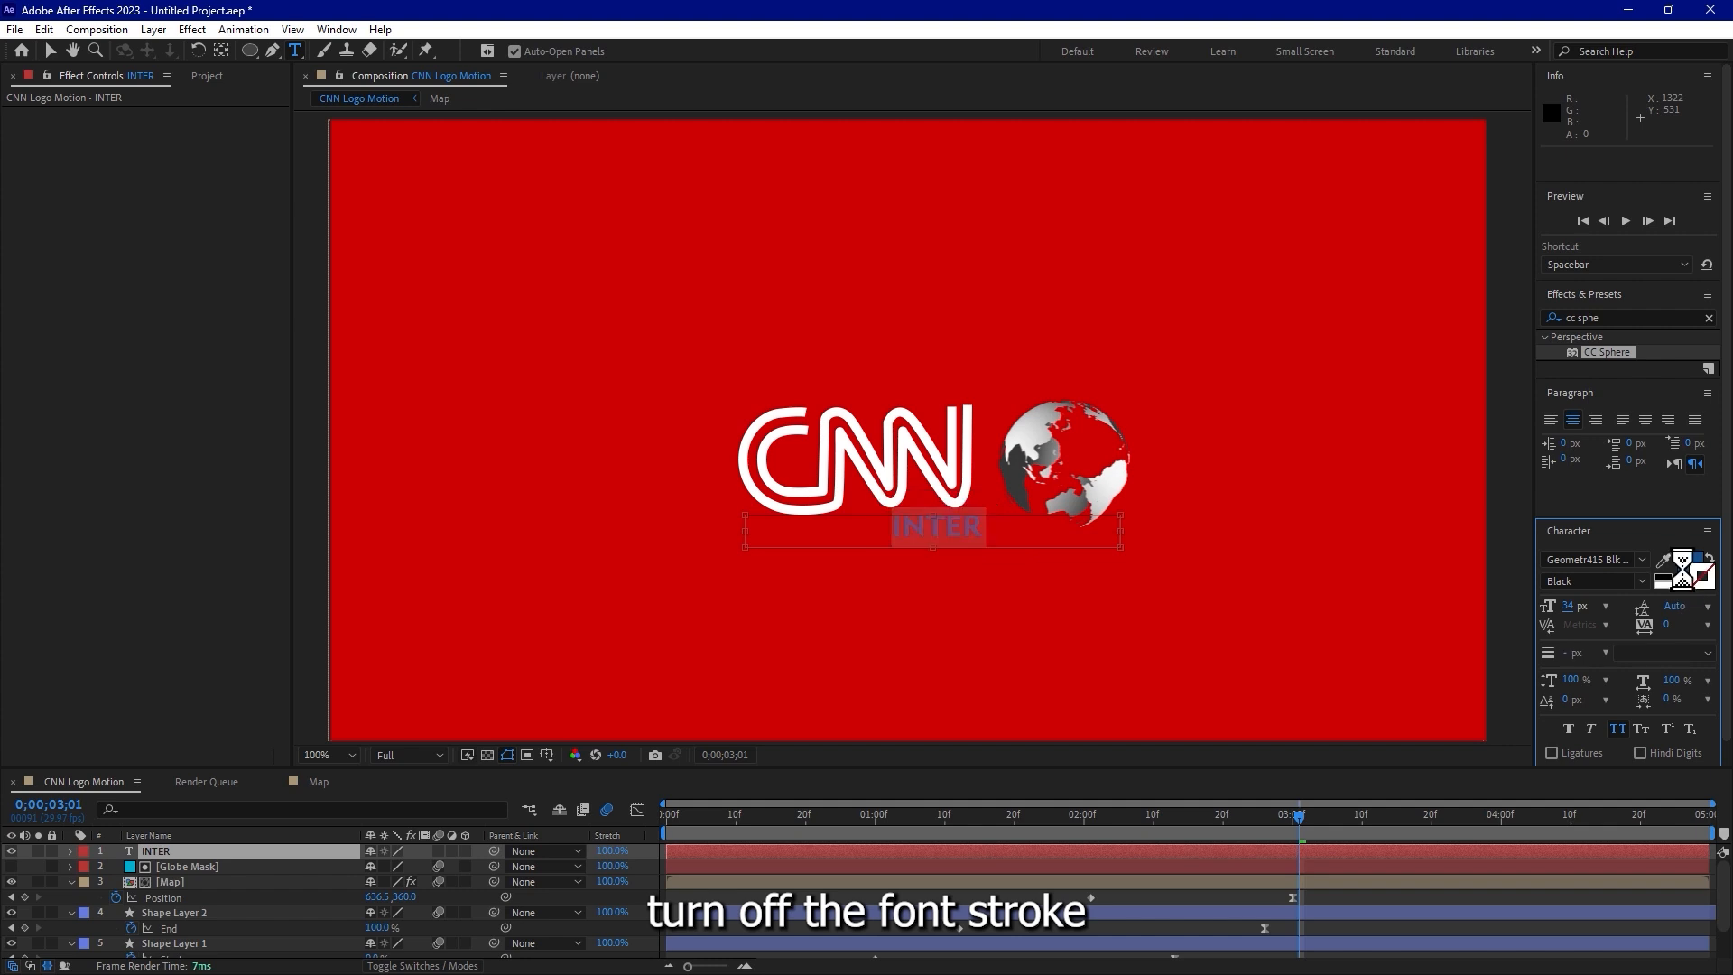
click(1663, 560)
click(969, 425)
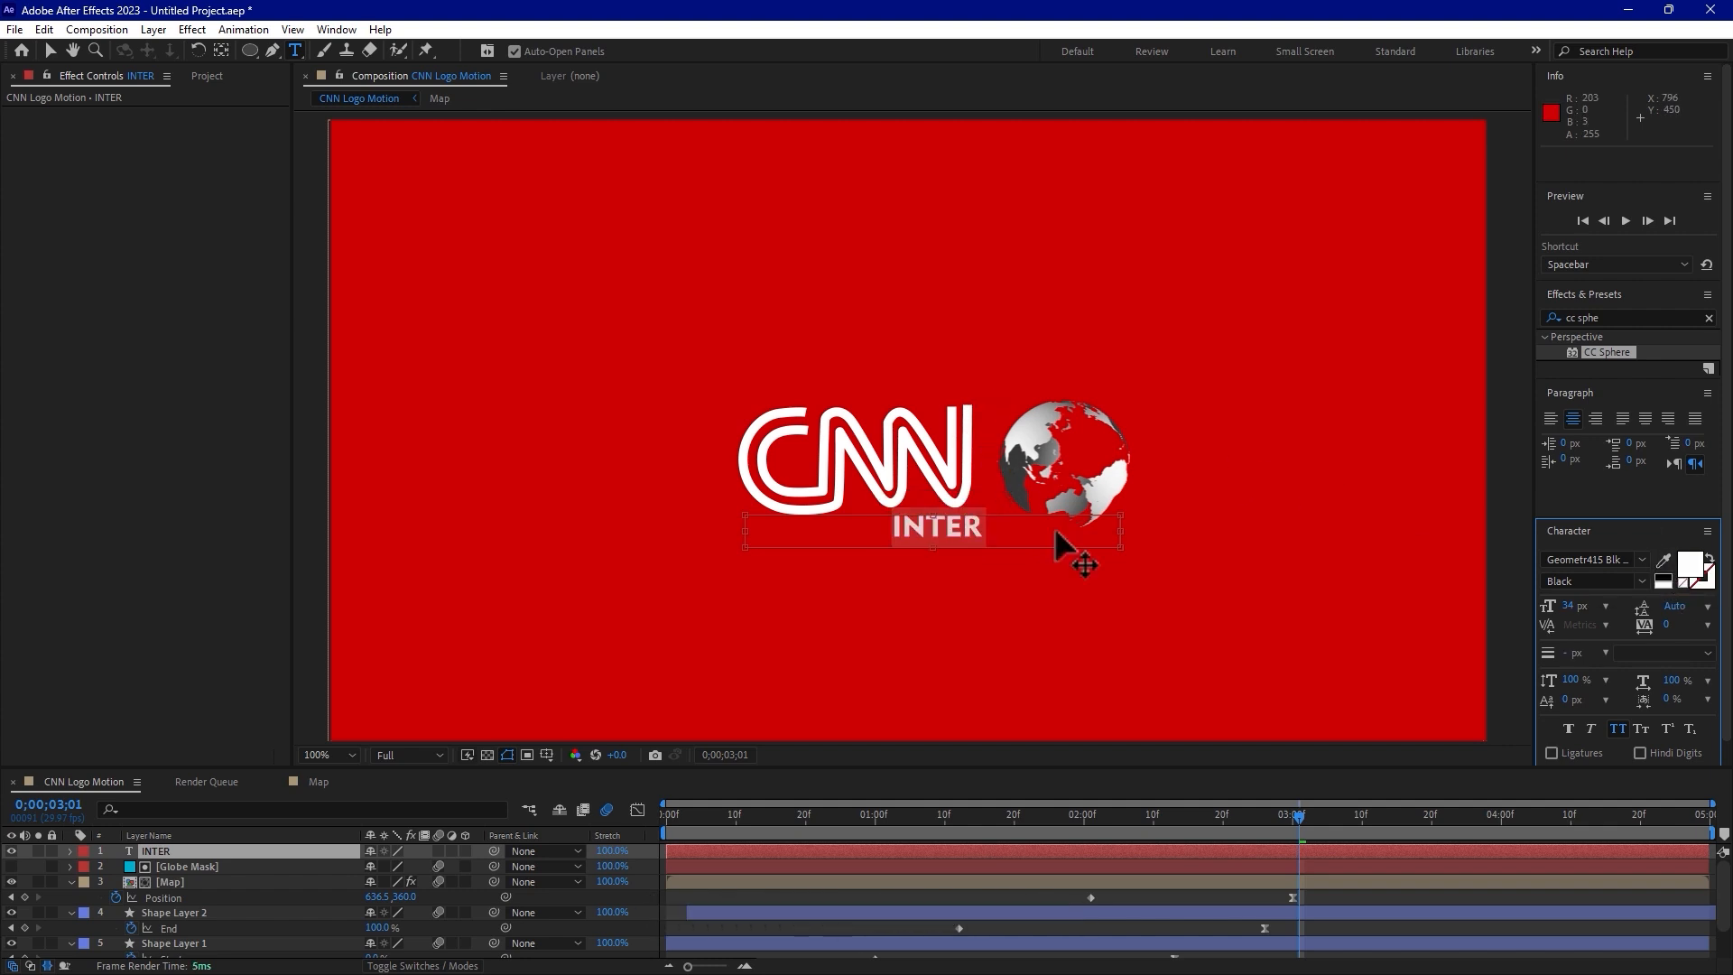
Extend the text to INTERNATION NEWS and reduce its font size to 21 px.
click(987, 533)
text(NATION NEWS)
key(ctrl+a)
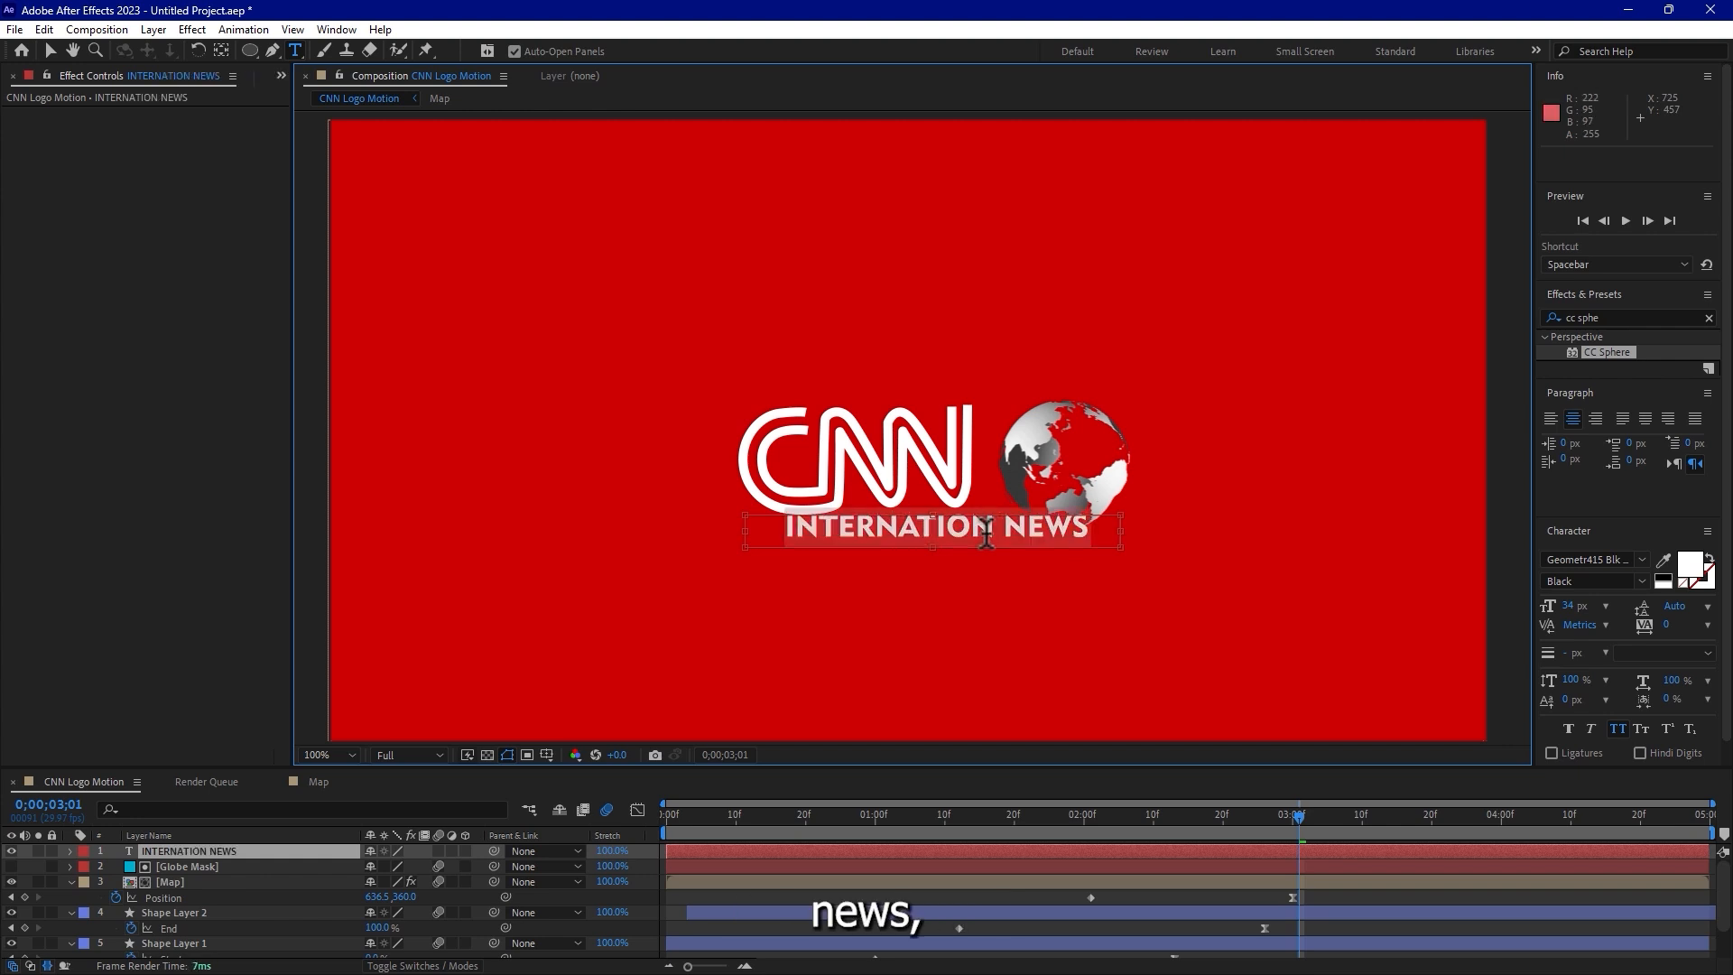
drag(1571, 608, 1568, 607)
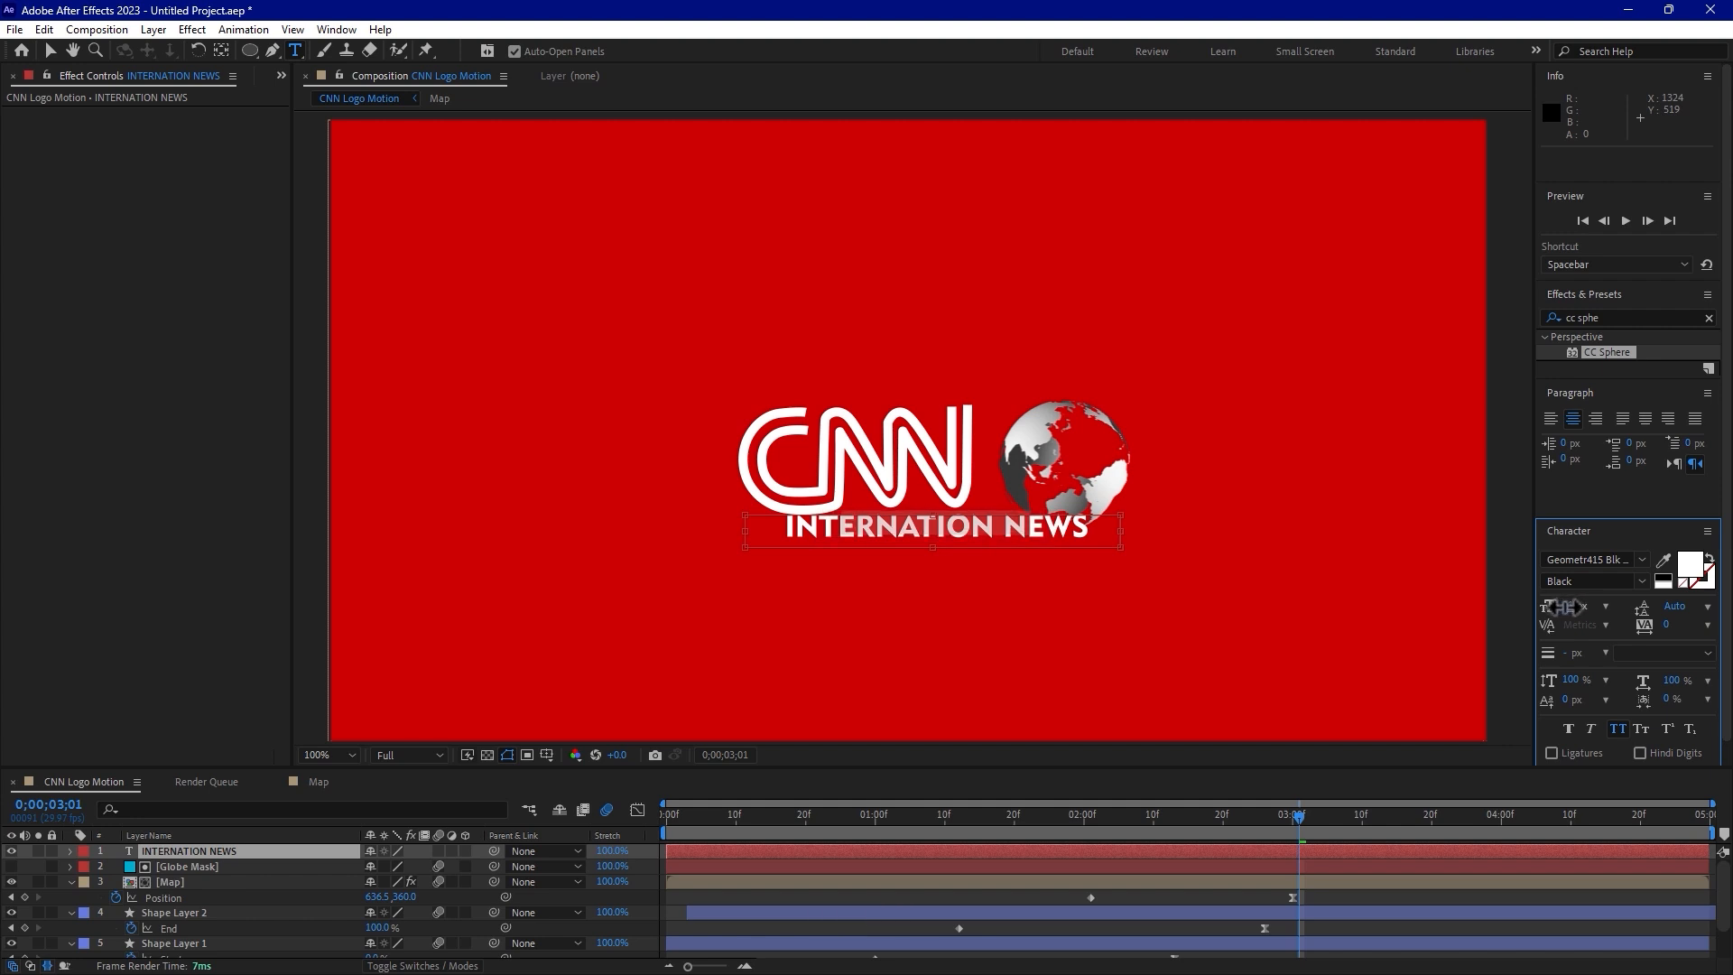
click(1027, 527)
Try STUDIO as the closing word after INTERNATION NEWS and erase it again.
text(D)
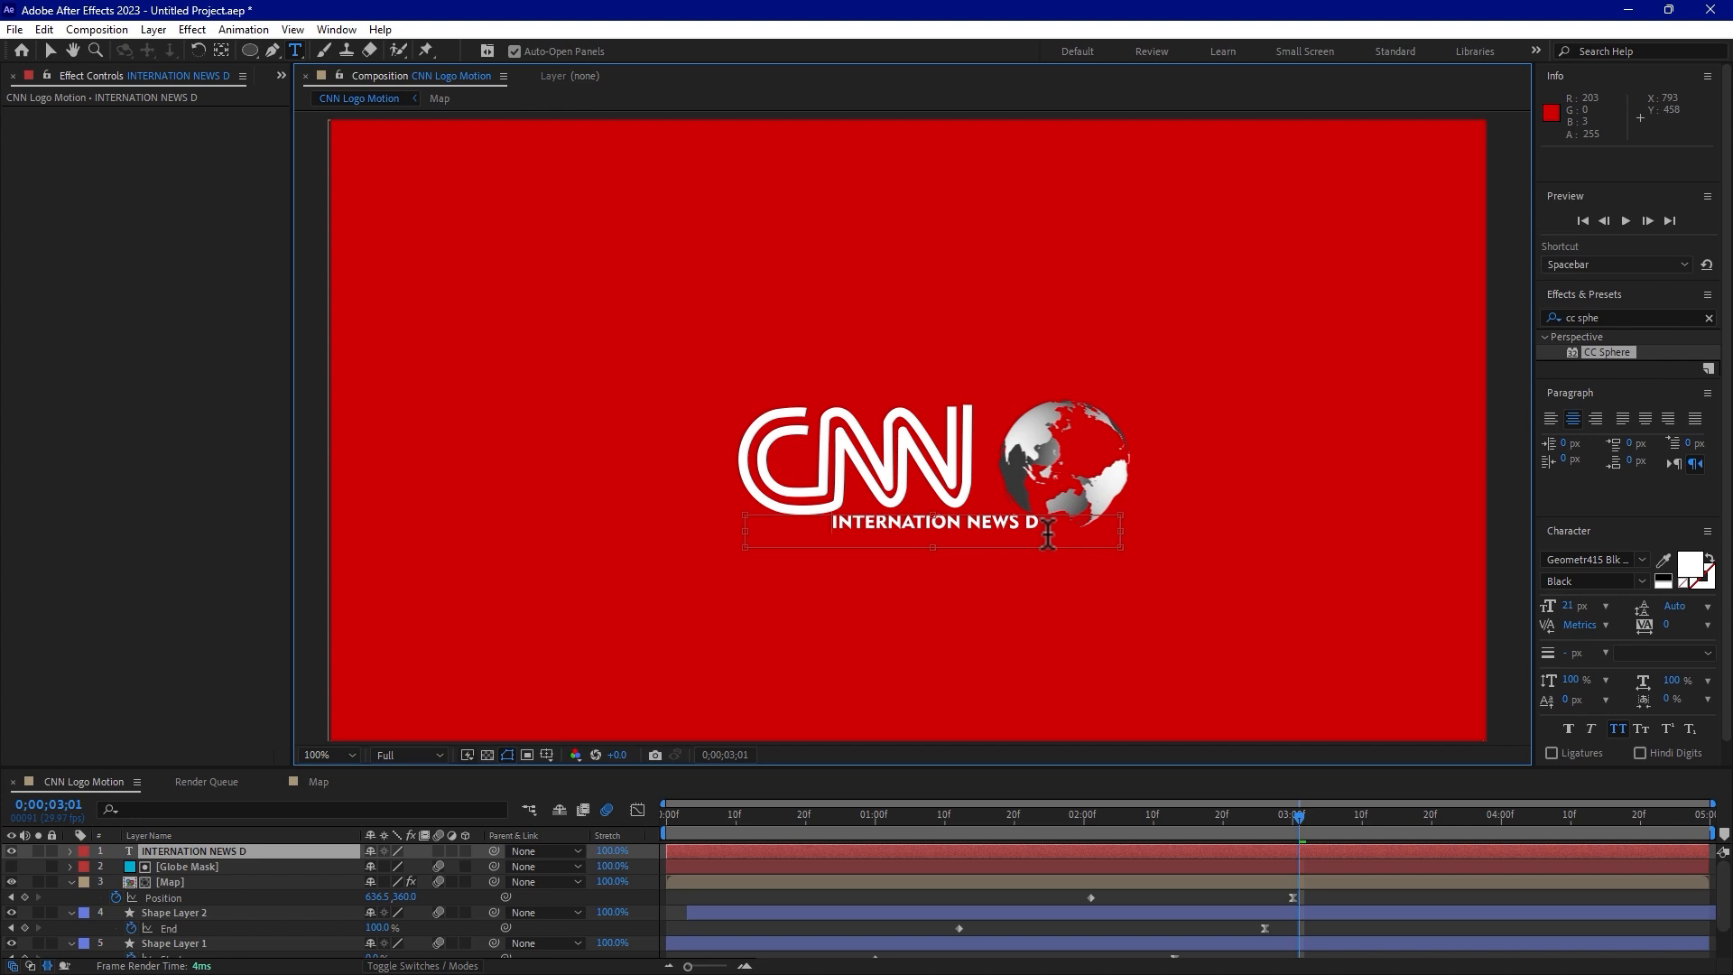
key(BackSpace)
key(BackSpace)
text(STUDIO)
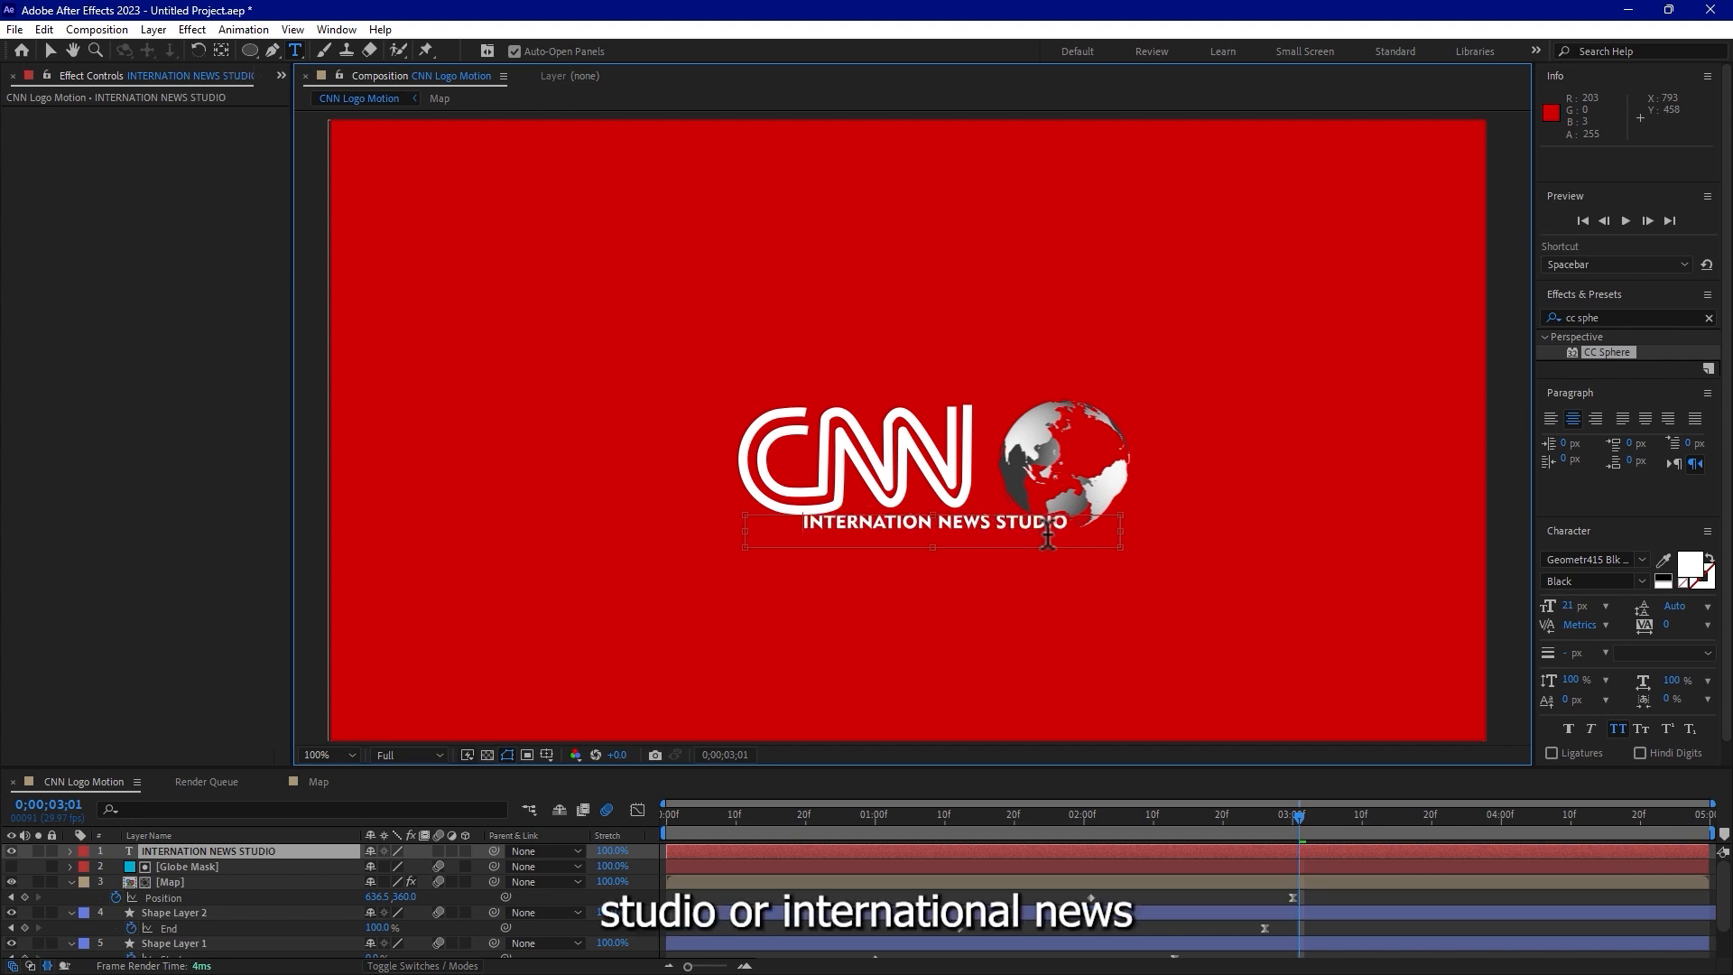
key(BackSpace)
key(BackSpace)
key(BackSpace)
key(BackSpace)
key(BackSpace)
key(BackSpace)
key(BackSpace)
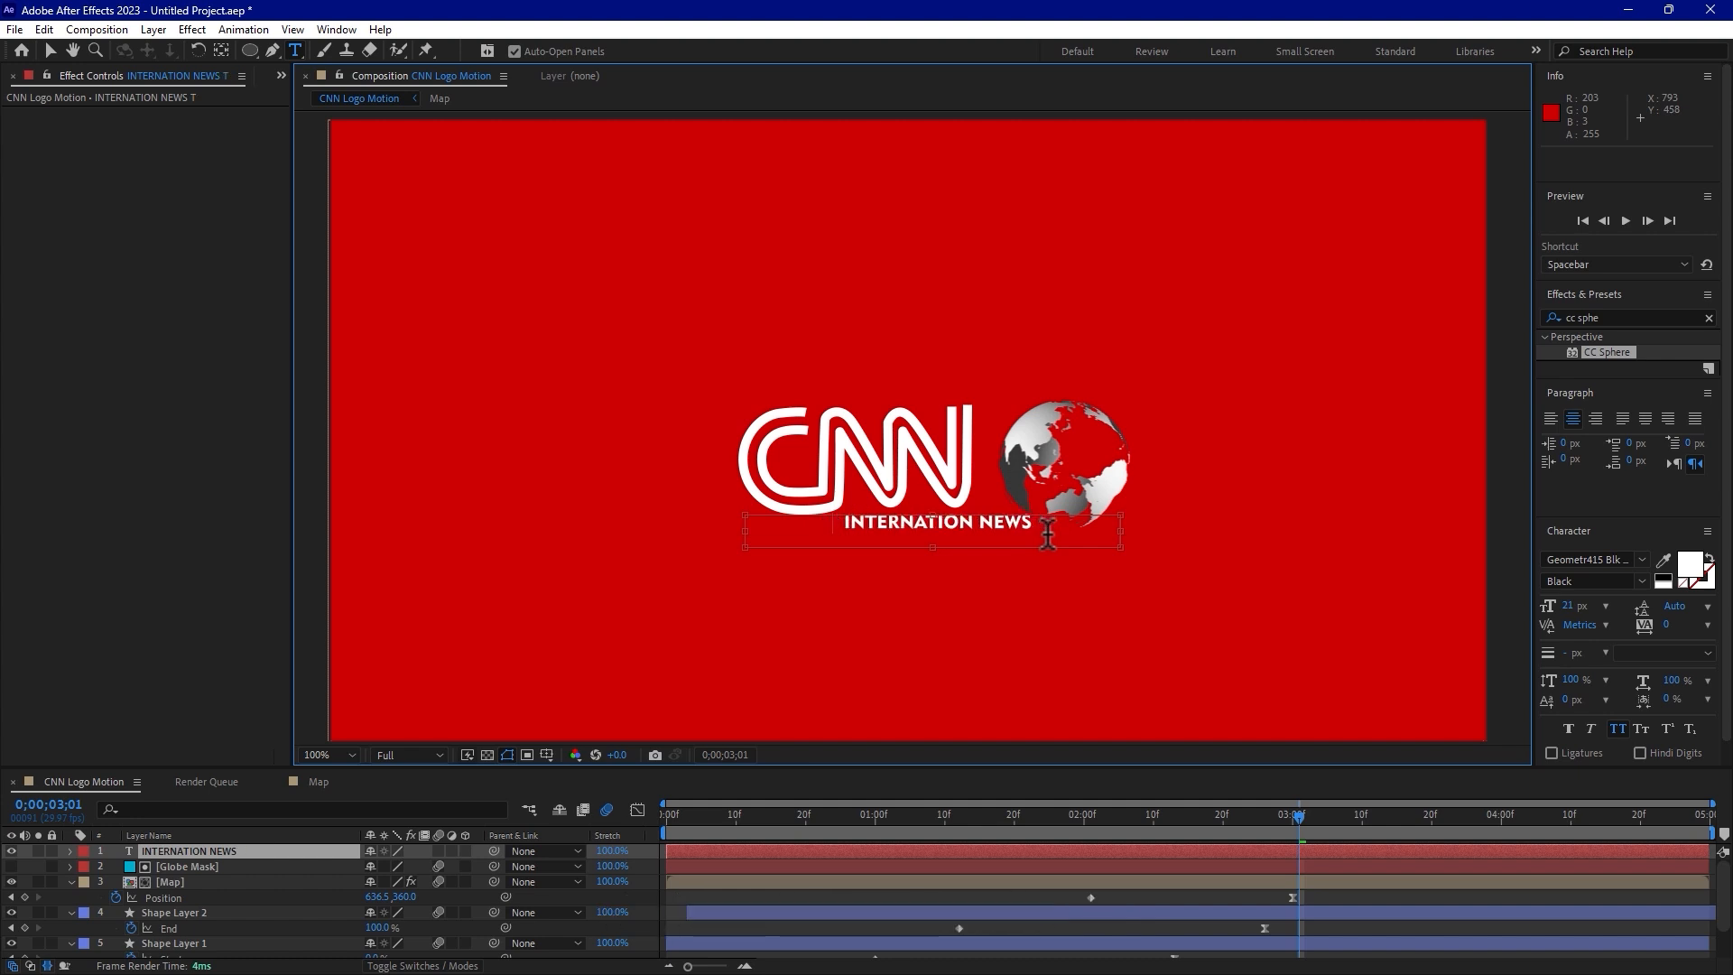
Complete the text as INTERNATION NEWS TELEVISION and finish text editing.
text(T)
key(BackSpace)
text(T)
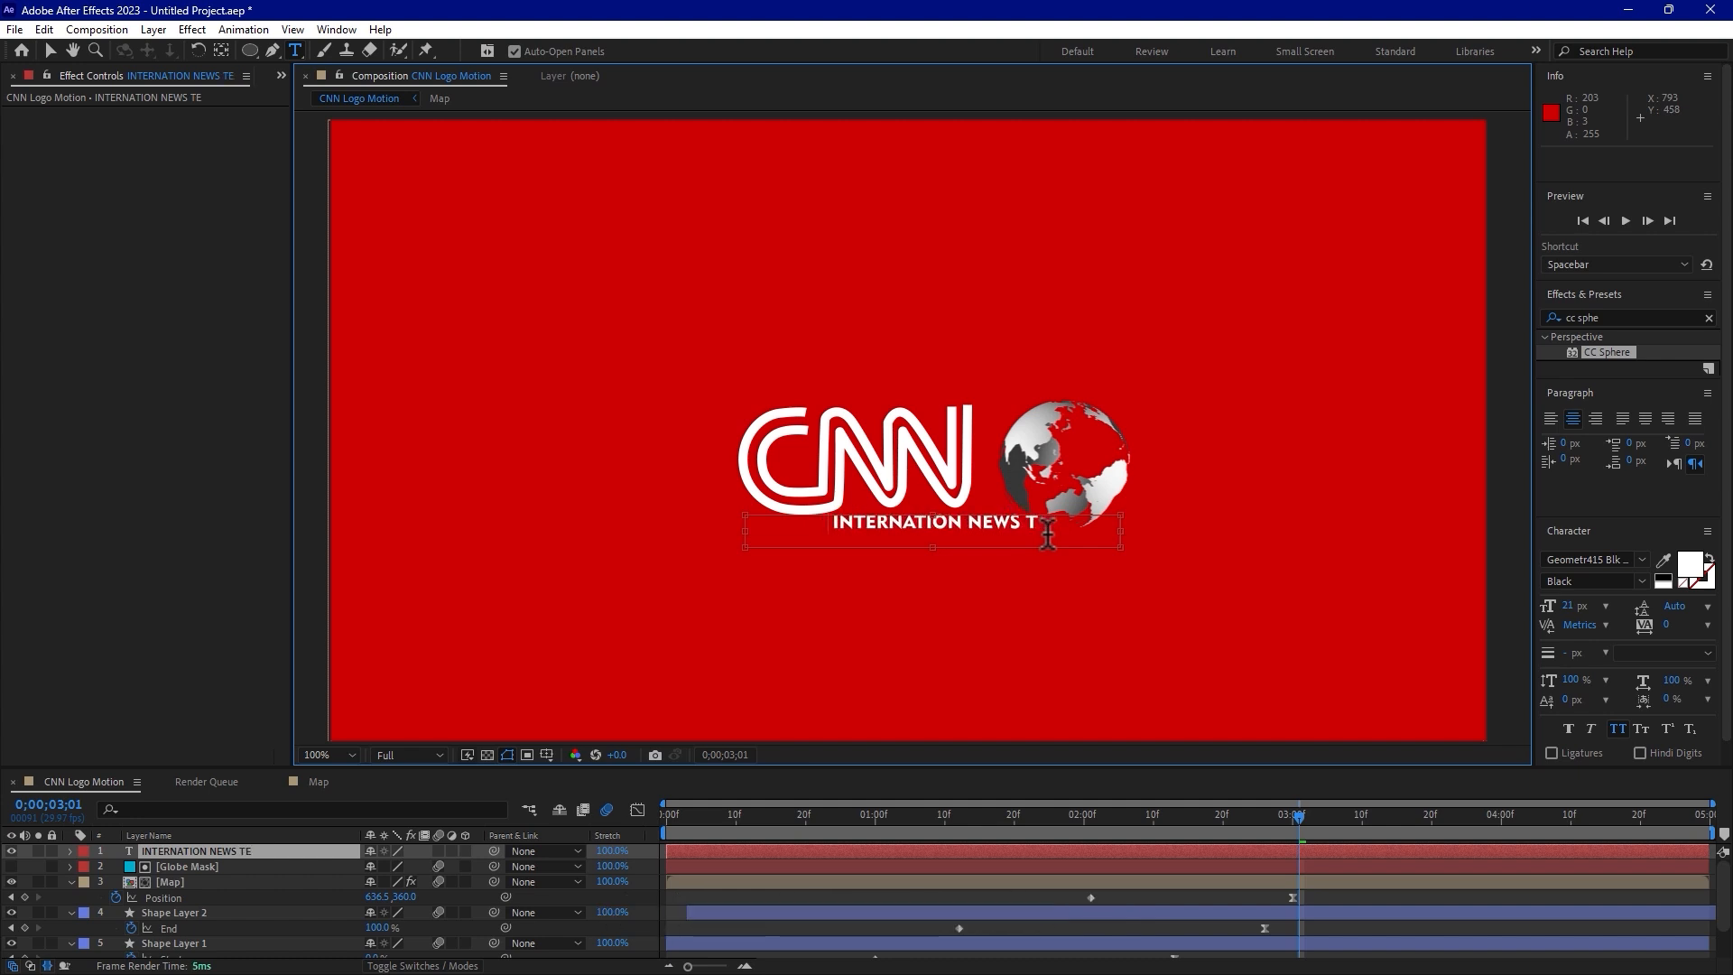
text(ELEVISION)
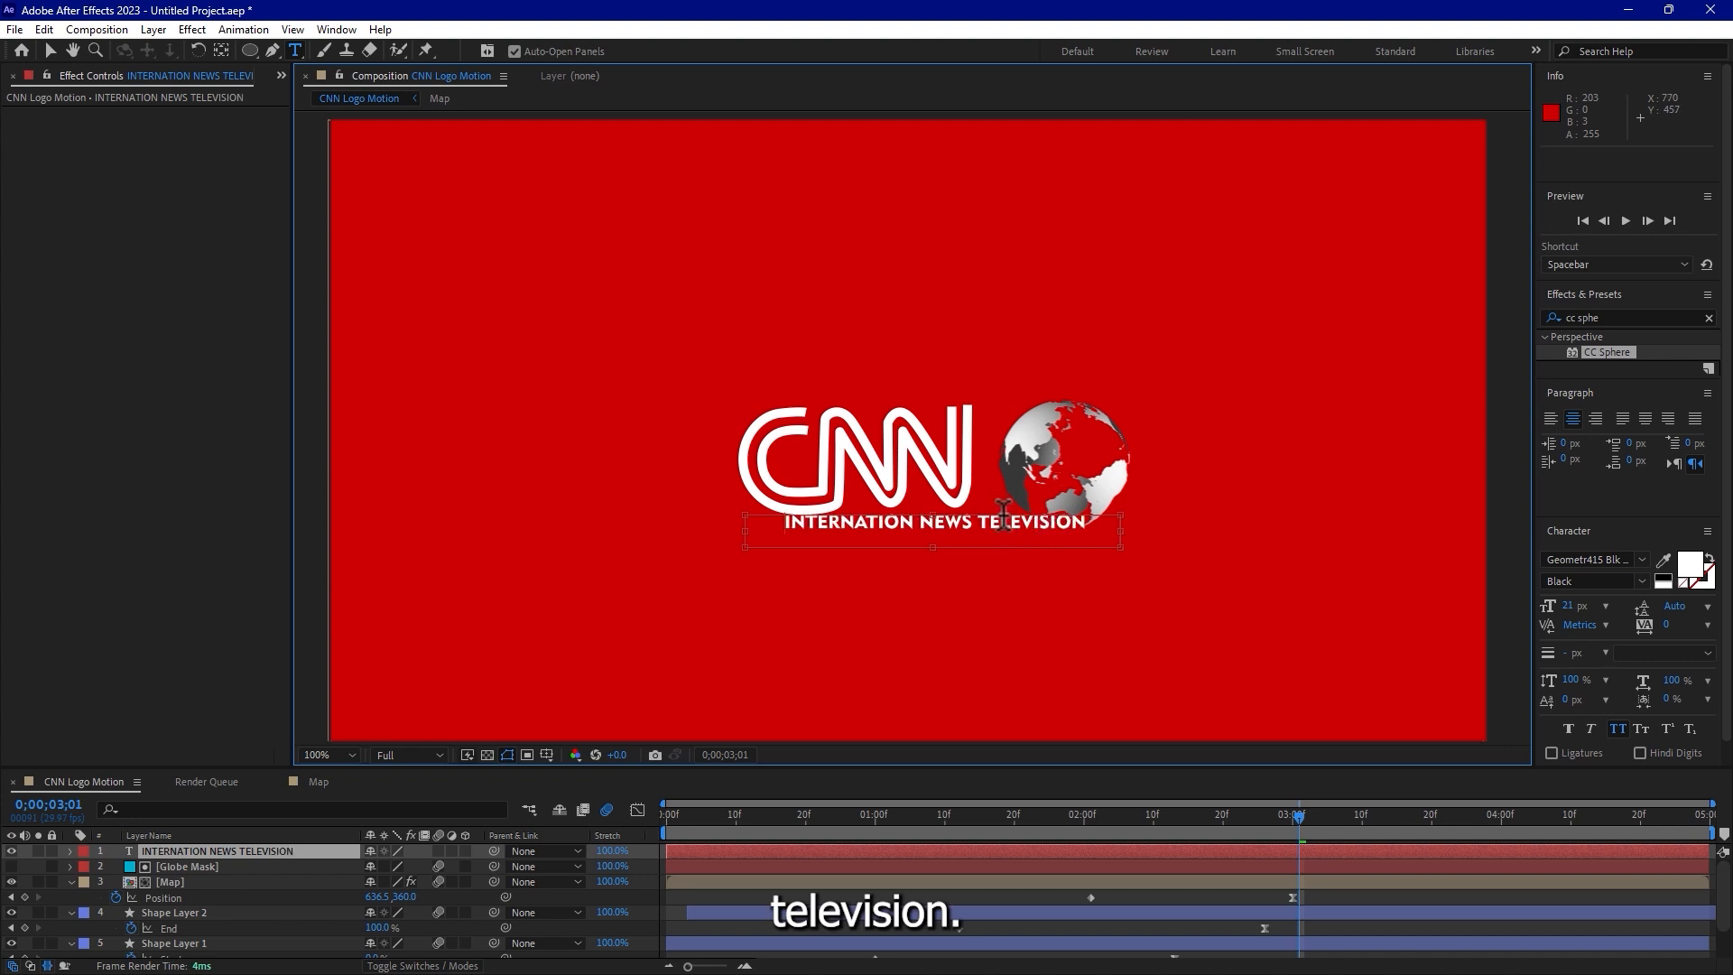
click(50, 51)
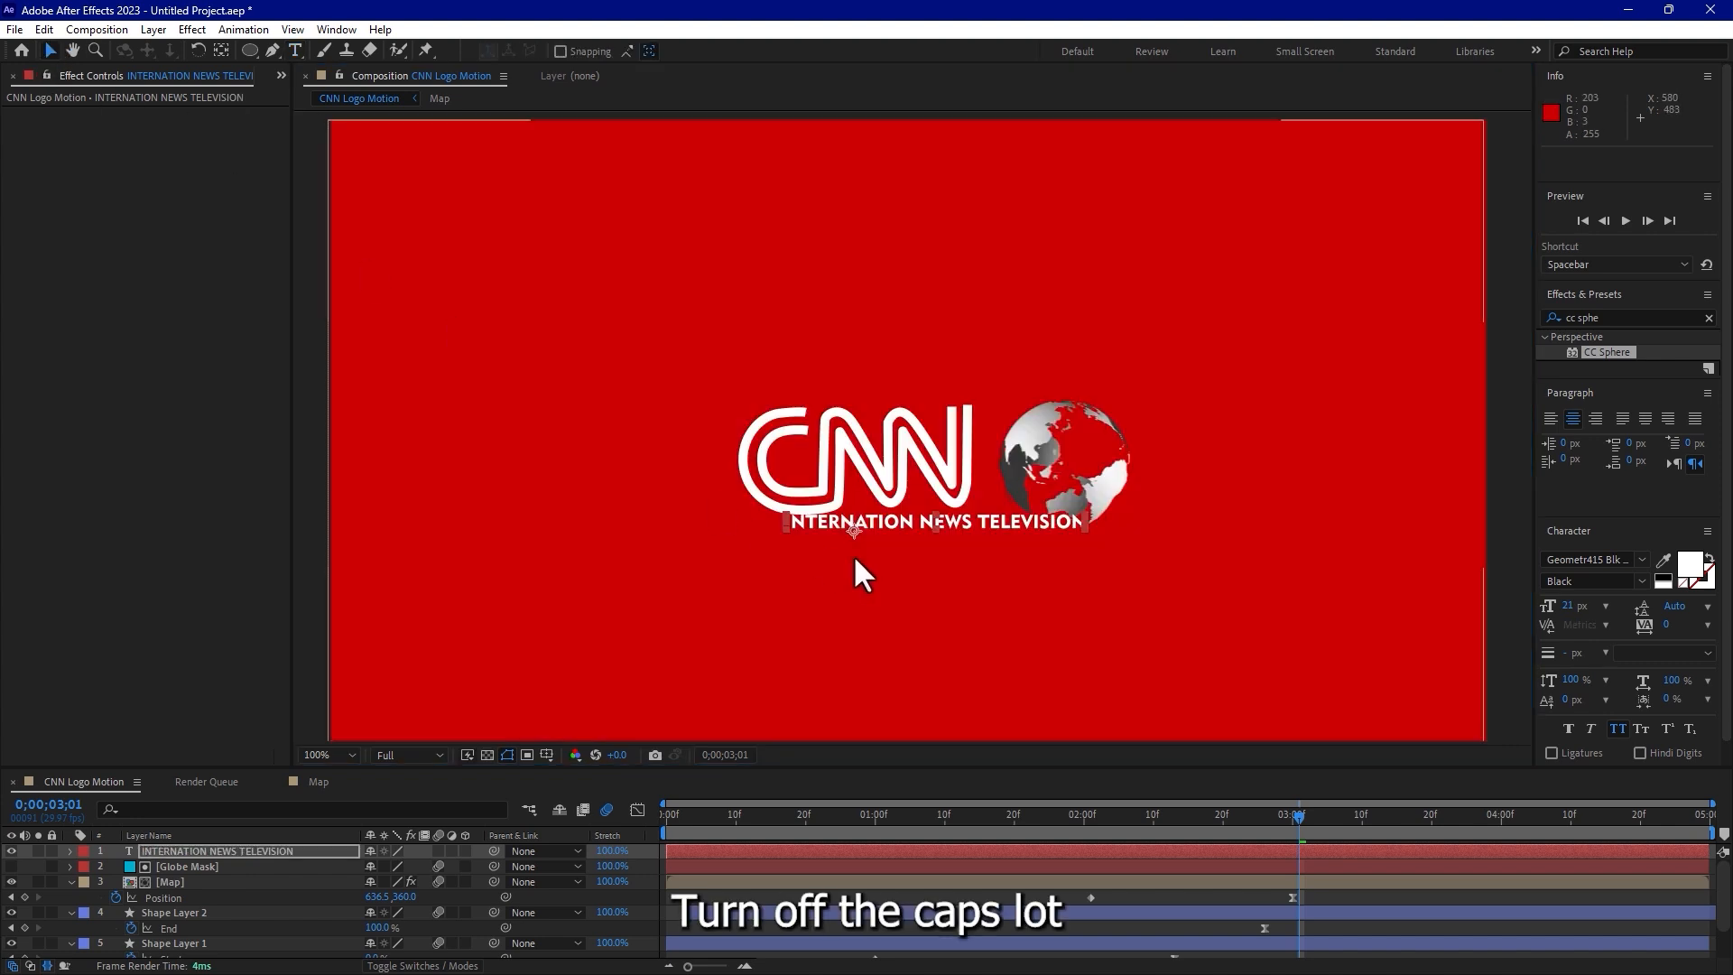
Set the title's font to EngraversGothic Regular and move it beneath the CNN lettering to position 504, 474.
drag(991, 517, 963, 544)
click(1642, 583)
click(1648, 596)
click(1645, 559)
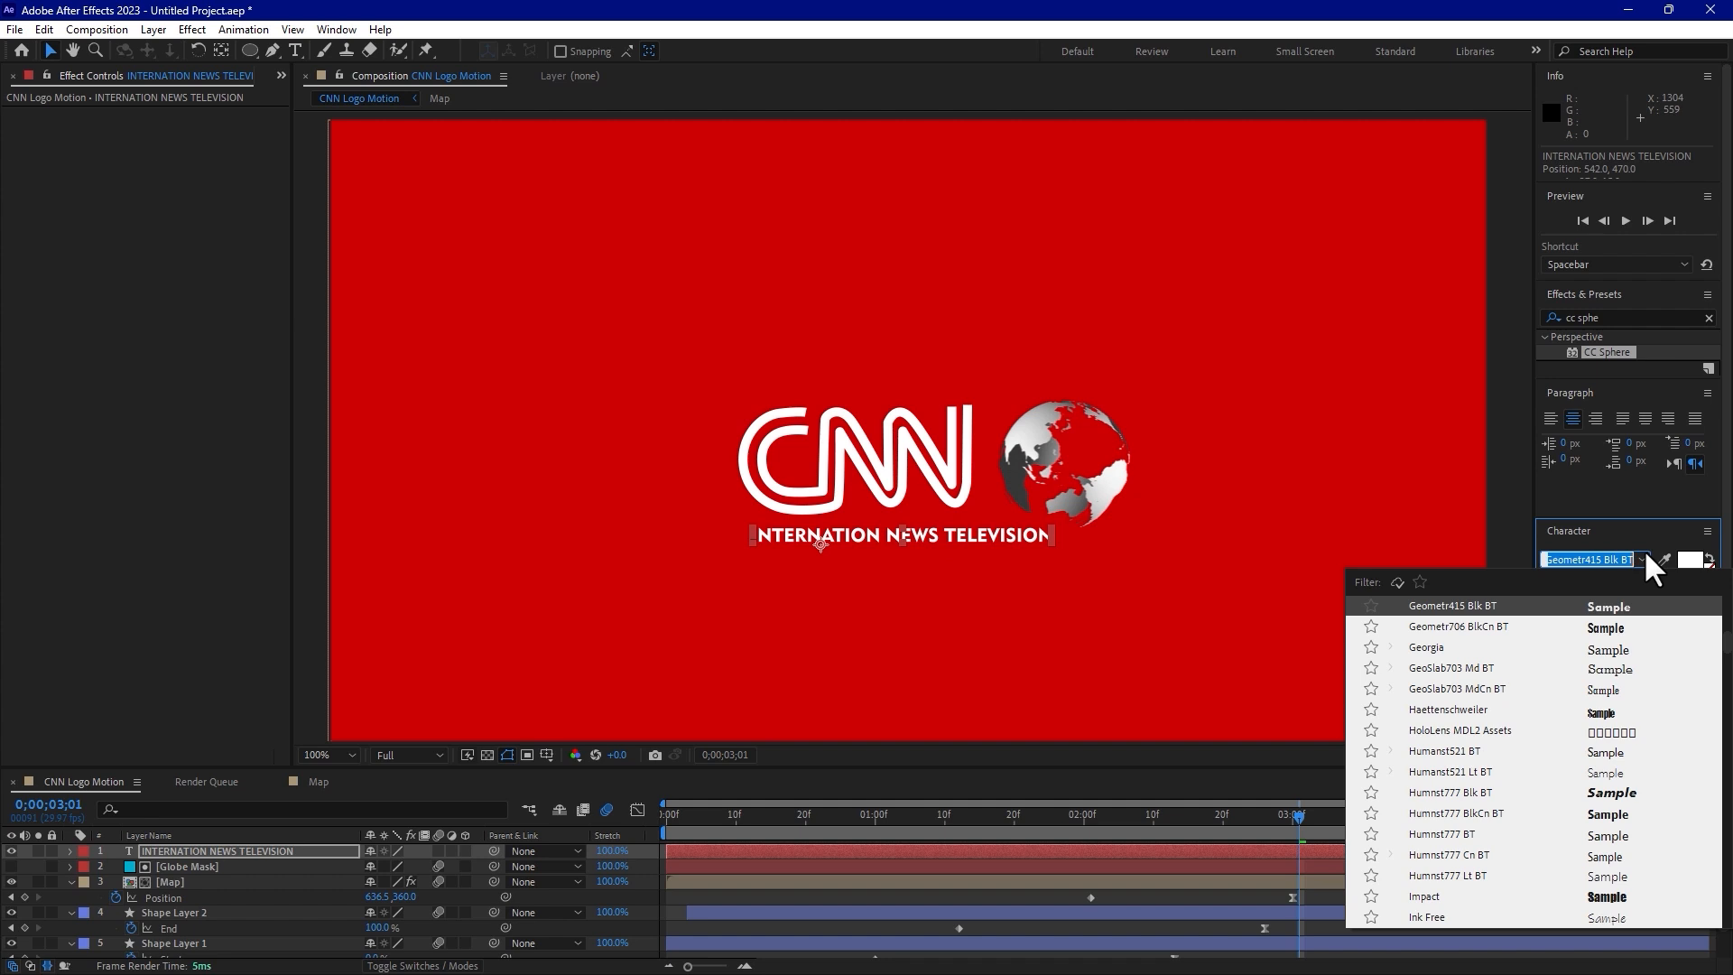
scroll(1556, 723, up, 5)
click(1625, 647)
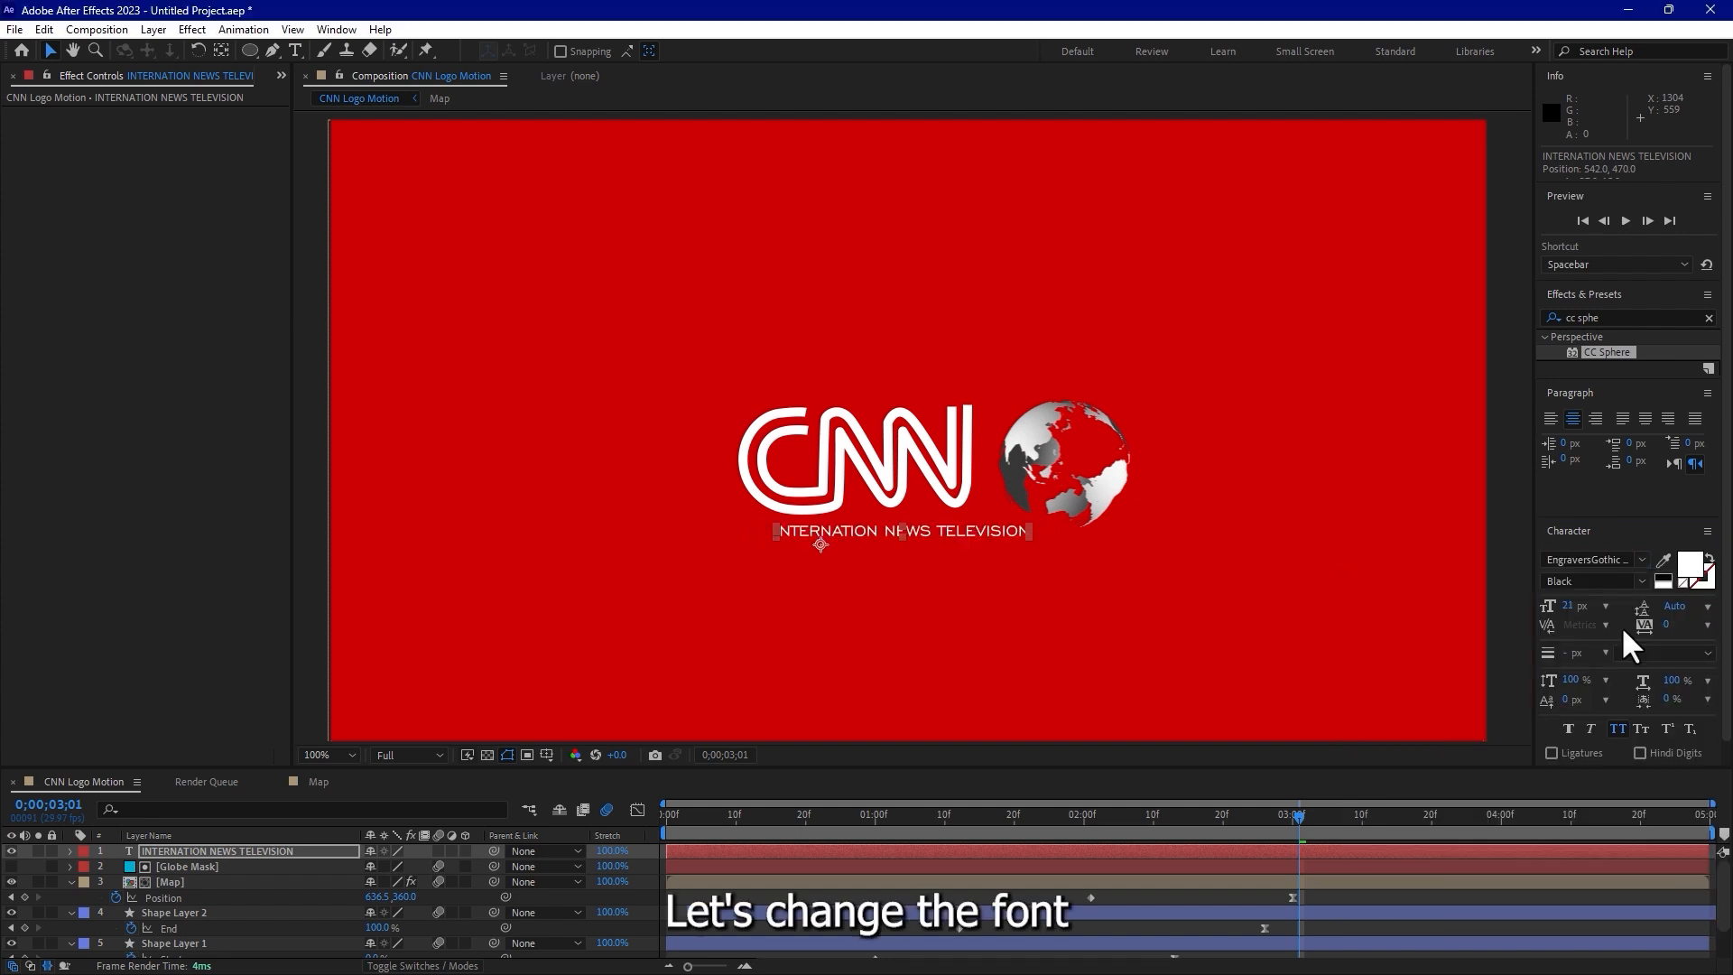
drag(971, 530, 937, 533)
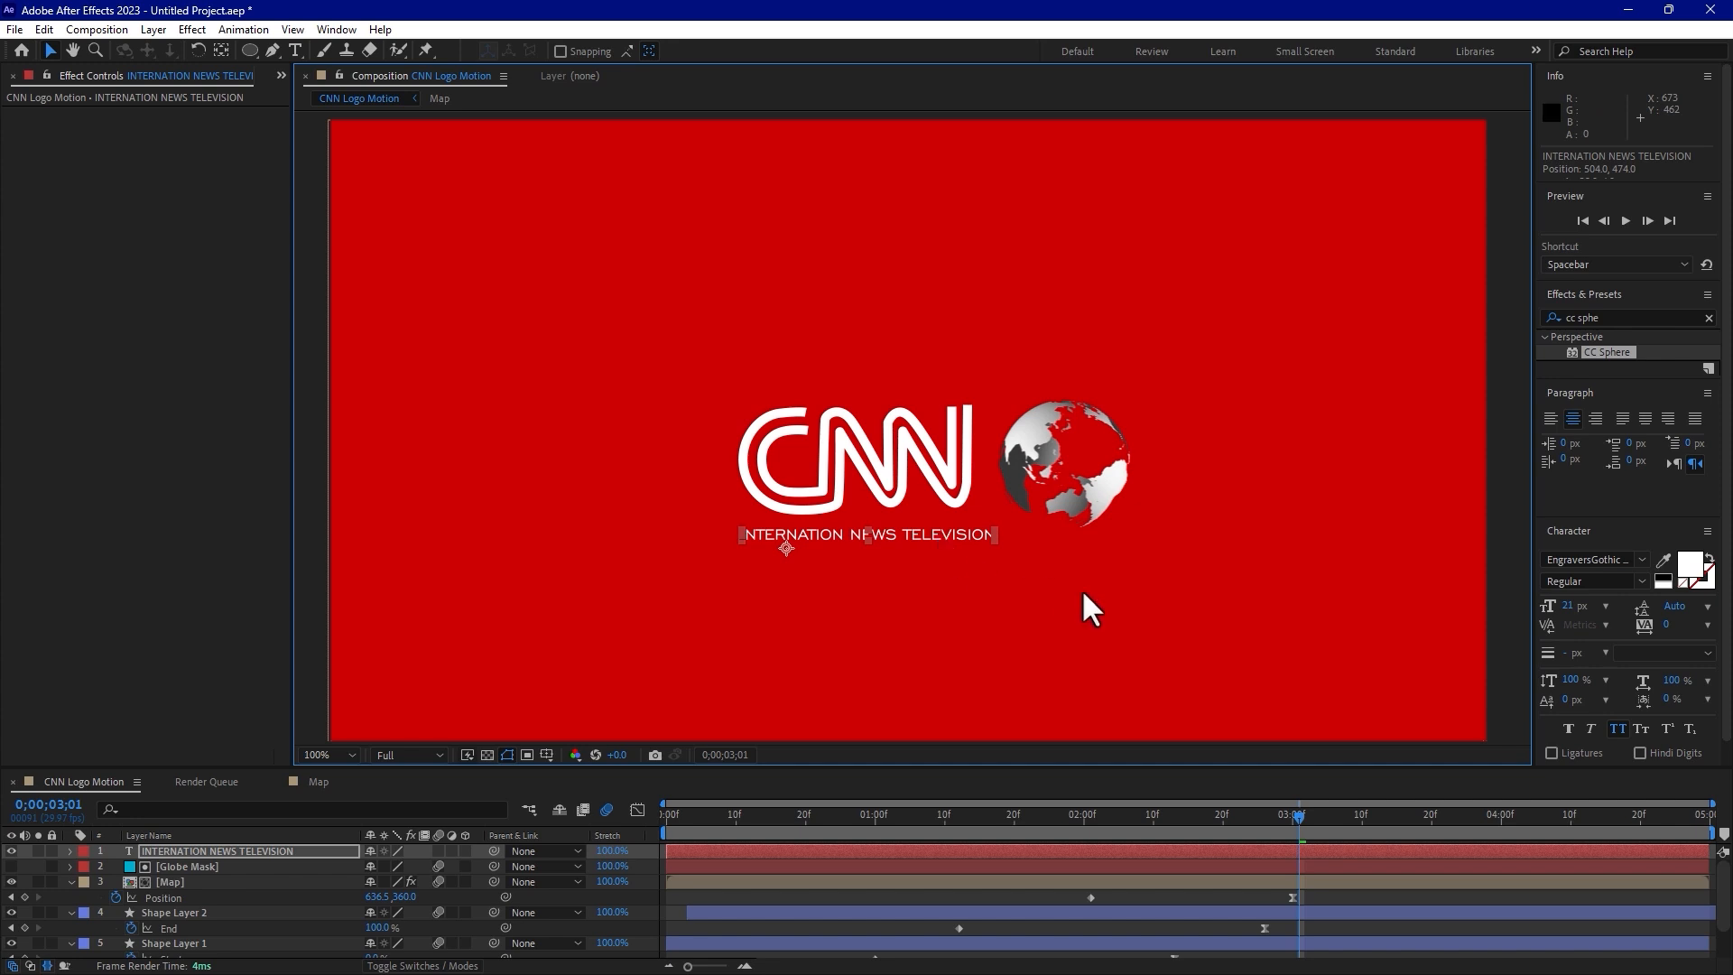
Sample the globe's grey as the title's fill color and lighten it to near white.
click(1664, 561)
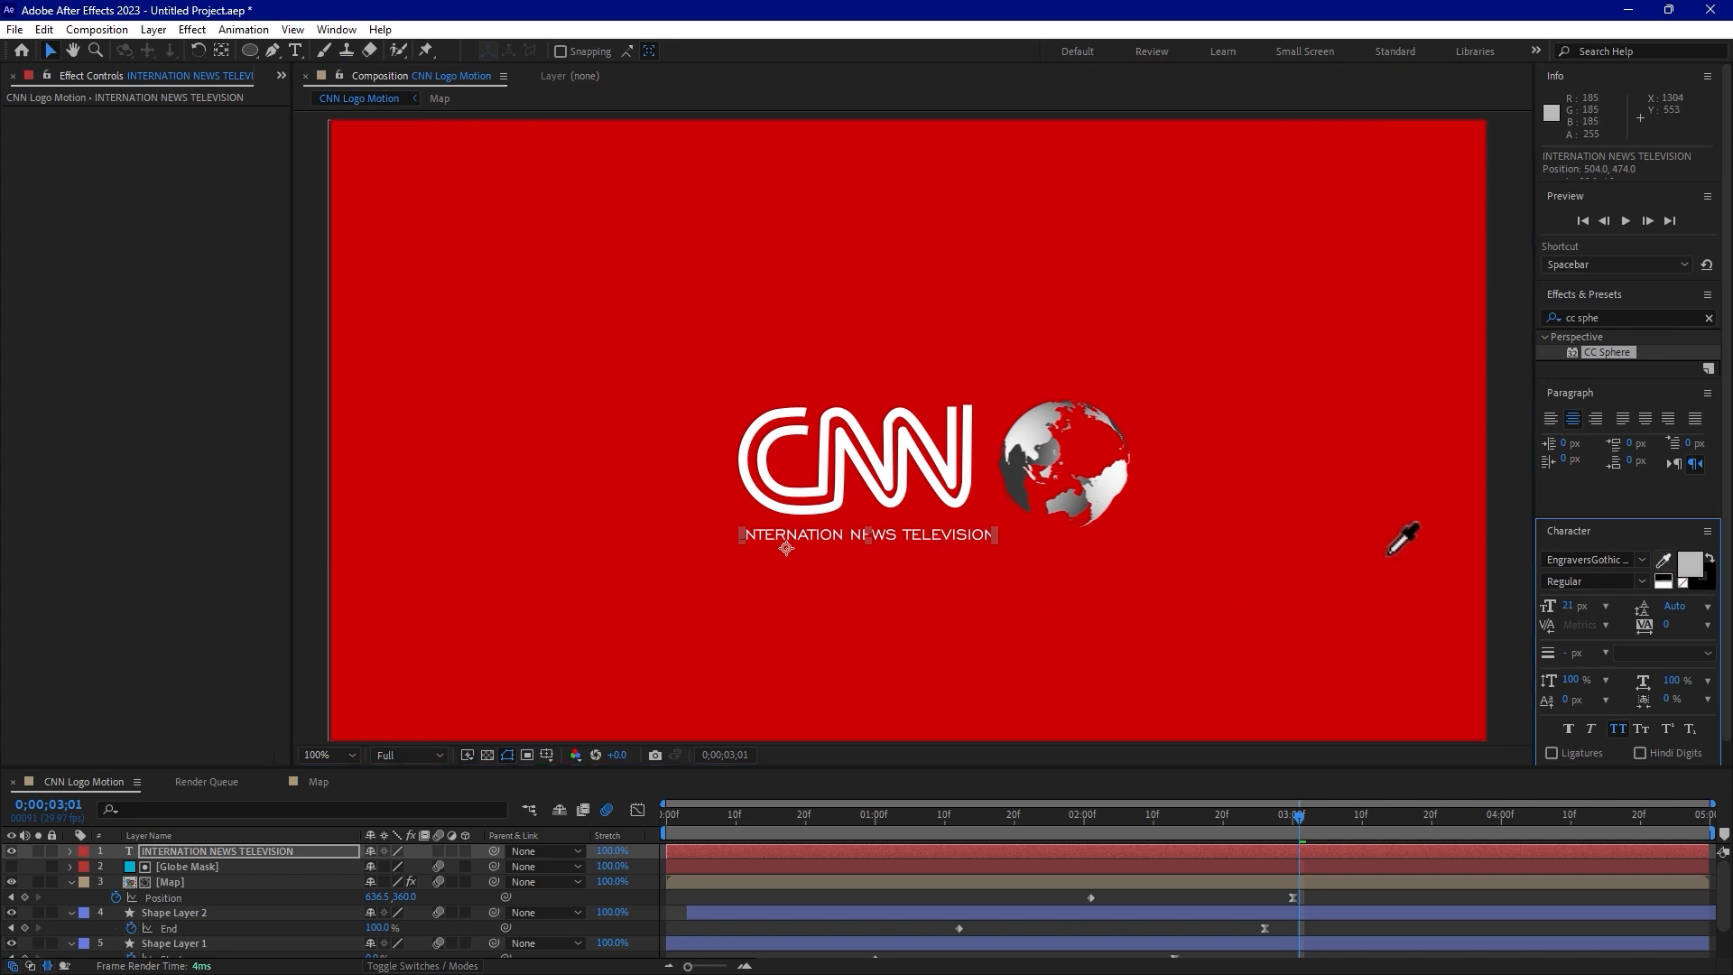
click(1062, 497)
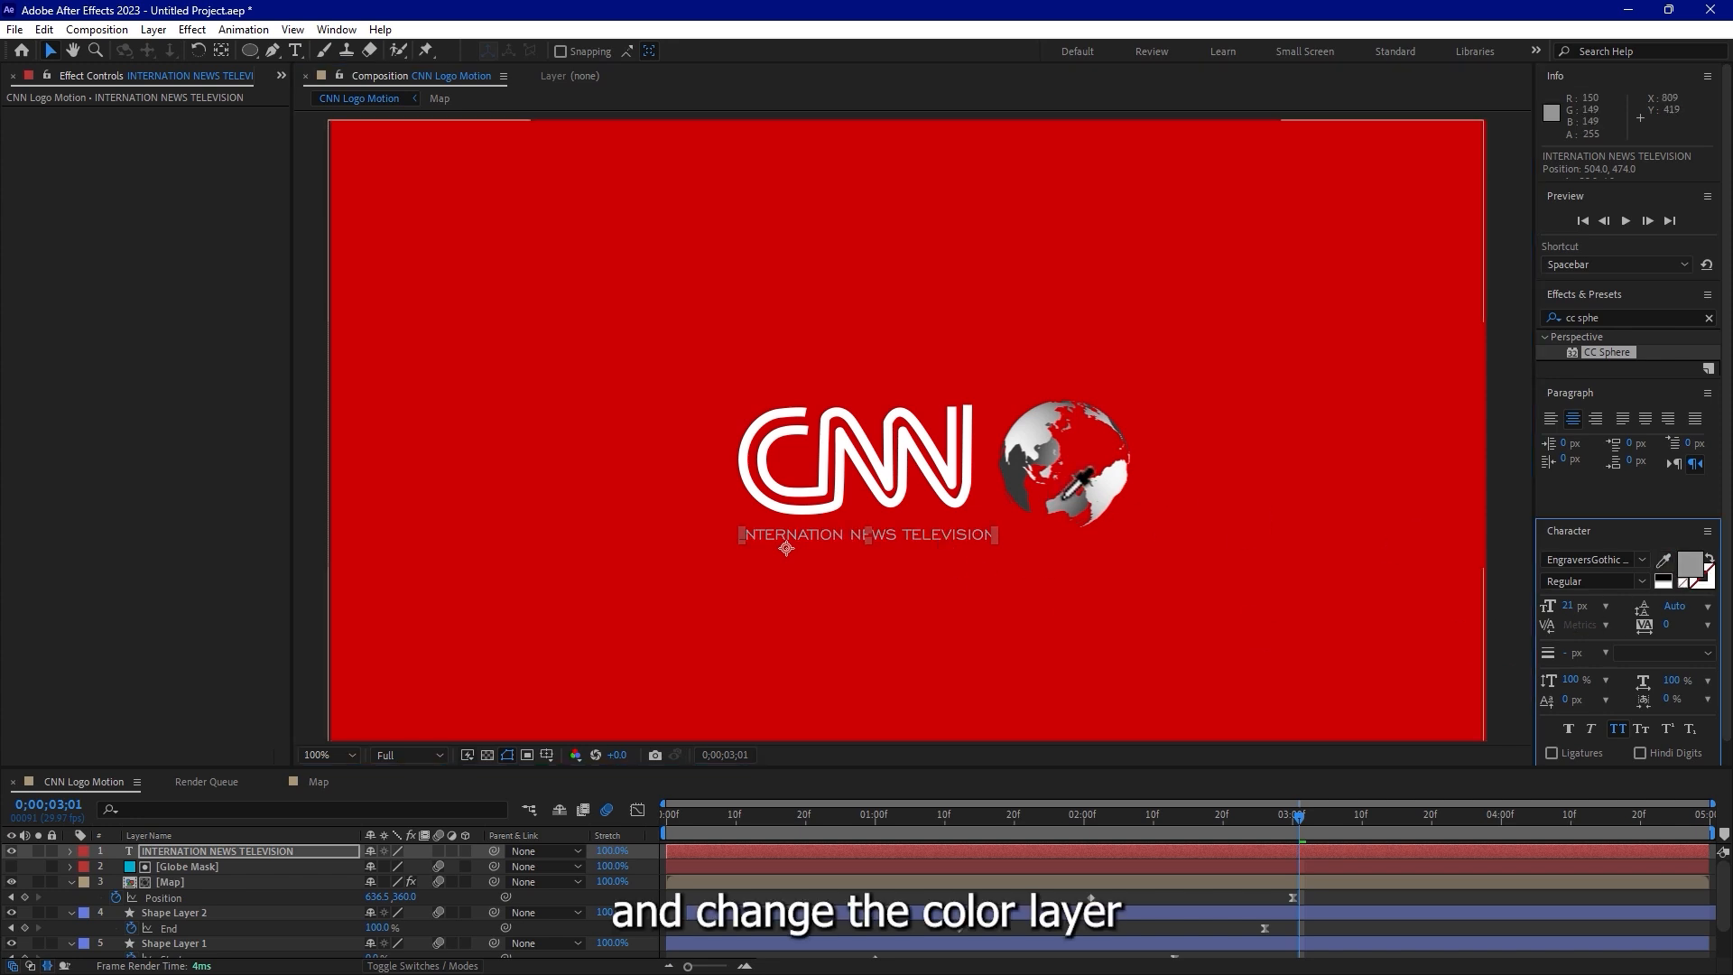
click(1690, 565)
click(1015, 627)
drag(1014, 627, 1005, 591)
click(1413, 581)
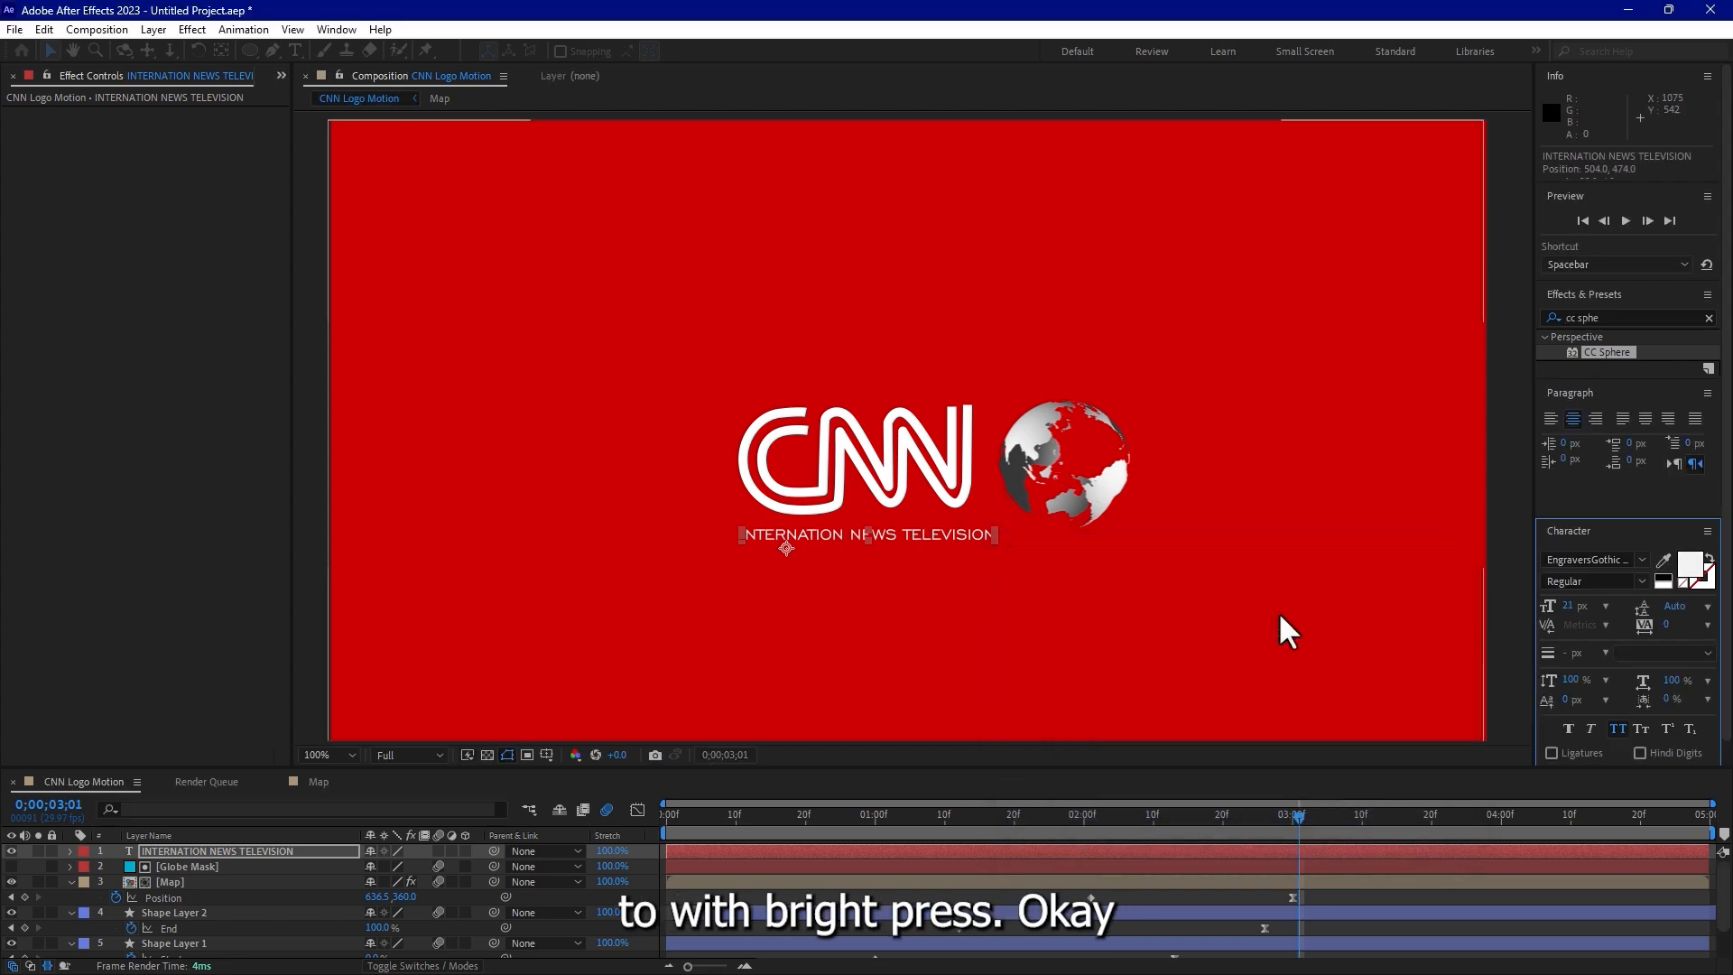
Try the title closer to the lettering at 504, 466 and nudge it back down to 504, 474.
drag(895, 533, 888, 522)
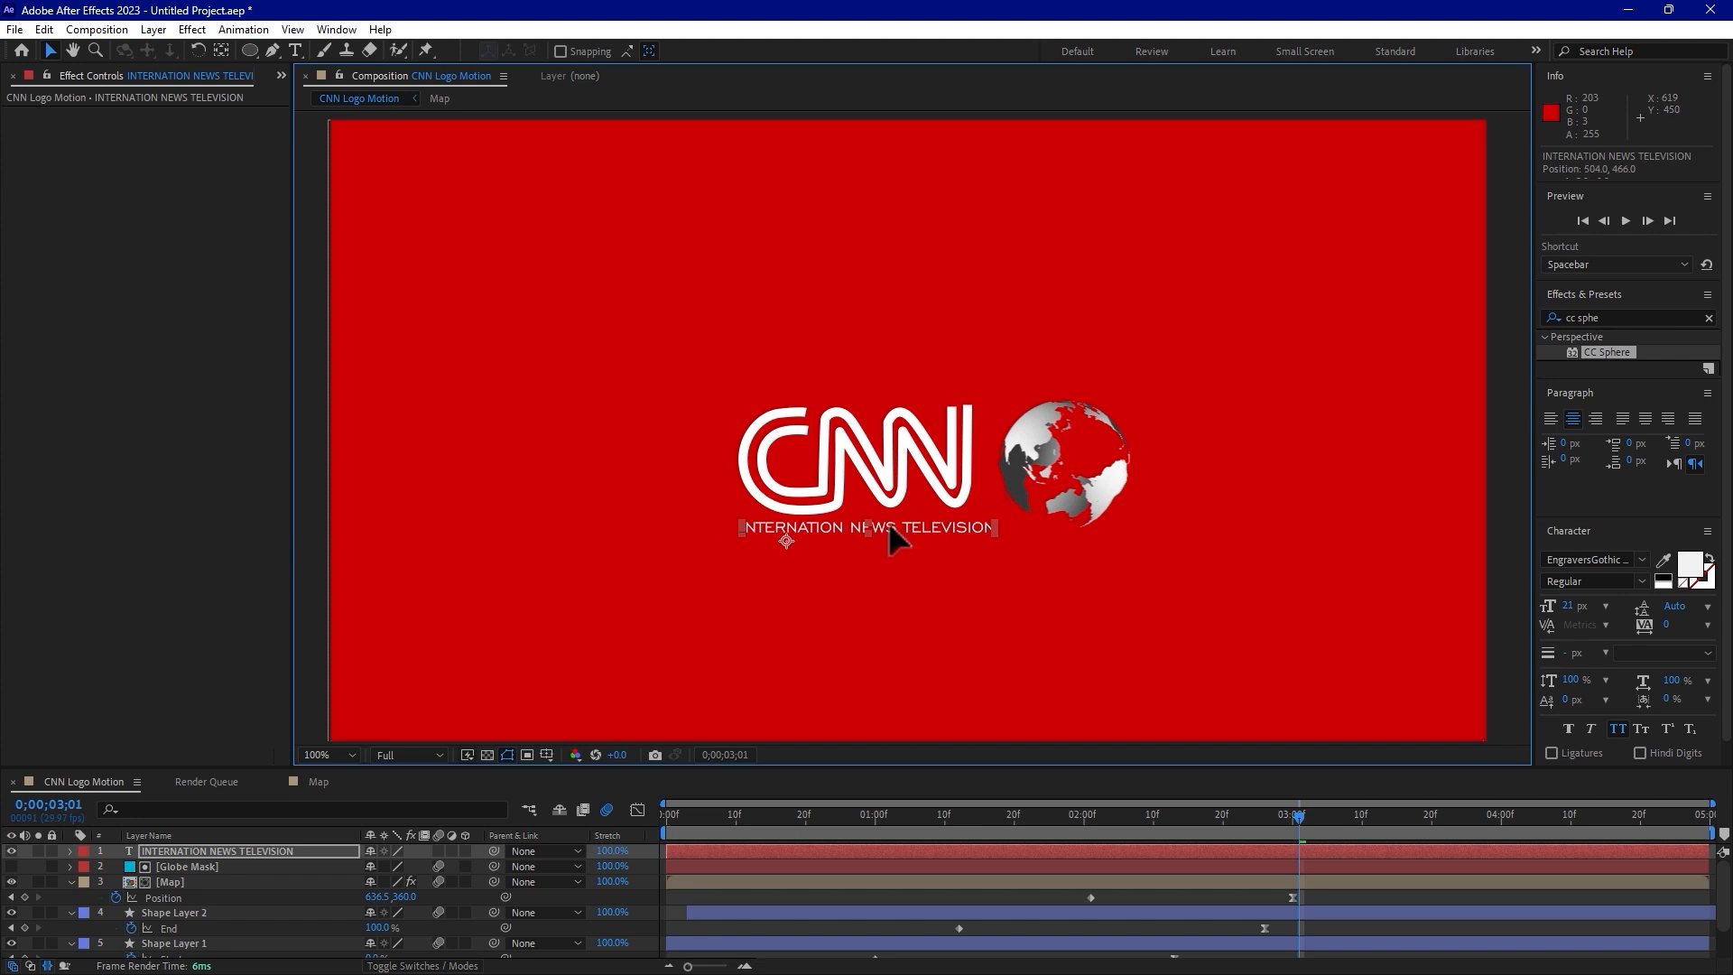
key(Down)
key(Down)
key(Down)
key(Down)
key(Down)
key(Down)
key(Down)
key(Down)
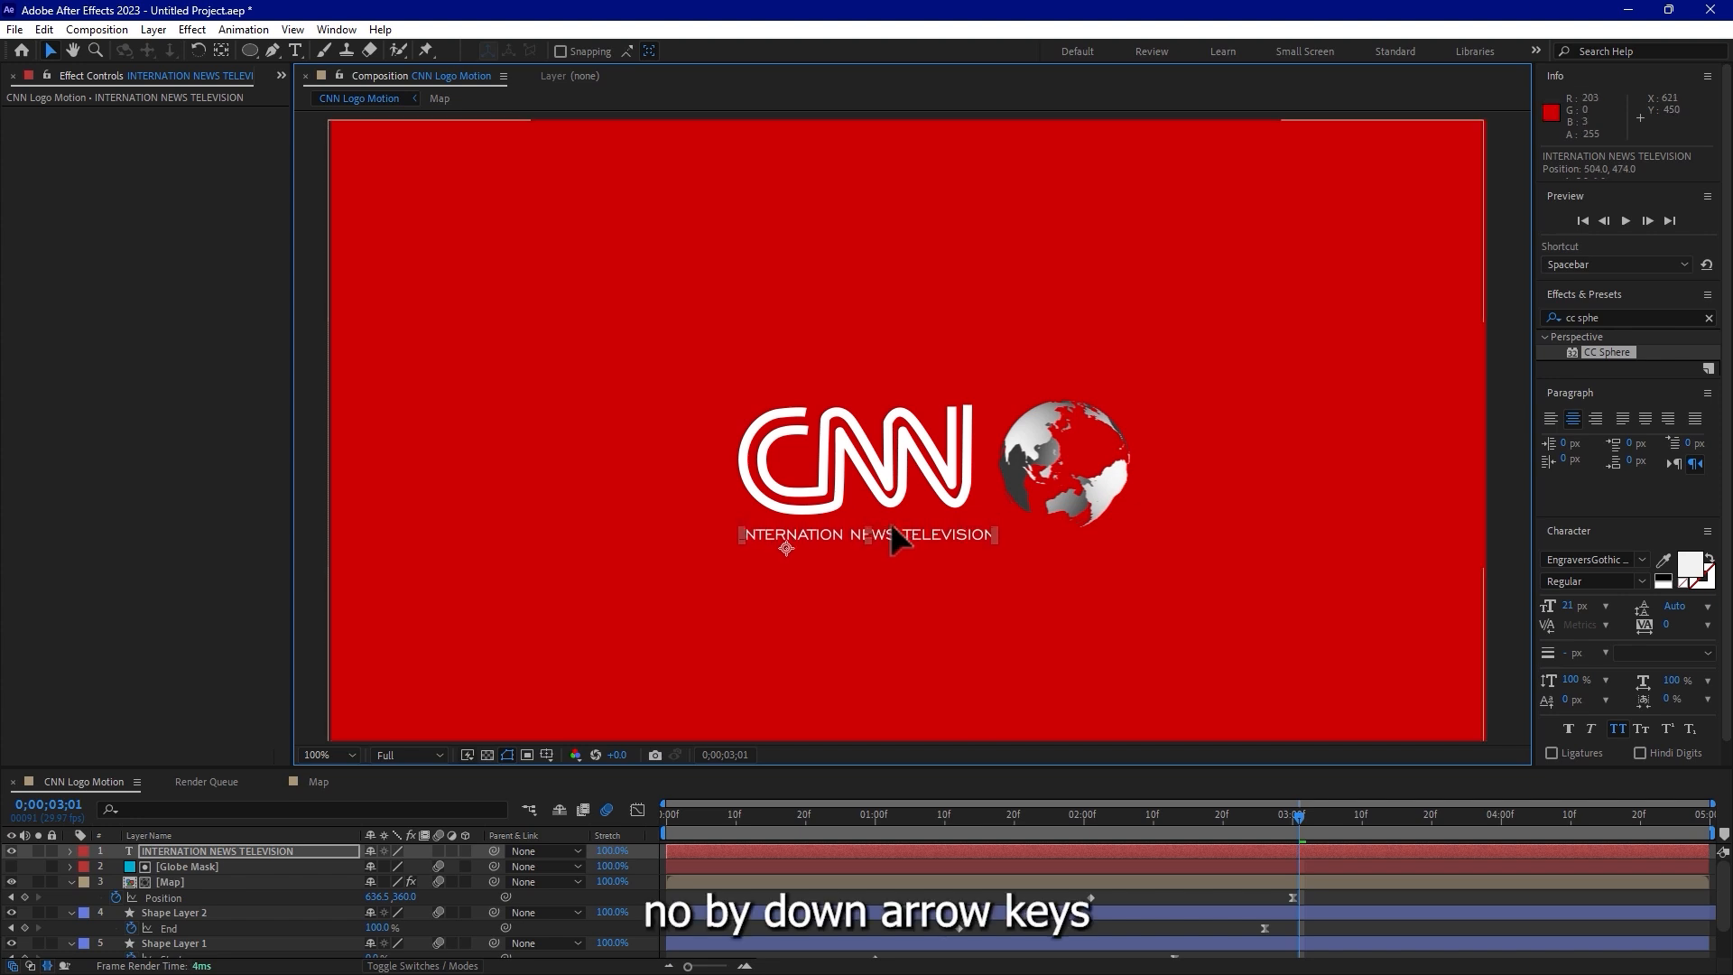
Nudge the title up to position 504, 472 and apply the Typewriter animation preset to it.
key(Up)
key(Up)
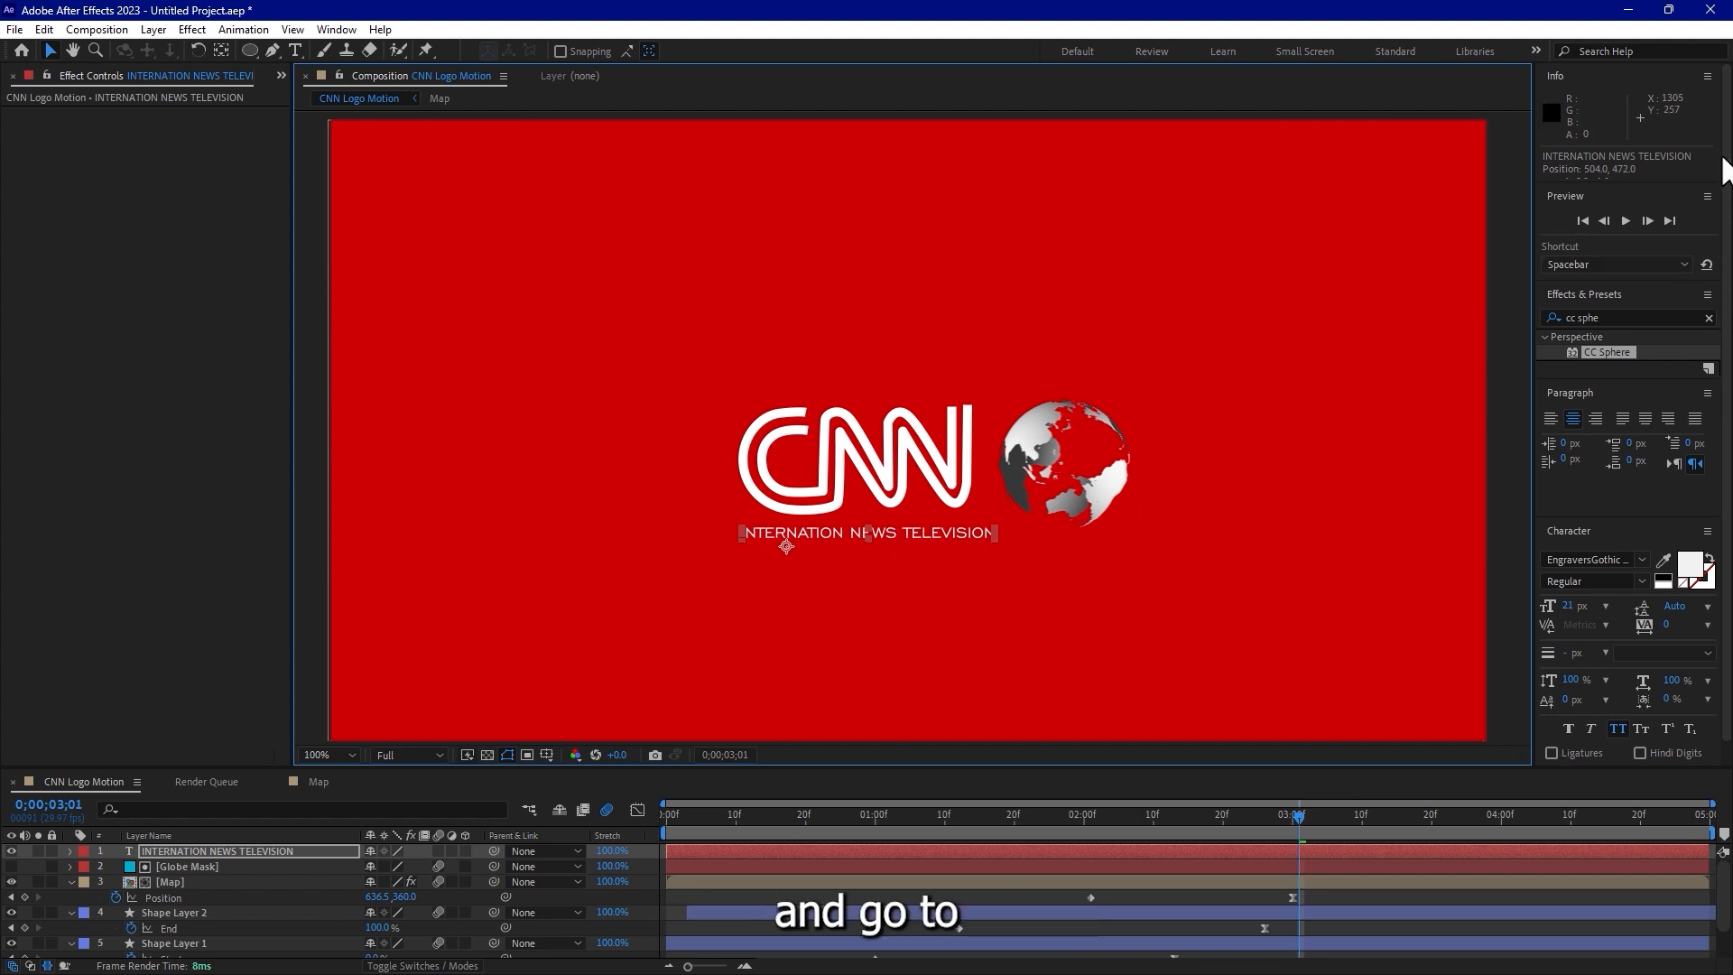
click(1571, 317)
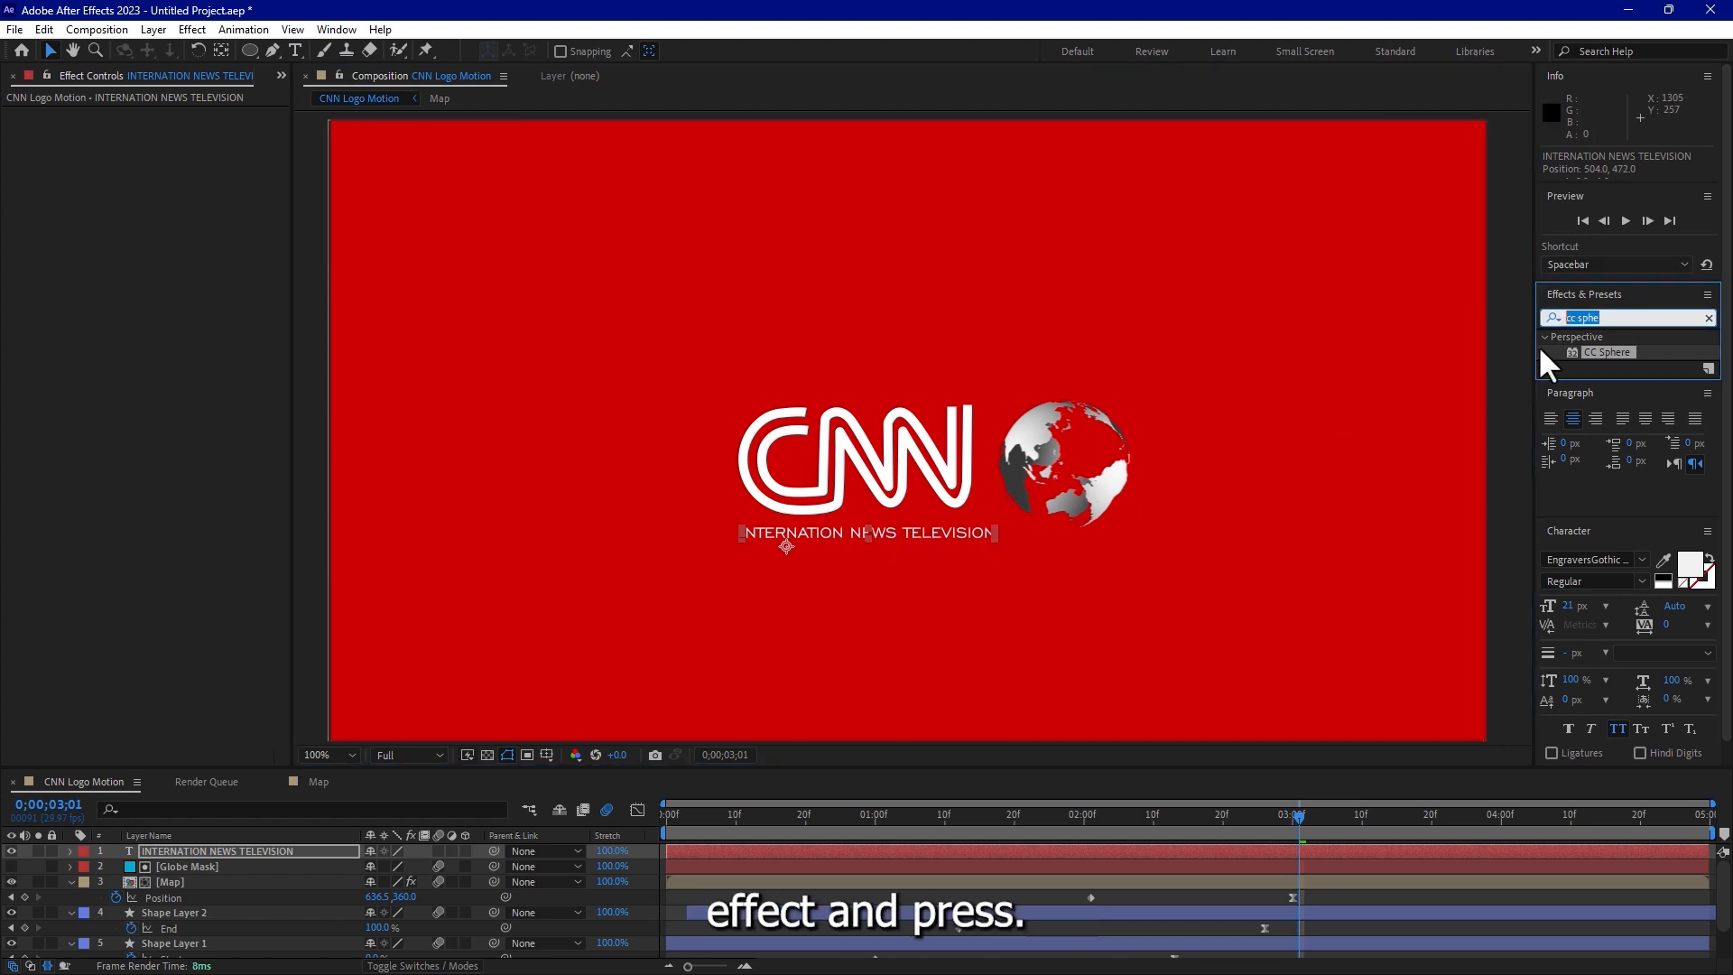
text(type)
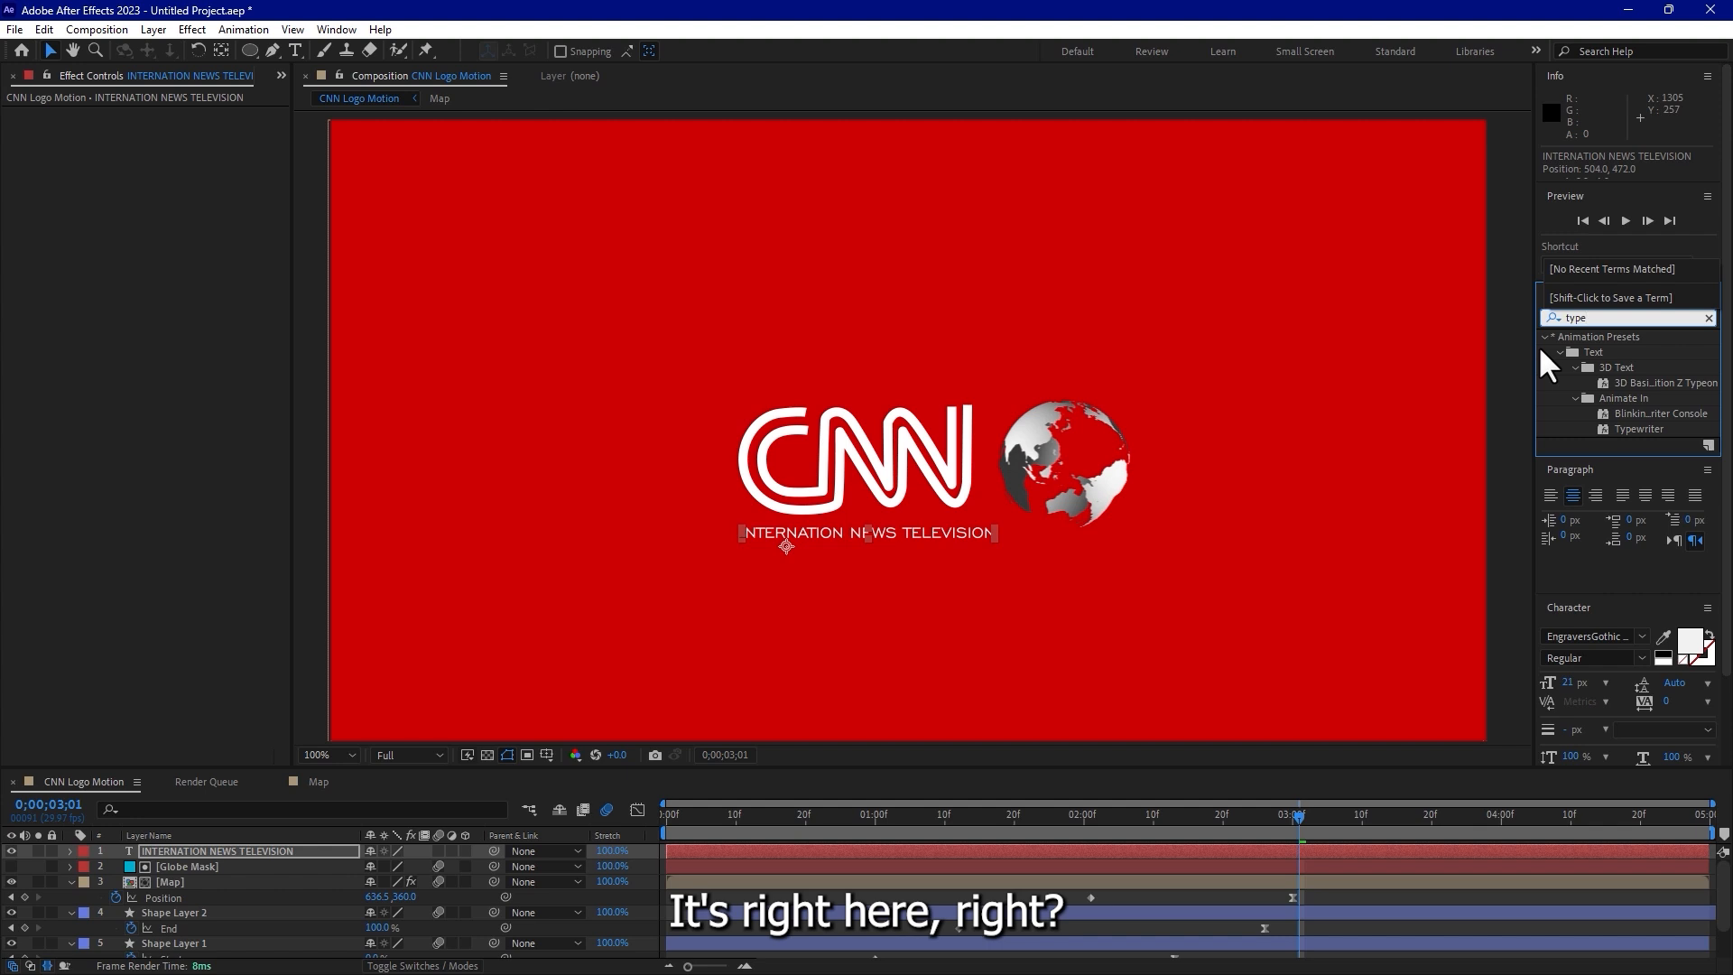
drag(1640, 429, 866, 531)
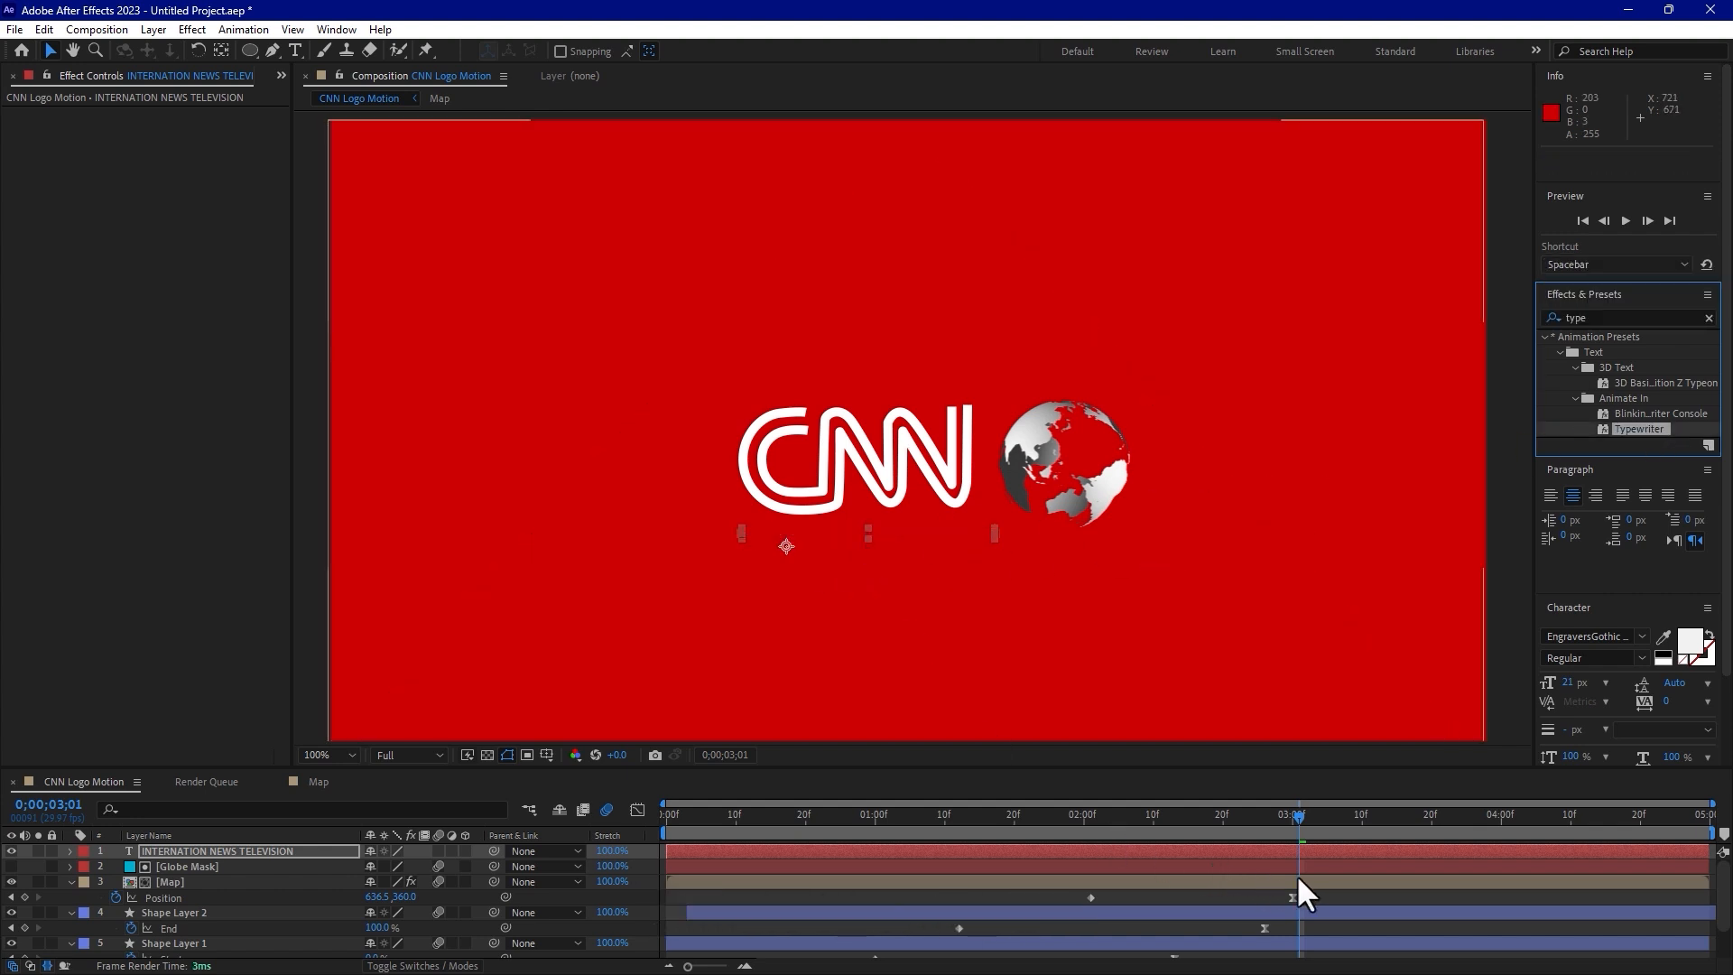
Reveal the title's Range Selector Start keyframes and move the ending keyframe to 0;00;04;01.
click(1314, 849)
key(u)
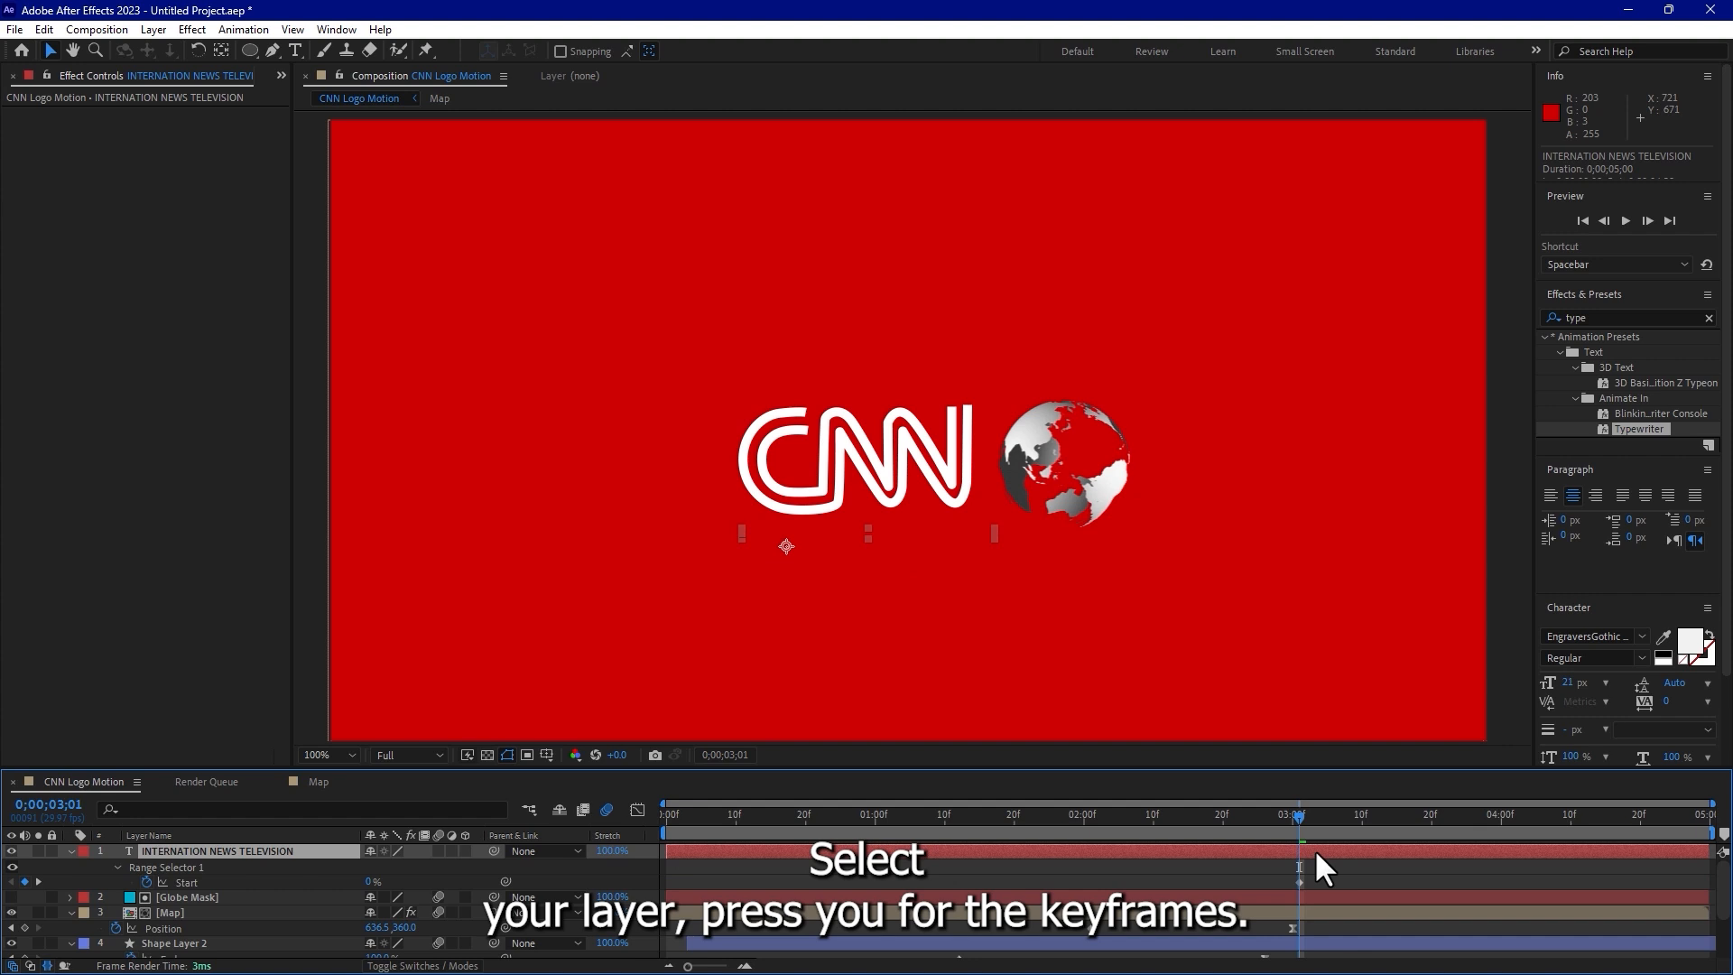
click(201, 882)
mouse_move(1279, 882)
mouse_down()
mouse_move(1118, 888)
mouse_move(1295, 879)
mouse_up()
click(1086, 894)
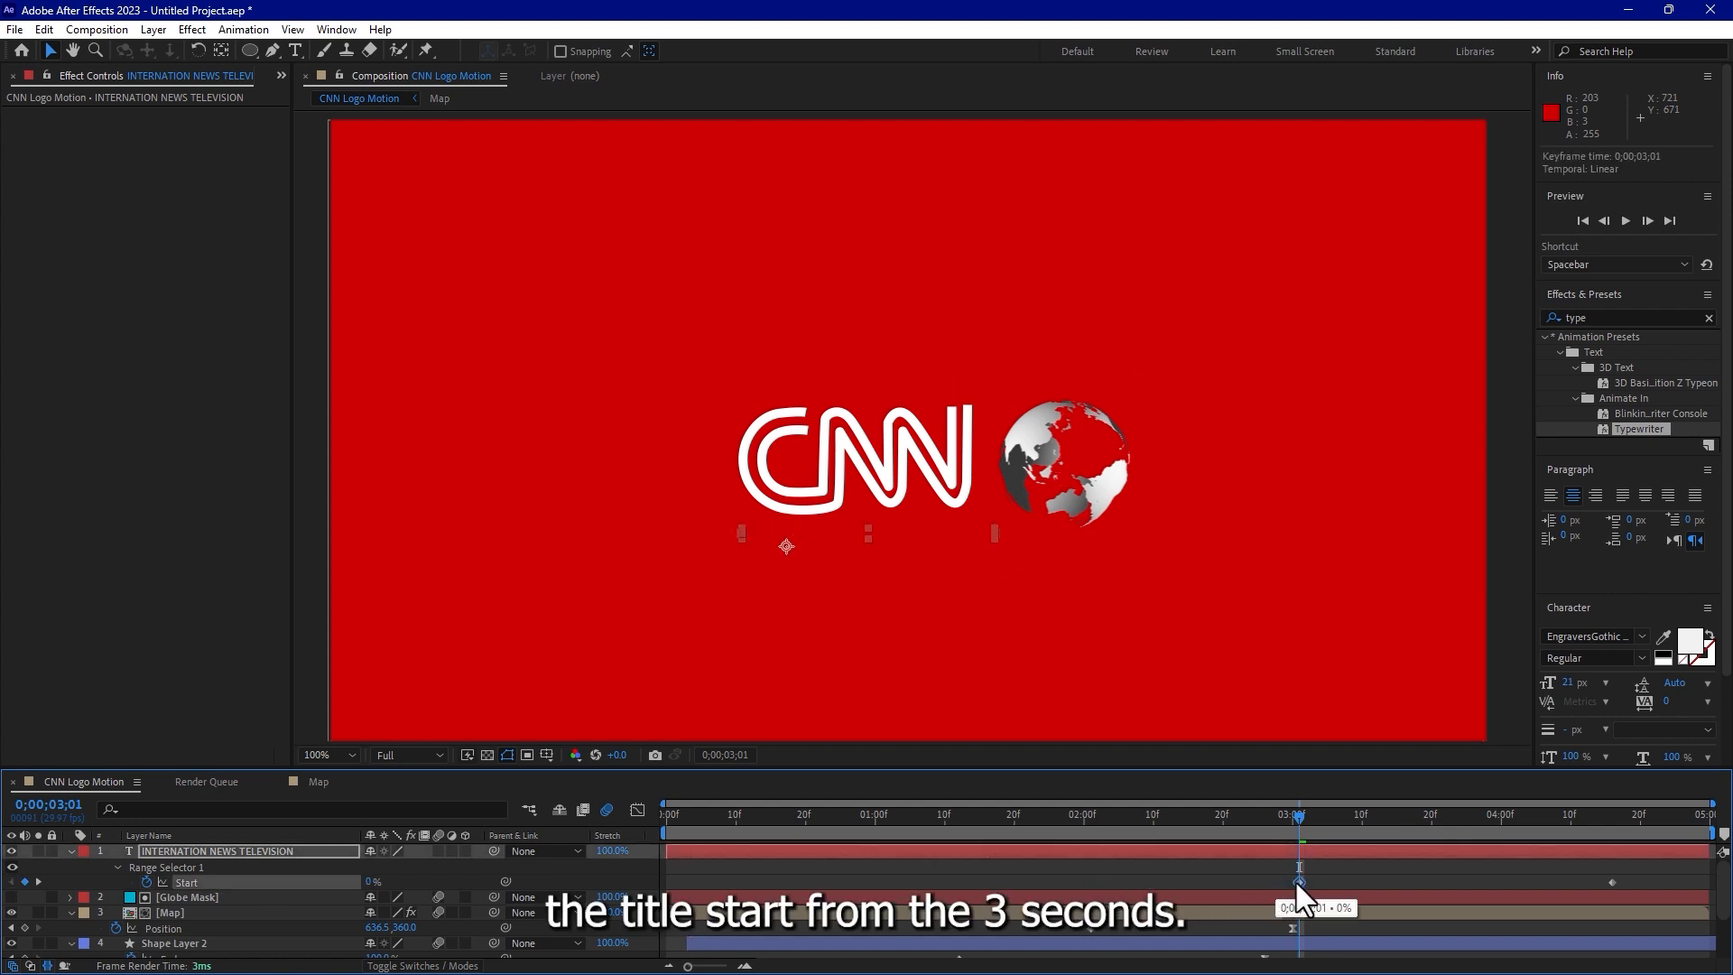
drag(1611, 880, 1509, 880)
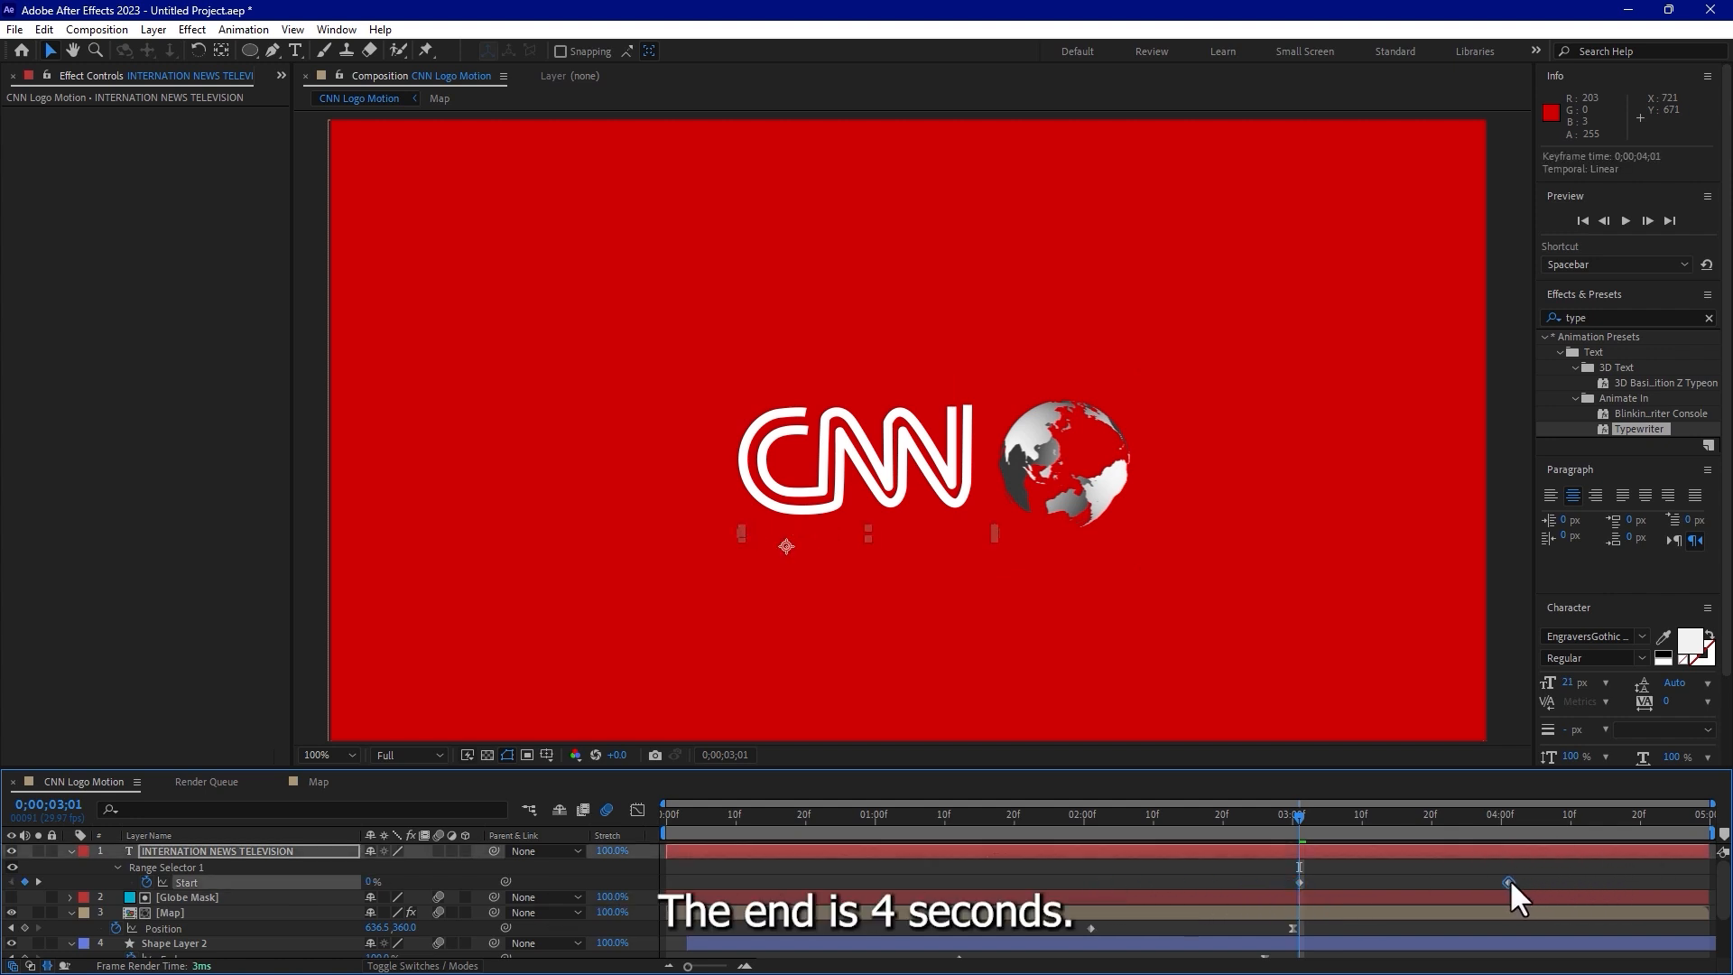
Fit the composition in the viewer and preview the full animation from the first frame.
drag(1269, 814, 744, 906)
click(894, 864)
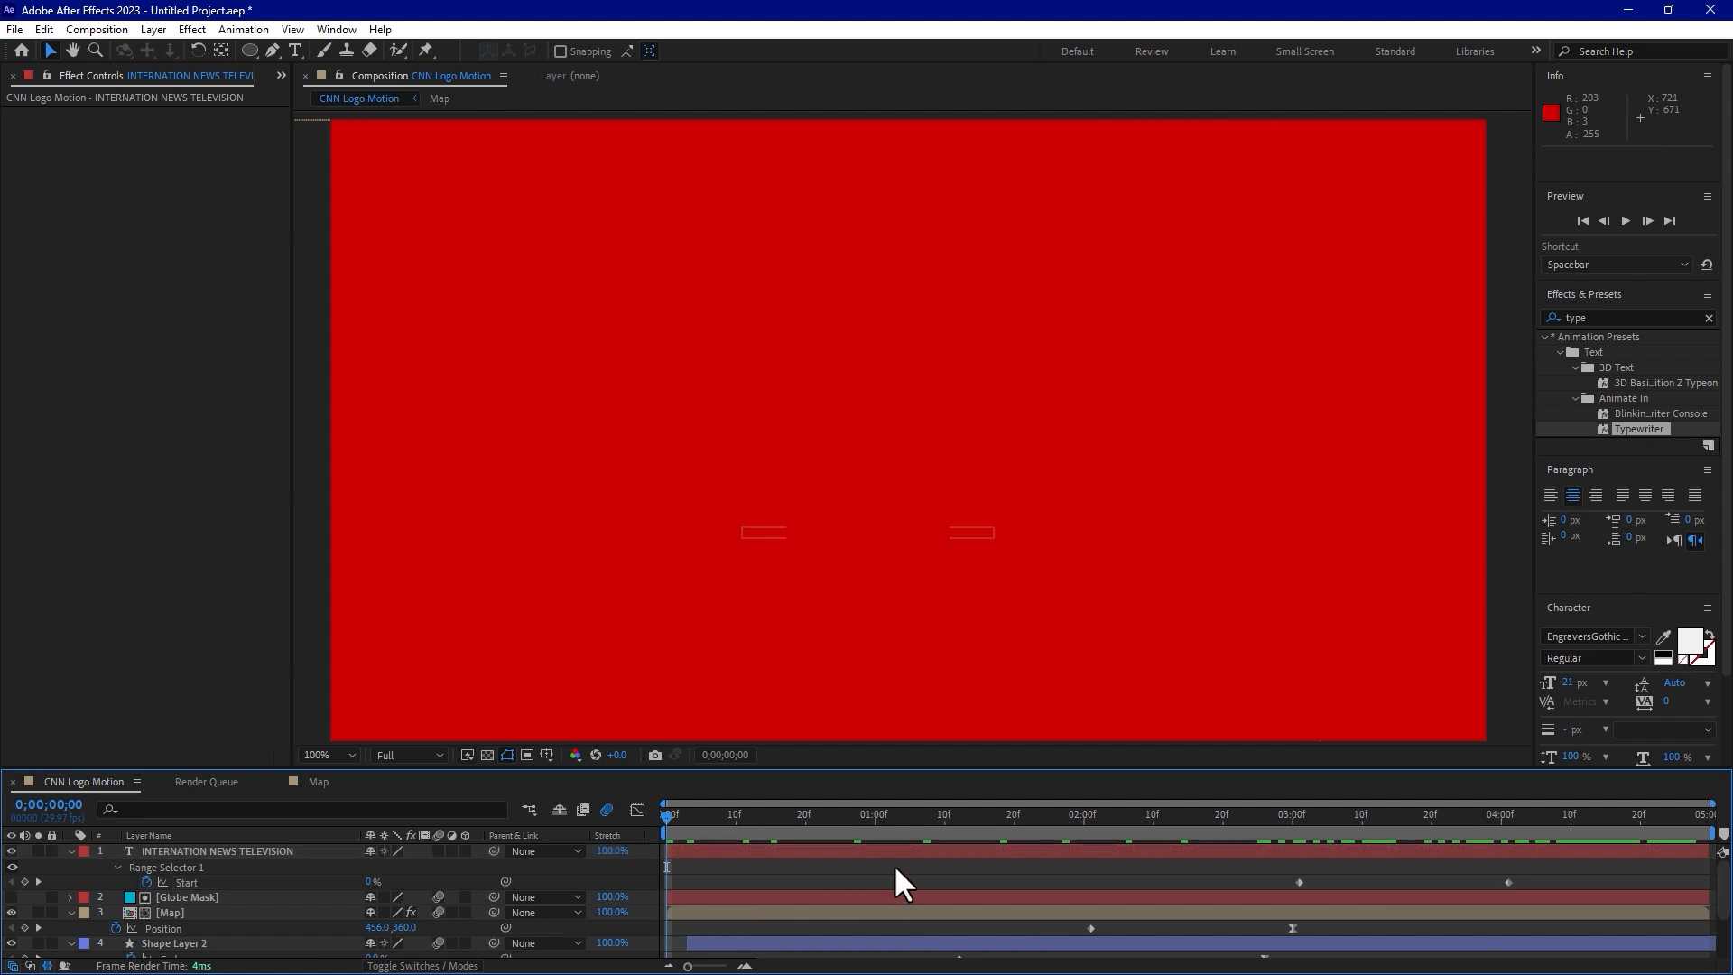
click(330, 755)
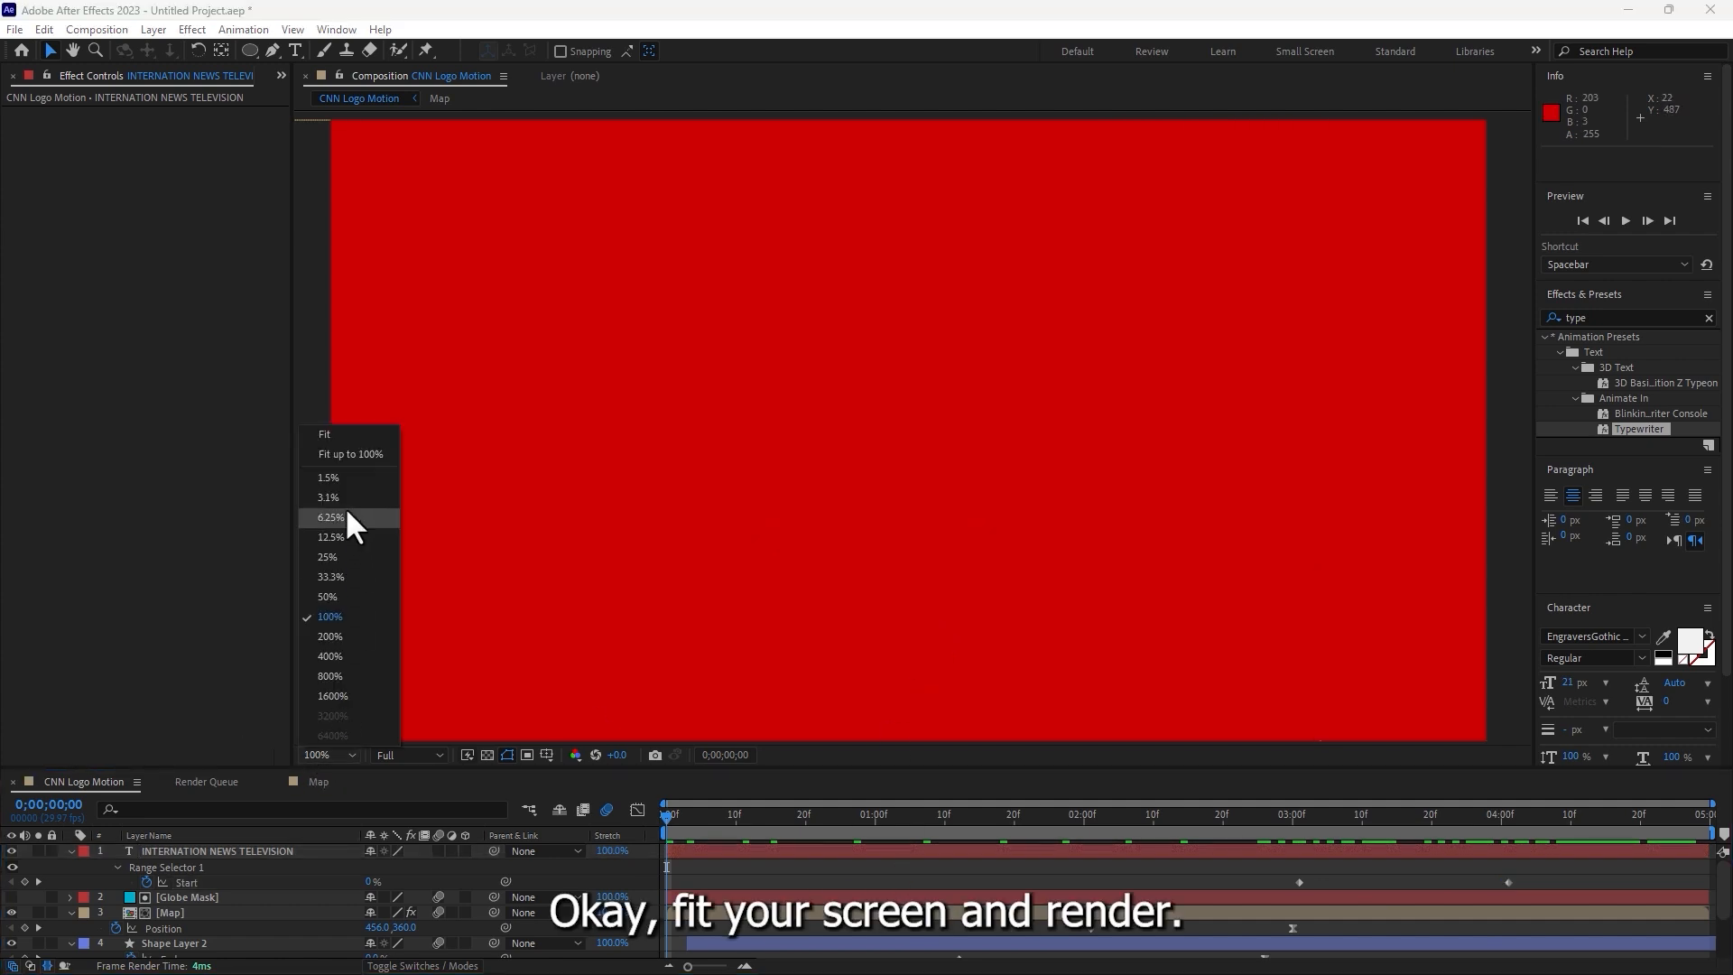
click(330, 437)
click(1625, 222)
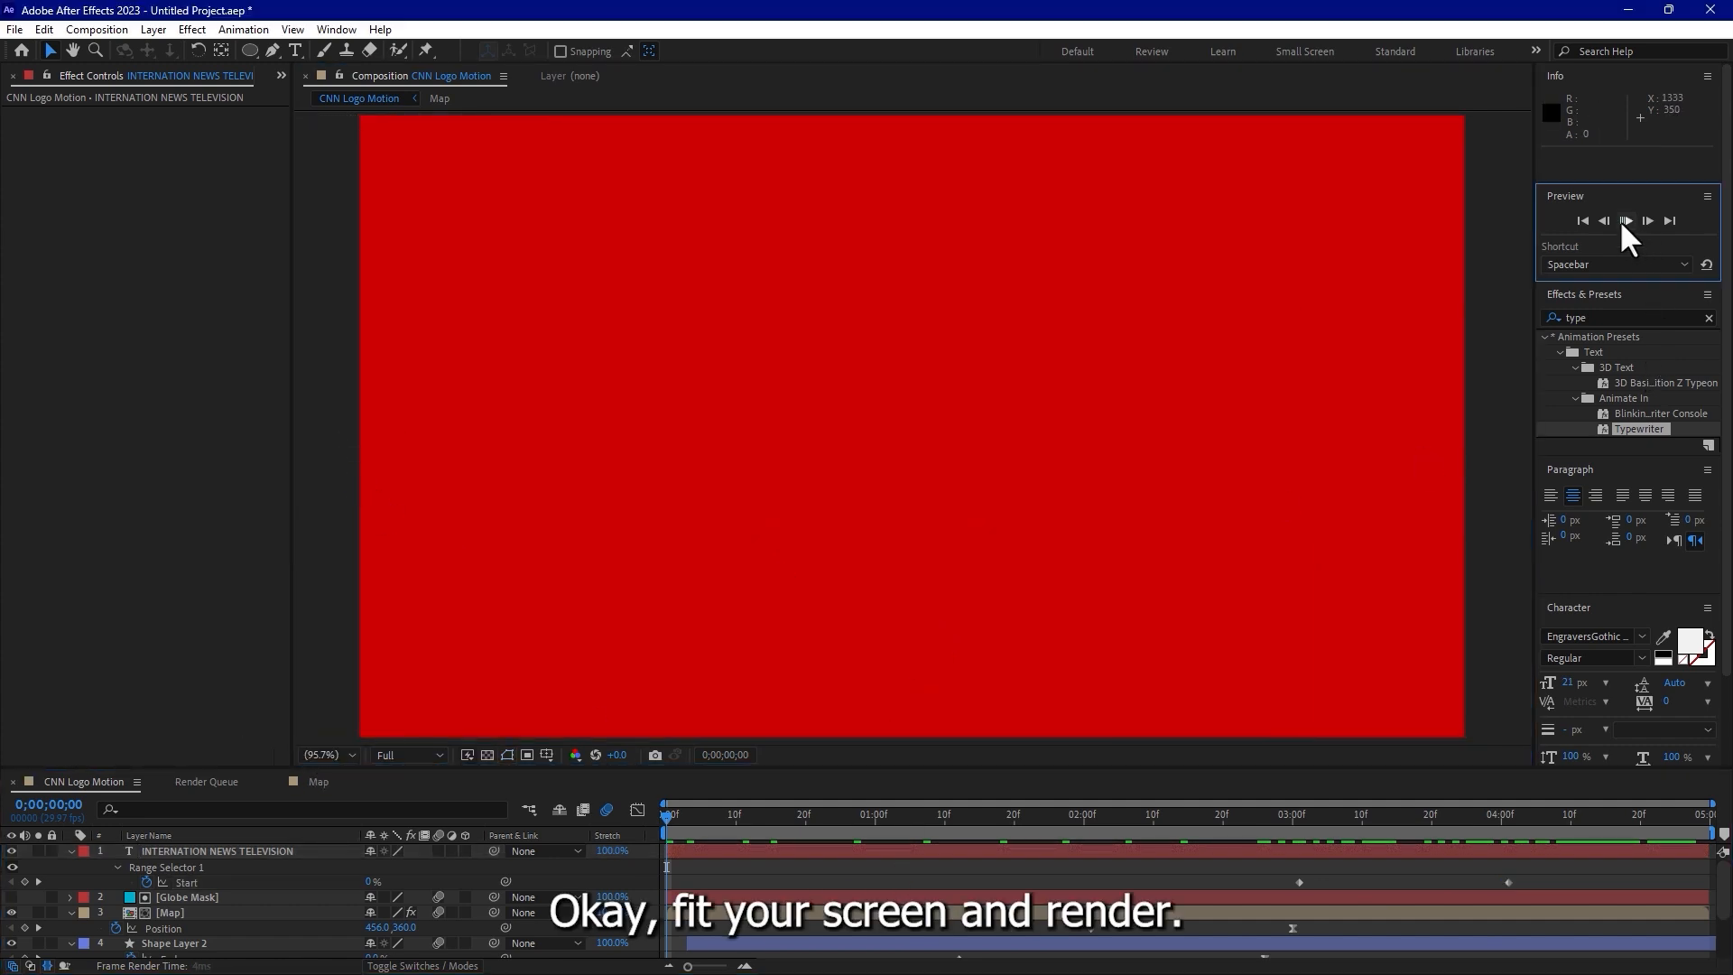